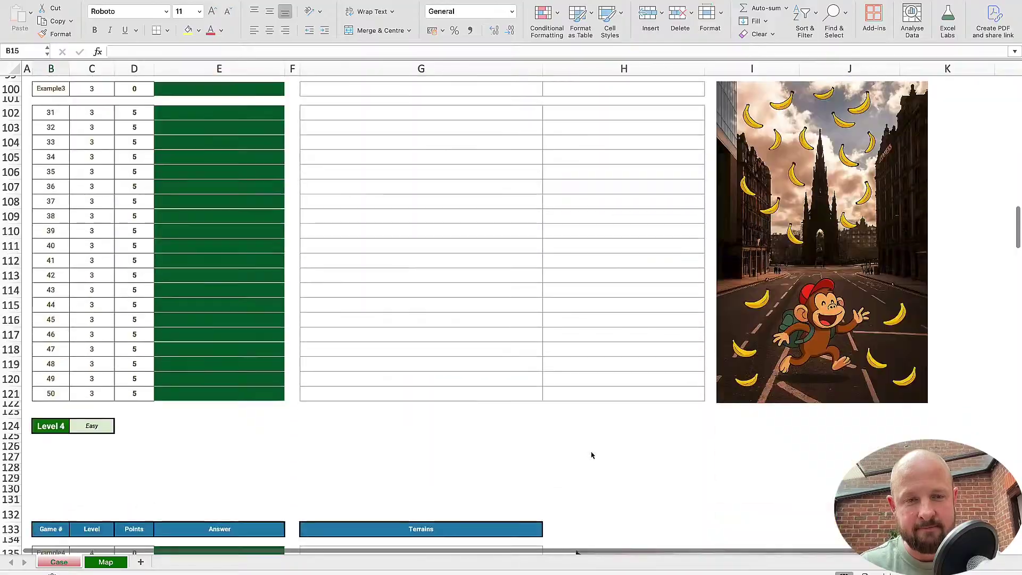
Review the bonus questions on the UK Case sheet and the terrain map on the Map sheet.
scroll(591, 455, "up", 20)
scroll(592, 455, "up", 1)
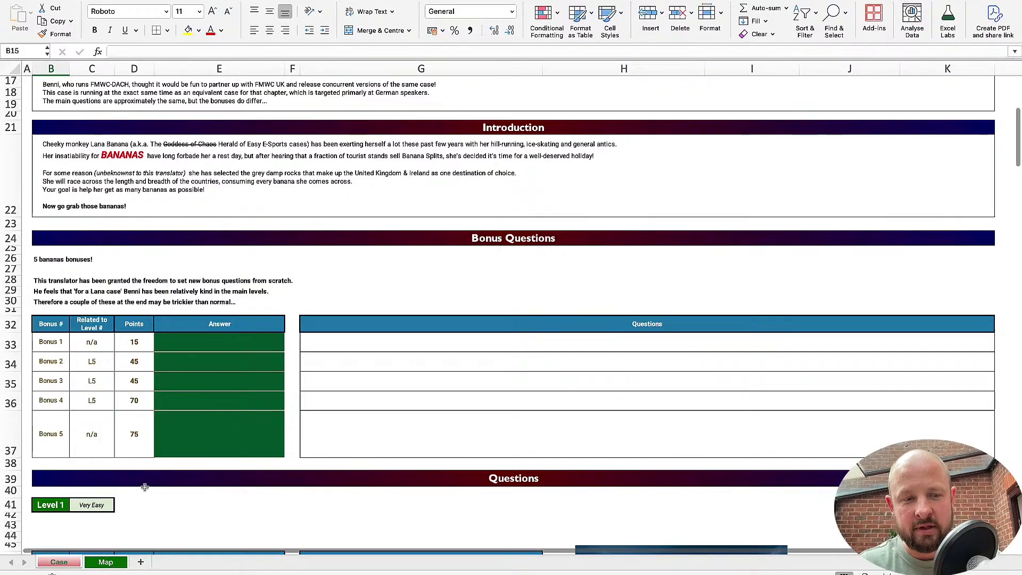
left_click(109, 563)
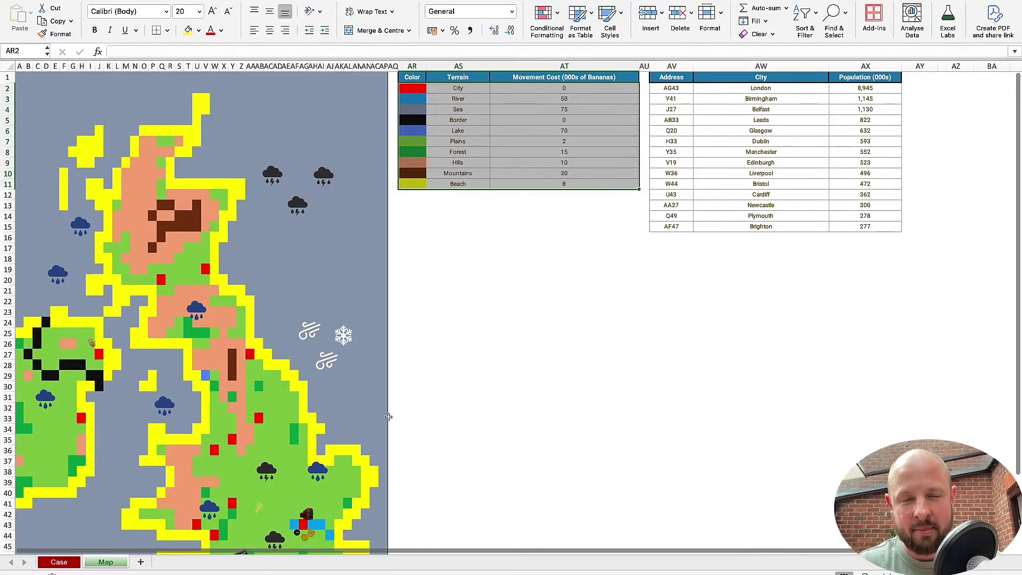
left_click(412, 394)
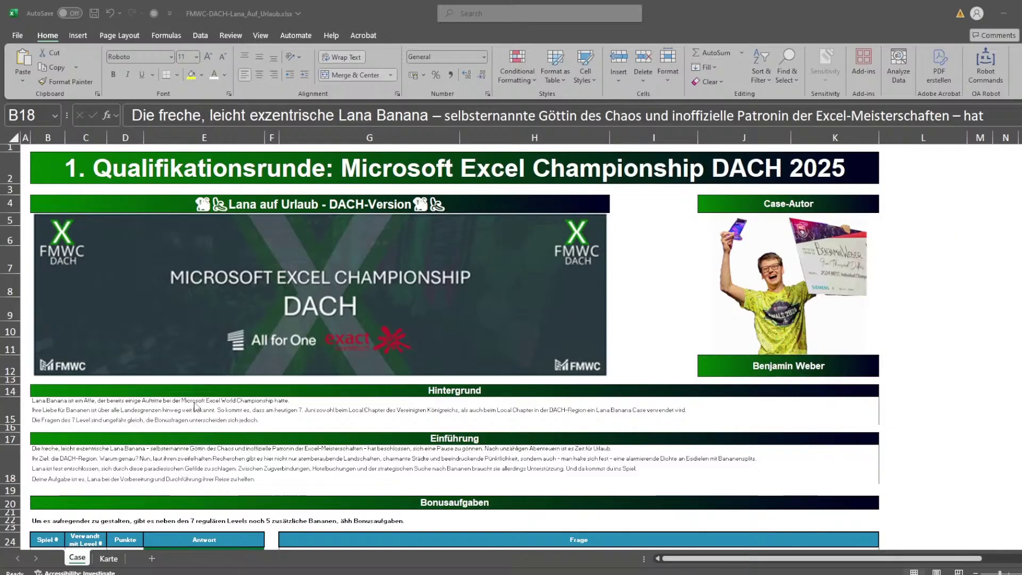
Examine the background, introduction, bonus tasks and Level 1 question table on the DACH workbook's Case sheet.
scroll(235, 394, "down", 1)
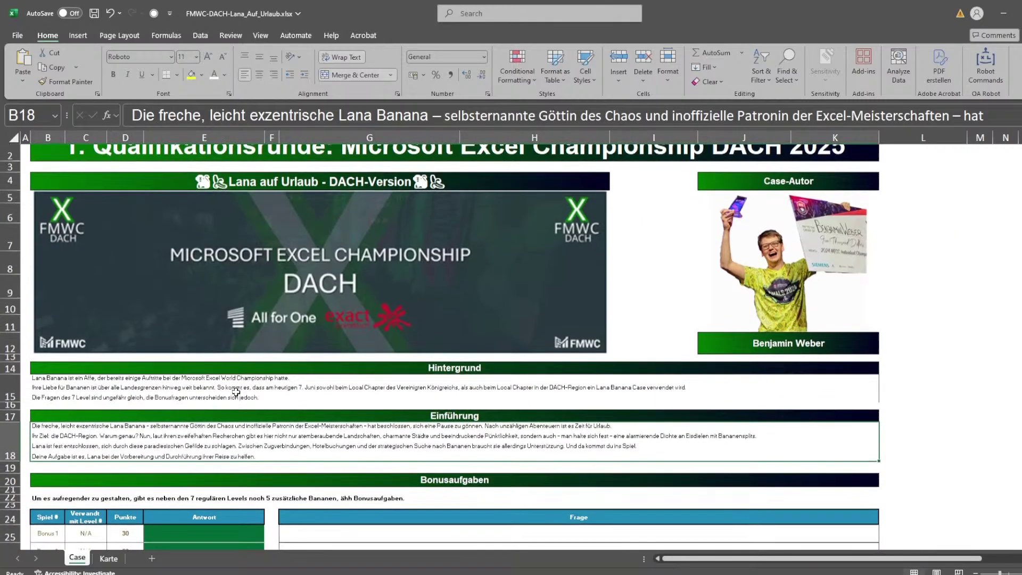
scroll(236, 392, "down", 2)
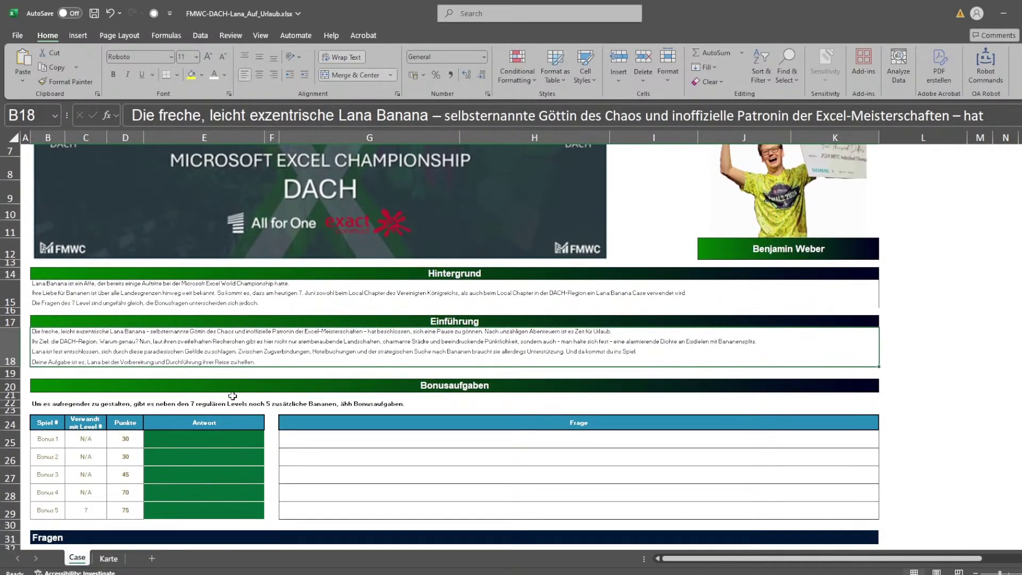
scroll(232, 395, "down", 3)
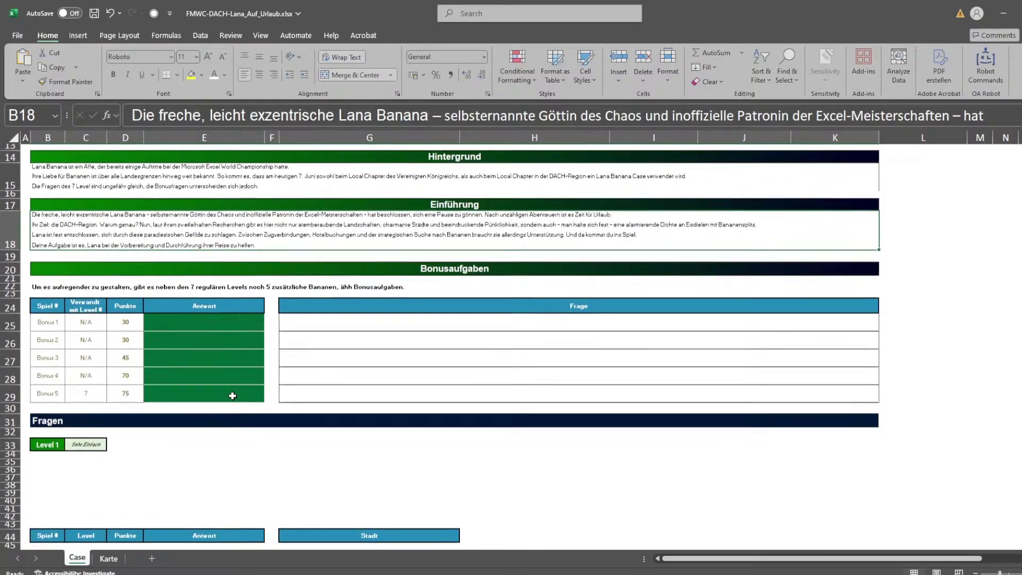
scroll(232, 396, "down", 2)
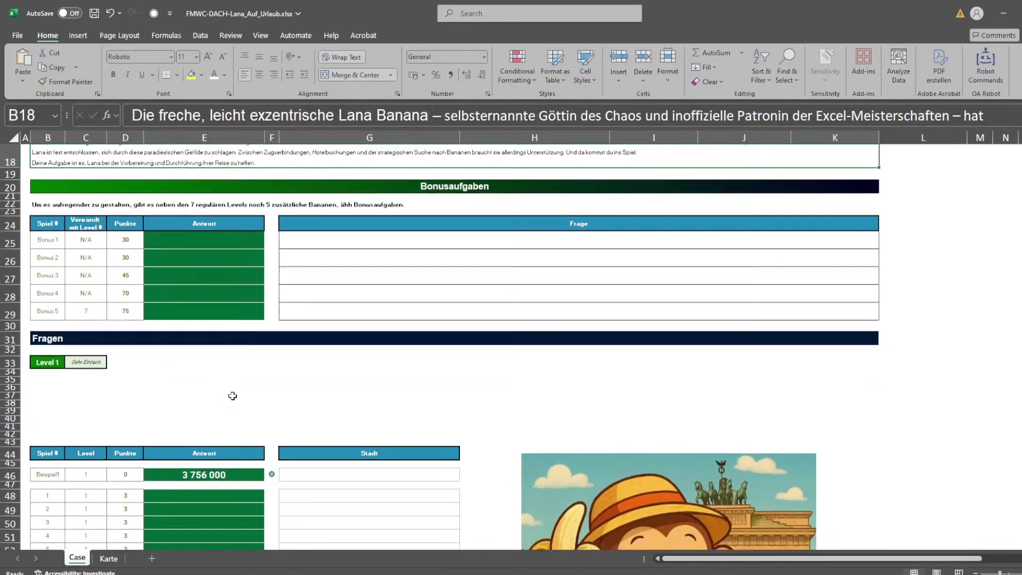
scroll(232, 396, "down", 4)
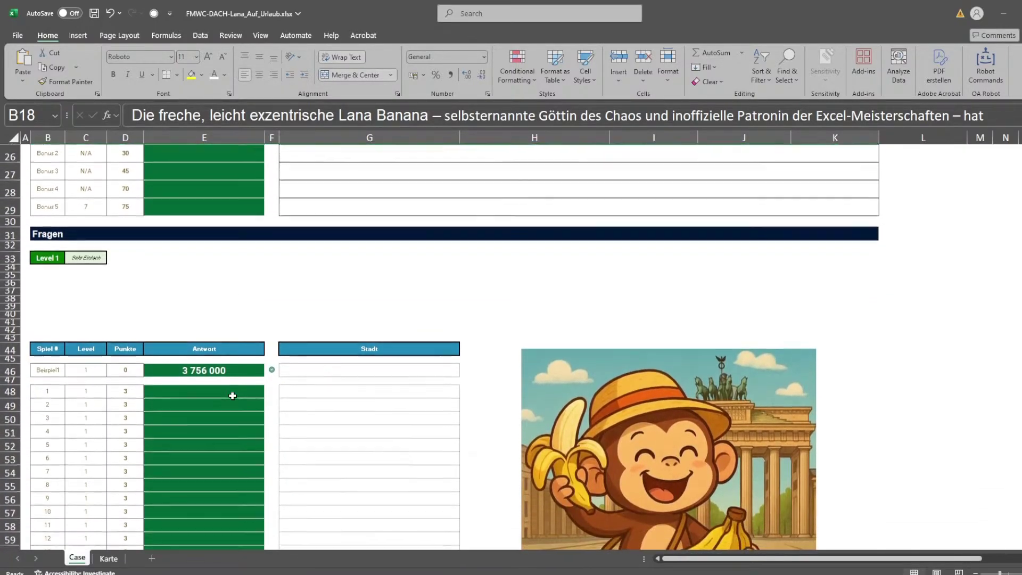
scroll(234, 394, "down", 4)
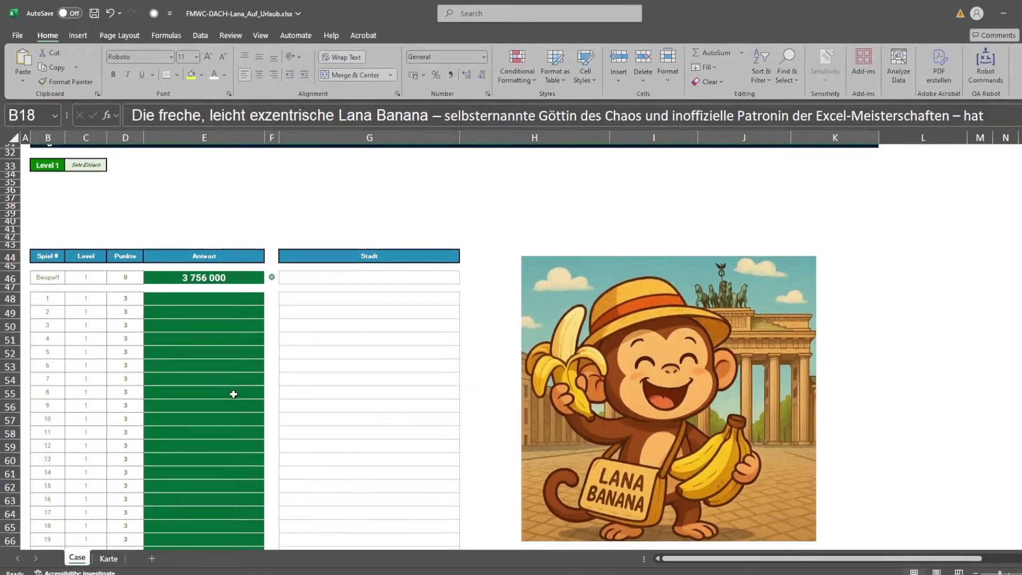
scroll(234, 394, "down", 2)
scroll(158, 479, "down", 1)
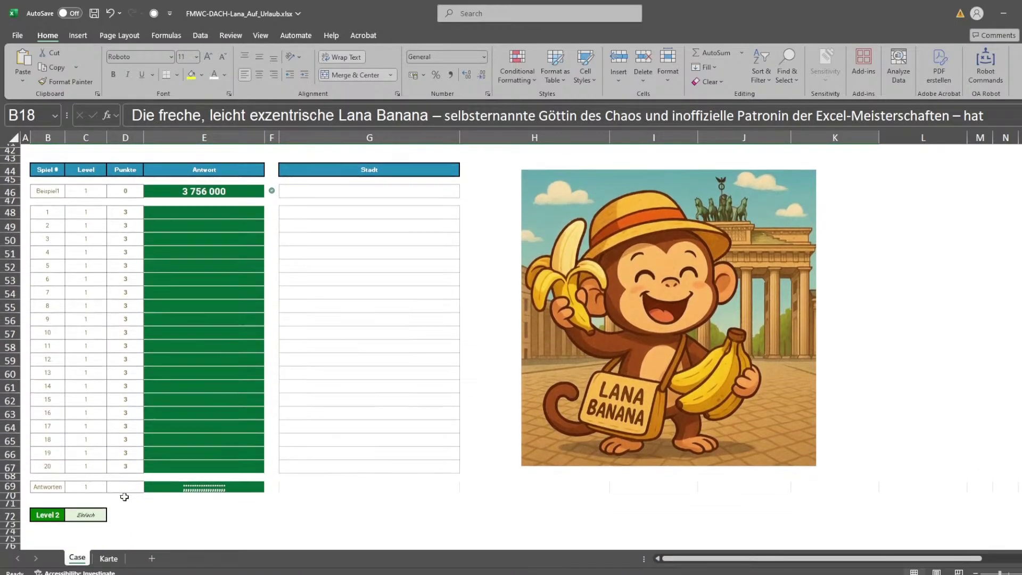
Open the Karte sheet and examine its city population table and the terrain table with movement costs.
left_click(106, 558)
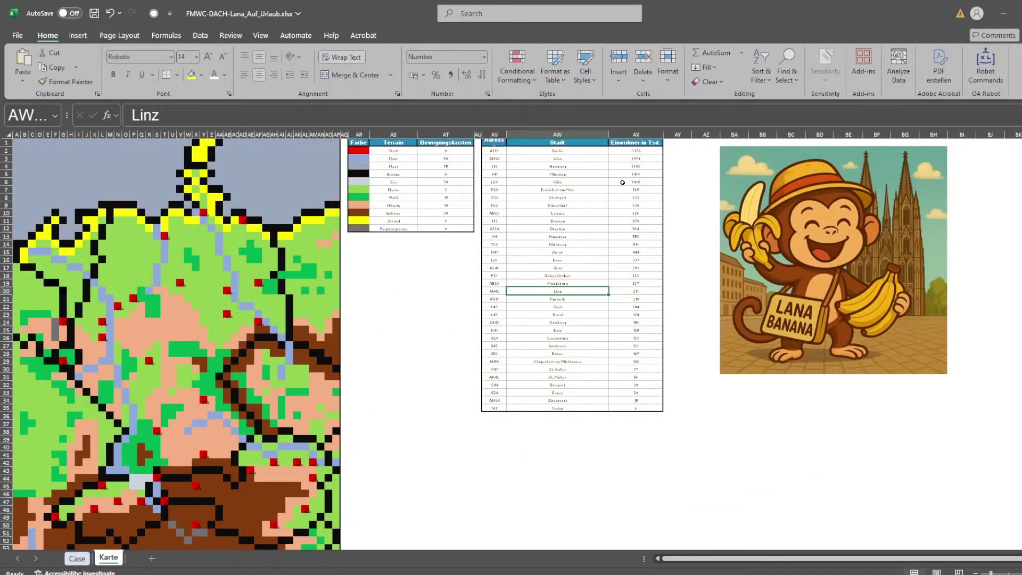
scroll(639, 181, "up", 2)
scroll(814, 191, "up", 1)
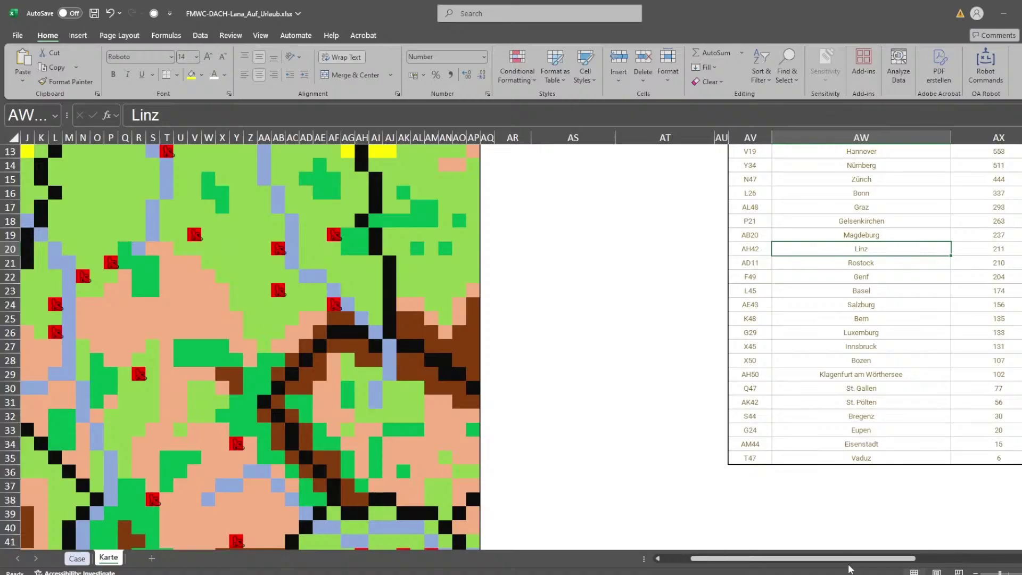
left_click_drag(850, 568, 937, 568)
scroll(764, 414, "up", 4)
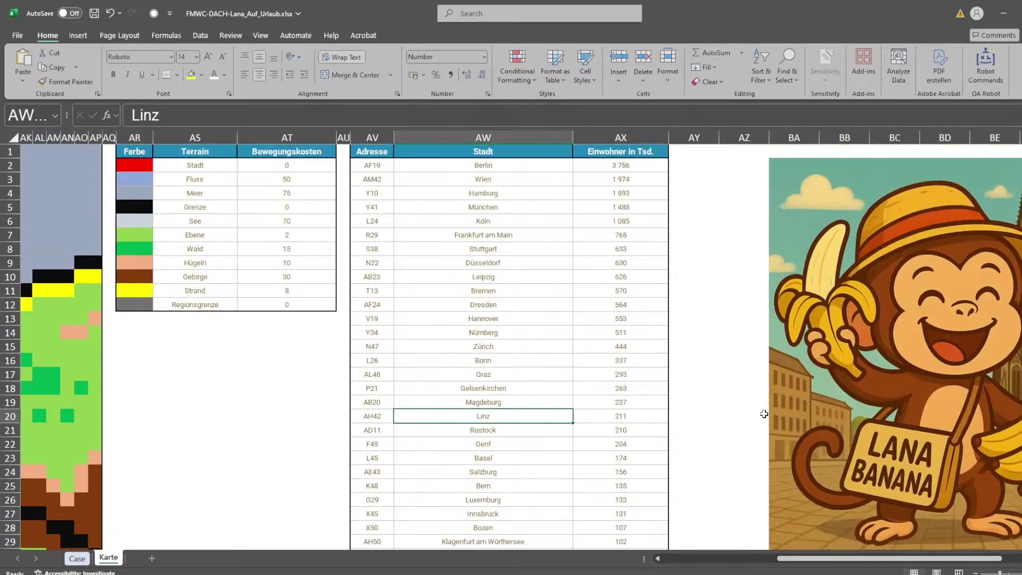
left_click_drag(387, 150, 584, 421)
left_click(145, 157)
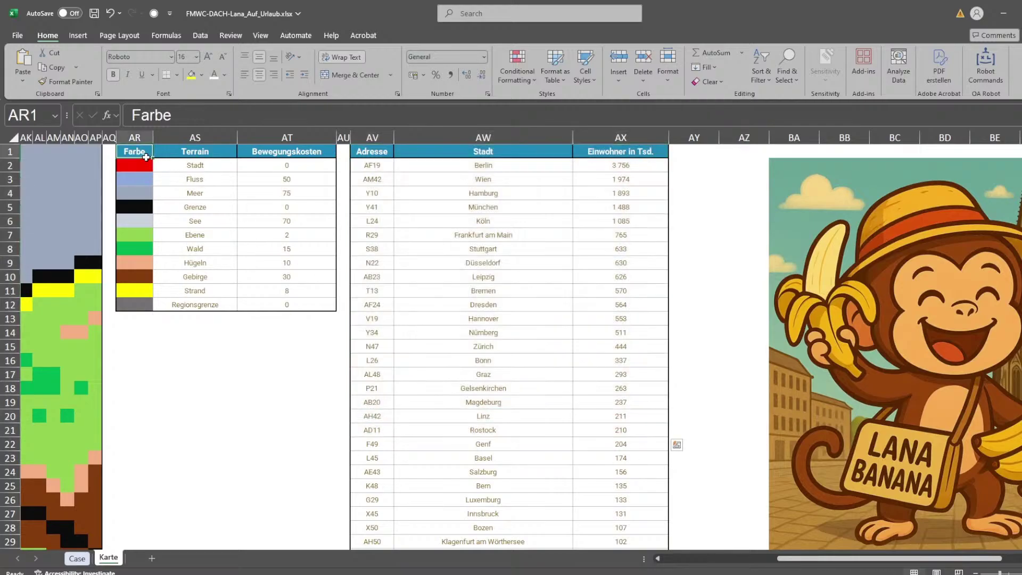
left_click_drag(146, 156, 263, 304)
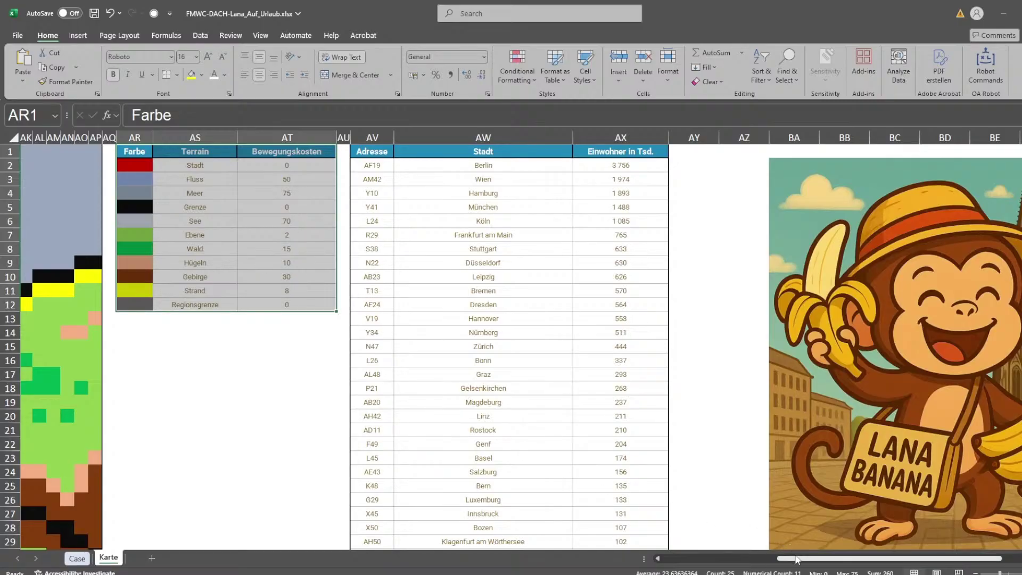
Inspect the map city in cell AE43, the Gelsenkirchen entry, the Einwohner in Tsd. column and the Bewegungskosten column.
left_click_drag(798, 560, 644, 564)
scroll(457, 492, "down", 3)
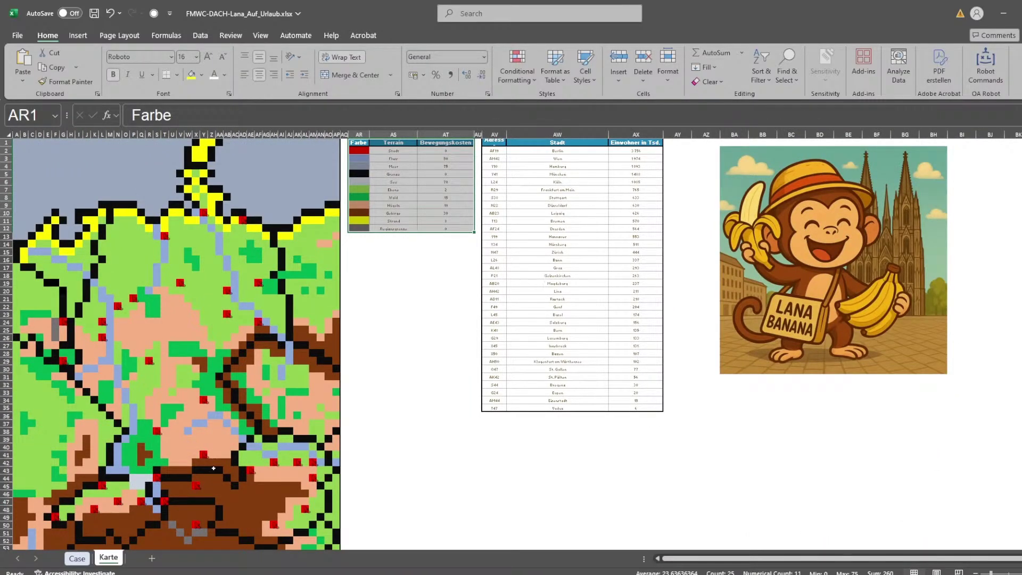
left_click(251, 472)
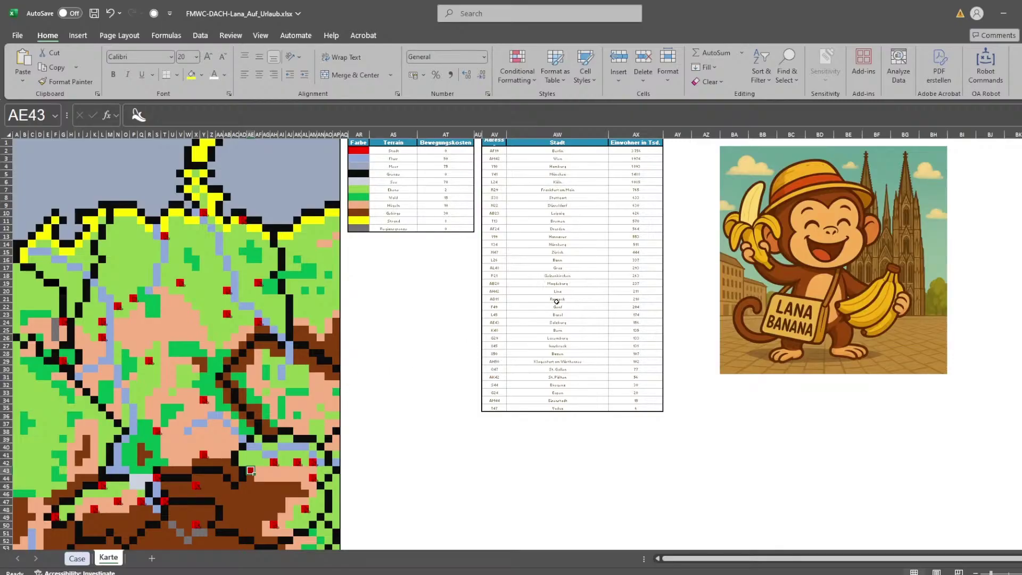
left_click(566, 276)
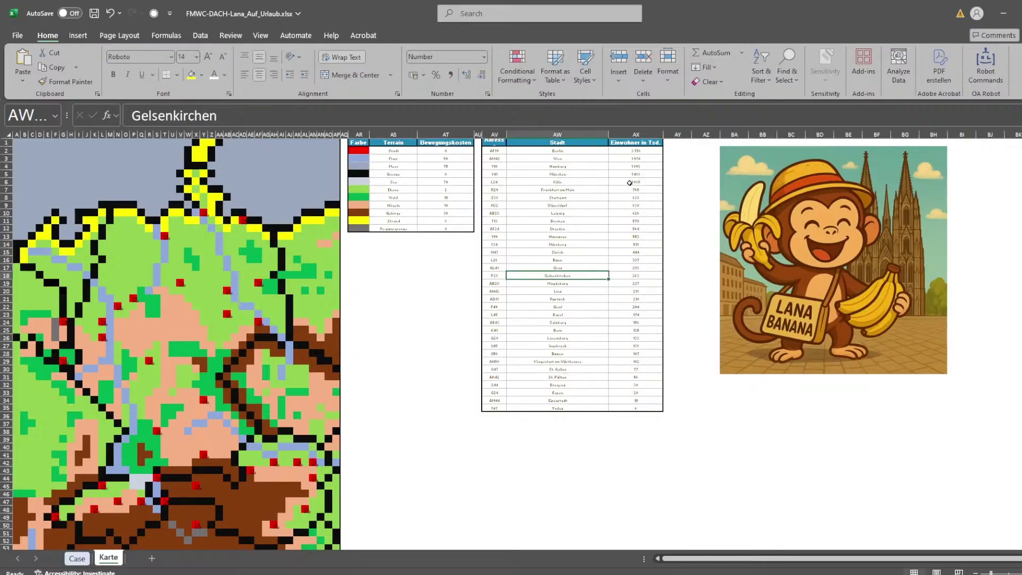
left_click_drag(636, 150, 644, 407)
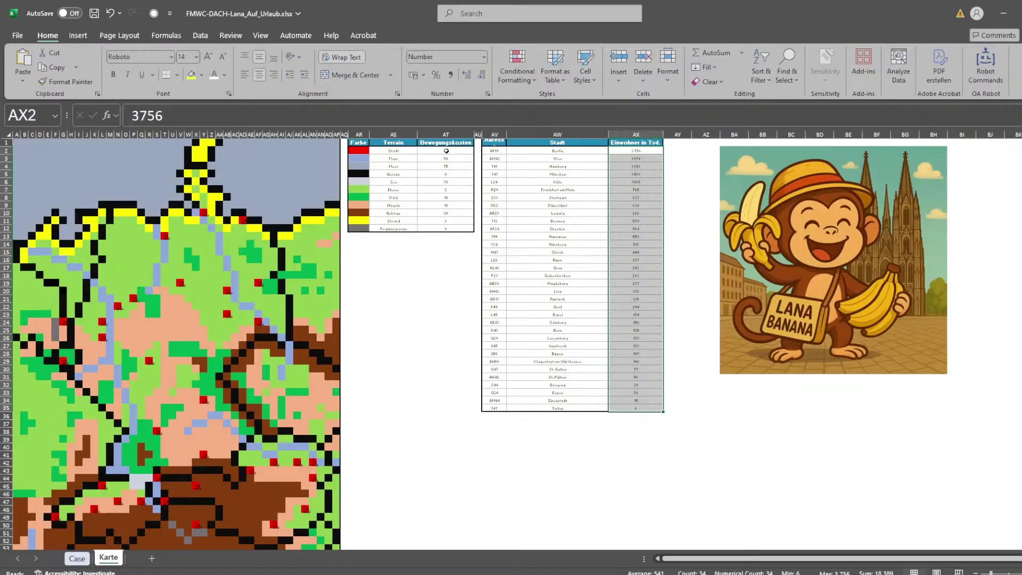
left_click_drag(446, 151, 455, 229)
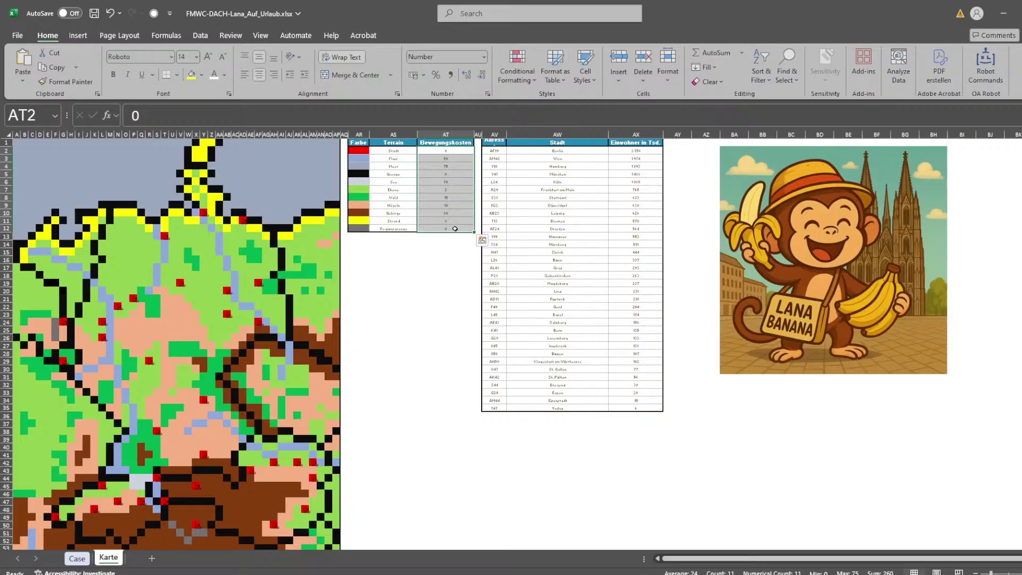
Return to the Case sheet and examine the question tables of Levels 1 to 3.
left_click(77, 559)
scroll(341, 445, "down", 5)
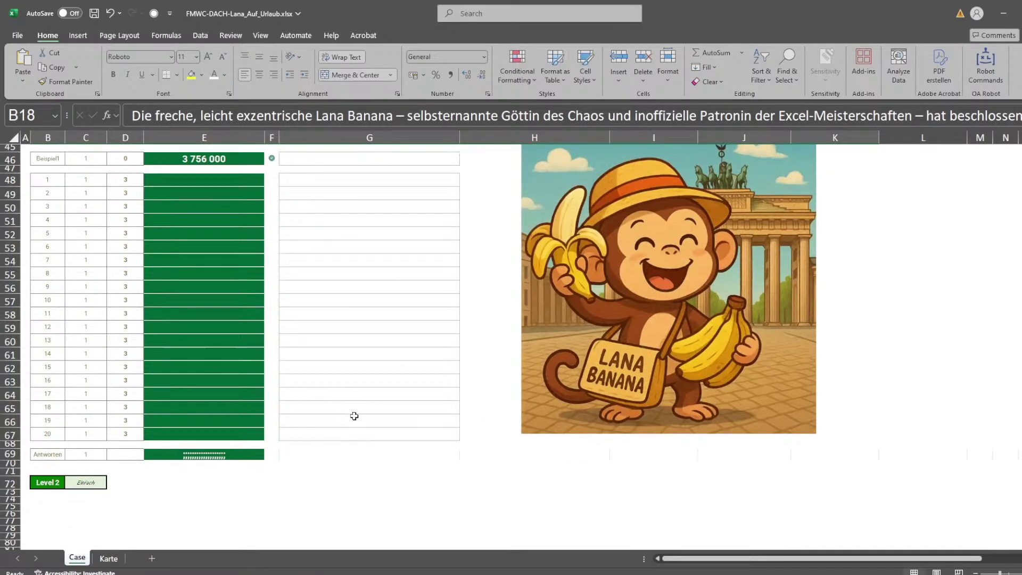
scroll(353, 410, "down", 4)
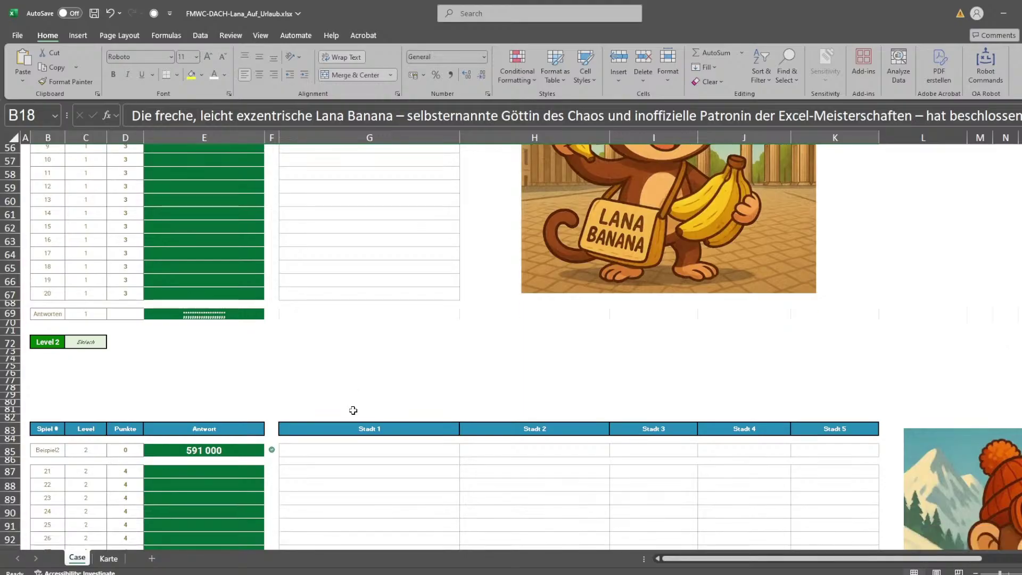
scroll(353, 412, "down", 6)
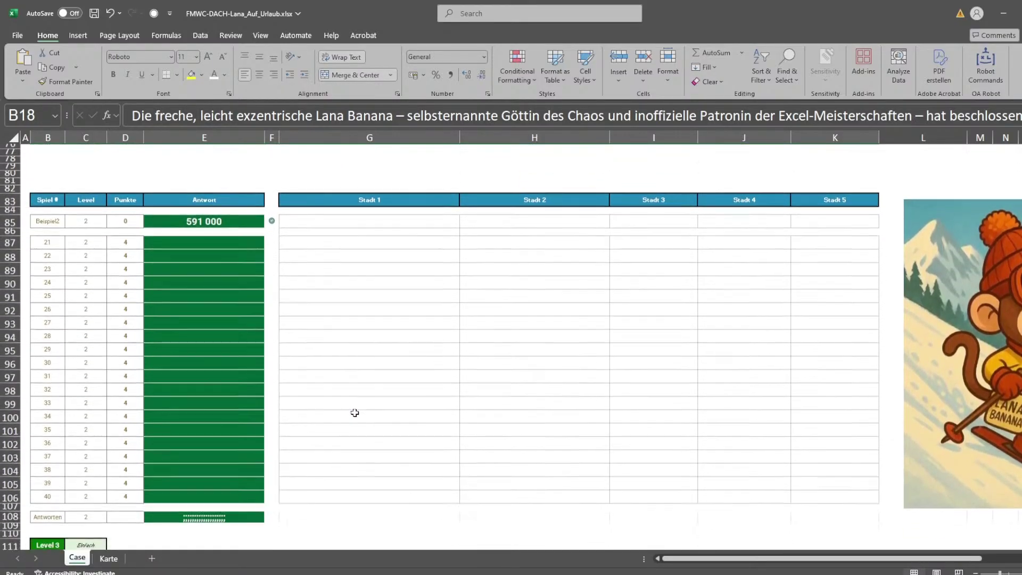
scroll(355, 412, "down", 7)
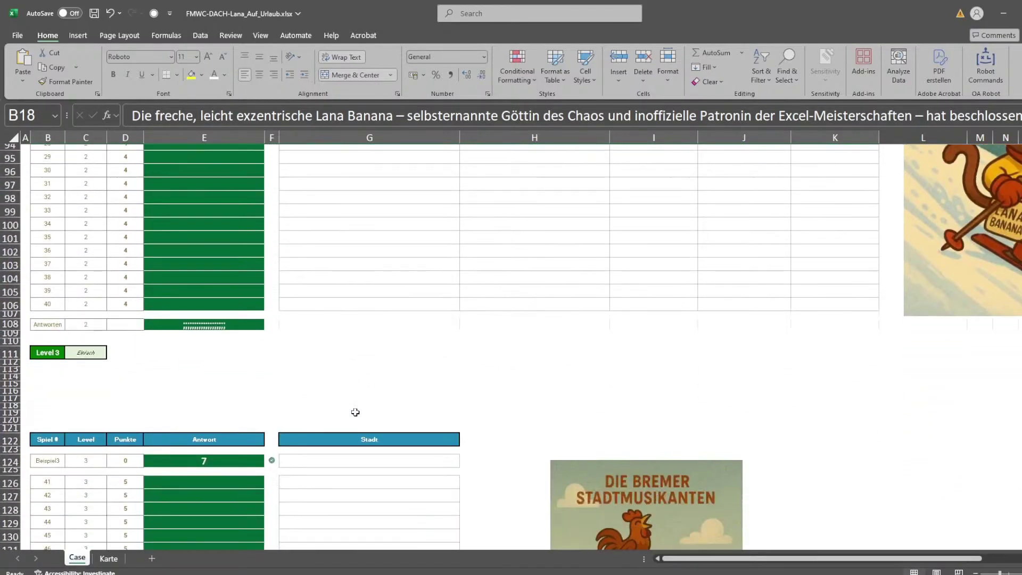
scroll(355, 412, "down", 8)
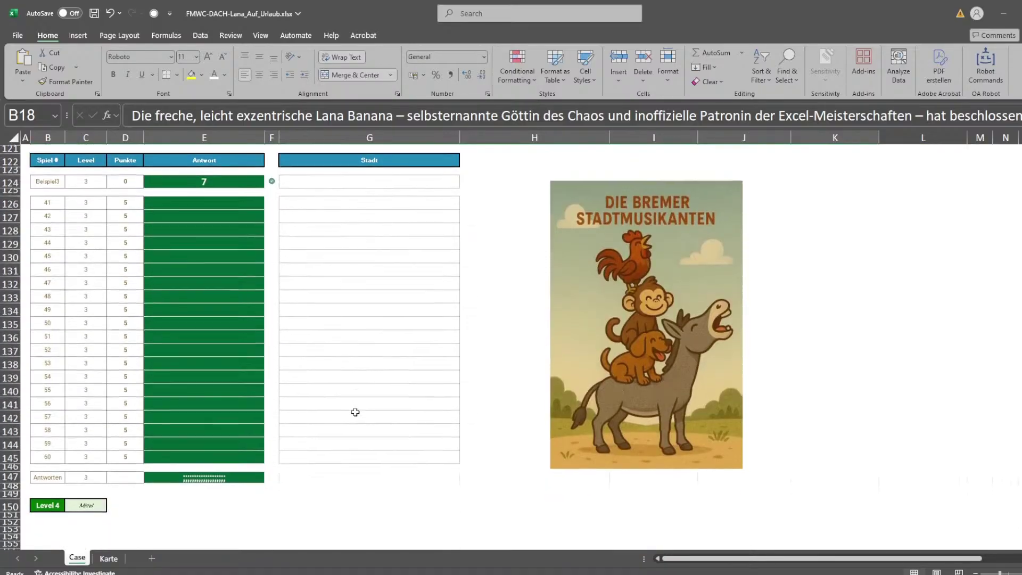
scroll(355, 412, "down", 2)
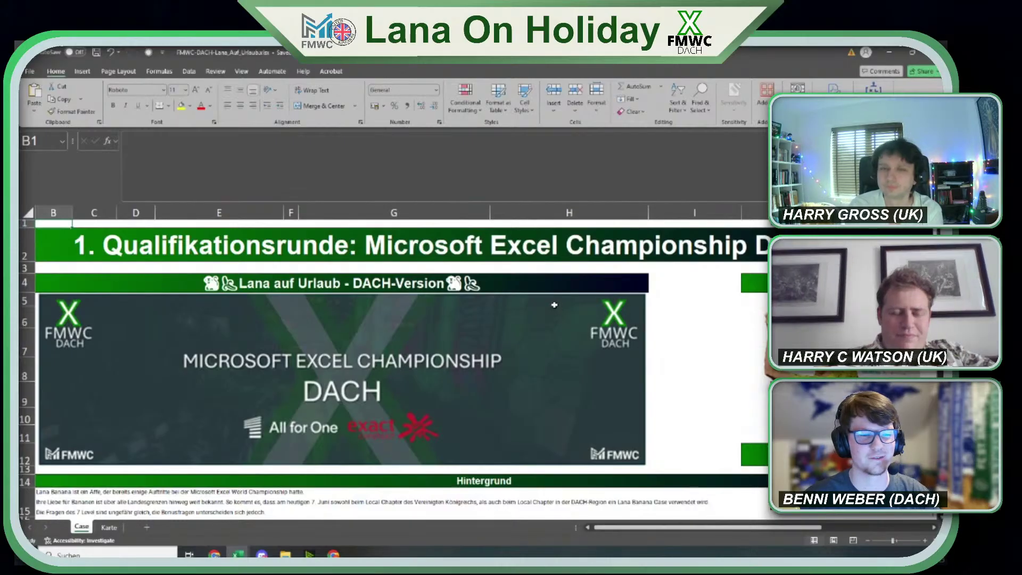
scroll(530, 302, "down", 2)
scroll(530, 302, "down", 1)
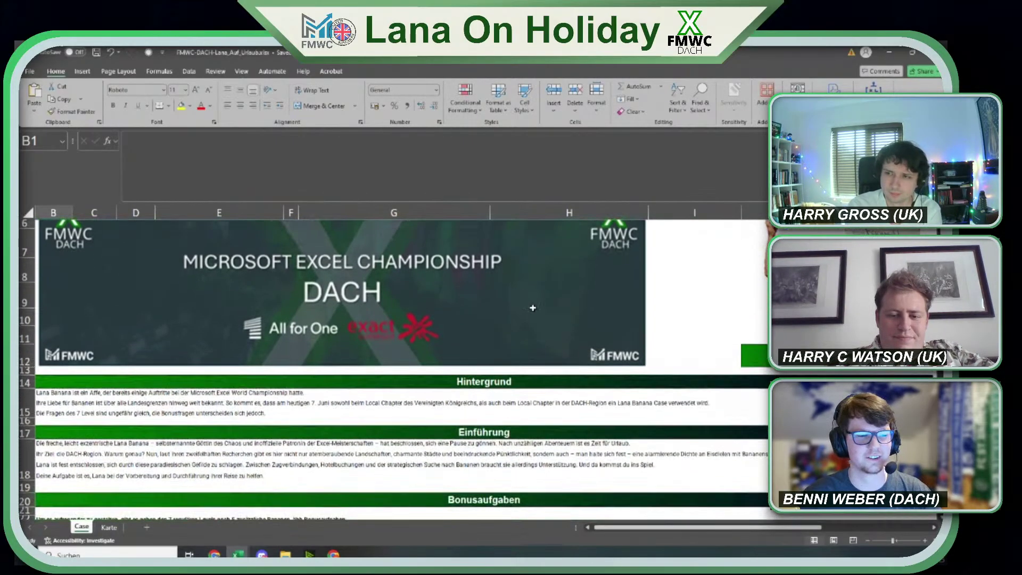
scroll(533, 307, "up", 2)
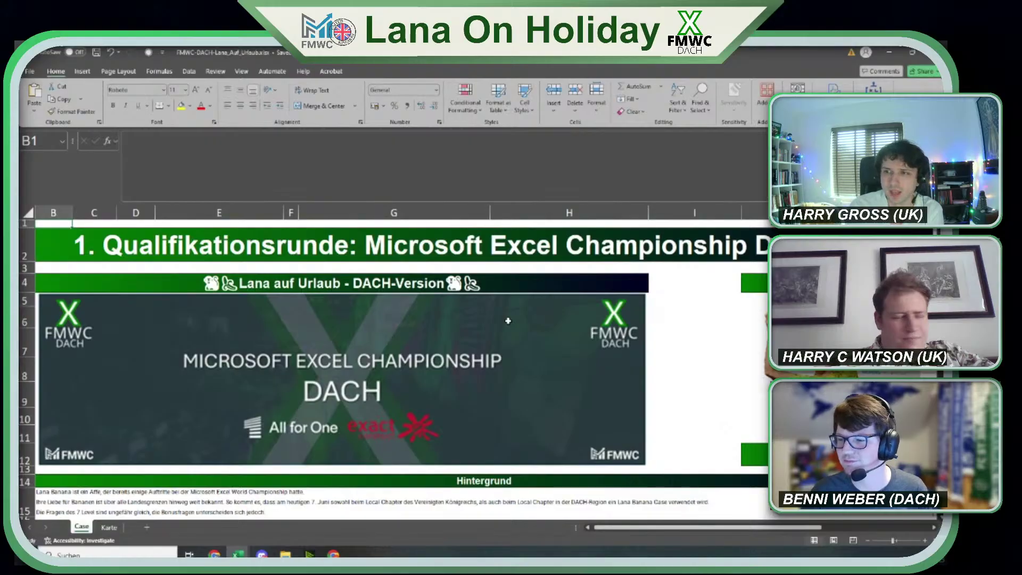
key("Left")
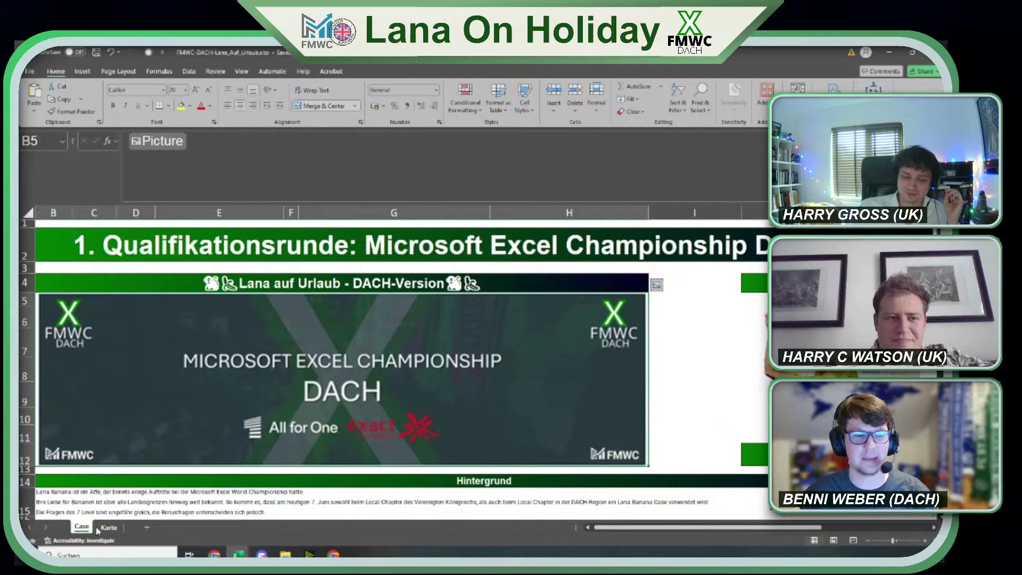
Open the Karte sheet and select the terrain table and the city table, headers included, to review them.
left_click(109, 528)
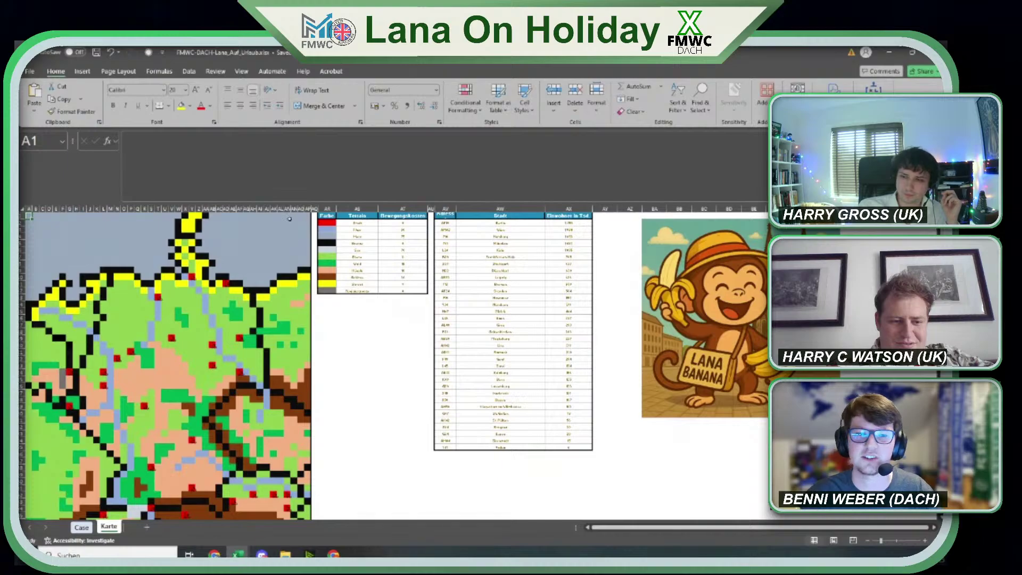
left_click_drag(326, 216, 394, 291)
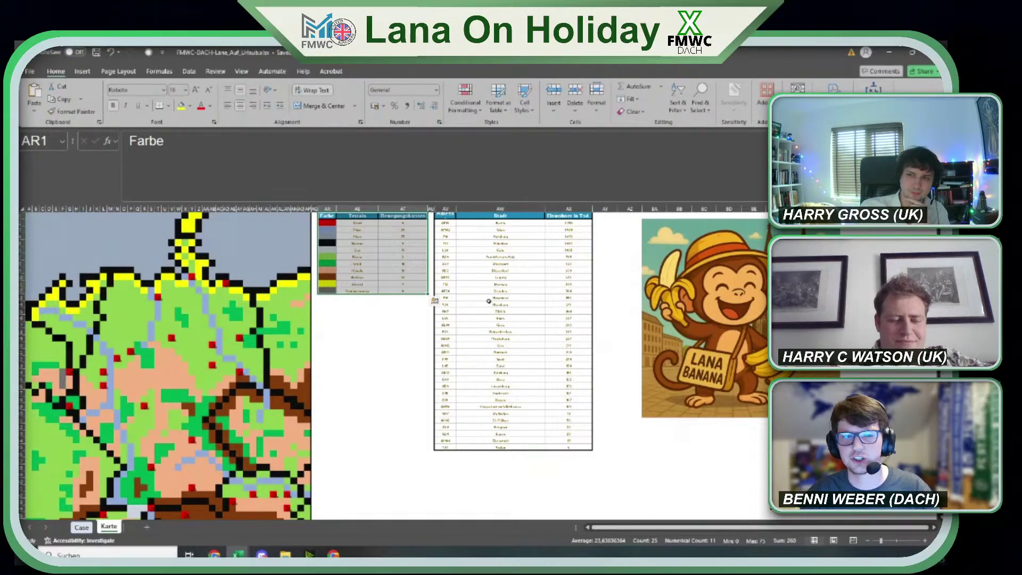
left_click_drag(455, 219, 552, 447)
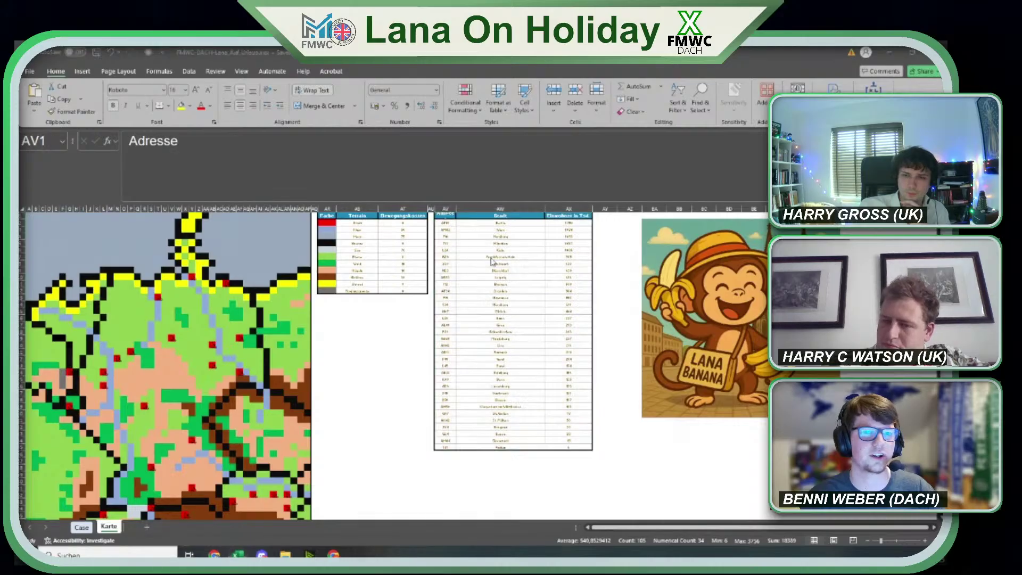
Switch to the Lana On Holiday UK workbook and view the entire UK and Ireland map on the Map sheet.
key("alt+Tab")
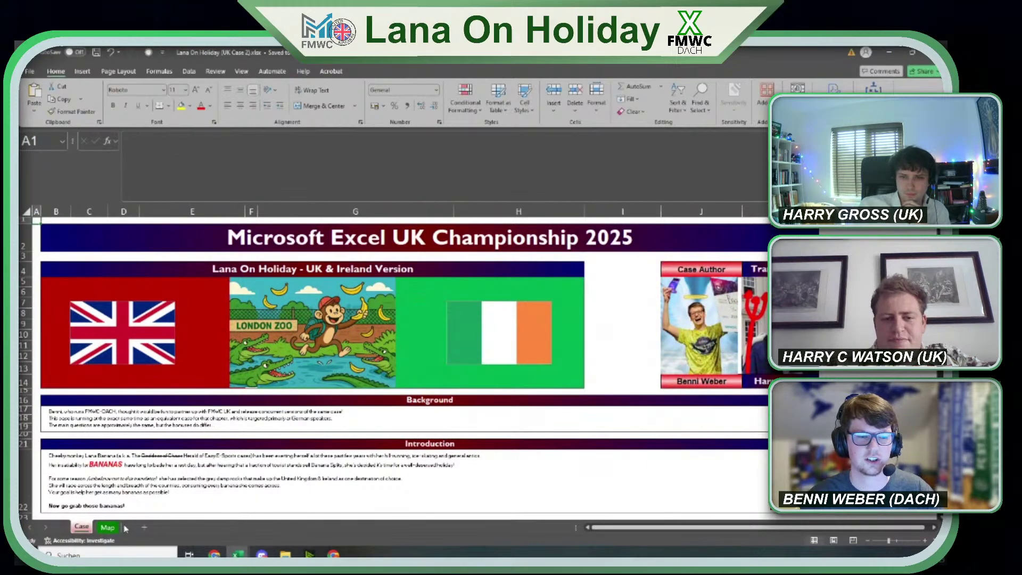
left_click(108, 527)
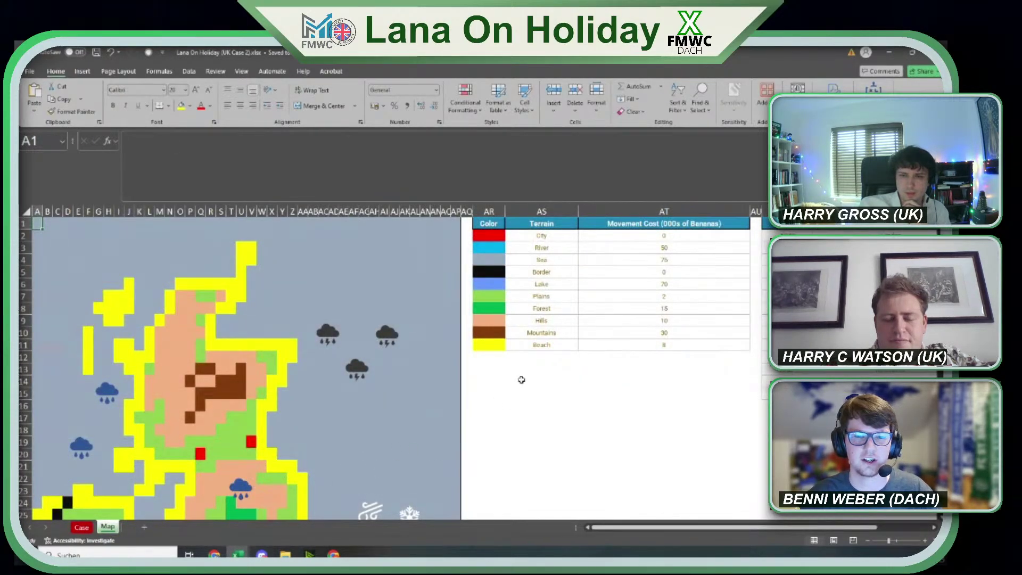
scroll(511, 376, "down", 2)
scroll(372, 367, "down", 2)
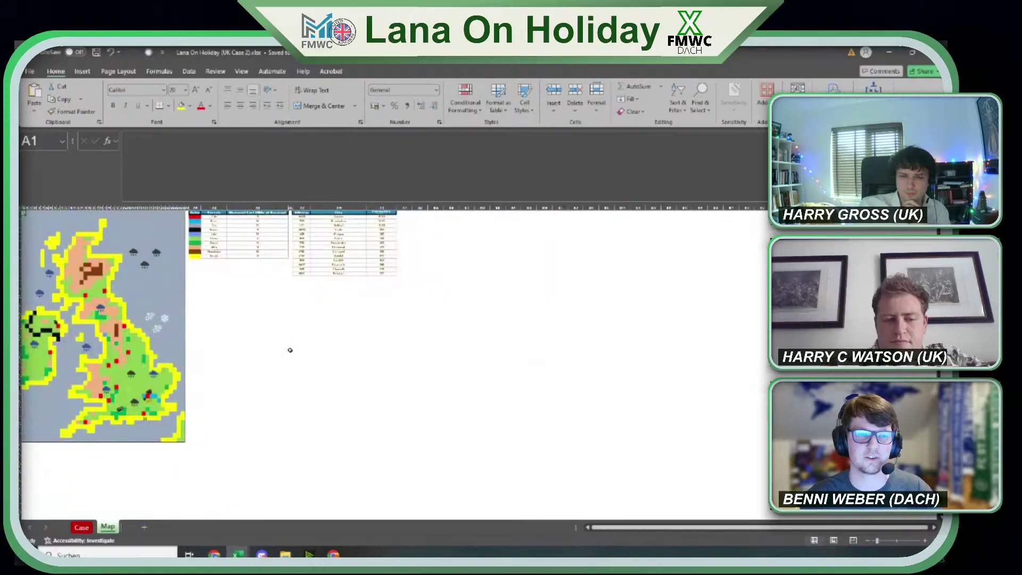
Inspect the first city's population in cell AX2 on the UK Map sheet and on the DACH workbook's Karte sheet.
left_click(376, 218)
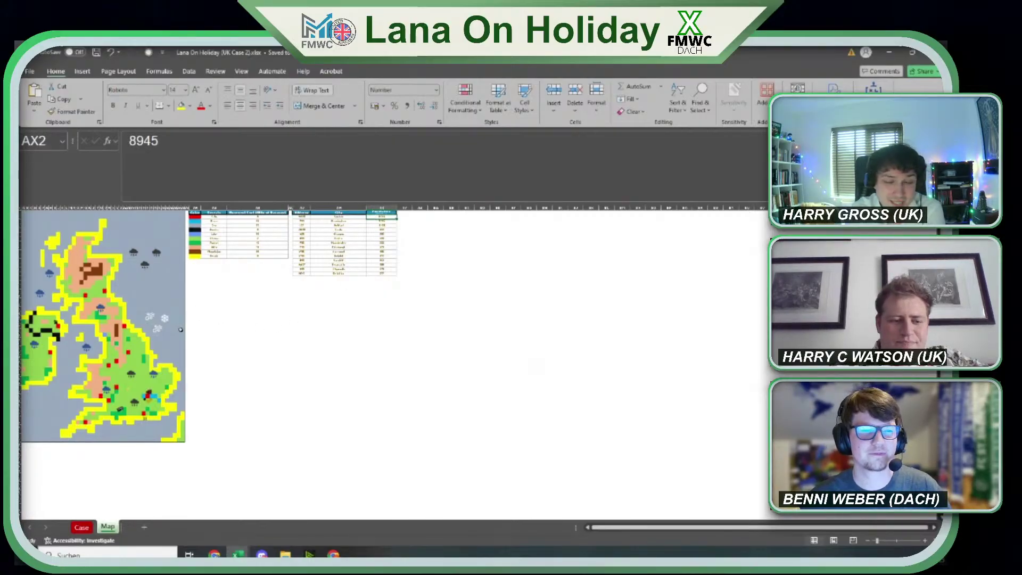
scroll(138, 335, "up", 2)
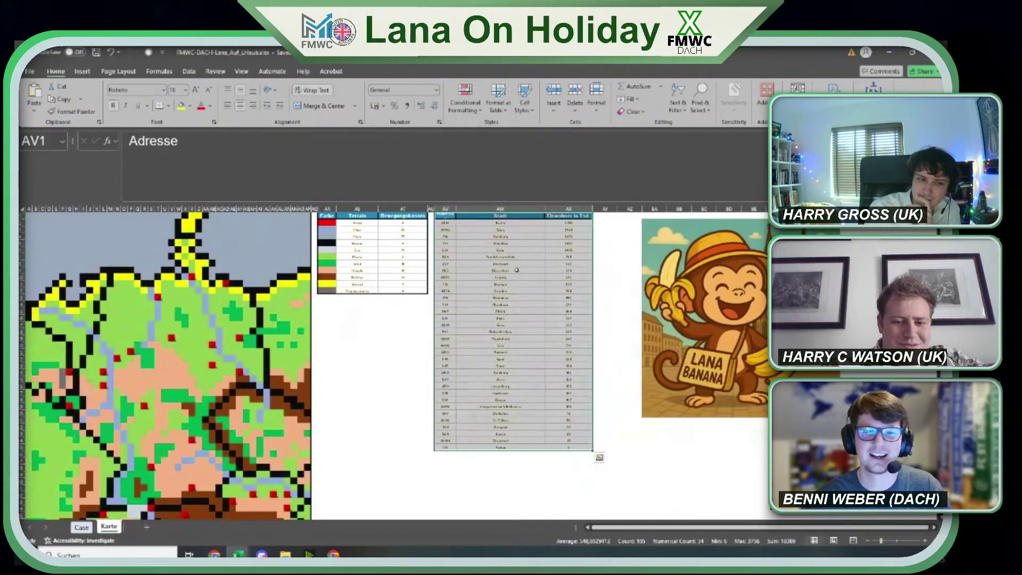
left_click(576, 226)
scroll(519, 236, "up", 3)
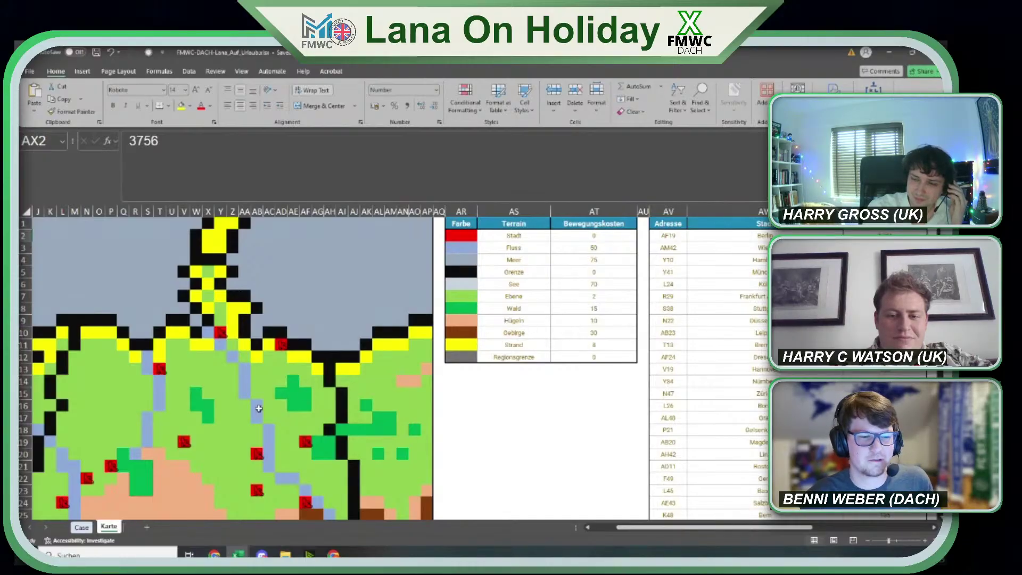
Return to the DACH Case sheet and review the introduction, the Bonusaufgaben table and the Level 1 questions down to the Leipzig entry.
left_click(81, 527)
scroll(253, 437, "down", 5)
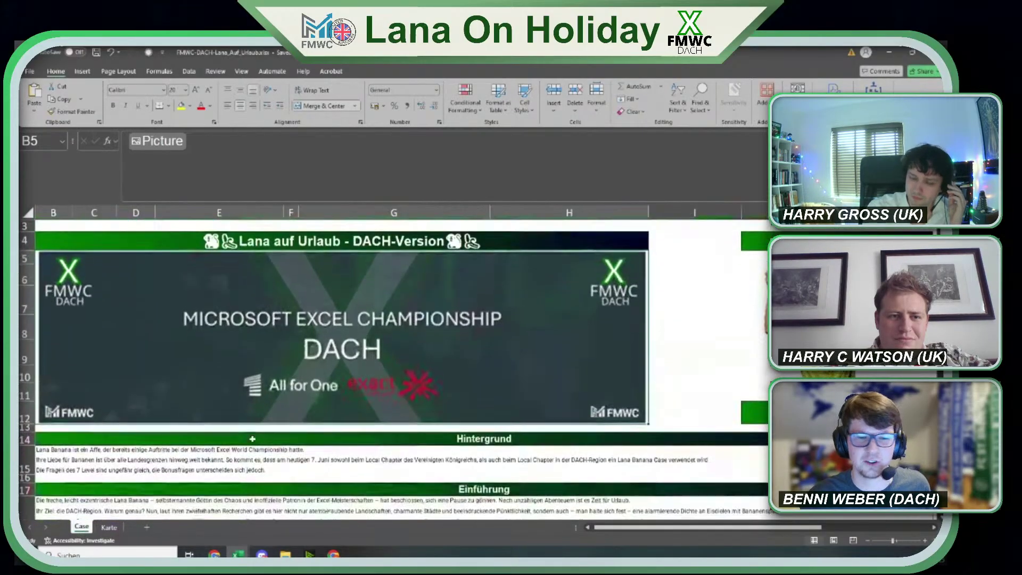
scroll(253, 436, "down", 4)
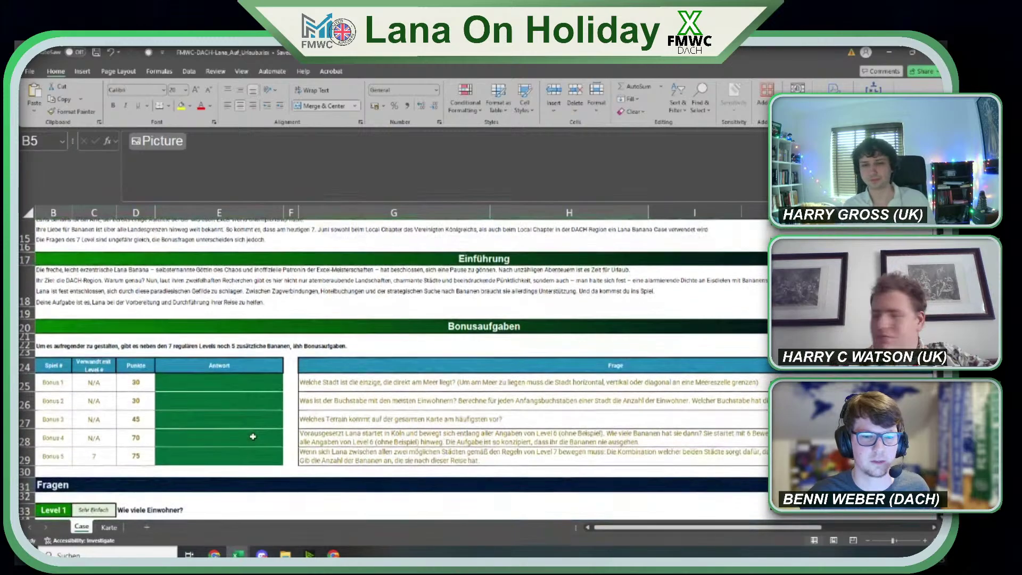
scroll(253, 437, "down", 6)
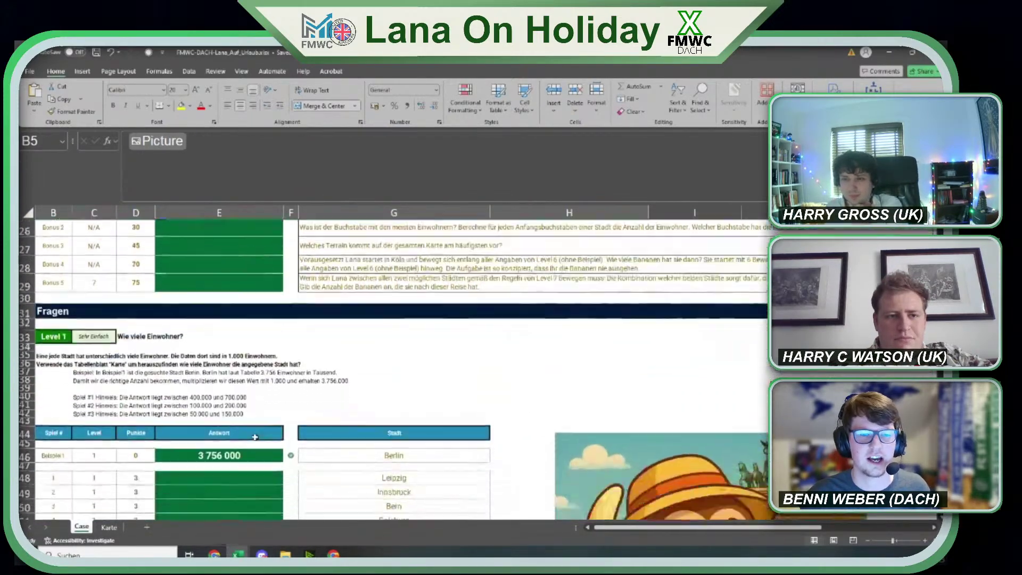
scroll(257, 434, "down", 3)
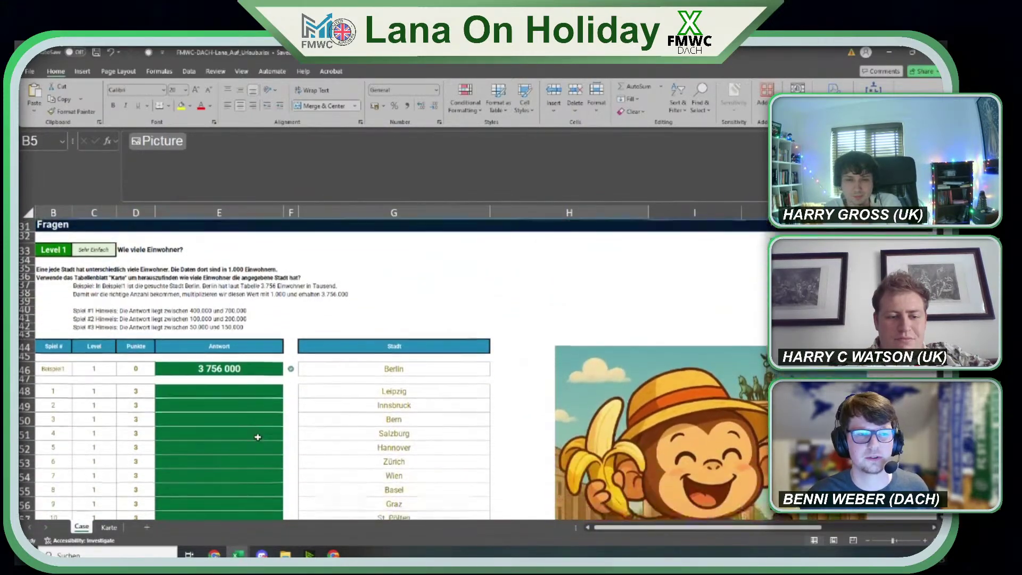
scroll(258, 437, "up", 1)
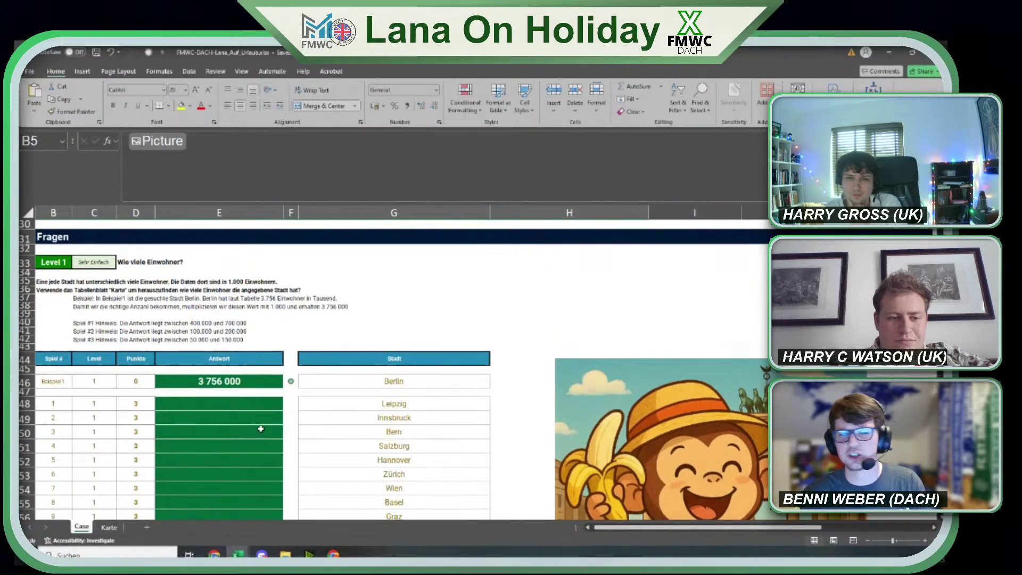
left_click(358, 407)
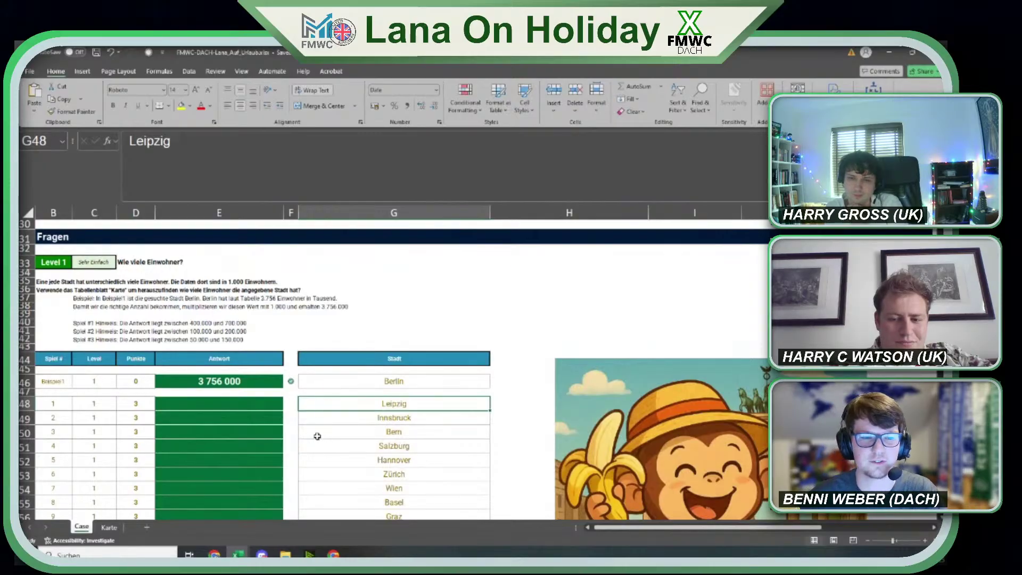
Enter =VLOOKUP(G48;Karte!AW2:AX35;2;FALSE) in E48 to look up the population of Leipzig in the city table.
left_click(252, 406)
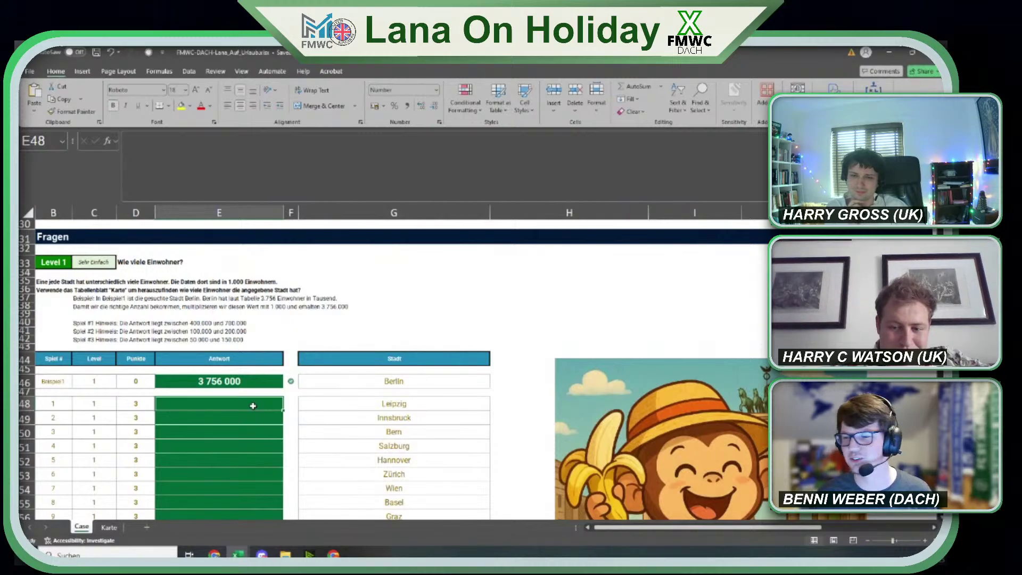
type("=V")
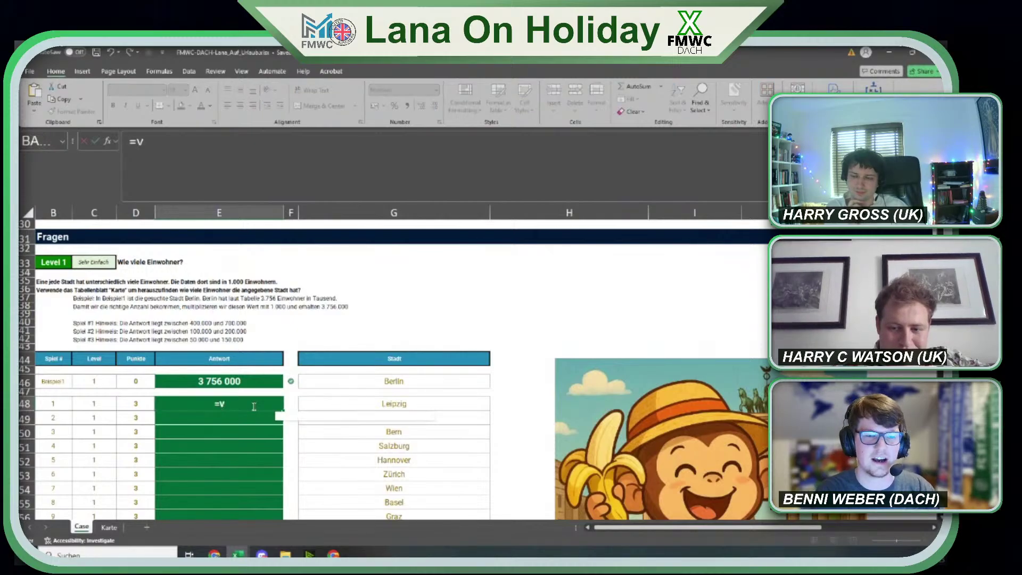
type("LOOKUP(")
key("Right")
key("Right")
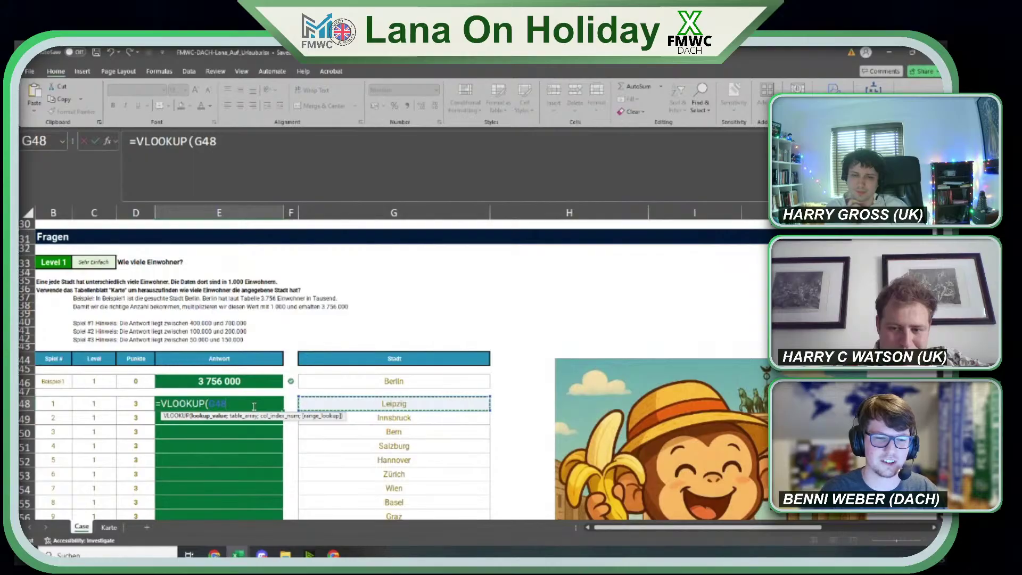
type(";")
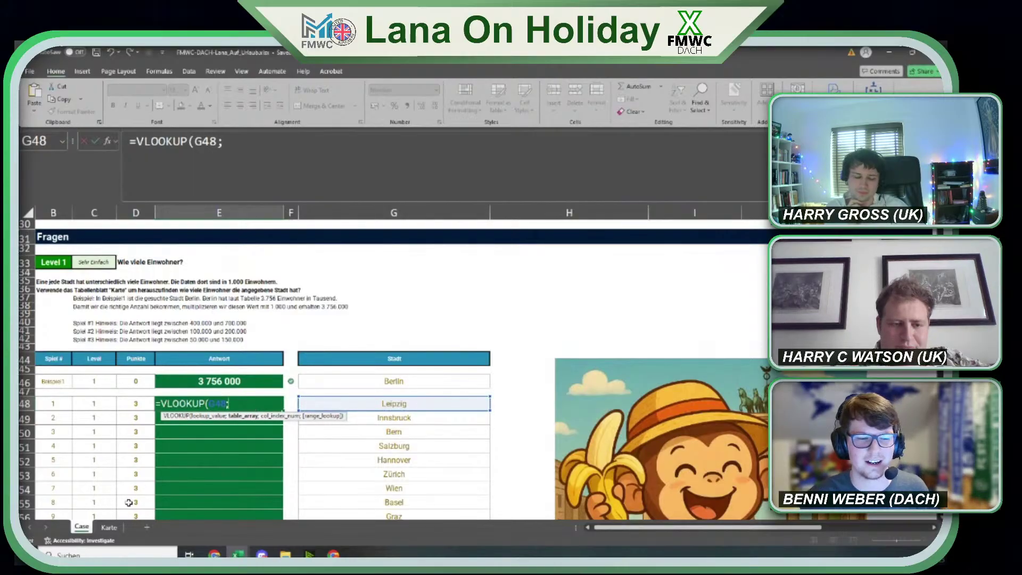
left_click(108, 527)
left_click_drag(735, 235, 851, 524)
type(";3")
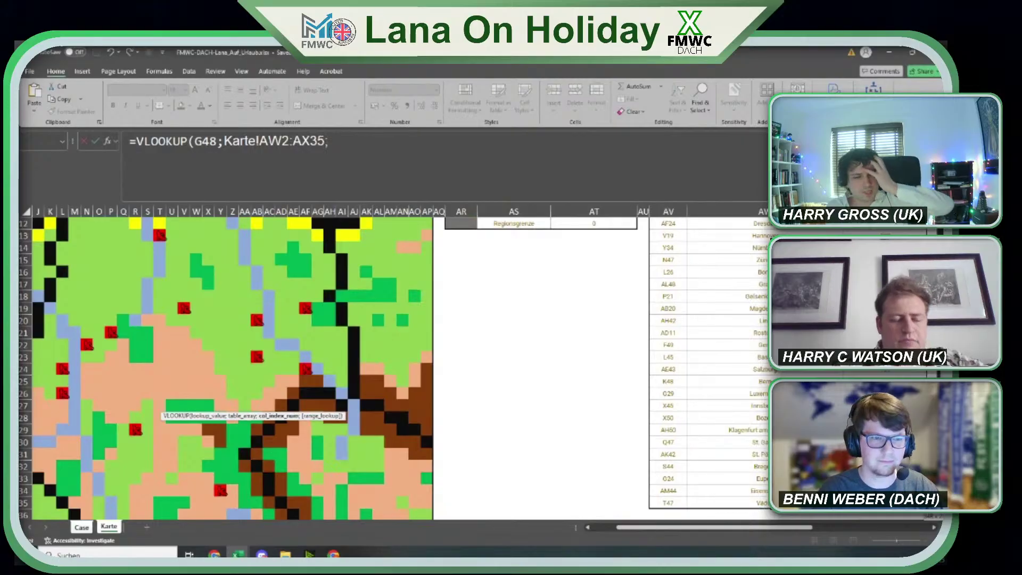
key("BackSpace")
type("2")
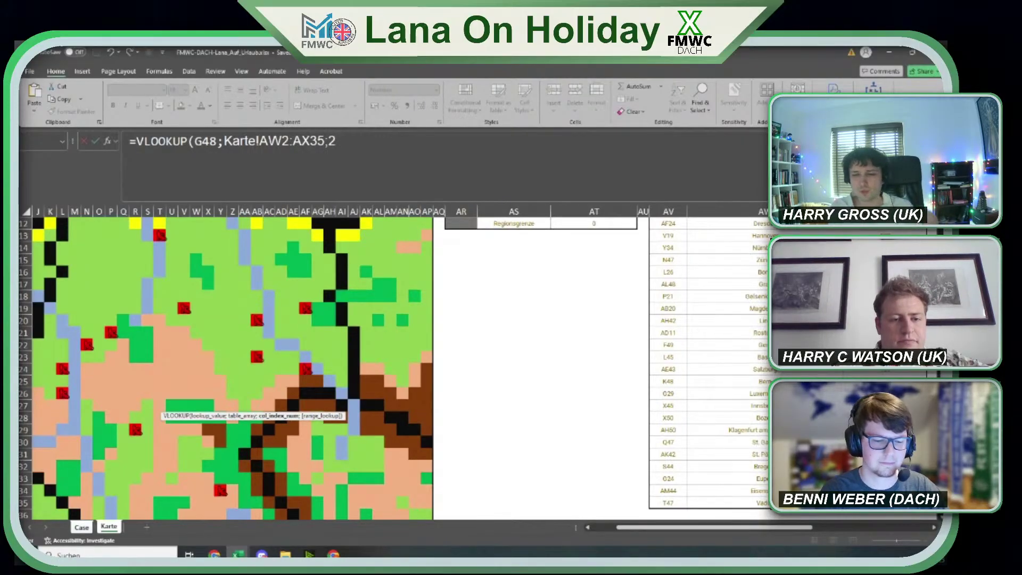
type(";FALSE)")
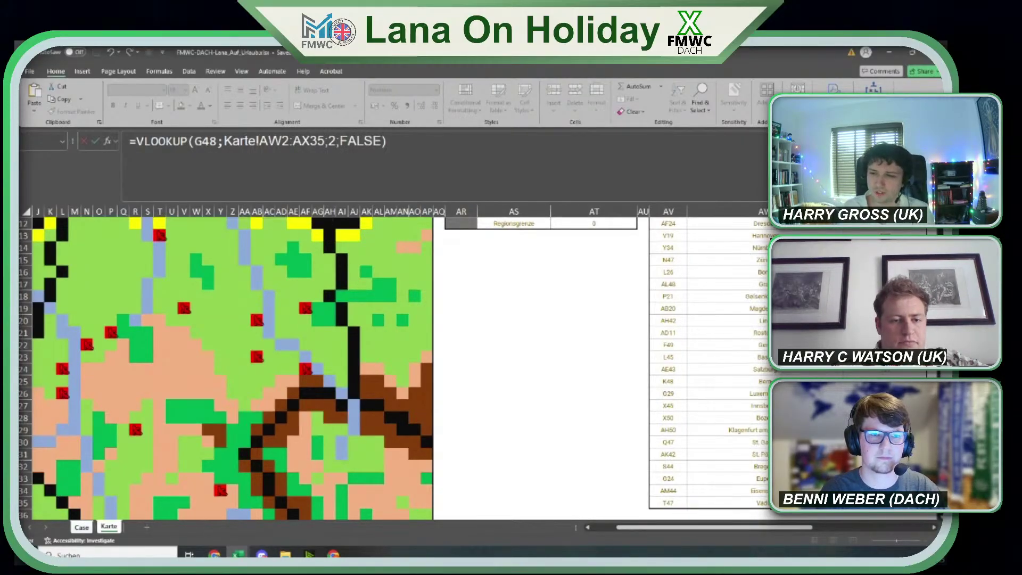
key("Return")
Multiply the VLOOKUP result in E48 by 1000.
left_click(220, 403)
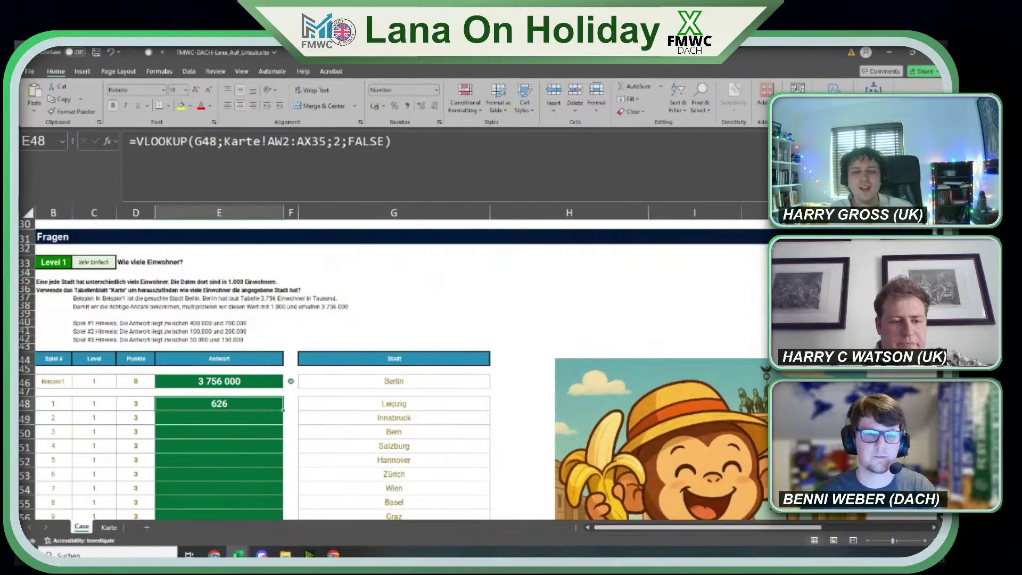
left_click(569, 153)
type("*")
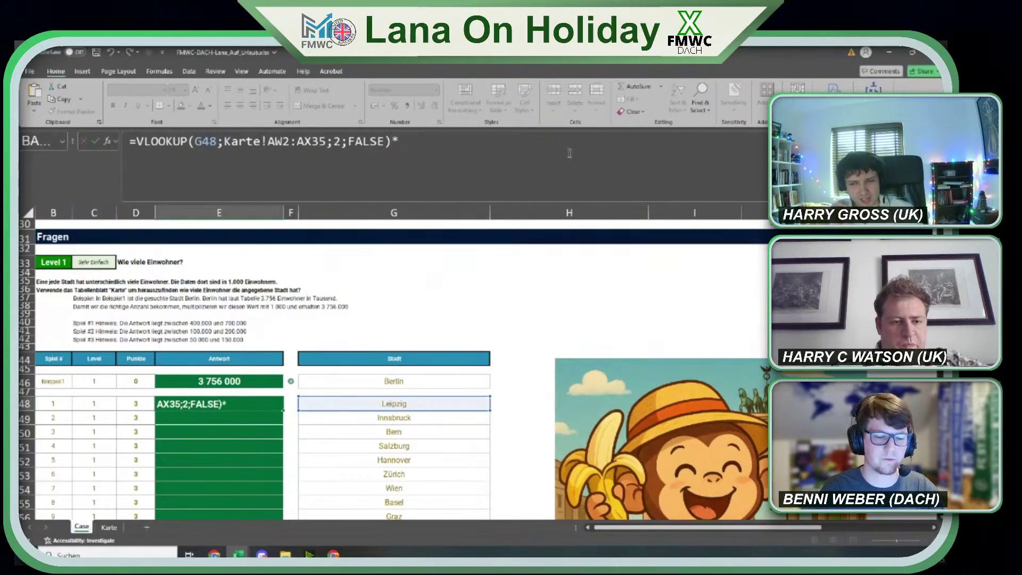
type("10000")
key("ctrl+Return")
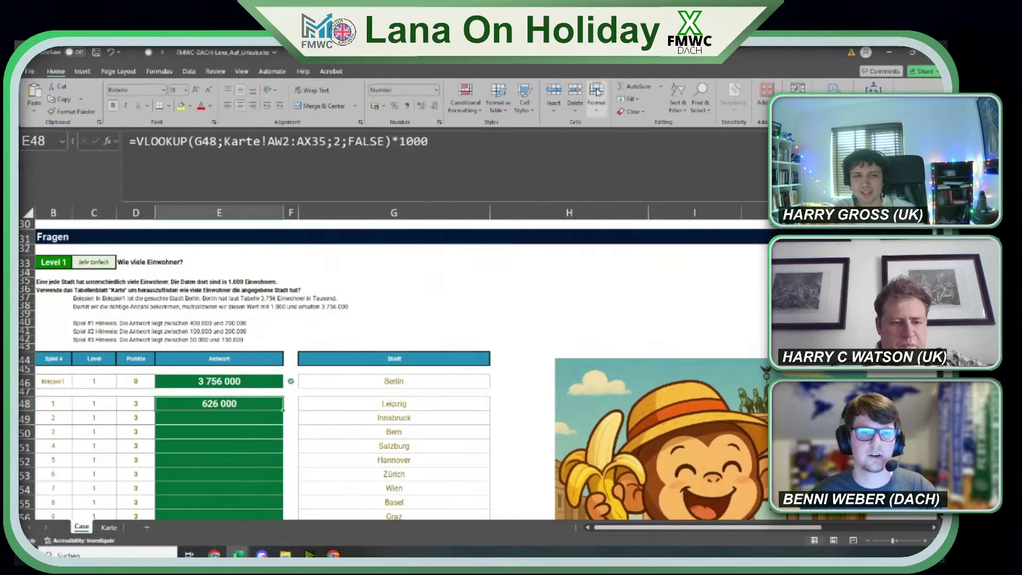
Make the lookup range in the E48 formula absolute as Karte!$AW$2:$AX$35 and reselect the cell to check it.
left_click_drag(329, 143, 268, 143)
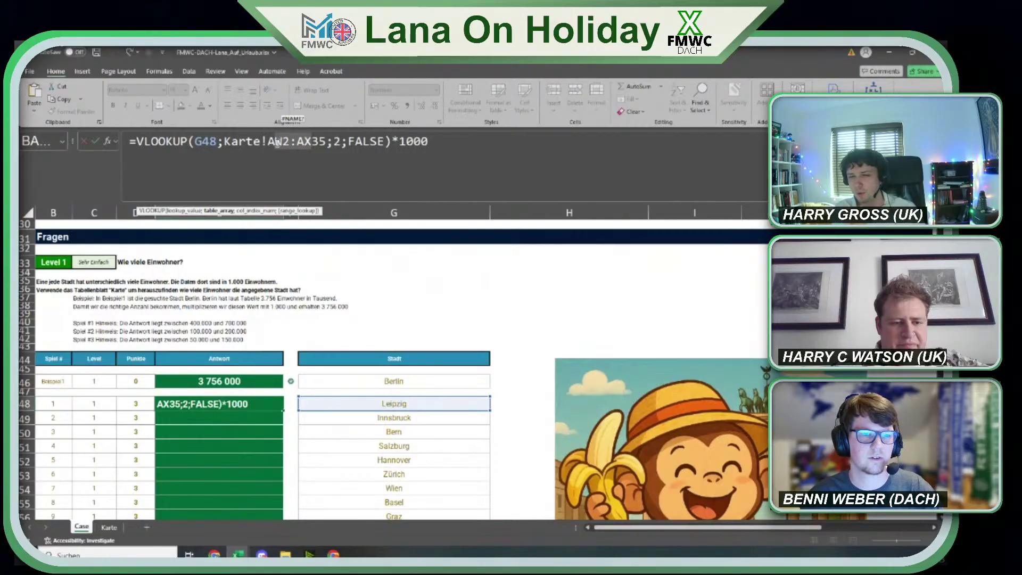
key("F4")
key("Return")
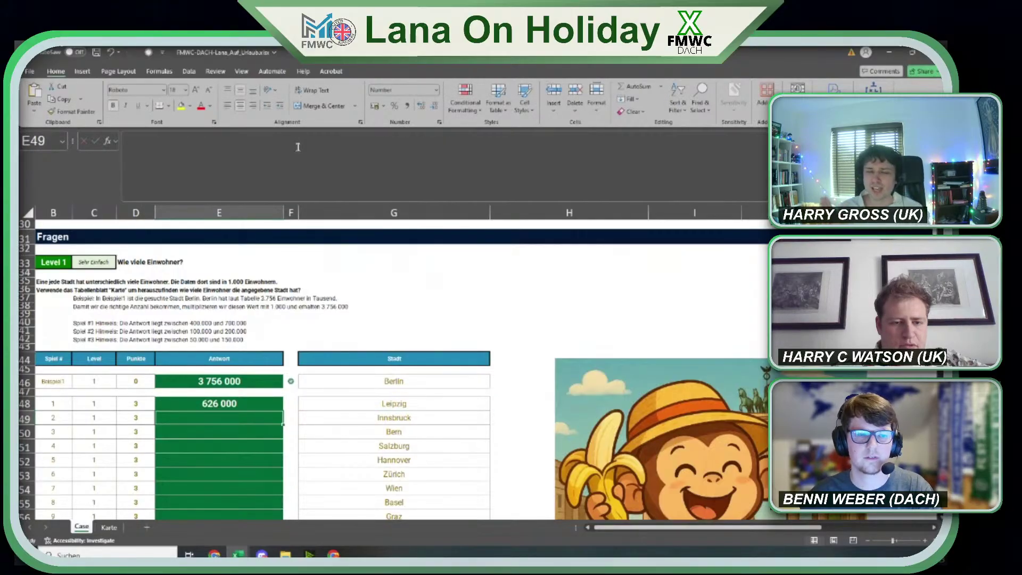
key("Up")
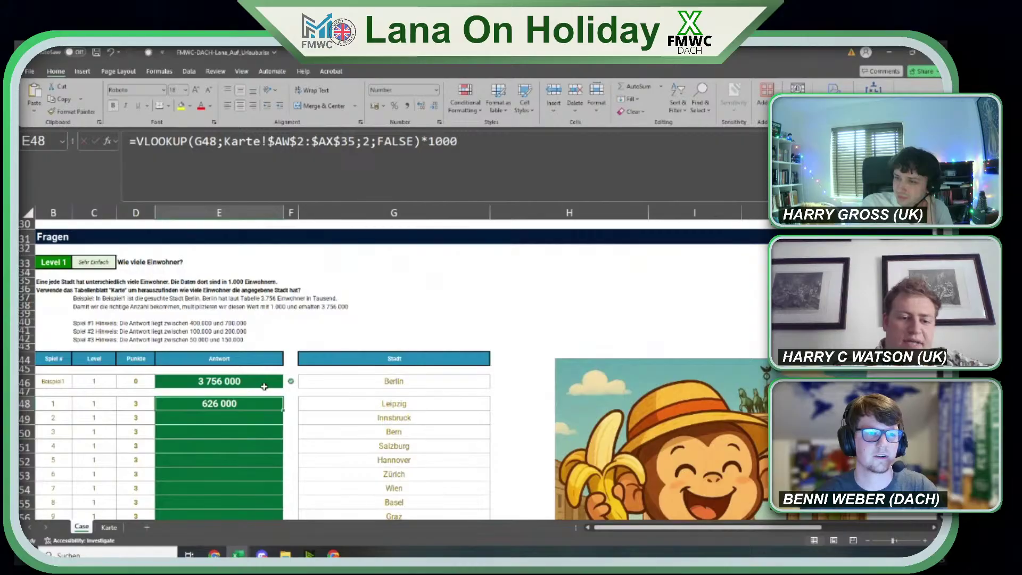
Switch to the Lana On Holiday UK workbook and compare its Level 1 questions on the Case sheet with the Map sheet's city table.
key("alt+Tab")
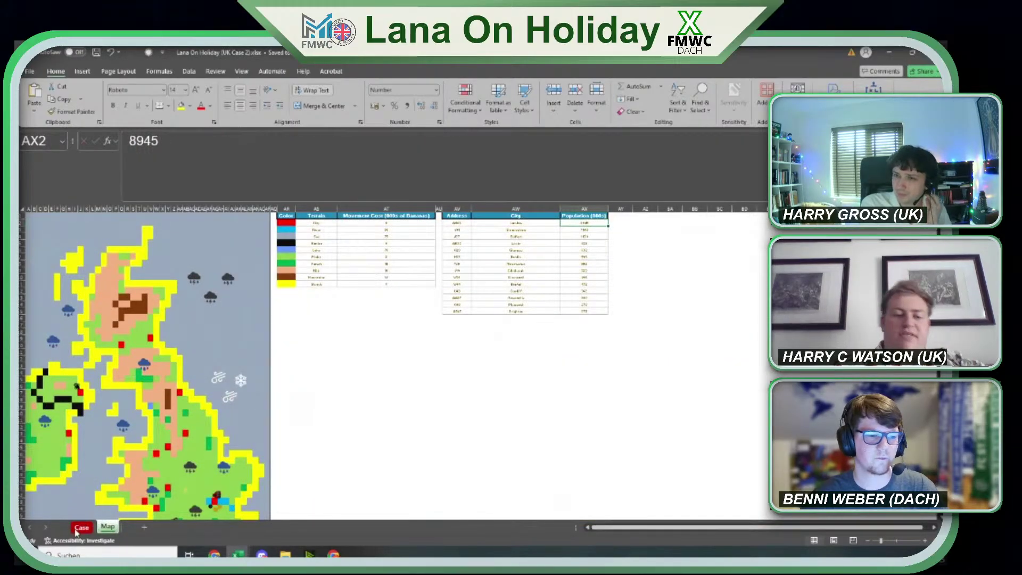
left_click(81, 526)
scroll(169, 442, "down", 13)
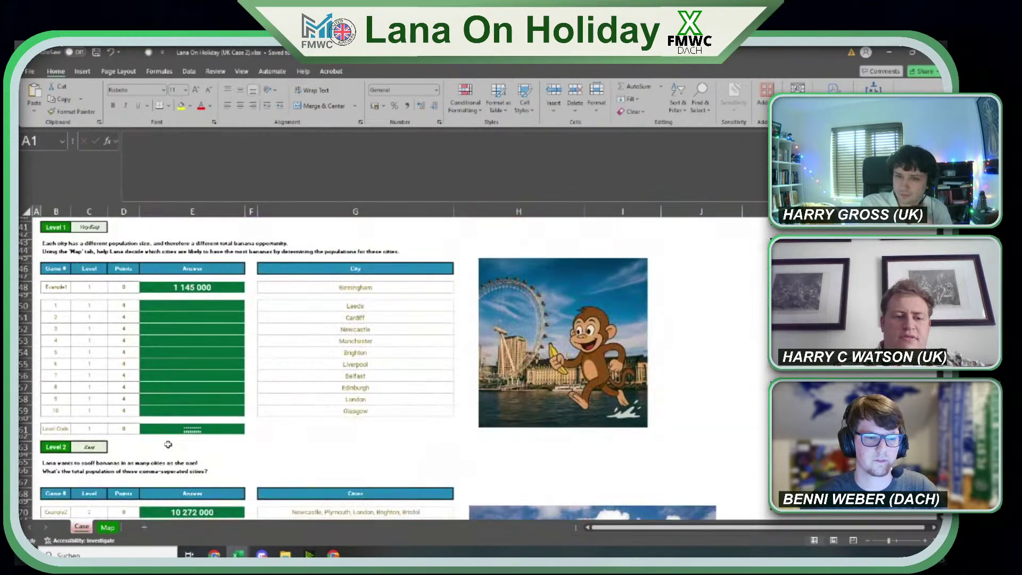
scroll(168, 443, "up", 1)
left_click(209, 343)
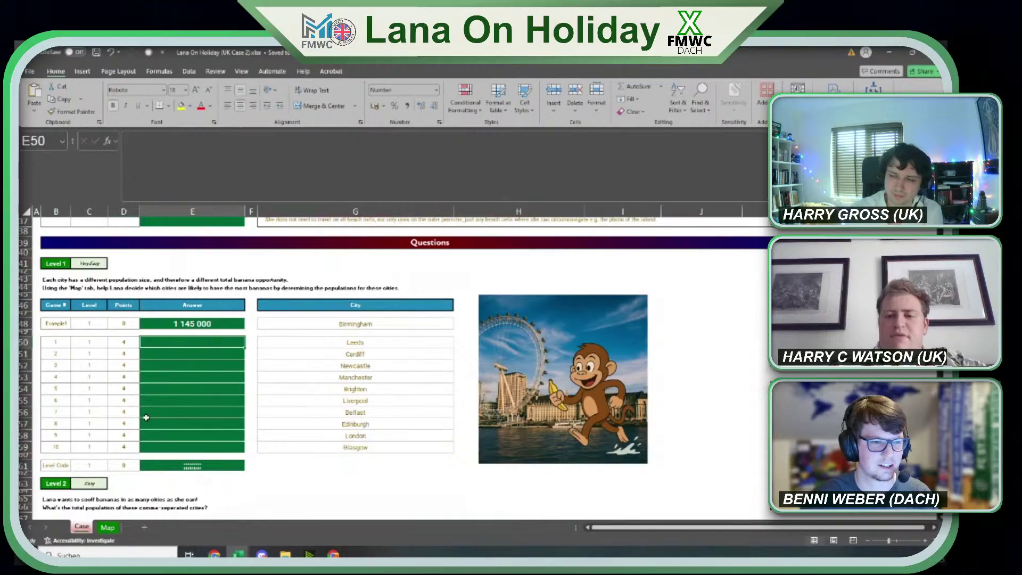
left_click(107, 527)
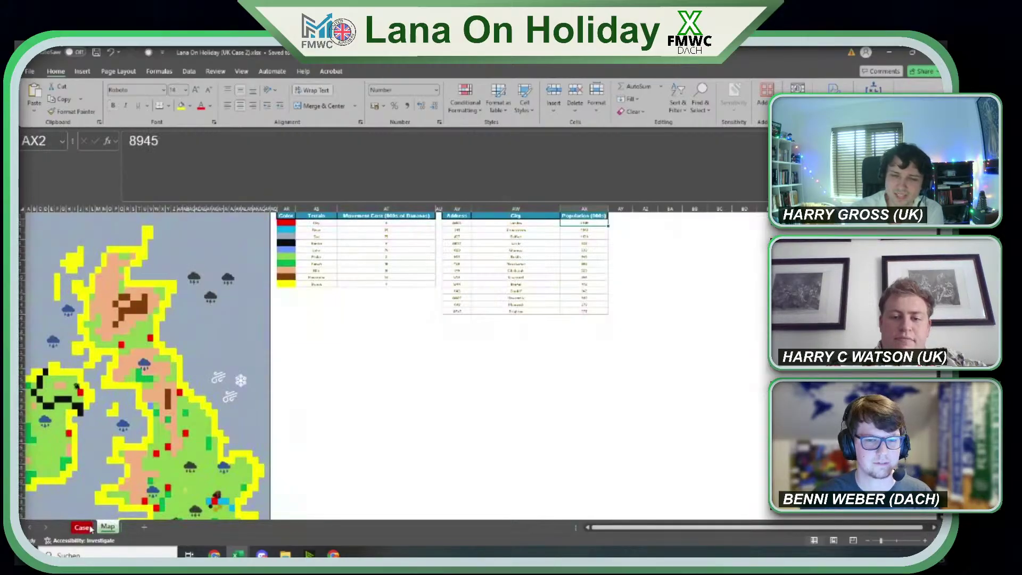
left_click(82, 527)
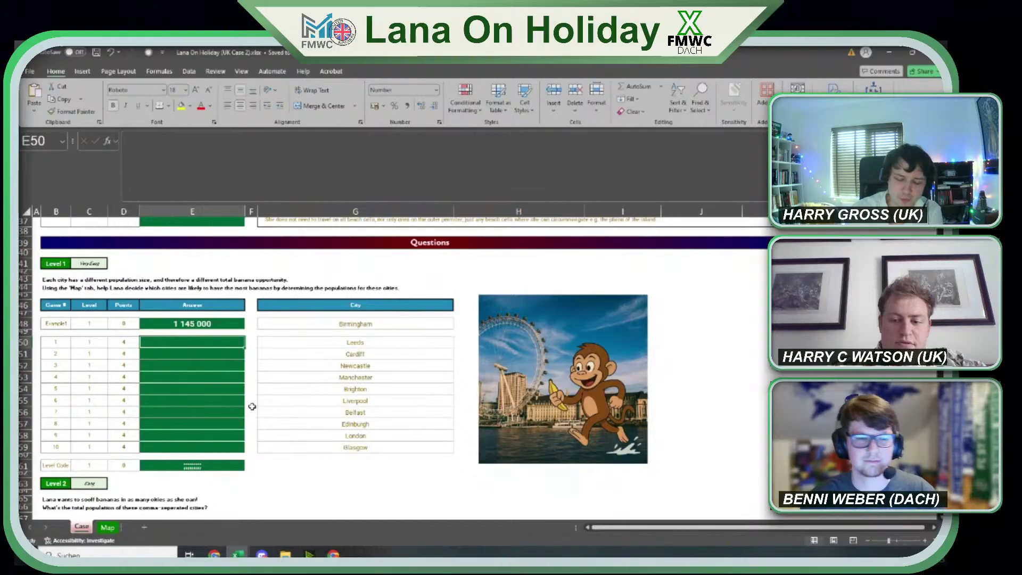
Switch back to the DACH workbook and convert the Karte sheet's city table, starting at AV1 with its headers, into an Excel table.
key("alt+Tab")
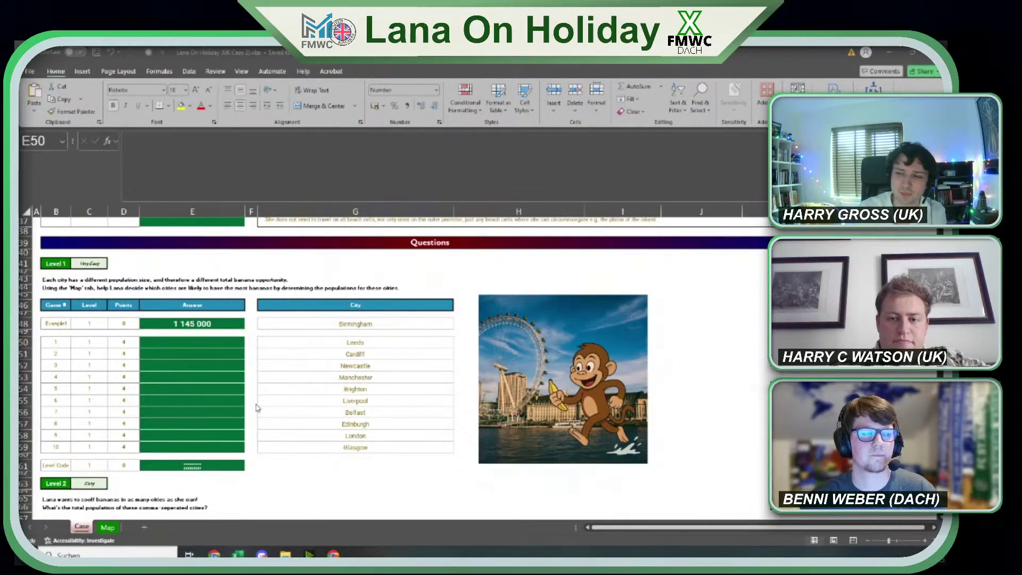
key("alt+Tab")
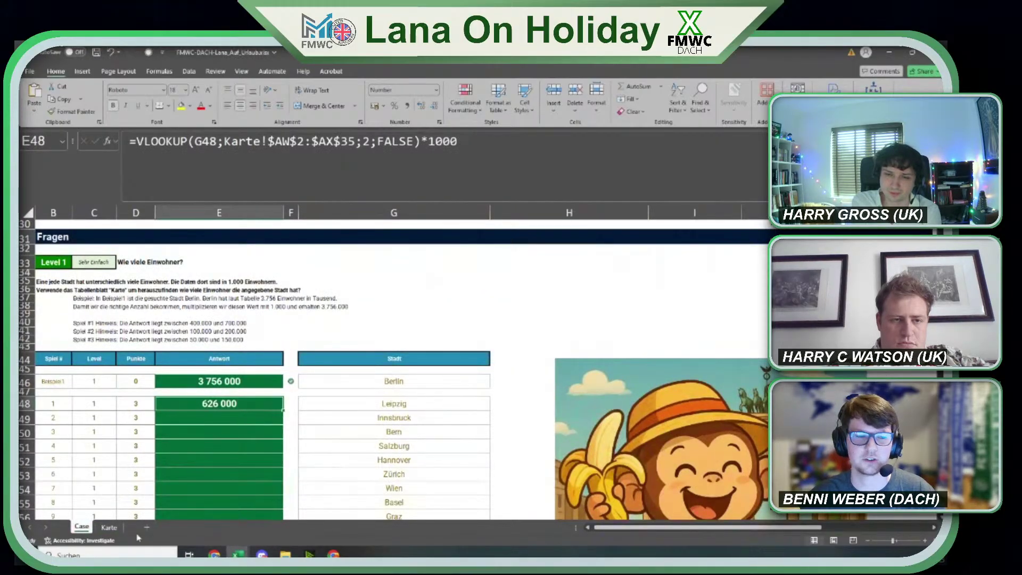
left_click(109, 527)
scroll(540, 346, "up", 4)
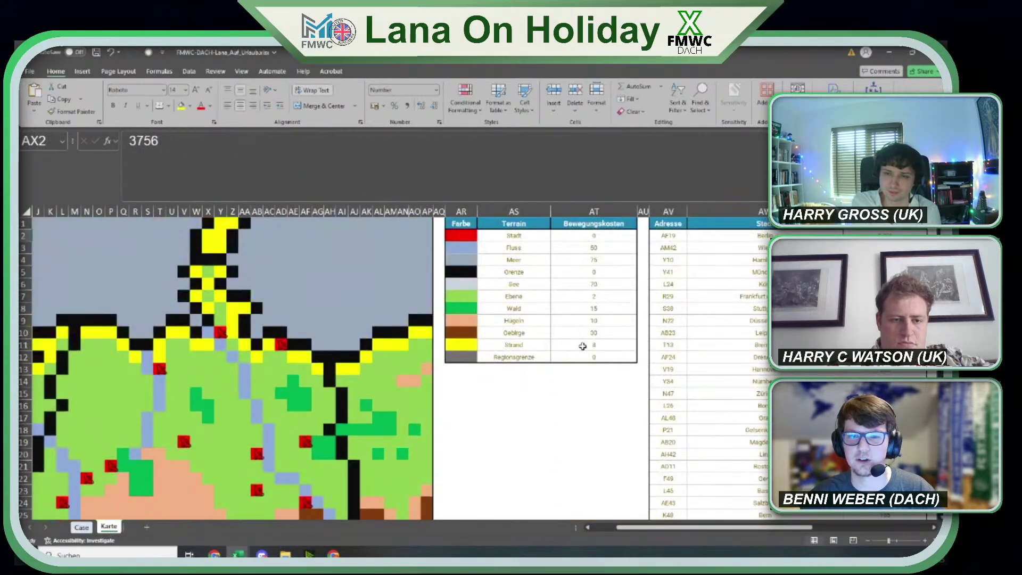
left_click(672, 224)
key("ctrl+shift+Right")
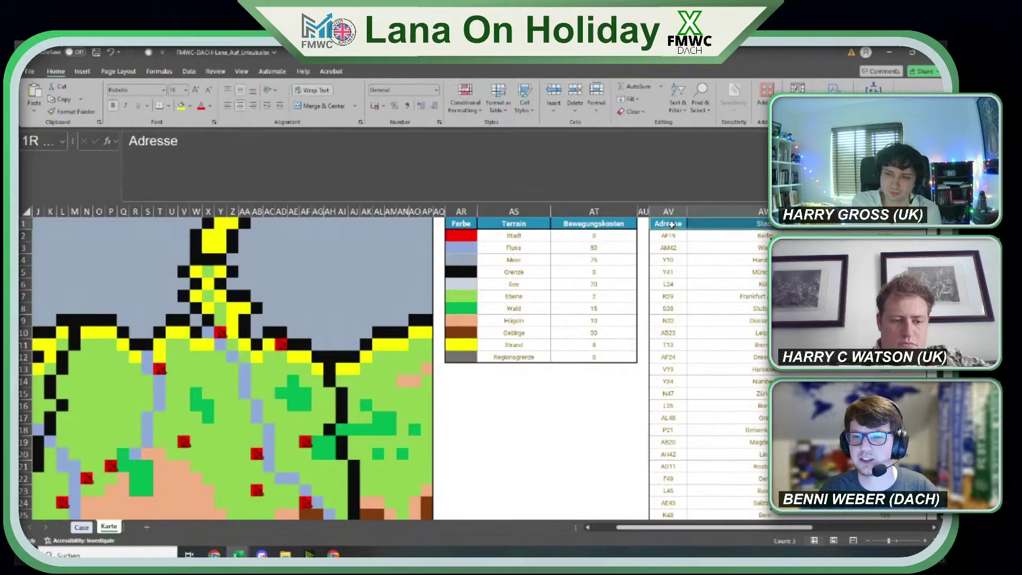
key("ctrl+shift+Down")
scroll(672, 225, "up", 3)
key("ctrl+t")
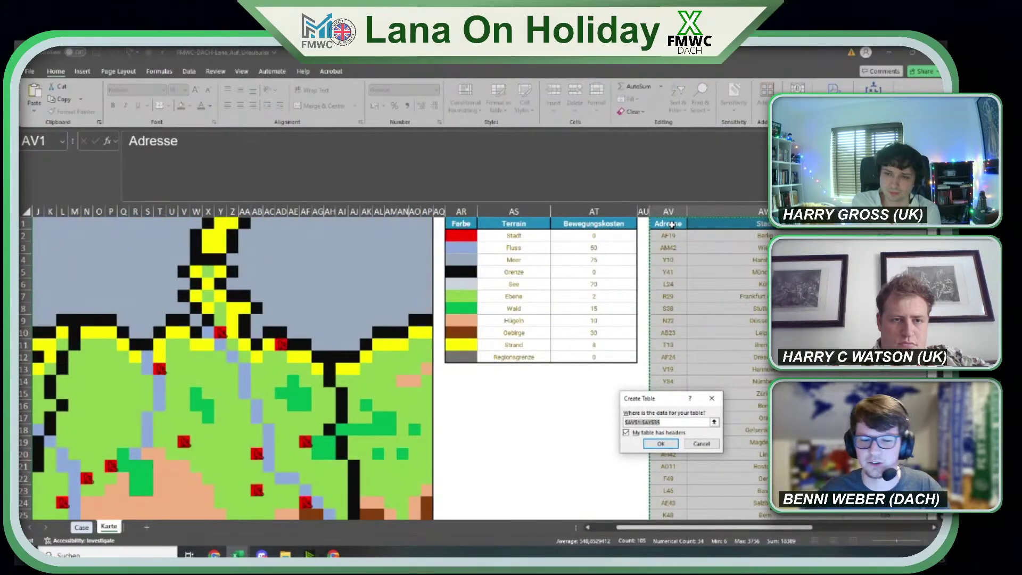
key("Return")
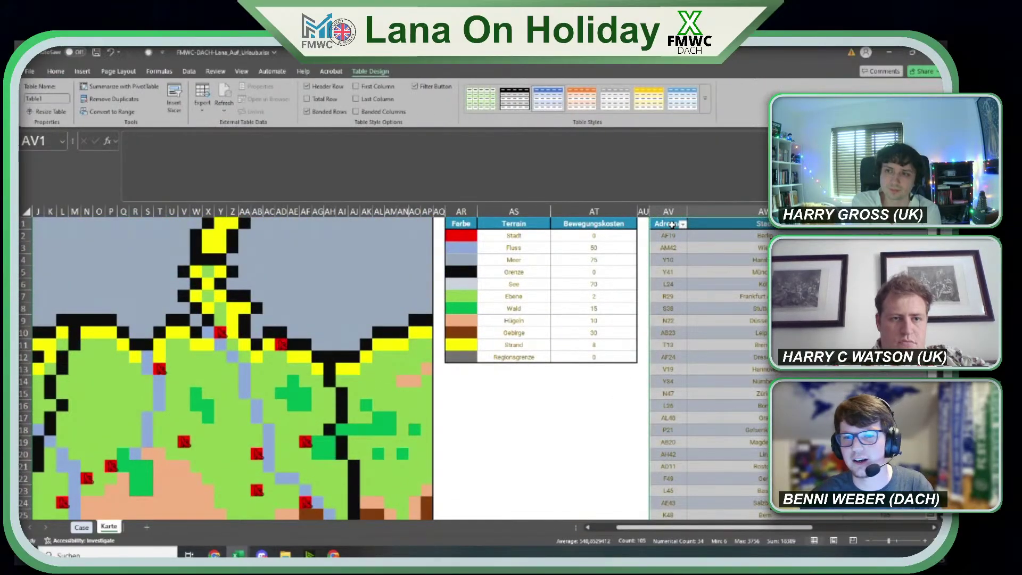
Try to rename the new city table as c.
left_click(49, 99)
type("c")
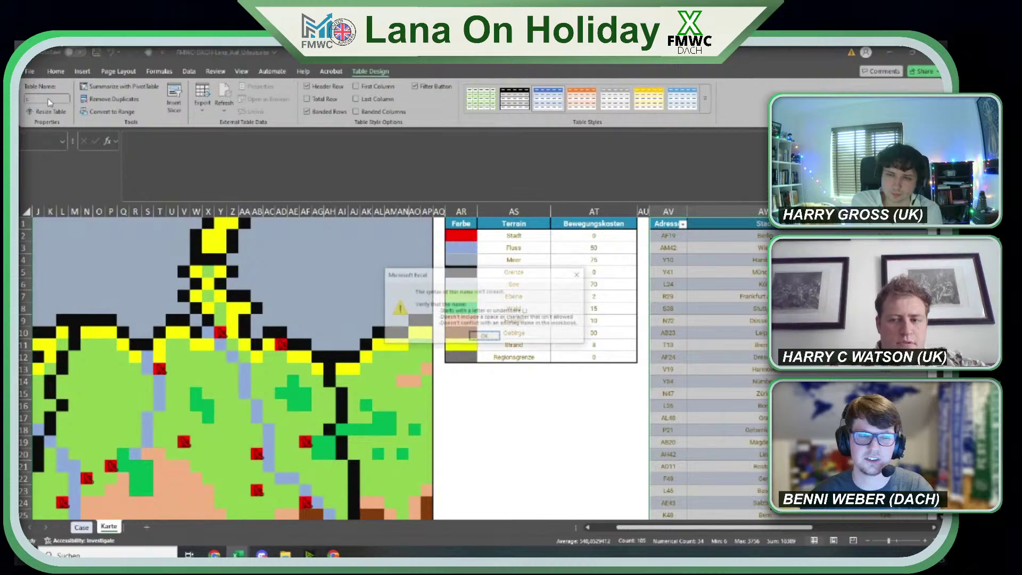
key("Return")
left_click(475, 331)
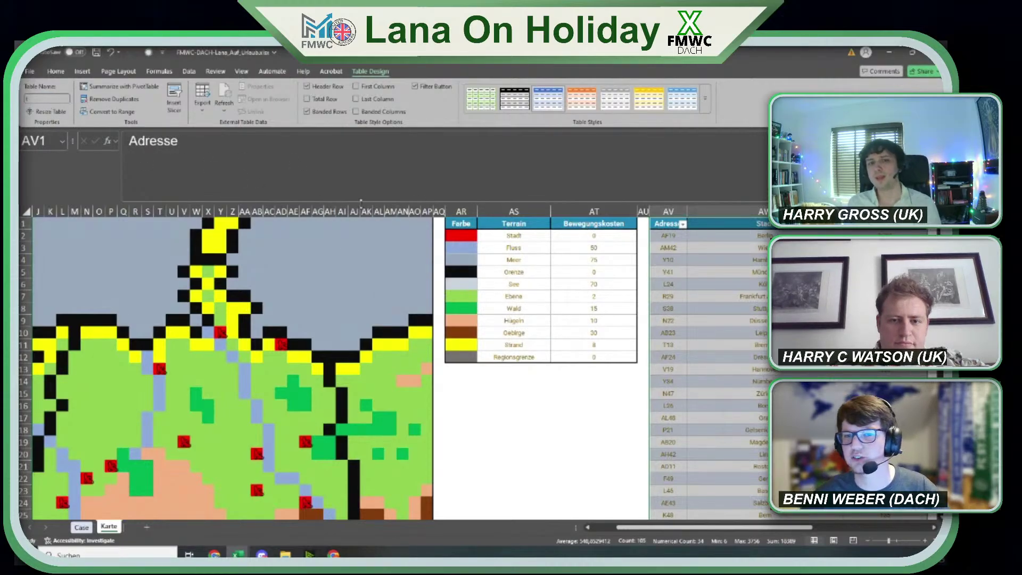
left_click(710, 260)
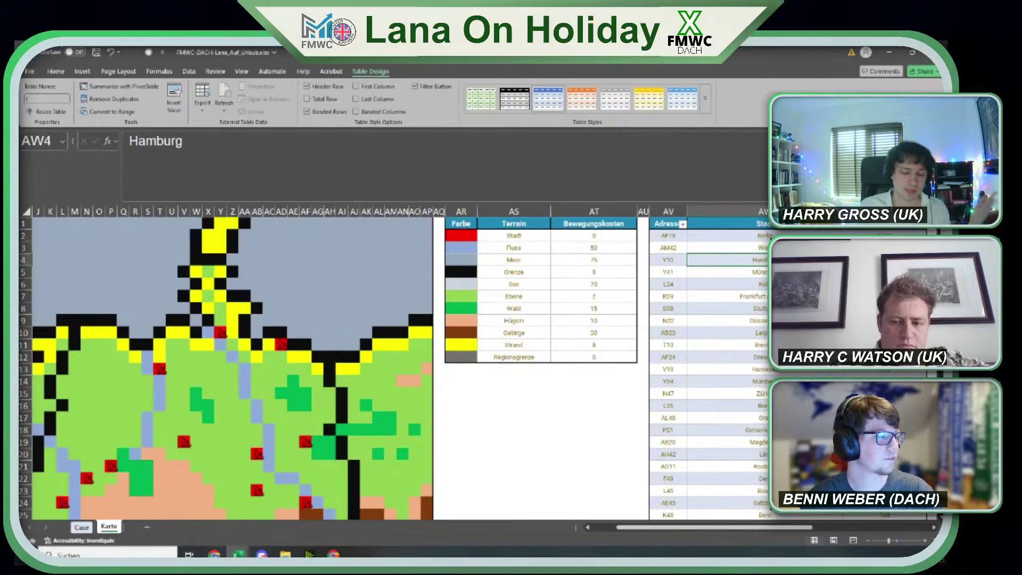
left_click(577, 321)
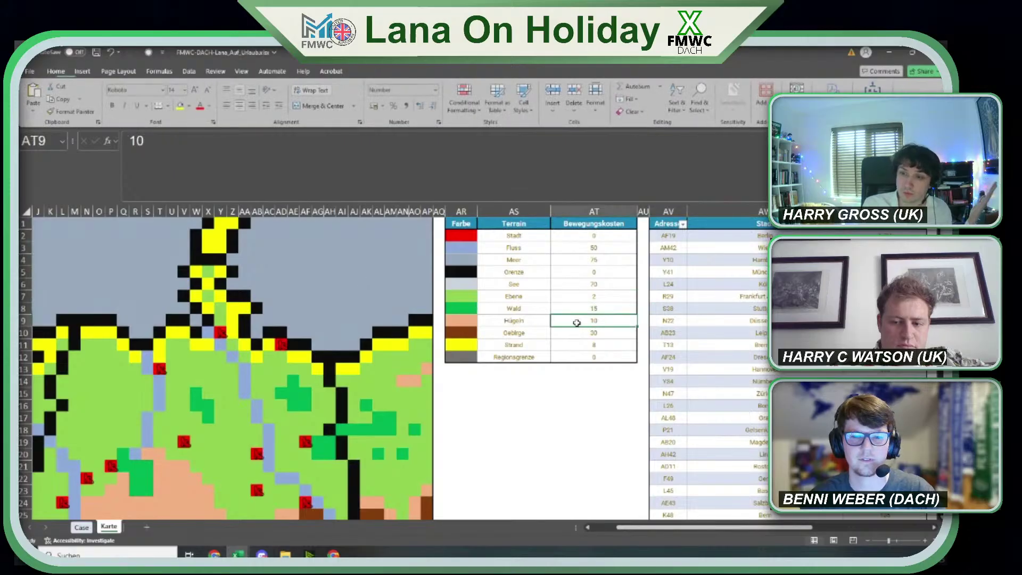
left_click(732, 273)
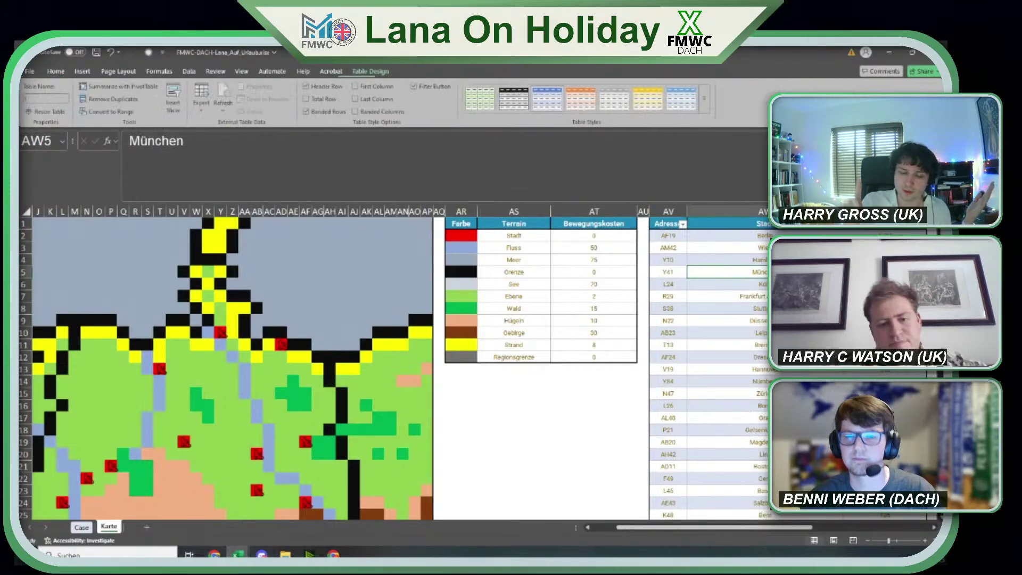
left_click(728, 308)
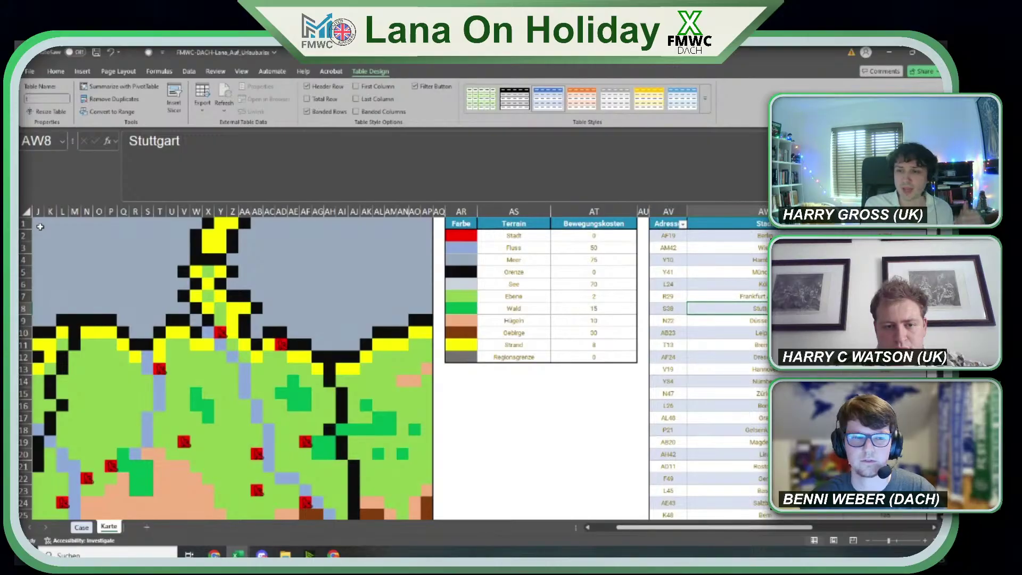
Select the whole coloured map on the Karte sheet, A1:AP53, and define it as a range named mp.
left_click_drag(29, 224, 427, 490)
left_click(428, 490)
key("ctrl+Home")
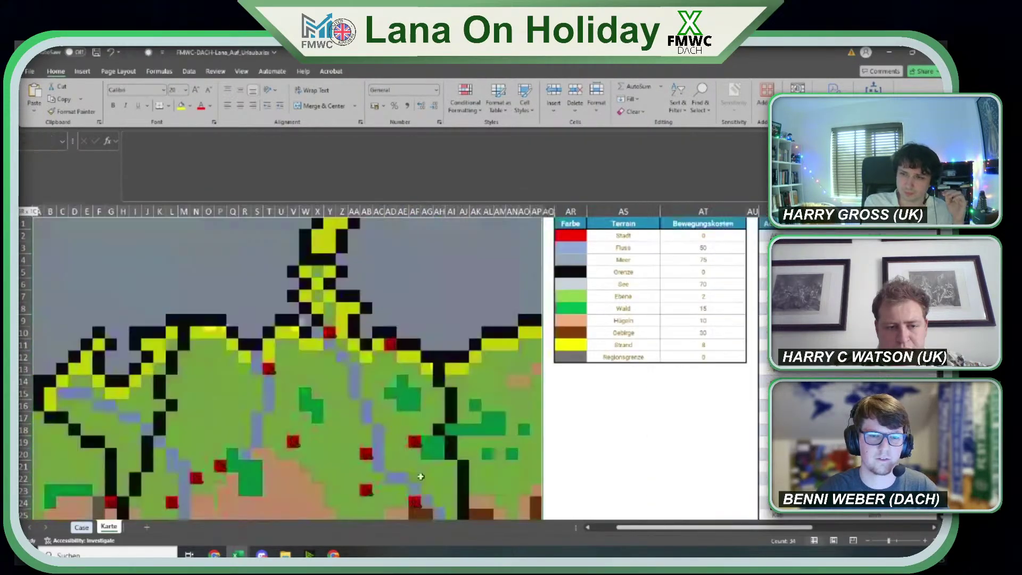
left_click(38, 146)
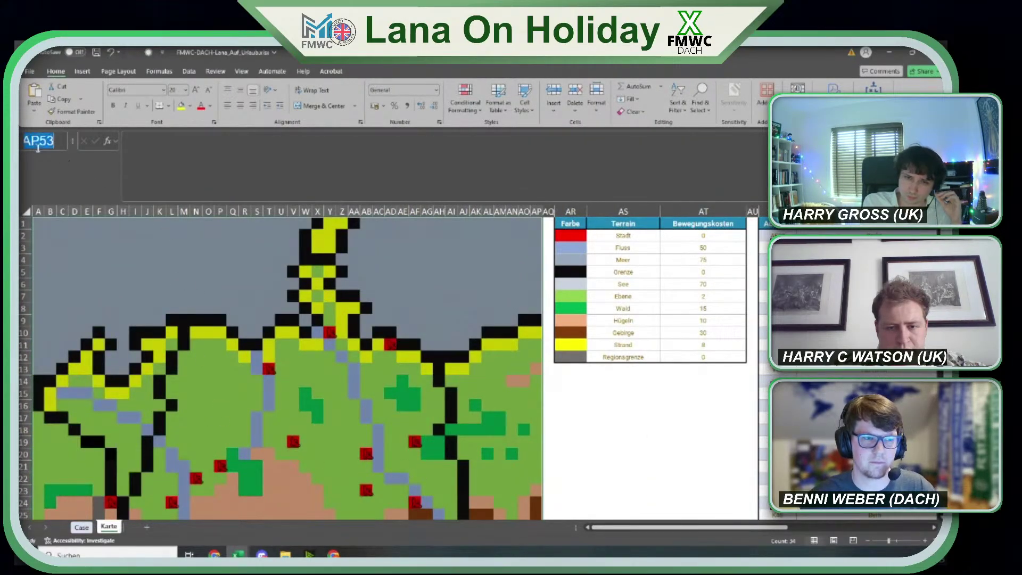
type("mp")
key("Return")
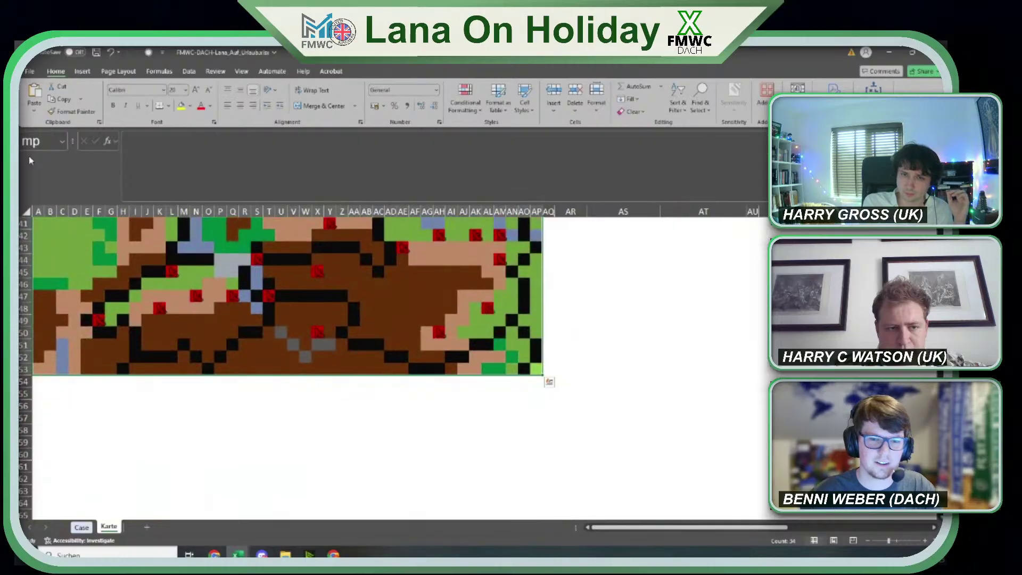
scroll(271, 318, "up", 10)
scroll(271, 318, "up", 4)
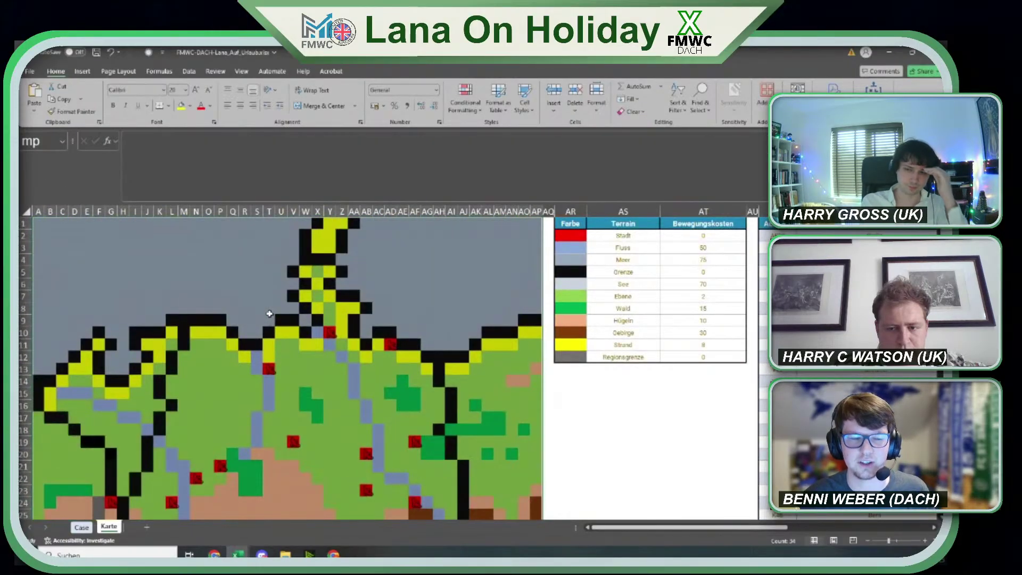
On the Case sheet, fill the E48 lookup formula down through the remaining Level 1 answers to E67.
left_click(81, 528)
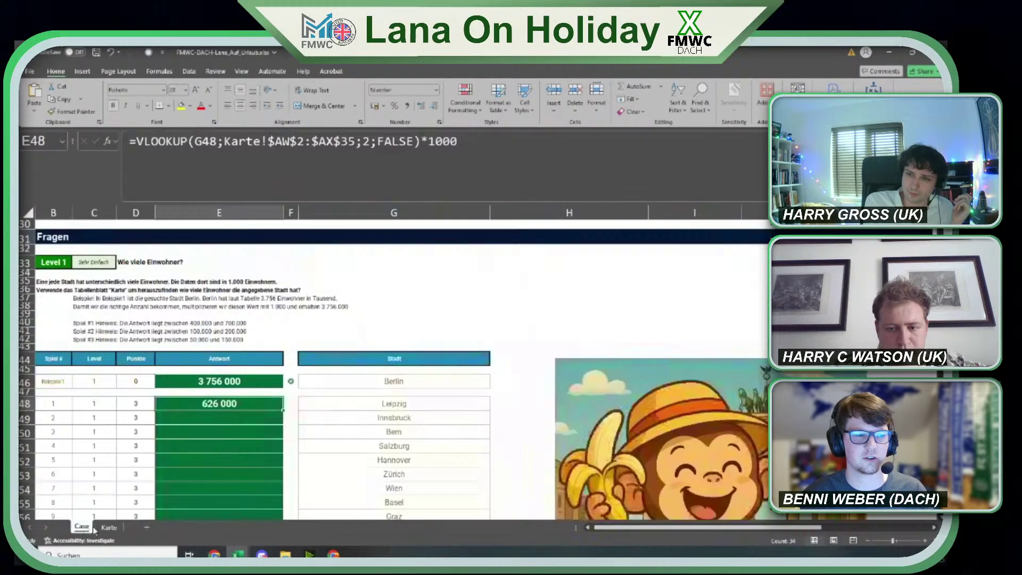
double_click(280, 408)
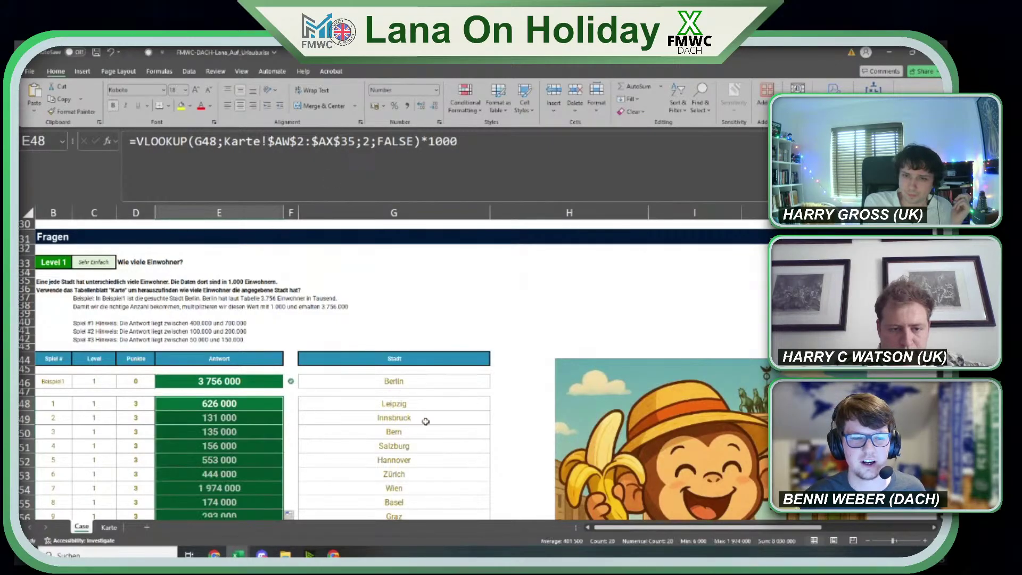
scroll(392, 418, "down", 4)
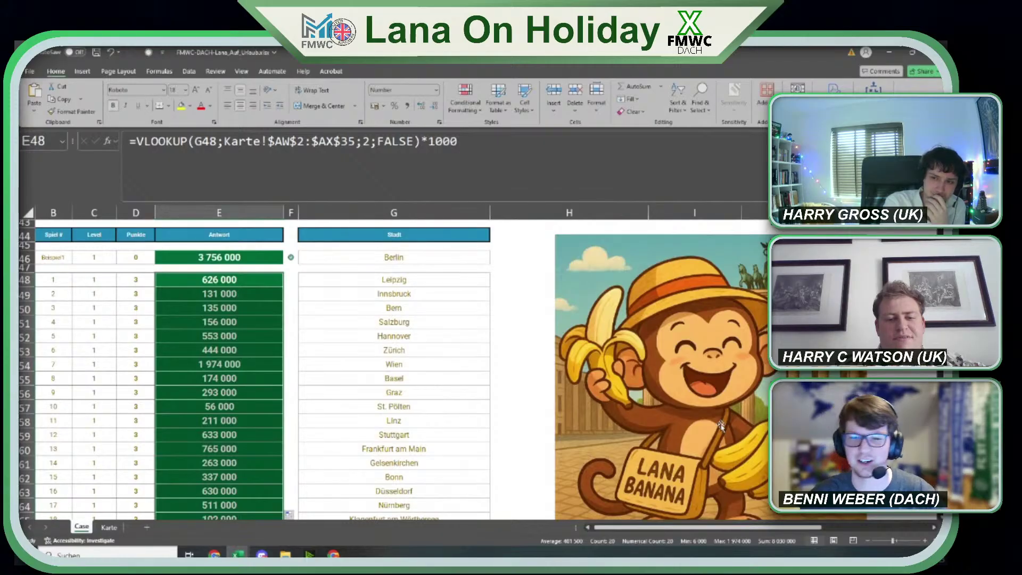
Switch to the Lana On Holiday UK workbook and review its Level 1 and Level 2 questions on the Case sheet.
key("alt+Tab")
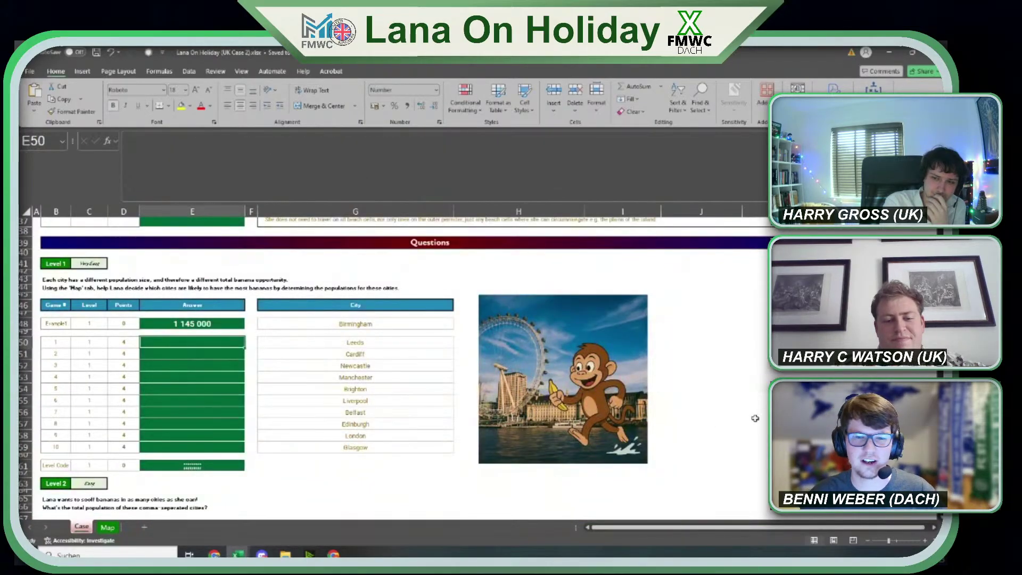
left_click(678, 378)
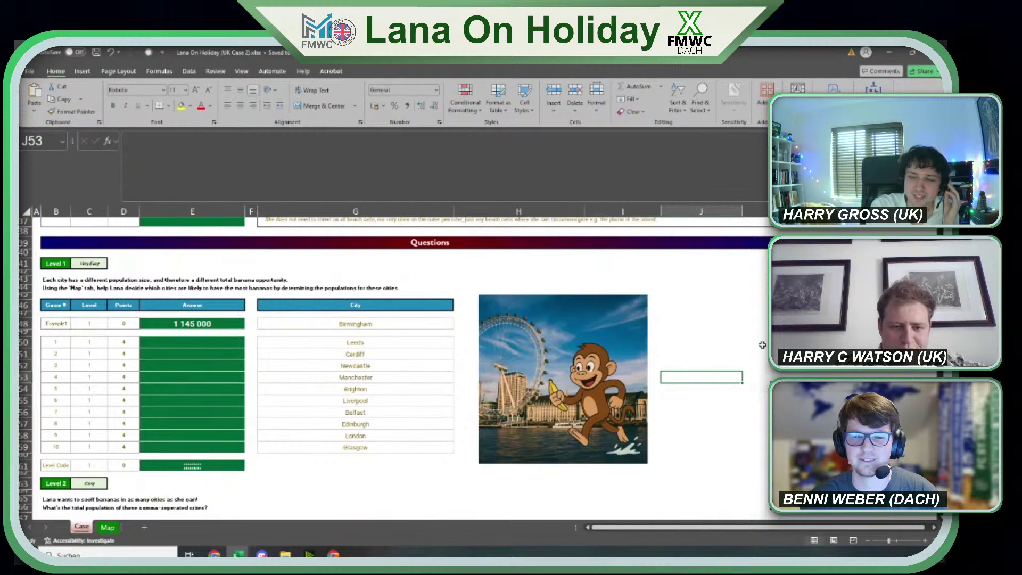
key("alt+Tab")
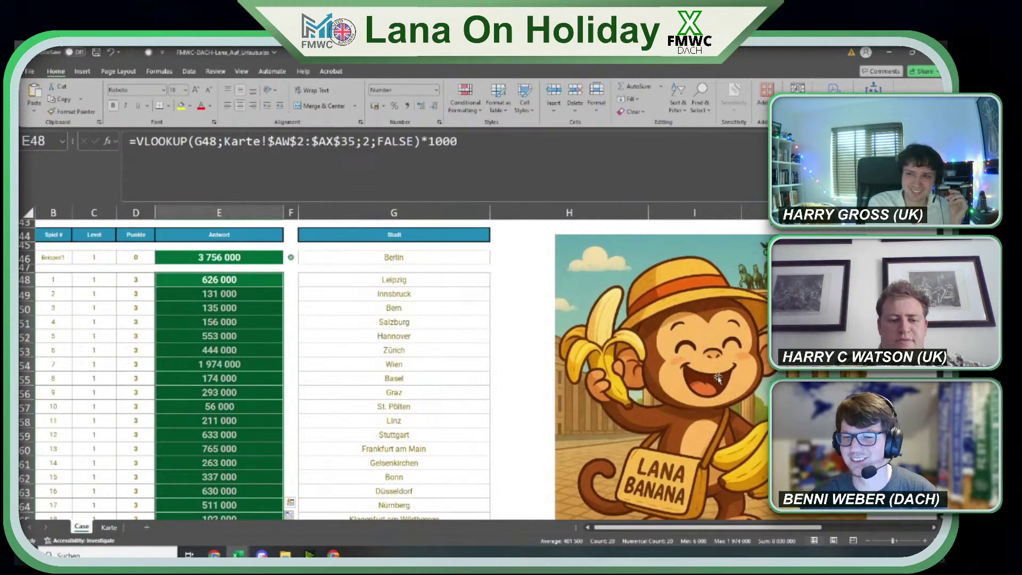
key("alt+Tab")
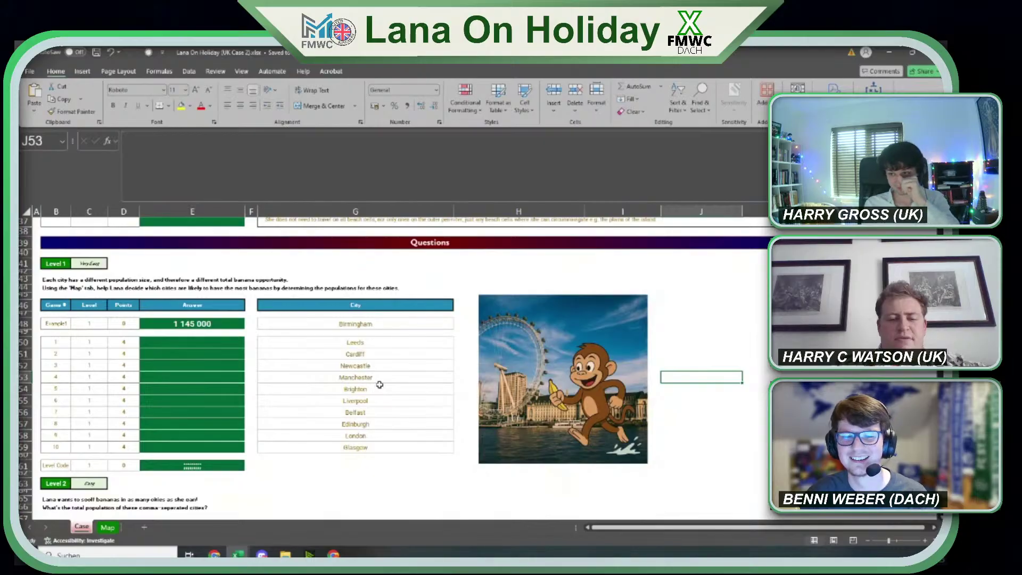
scroll(379, 387, "down", 1)
scroll(382, 386, "down", 1)
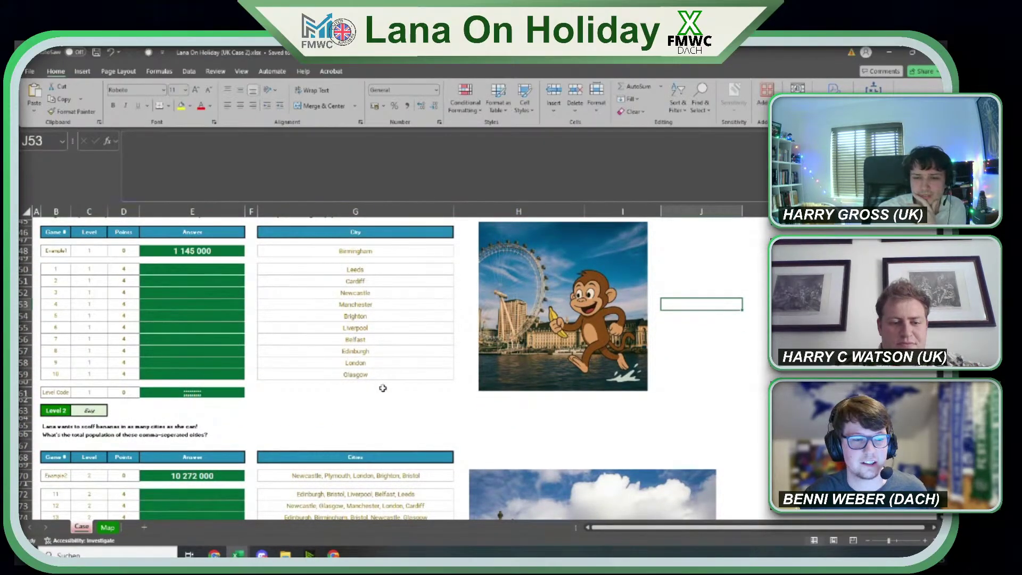
scroll(383, 388, "down", 4)
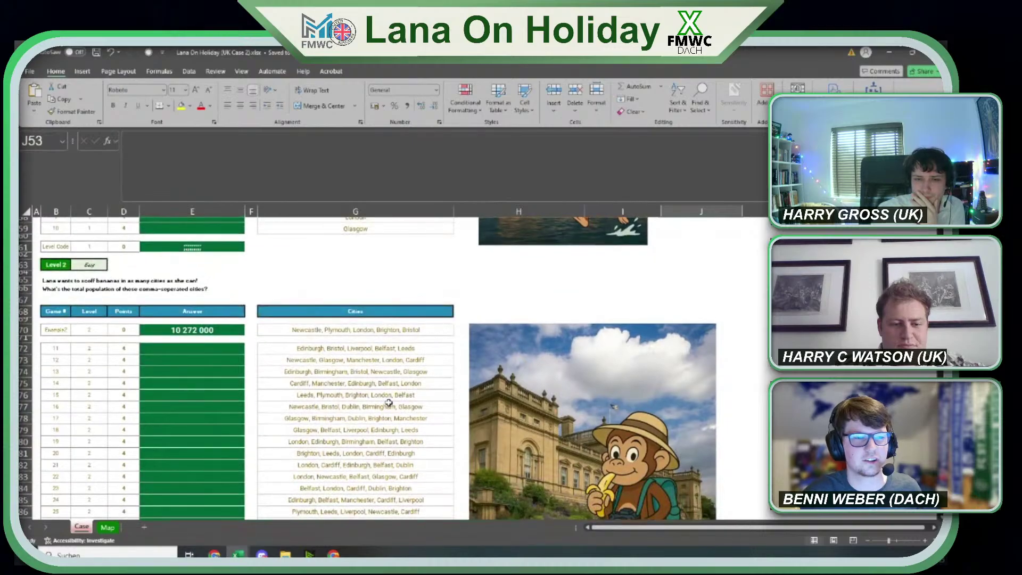
scroll(388, 403, "down", 1)
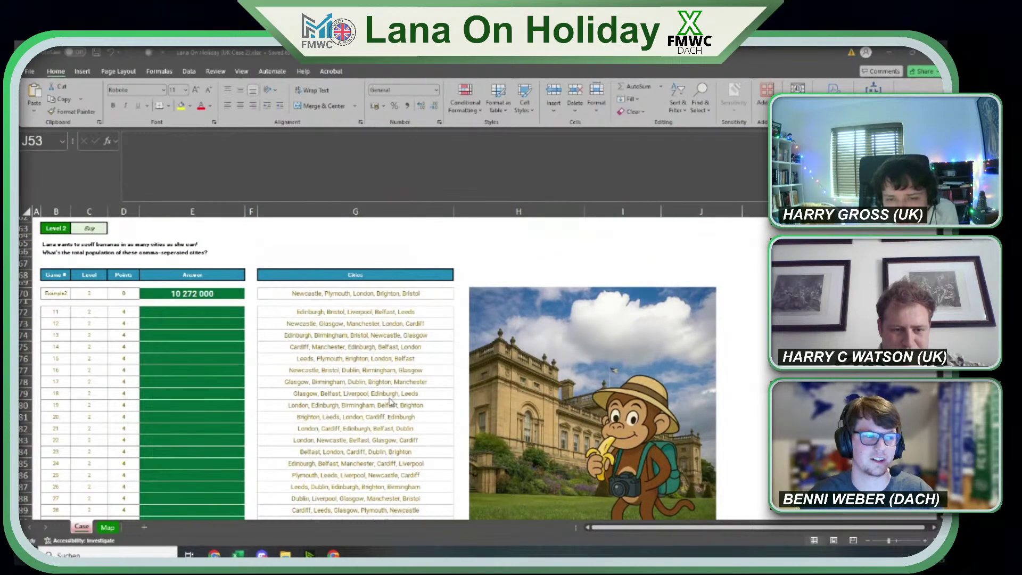
Compare how the Level 2 cities are laid out in the DACH workbook's row 87 and the UK workbook's cell G72.
key("alt+Tab")
scroll(389, 396, "down", 4)
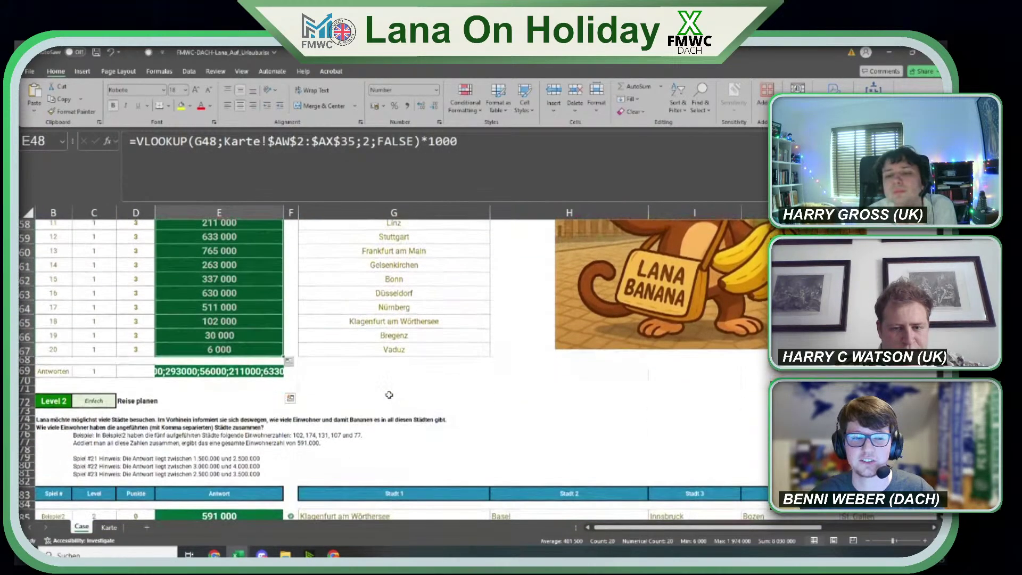
scroll(389, 394, "down", 4)
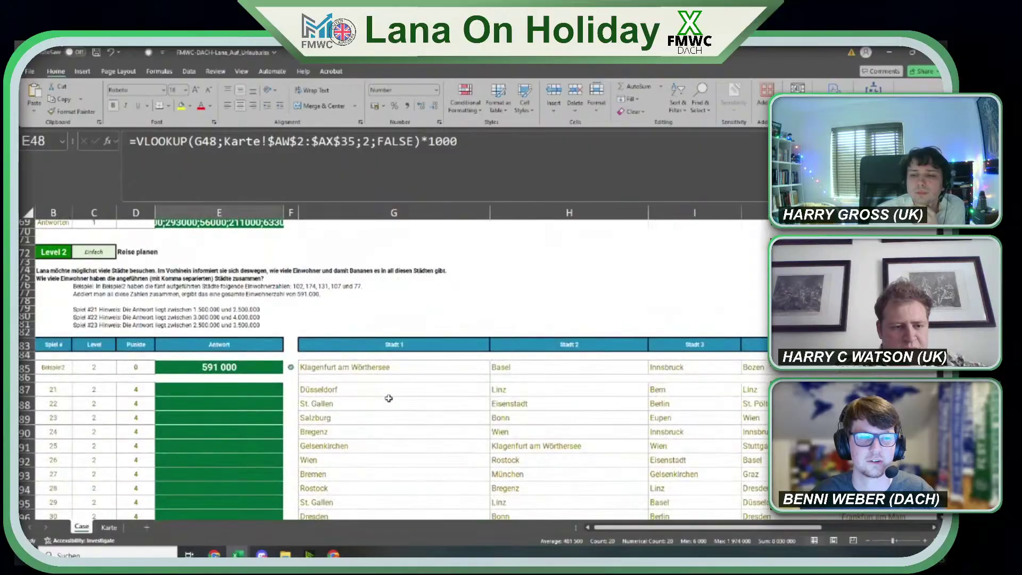
scroll(389, 421, "down", 1)
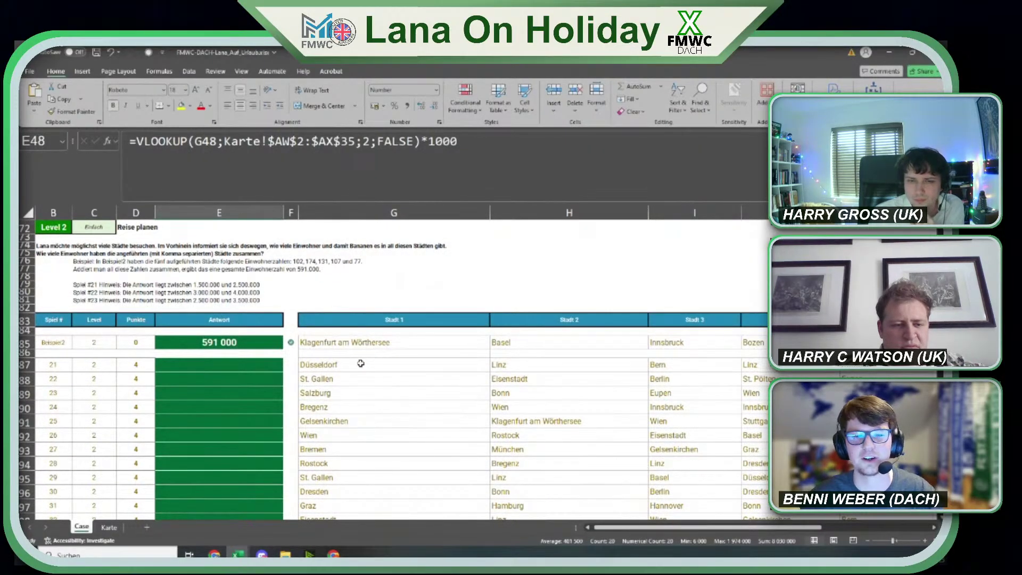
left_click_drag(360, 363, 816, 365)
key("alt+Tab")
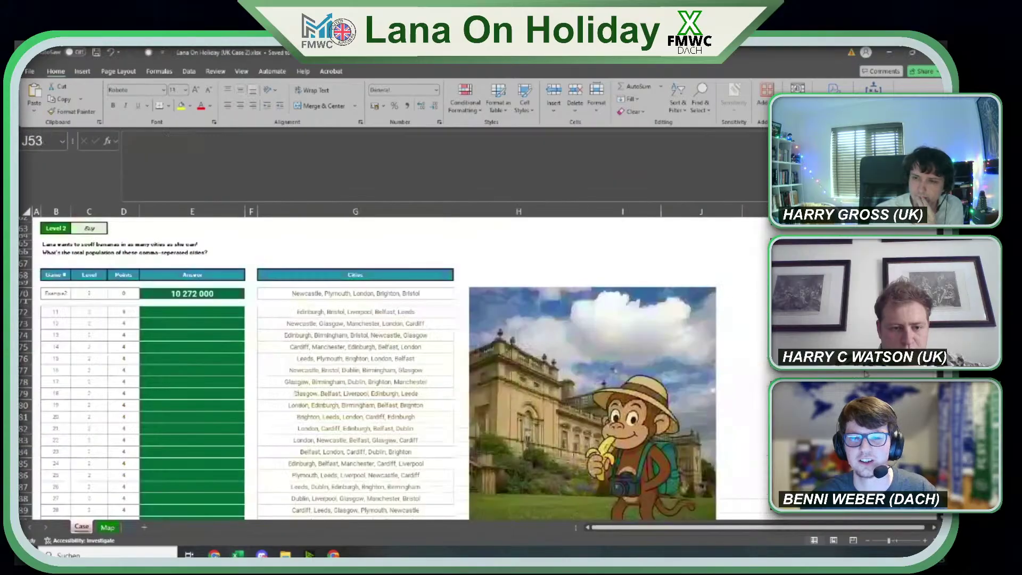
left_click(310, 313)
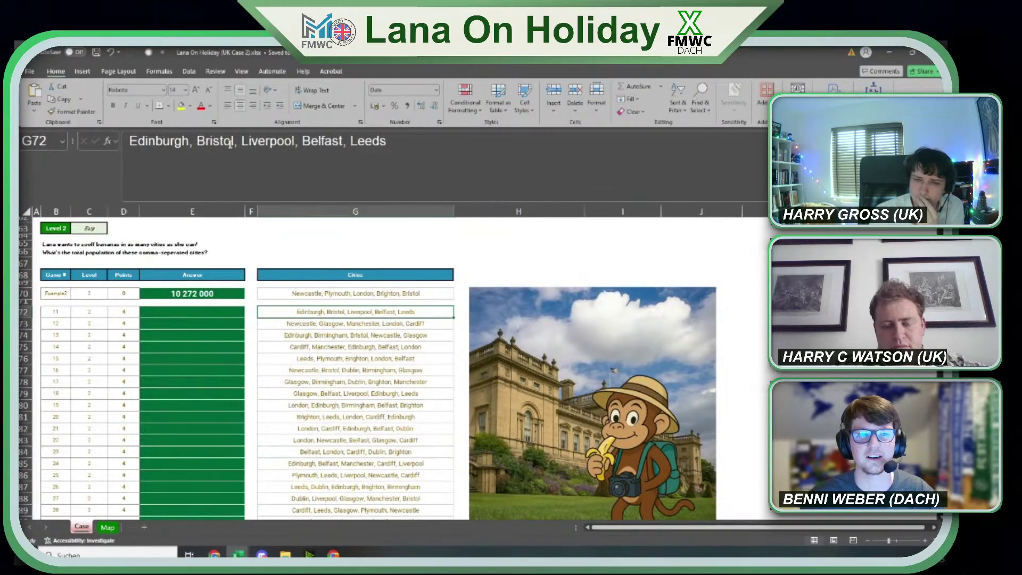
Switch back to the DACH workbook and start an XLOOKUP formula in E87 with G87:K87 as the lookup values.
key("alt+Tab")
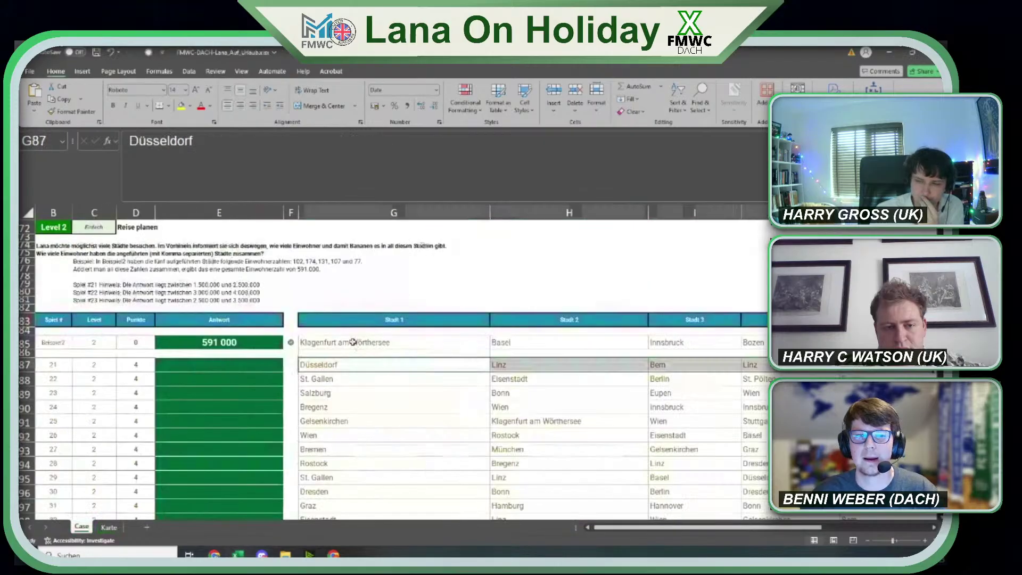
left_click(254, 366)
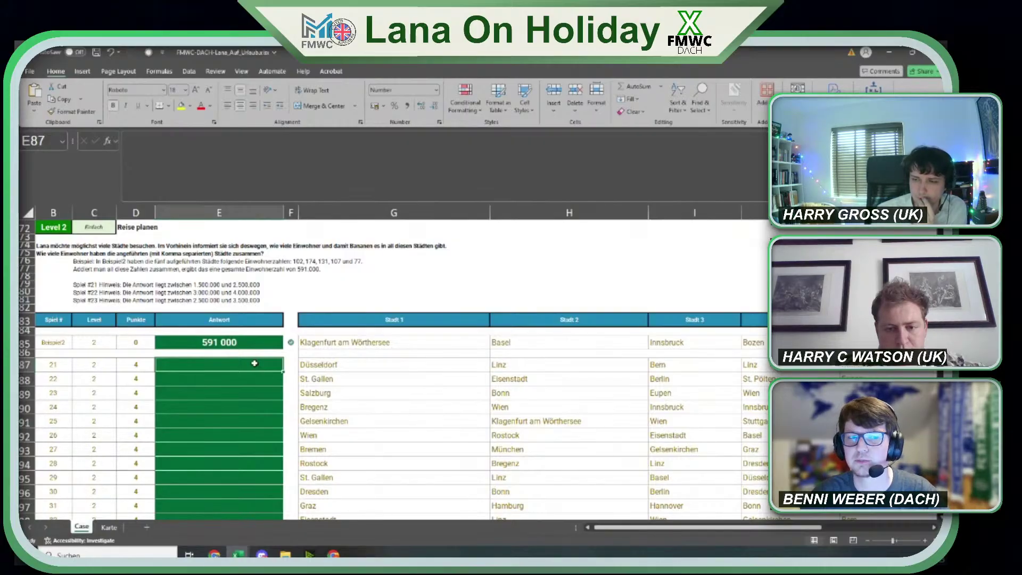
type("=xlo")
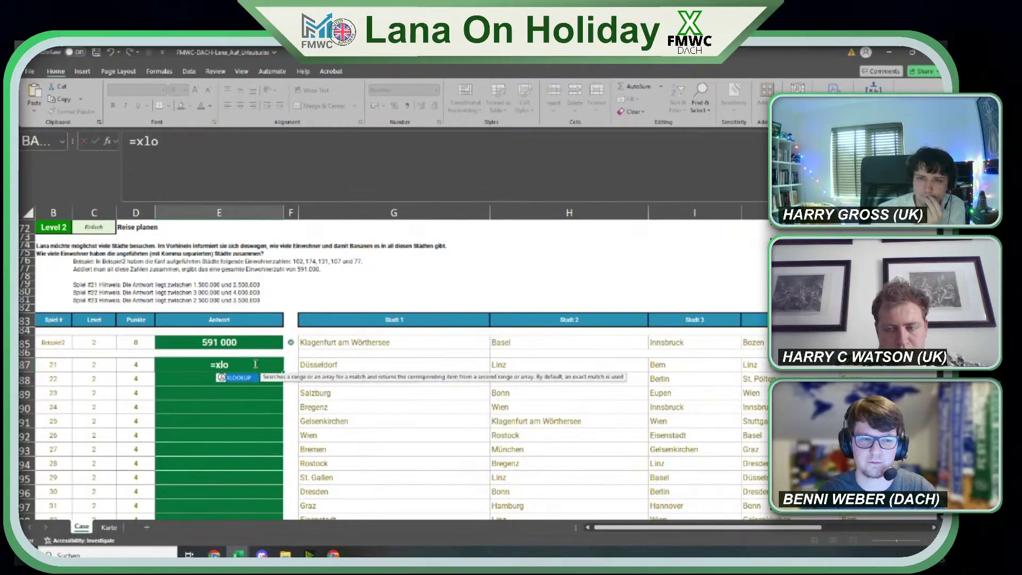
key("Tab")
key("Right")
key("Right")
key("shift+Right")
key("shift+Right")
key("shift+Right")
key("shift+Right")
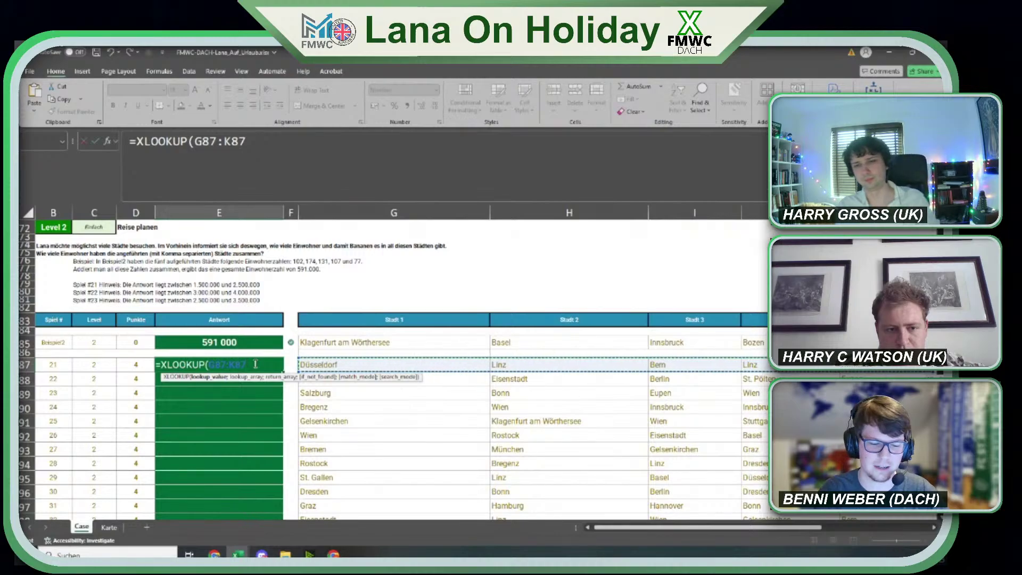
Complete the E87 XLOOKUP with t[Stadt] as the lookup array and t[Einwohner in Tsd.] as the return array.
type(";")
type("ci")
key("BackSpace")
key("BackSpace")
type("t")
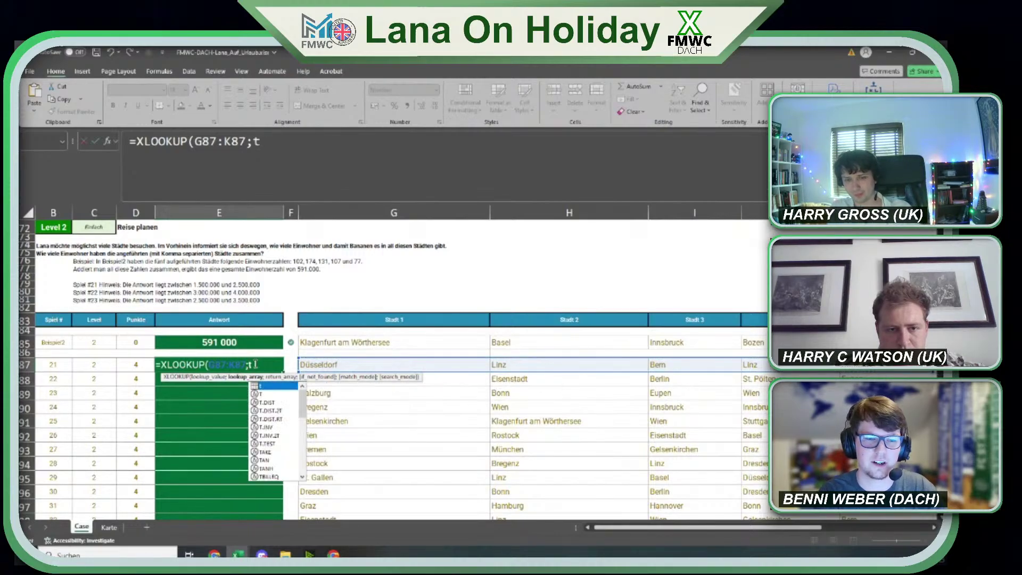
type("[A")
key("BackSpace")
type("S")
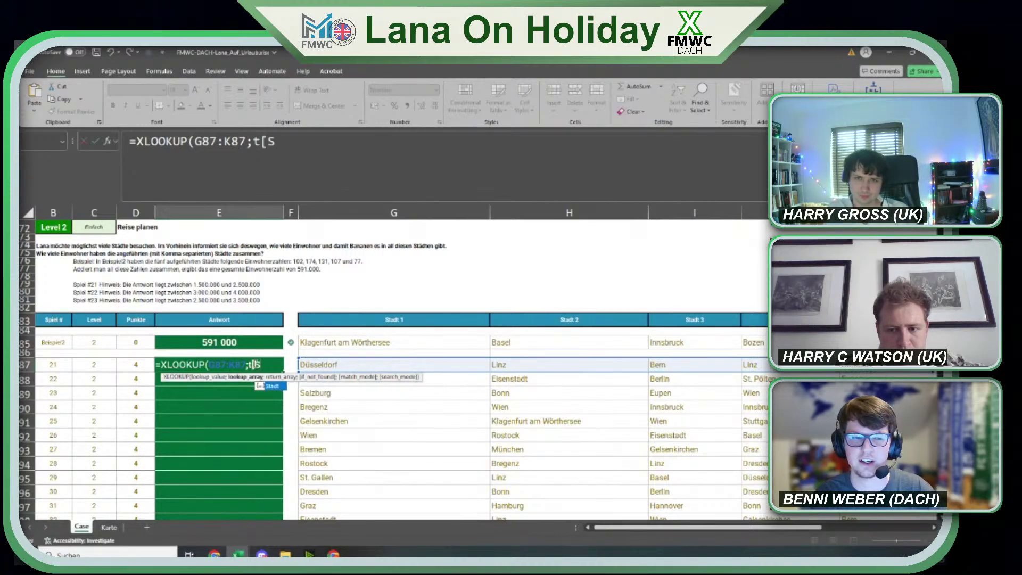
type("tadt];t[")
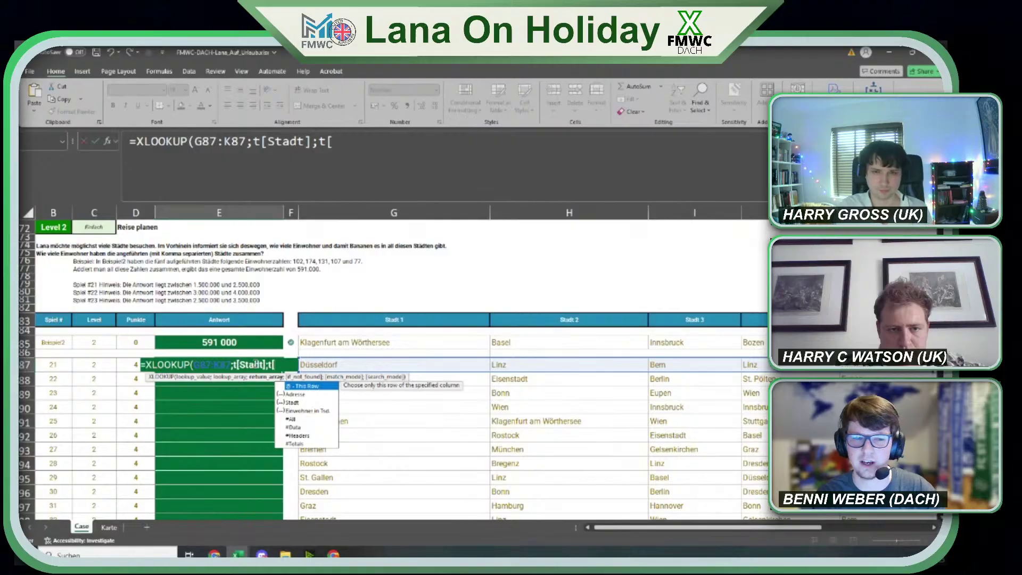
type("Einwohner in Tsd.])")
key("Return")
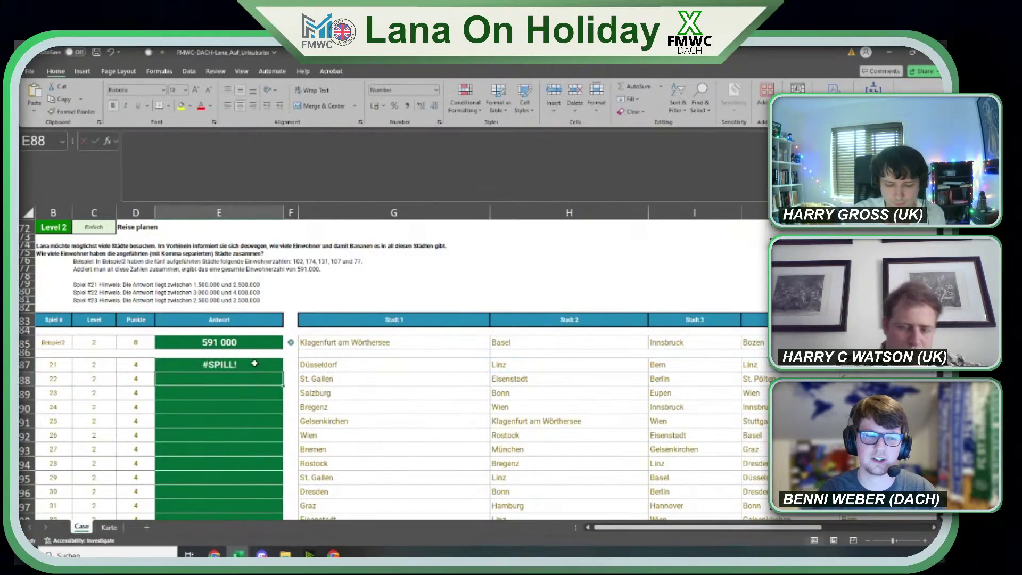
Wrap the XLOOKUP formula in E87 in SUM so that it adds up the populations of the five cities.
left_click(256, 364)
left_click(134, 142)
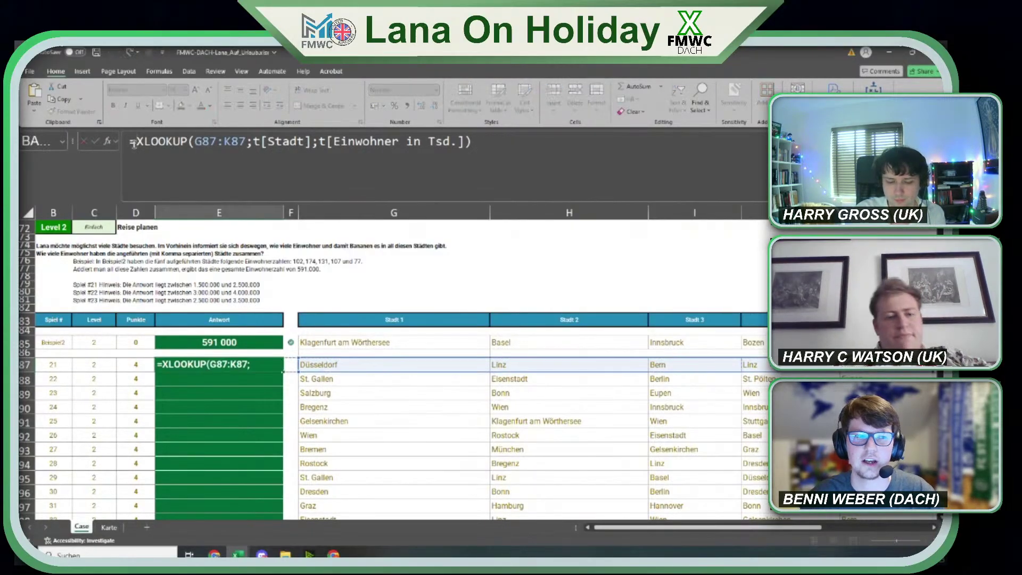
type("sum(")
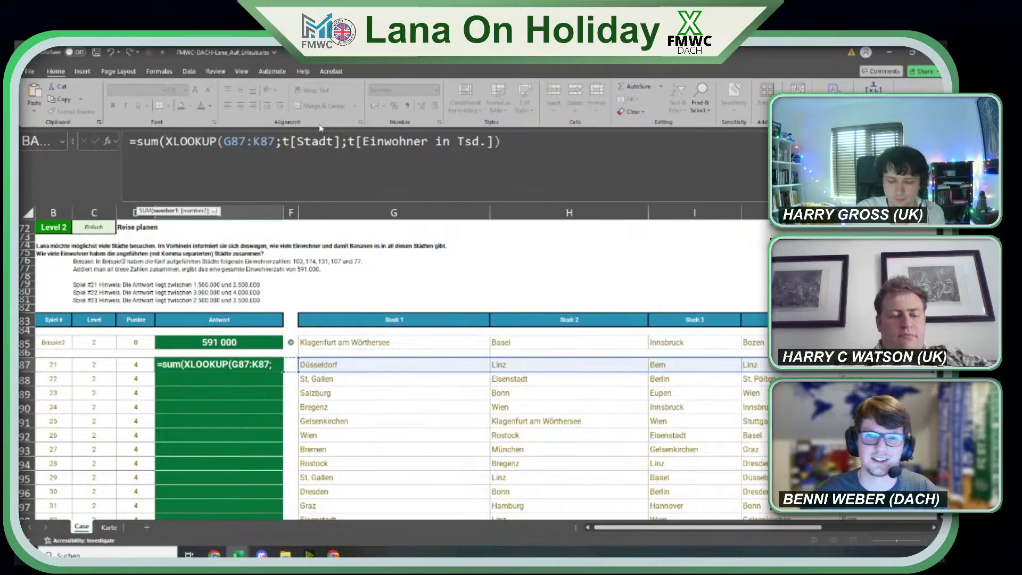
left_click(534, 161)
type(")")
key("ctrl+Return")
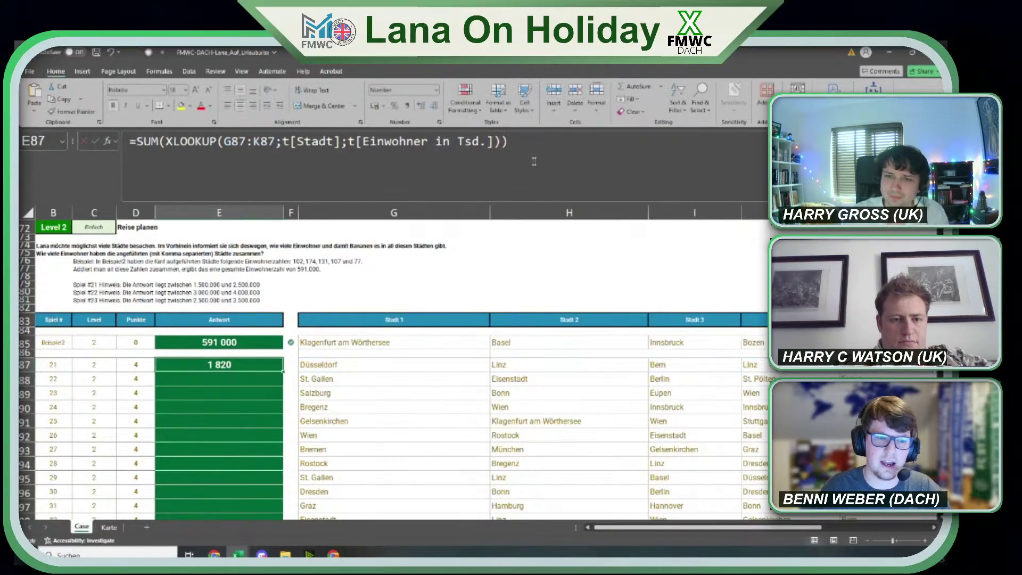
Multiply the summed lookup result in E87 by 1000.
left_click(534, 161)
type("*1000")
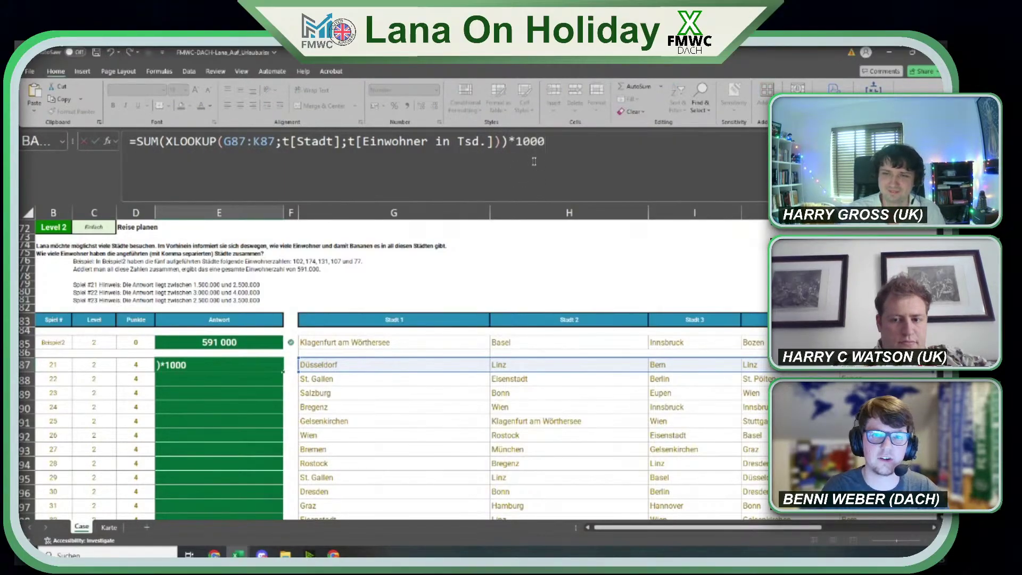
key("Return")
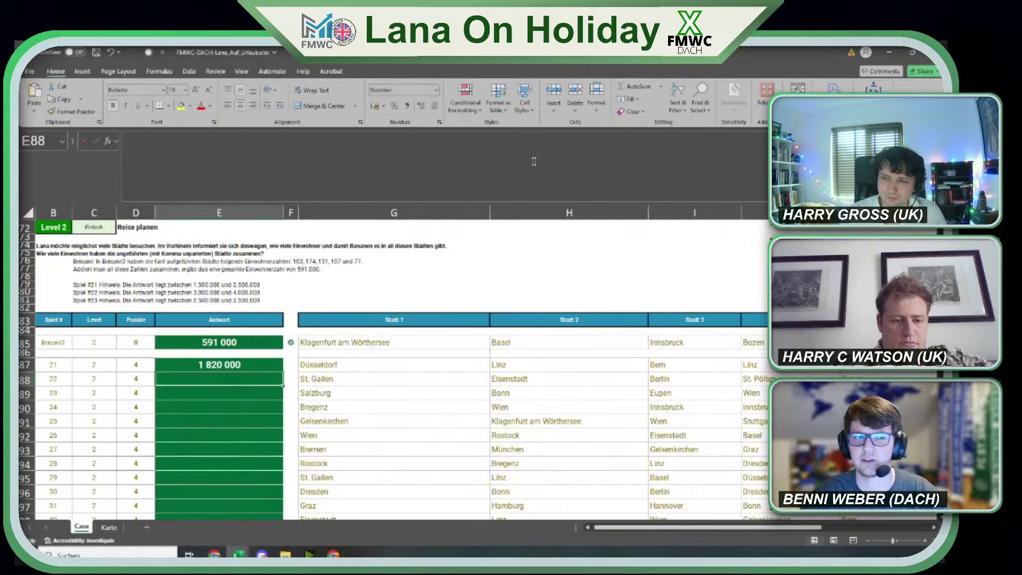
Examine row 87 of the Level 2 table across the Stadt 1 to Stadt 5 columns and the area beyond them.
key("Up")
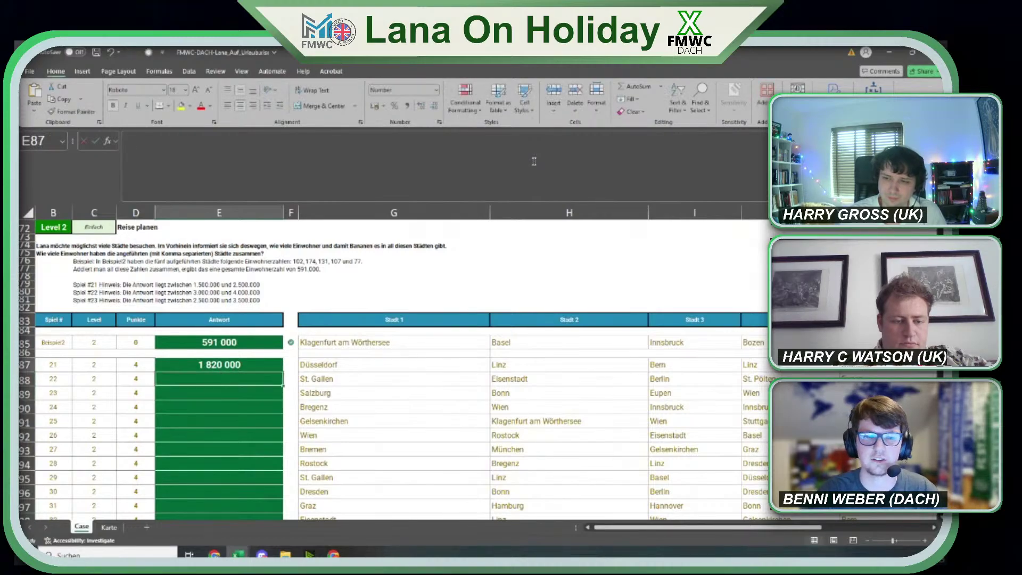
key("ctrl+Right")
key("Home")
key("Right")
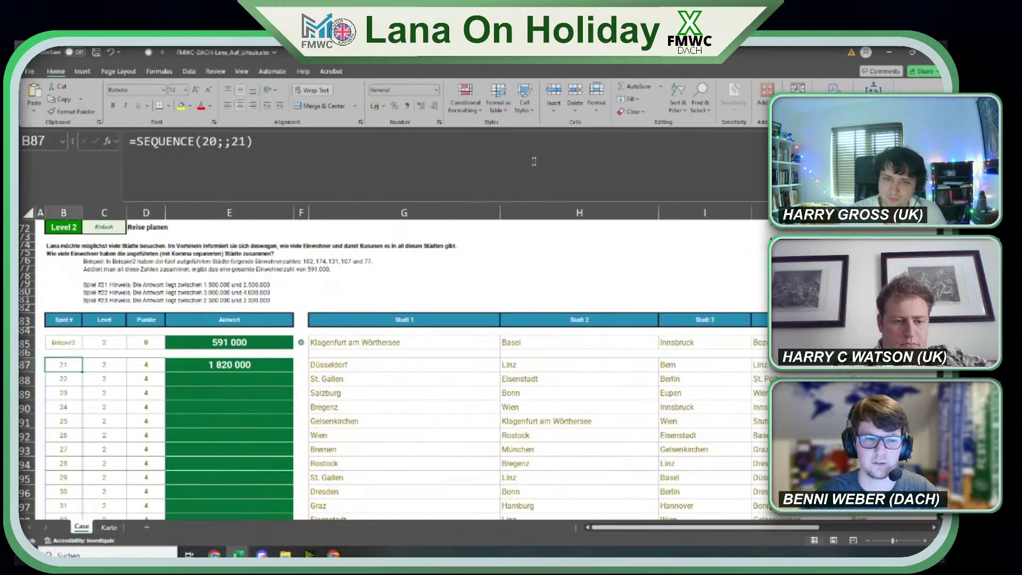
key("ctrl+Right")
key("ctrl+Right")
key("ctrl+Right")
key("Right")
key("Right")
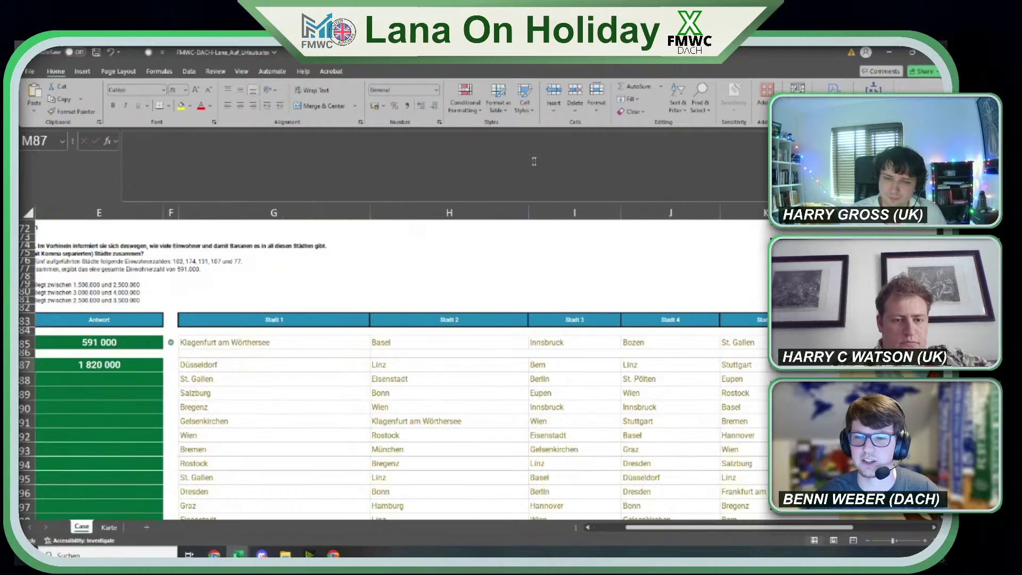
key("Left")
key("Right")
key("Right")
key("Right")
key("Right")
key("Right")
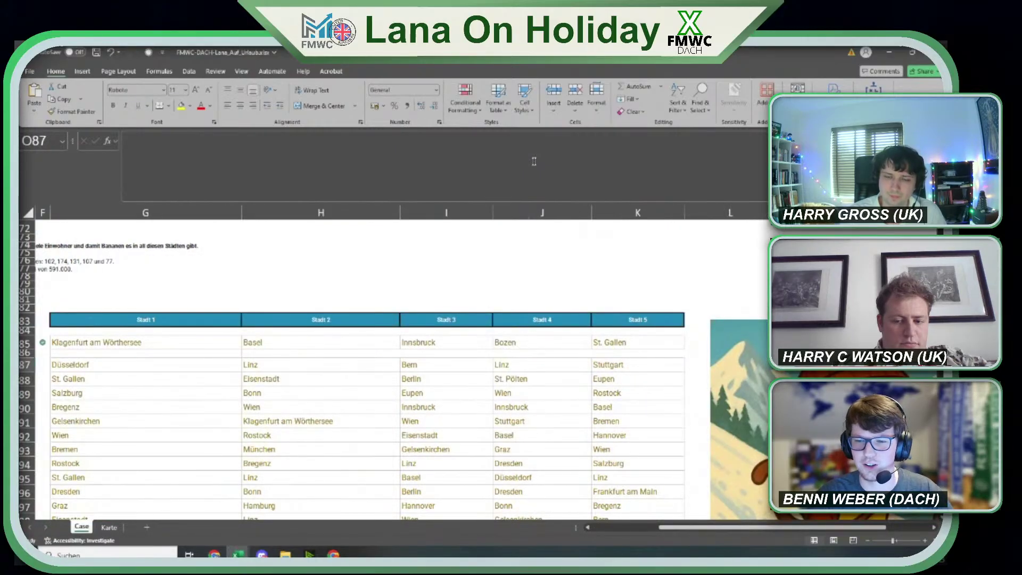
key("Right")
key("Right")
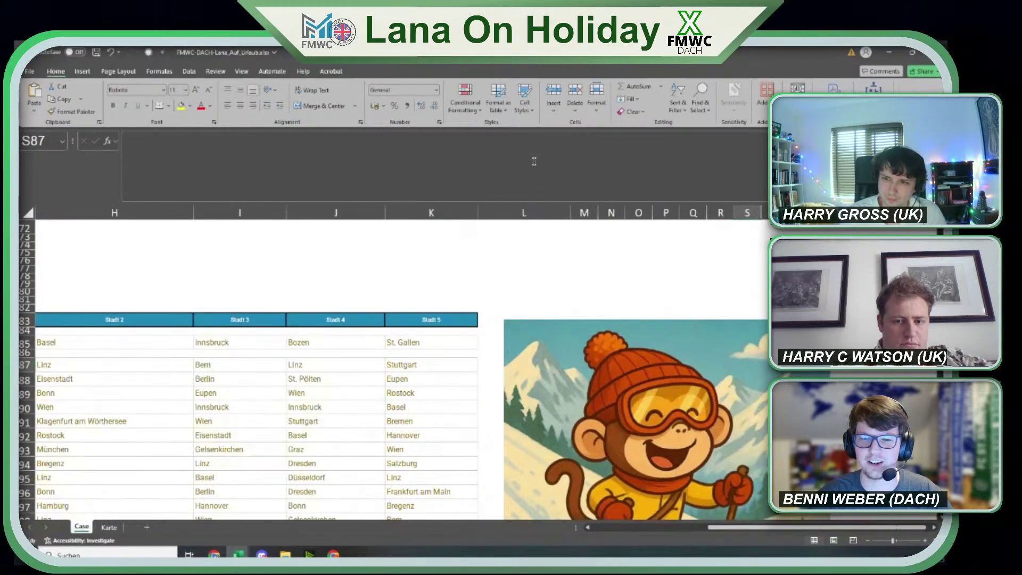
Try deleting the skiing monkey picture beside the Level 2 cities, and undo the deletion.
scroll(649, 314, "down", 2)
left_click(650, 346)
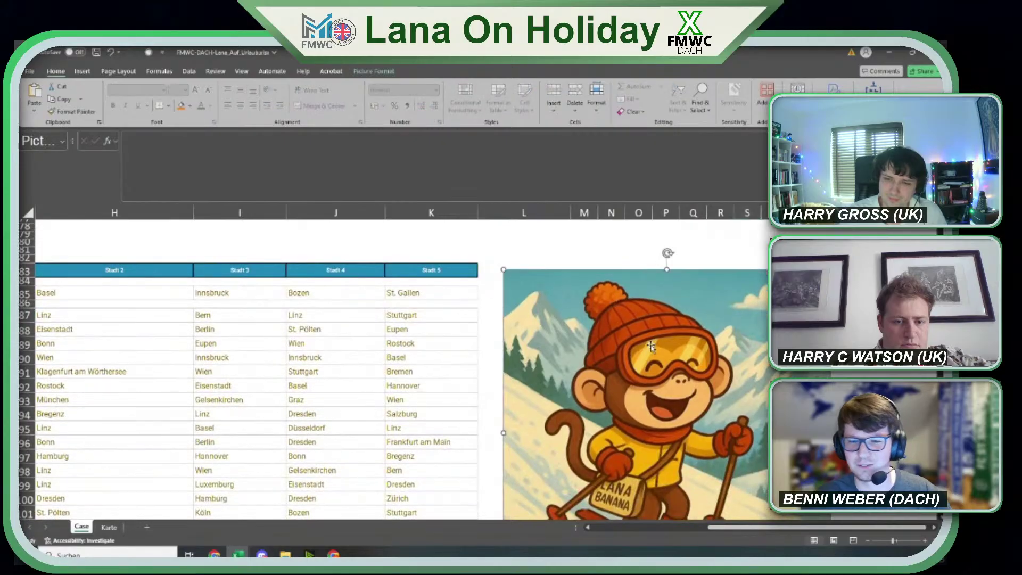
key("Delete")
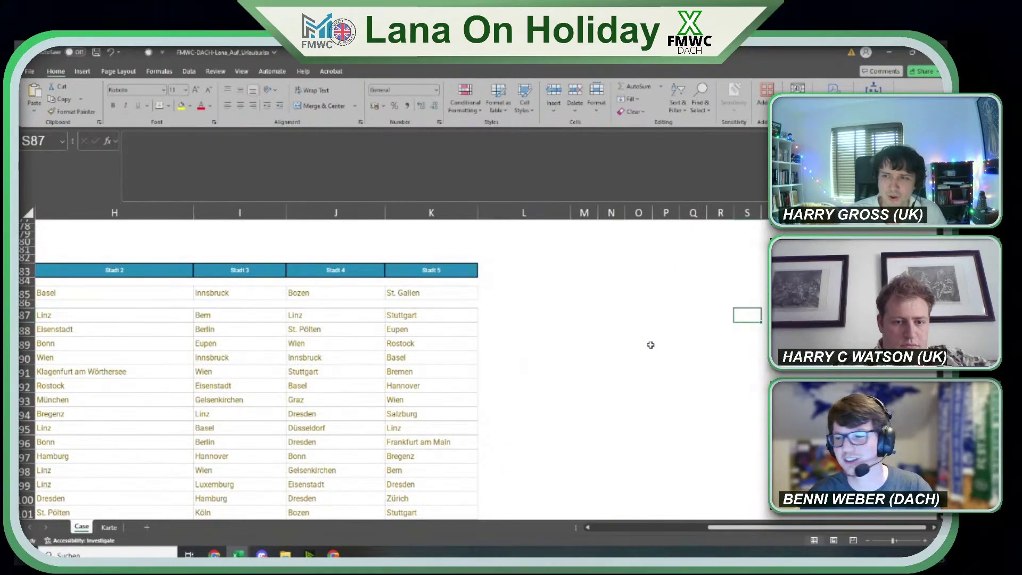
key("ctrl+z")
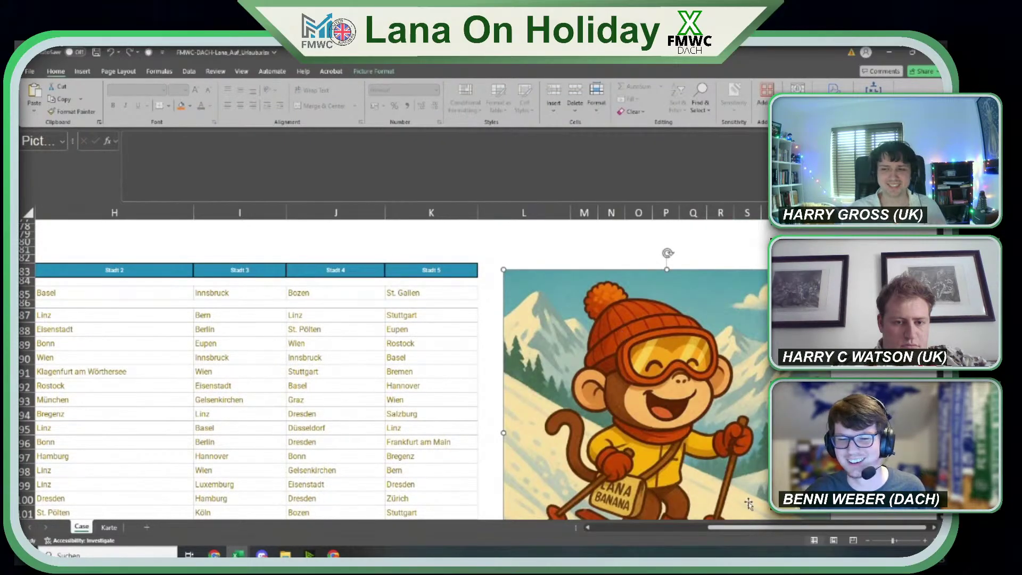
key("Escape")
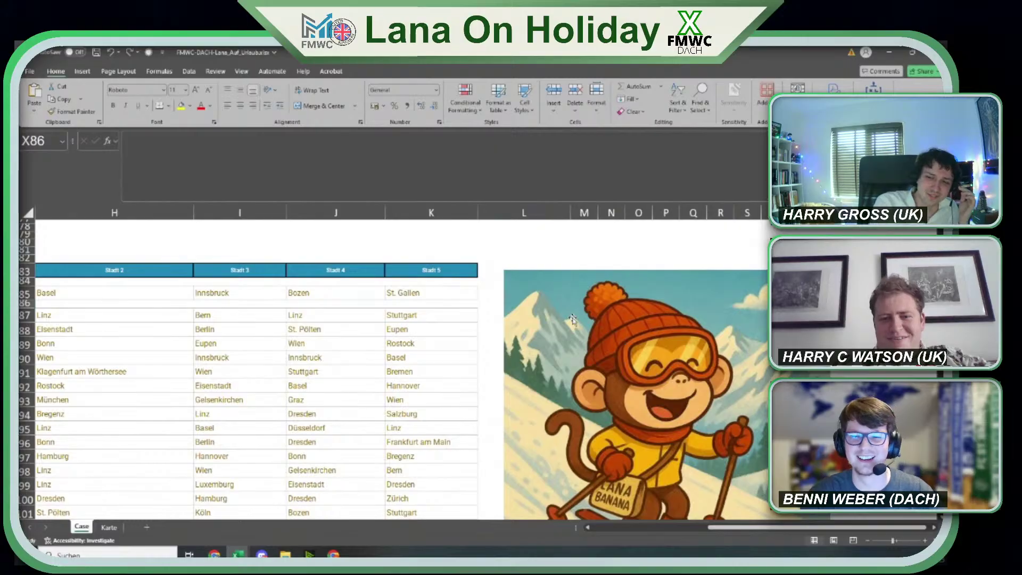
Switch to the Lana On Holiday UK workbook at its Level 2 table on the Case sheet.
key("Up")
key("ctrl+Left")
key("Right")
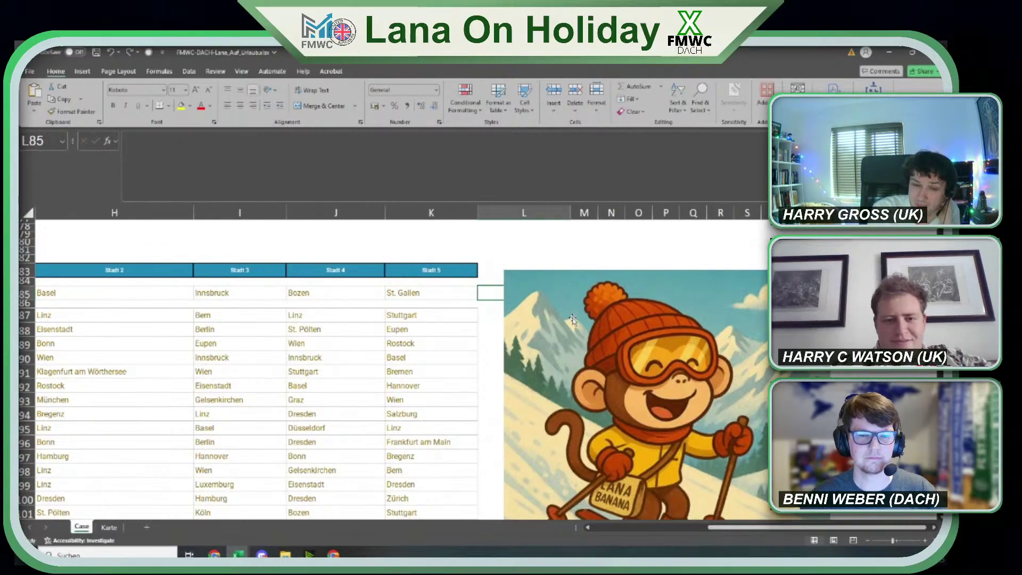
key("alt+Tab")
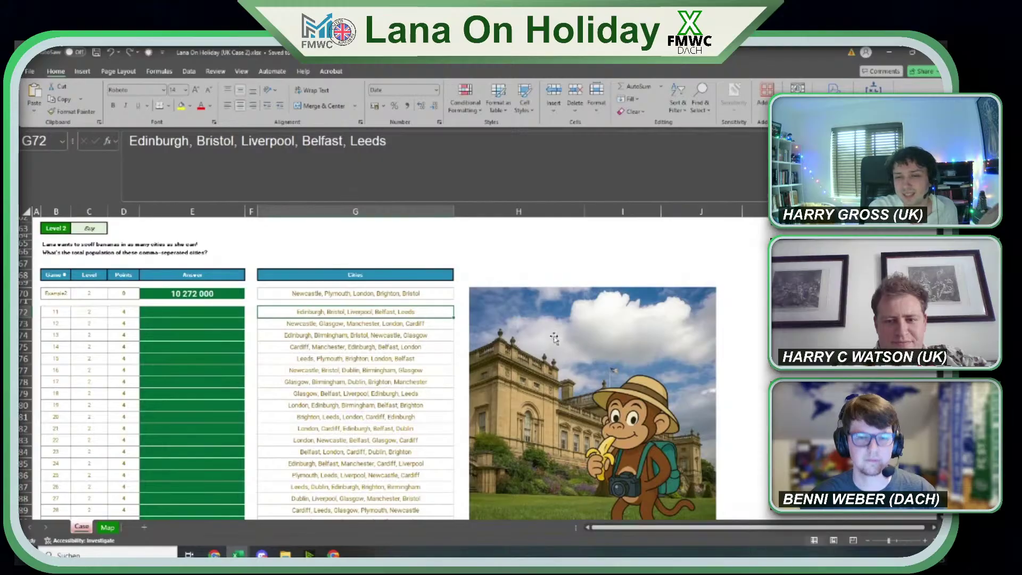
Enter =TEXTSPLIT(G72;", ") in answer cell E72 to split the comma-separated cities.
left_click(210, 314)
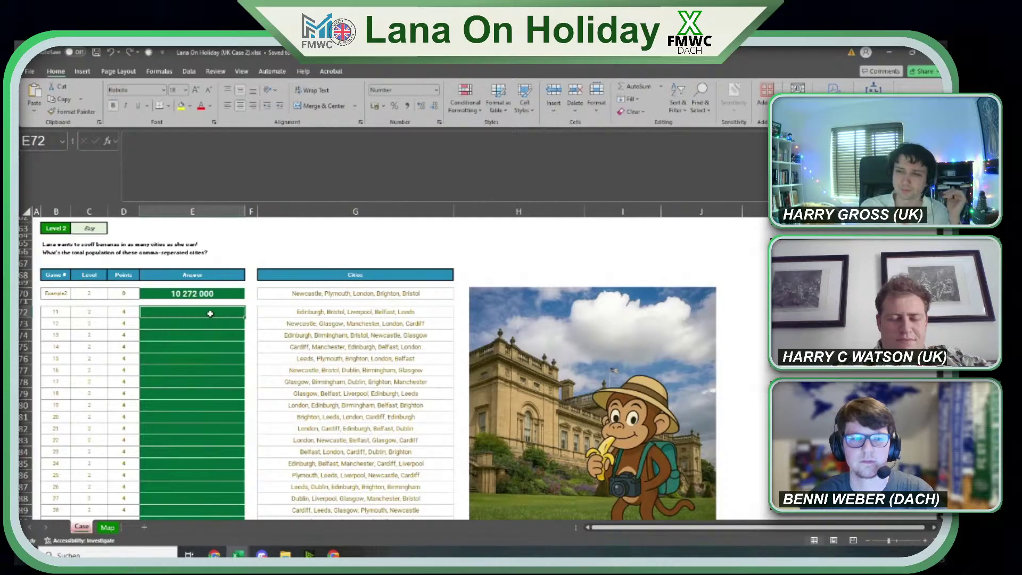
type("=texts")
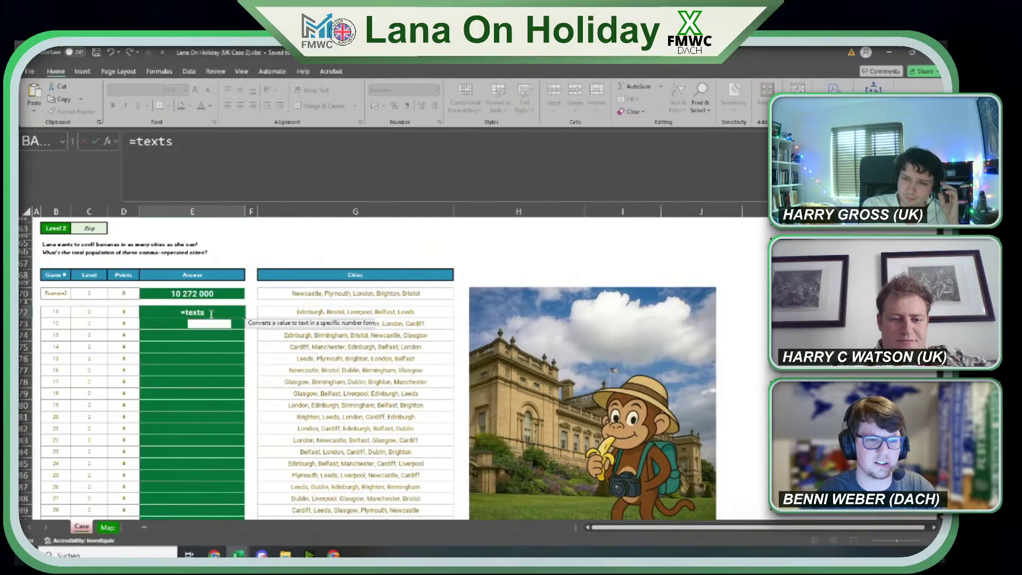
key("Tab")
key("Right")
key("Right")
type(";\"")
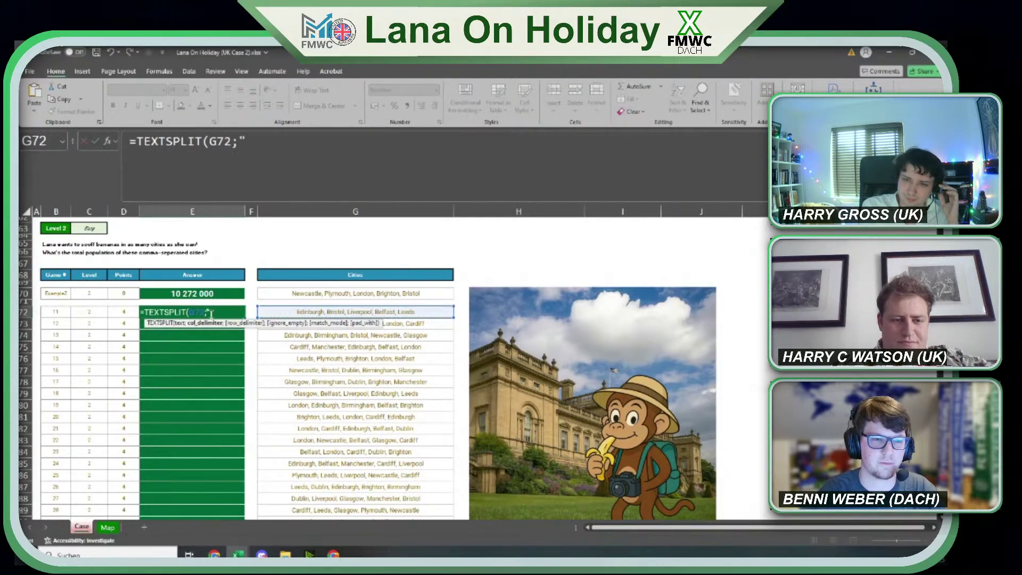
type(", \")")
key("Return")
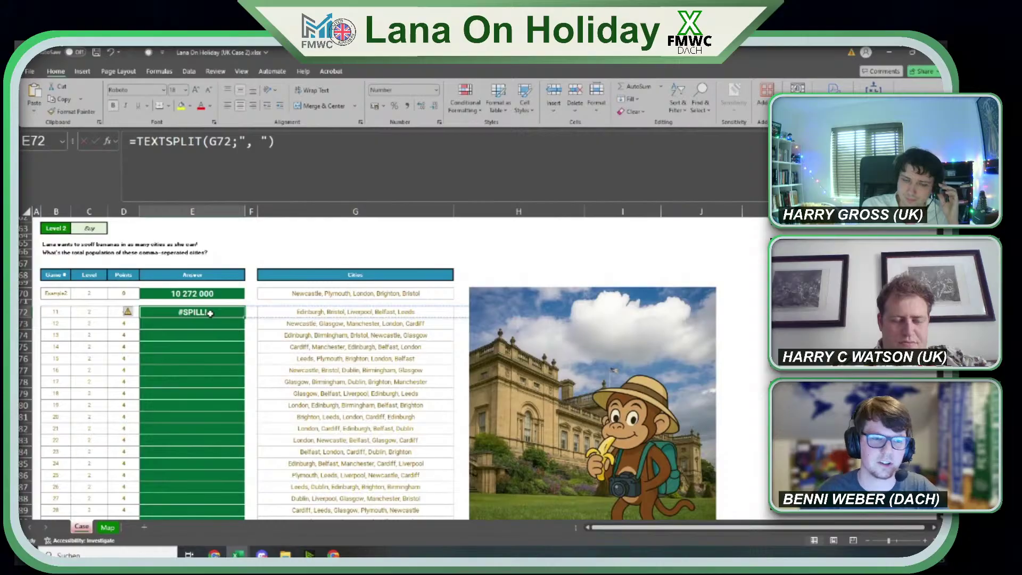
Remove the TEXTSPLIT formula from answer cell E72.
left_click(137, 141)
key("Escape")
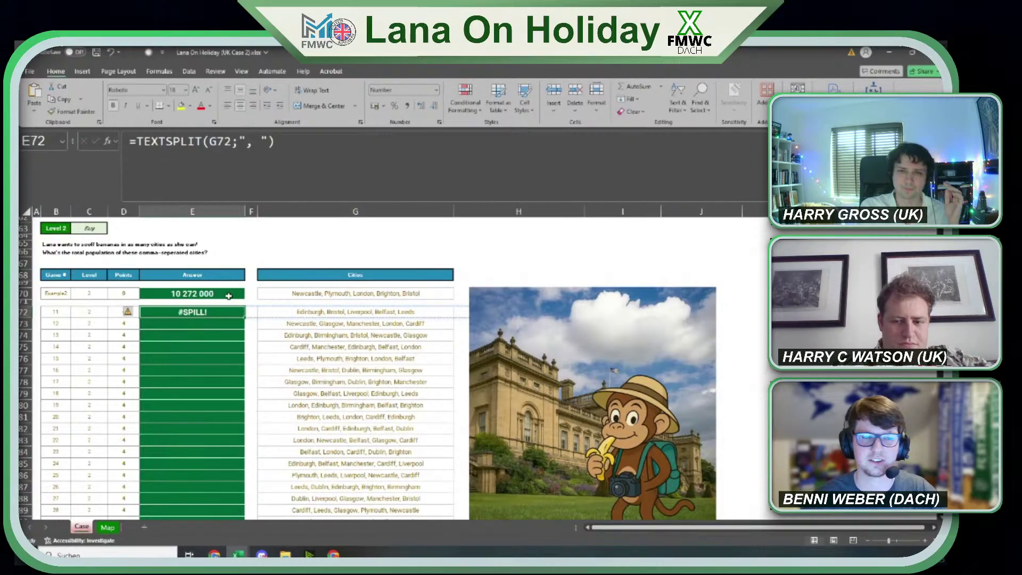
left_click(231, 161)
key("ctrl+a")
key("BackSpace")
key("Return")
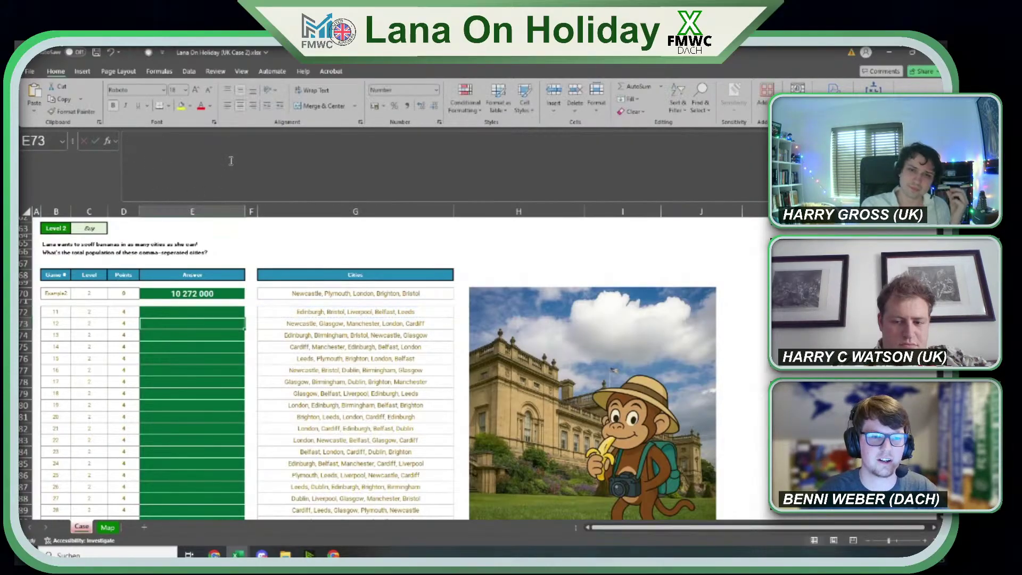
Enter =TEXTSPLIT(G72;", ") in the empty cell G66 above the Cities header to spread the cities across separate columns.
key("Up")
key("Up")
key("Right")
key("Right")
key("Up")
key("Up")
key("Up")
key("Up")
key("Up")
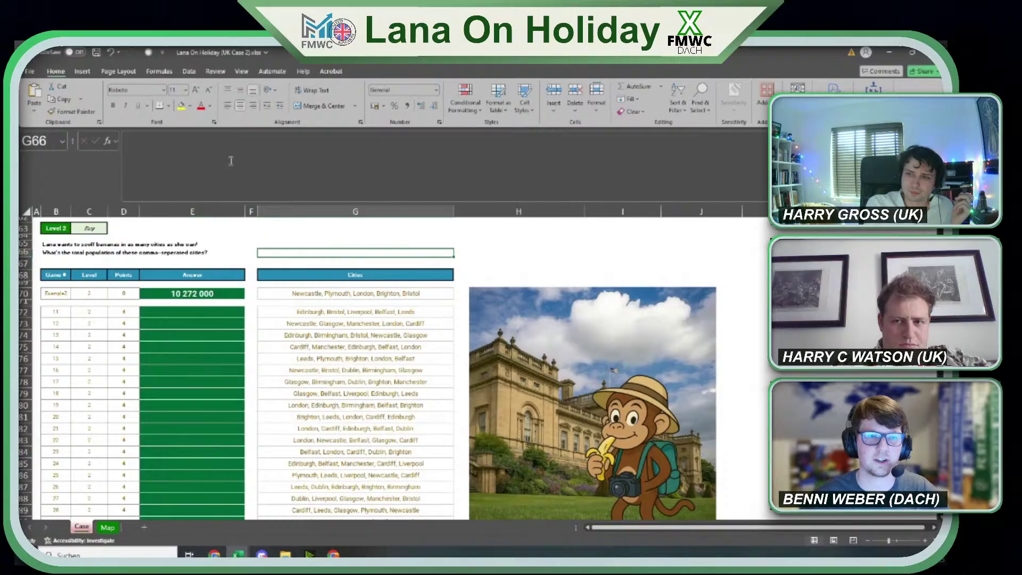
left_click(231, 160)
type("=TEXTSPLIT(G72;\", \")")
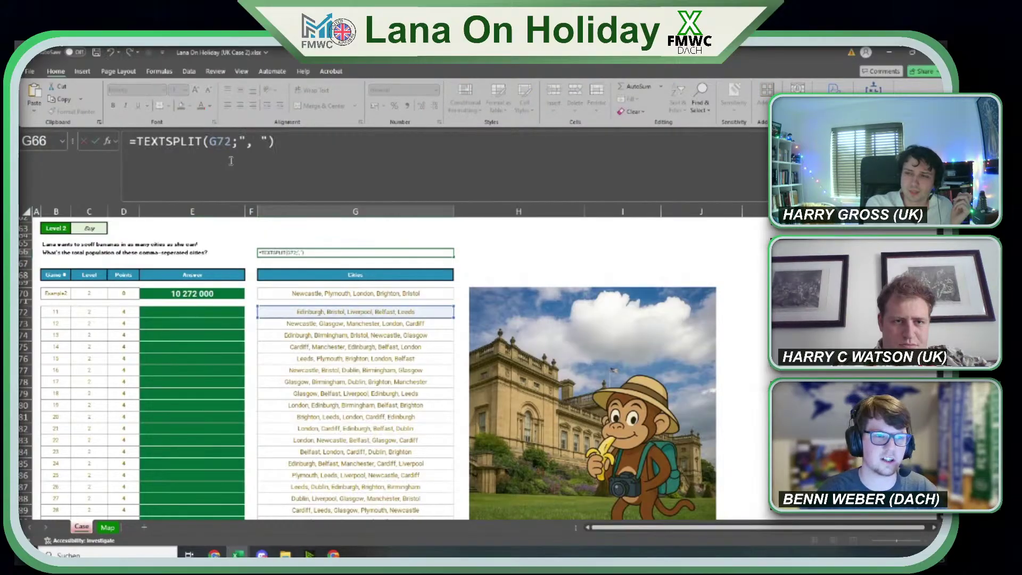
key("ctrl+Return")
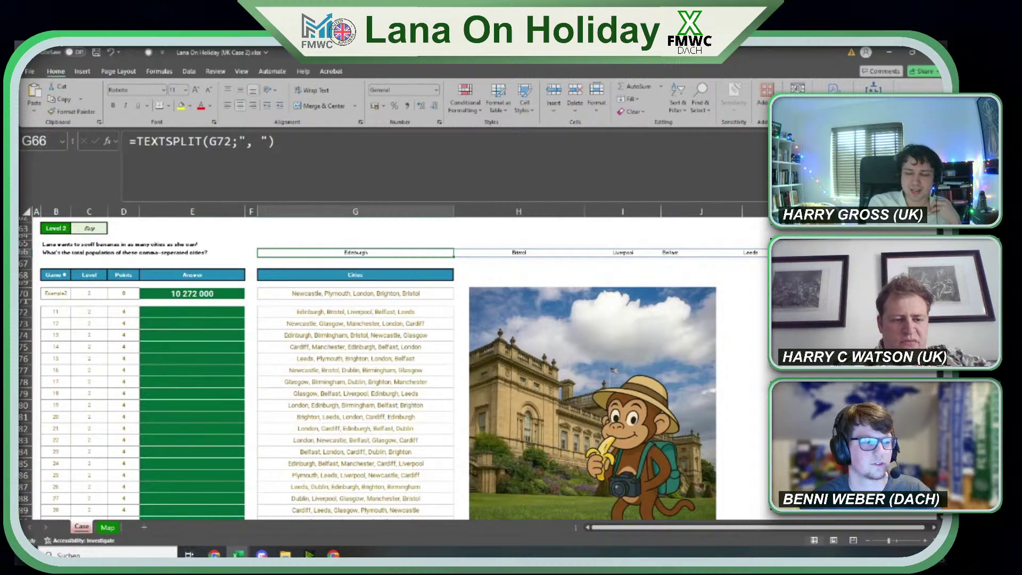
key("alt+Tab")
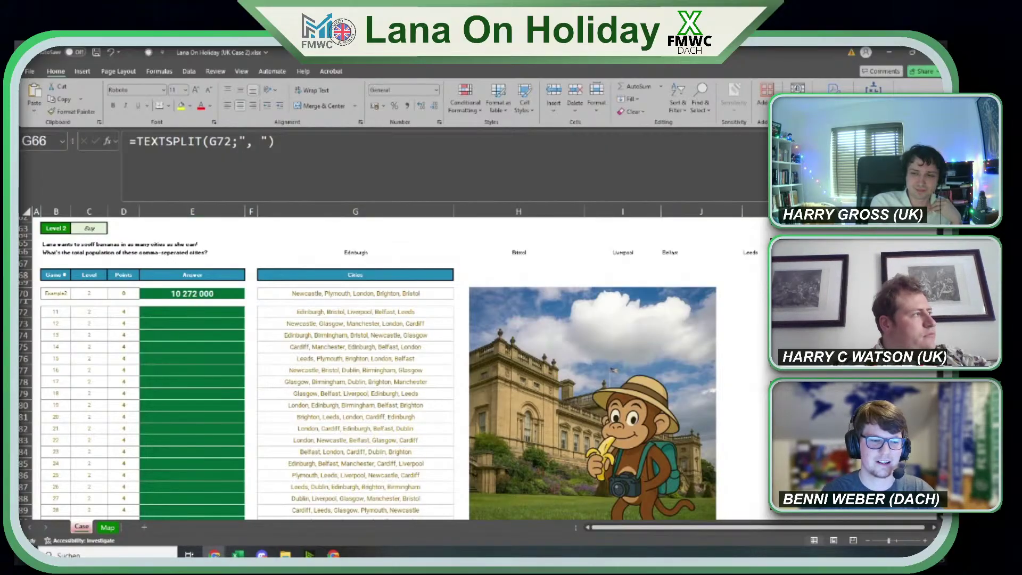
left_click(384, 251)
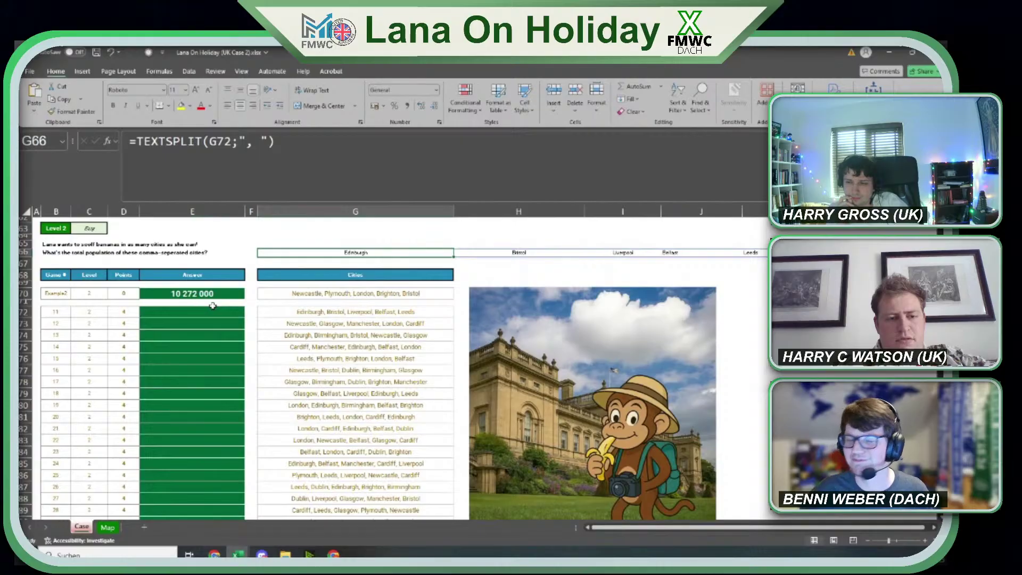
left_click(322, 265)
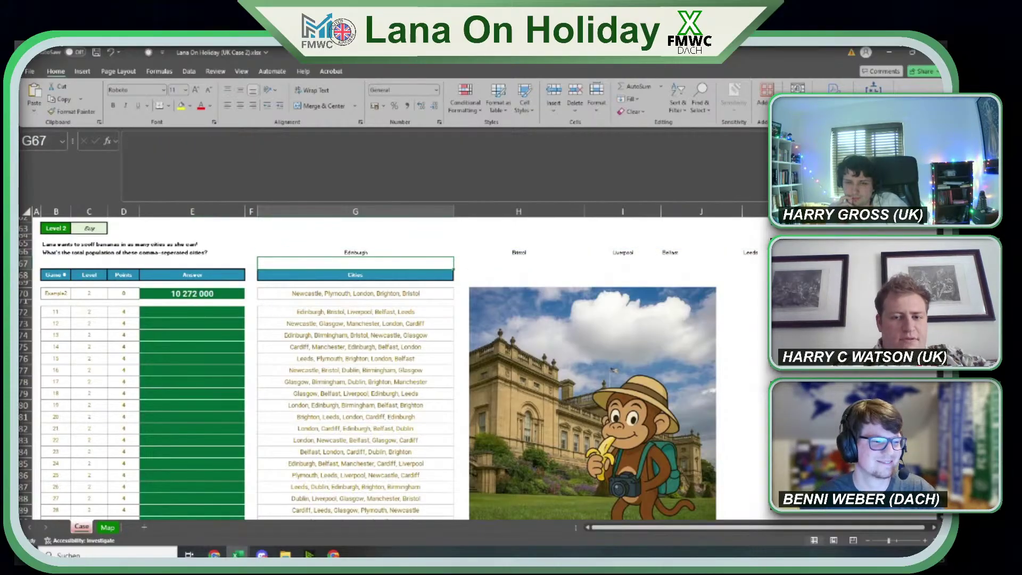
left_click(273, 356)
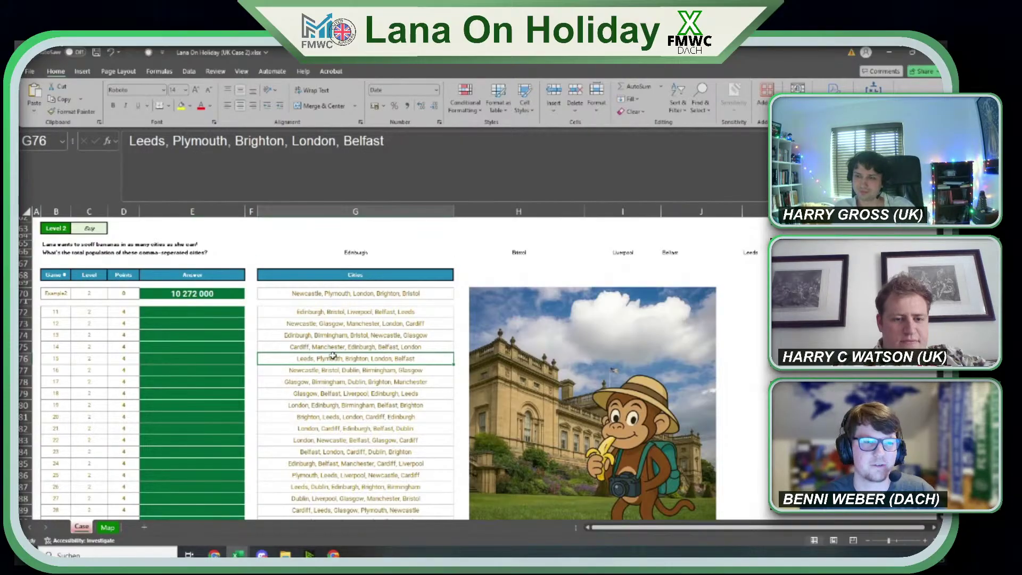
Switch to the DACH workbook and review the Level 3 question about each city's map column, selecting the first city in G126.
key("alt+Tab")
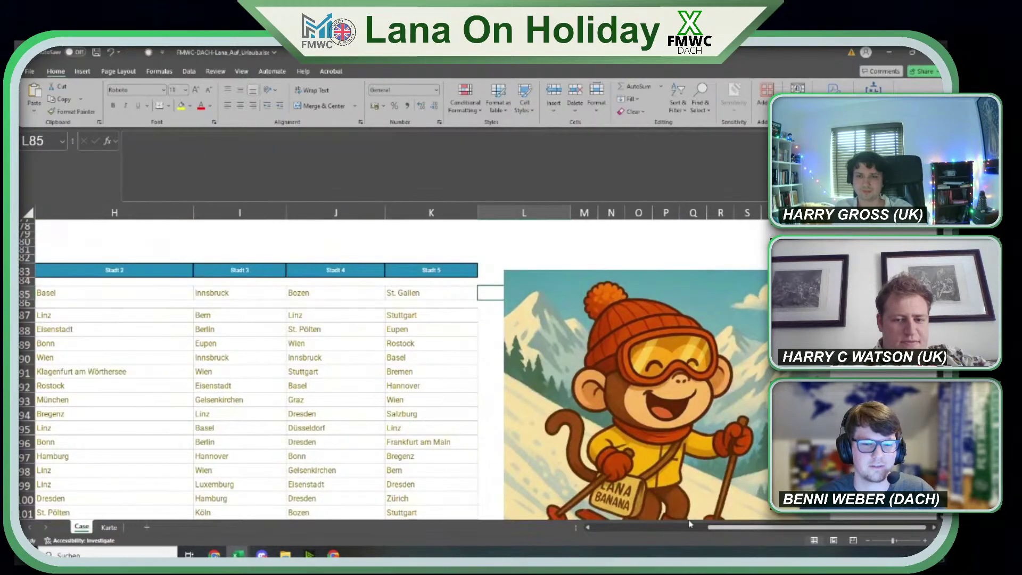
left_click_drag(715, 528, 532, 524)
scroll(266, 423, "down", 6)
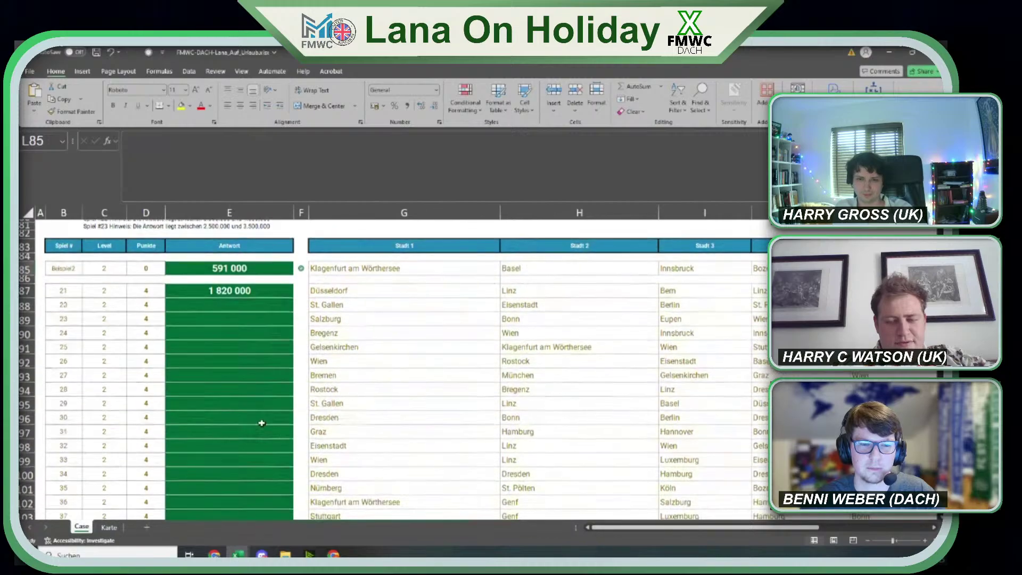
scroll(266, 423, "down", 5)
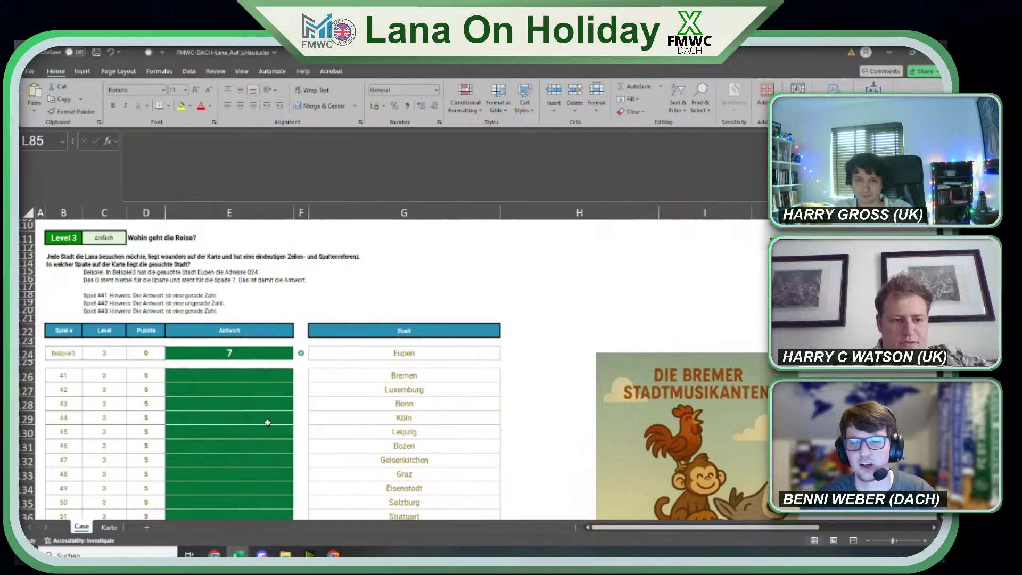
left_click(442, 378)
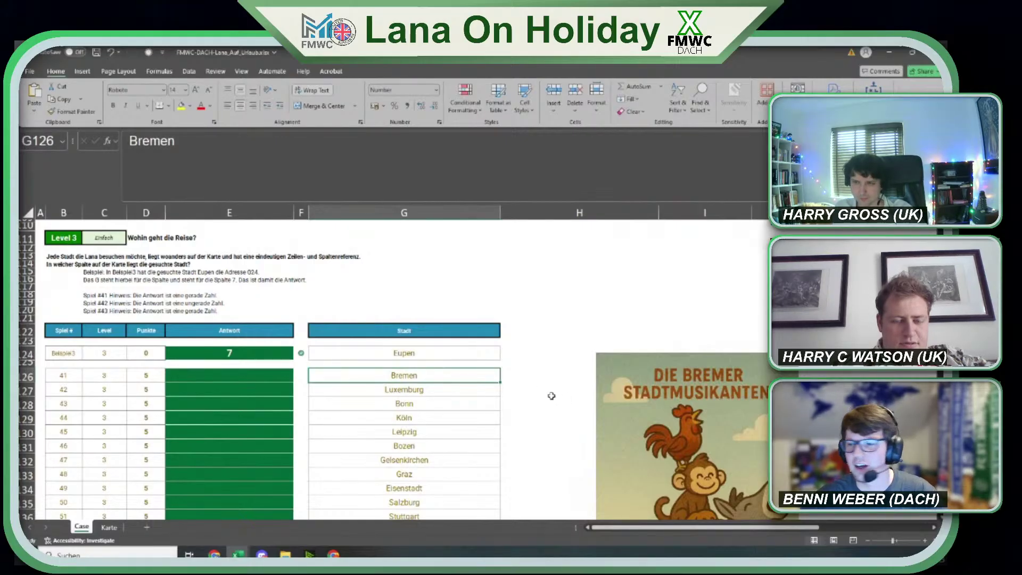
Switch to the UK workbook and review its Level 3 table, which asks for each city's row or column.
key("alt+Tab")
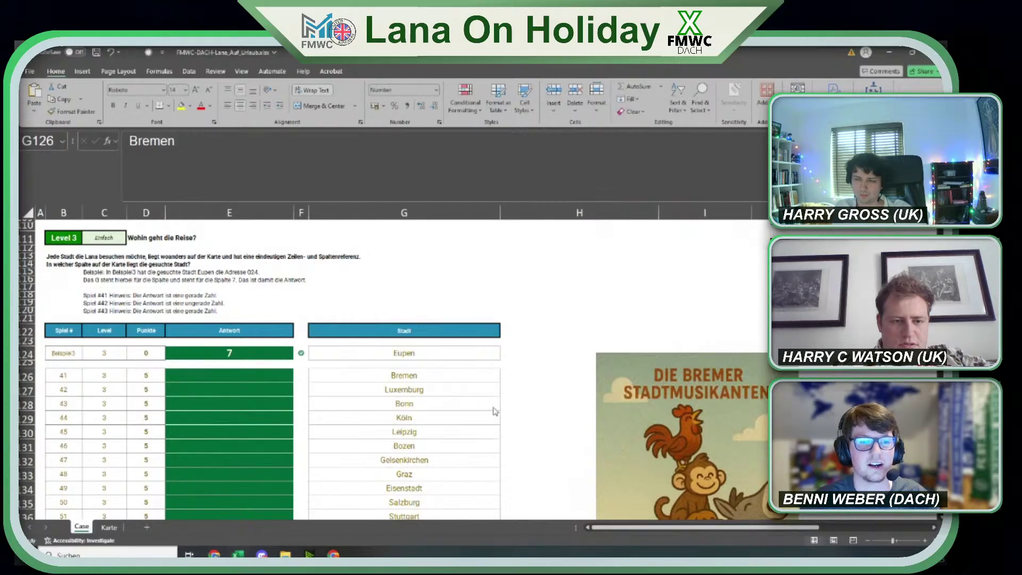
key("alt+Tab")
scroll(359, 403, "down", 11)
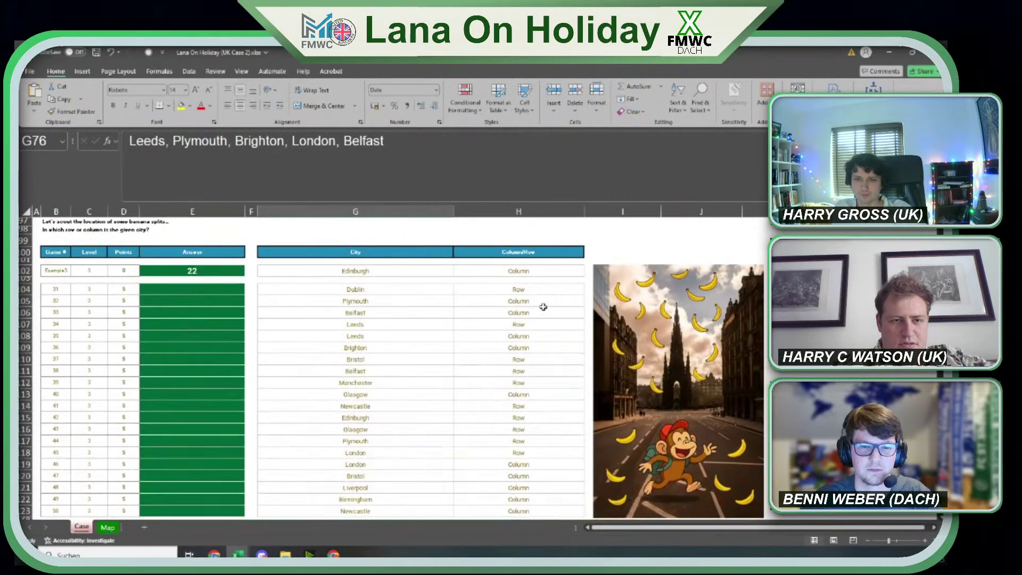
In the first Level 3 answer cell E104, start an XLOOKUP of city G104 in the Map sheet's city range $AW$2:$AW$15.
left_click(538, 289)
left_click(534, 303)
left_click(210, 288)
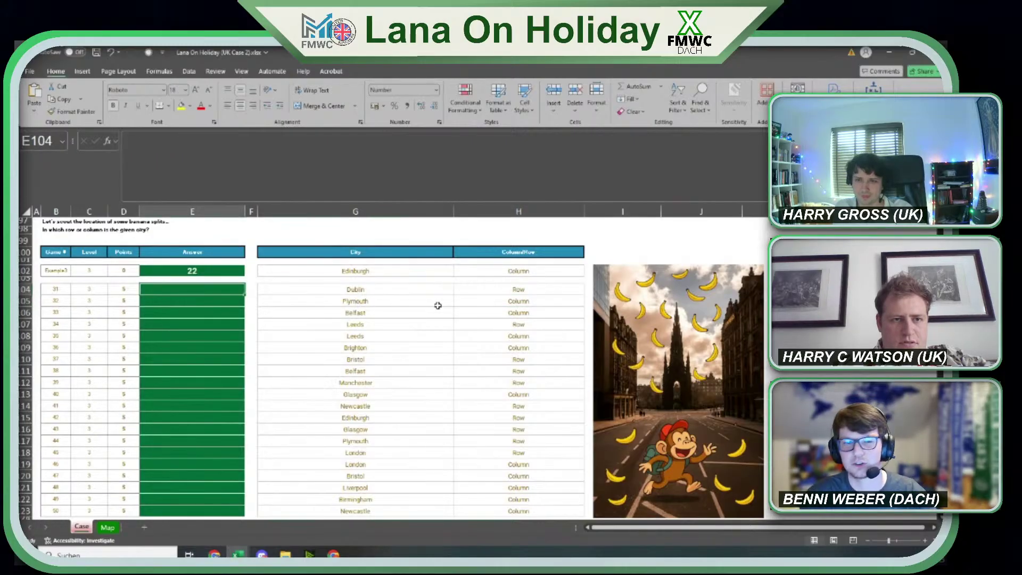
scroll(438, 305, "up", 1)
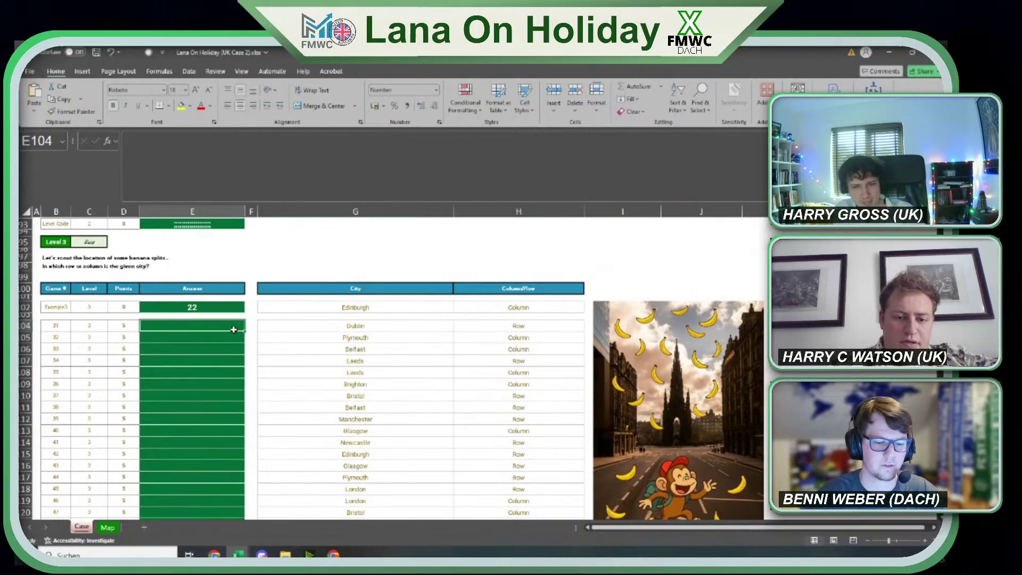
type("=XLOOKUP(")
key("Right")
key("Right")
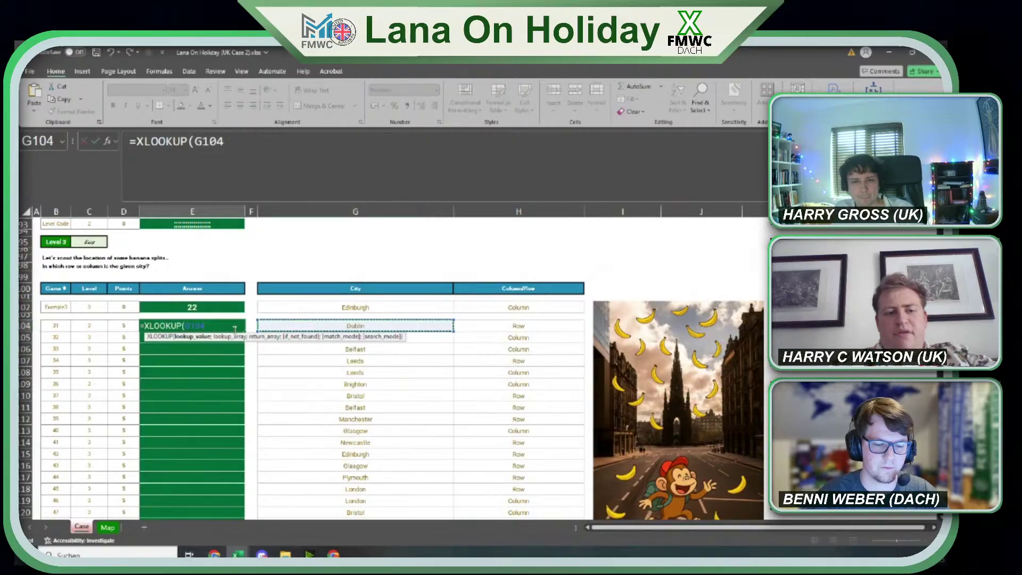
type(";")
key("ctrl+Page_Down")
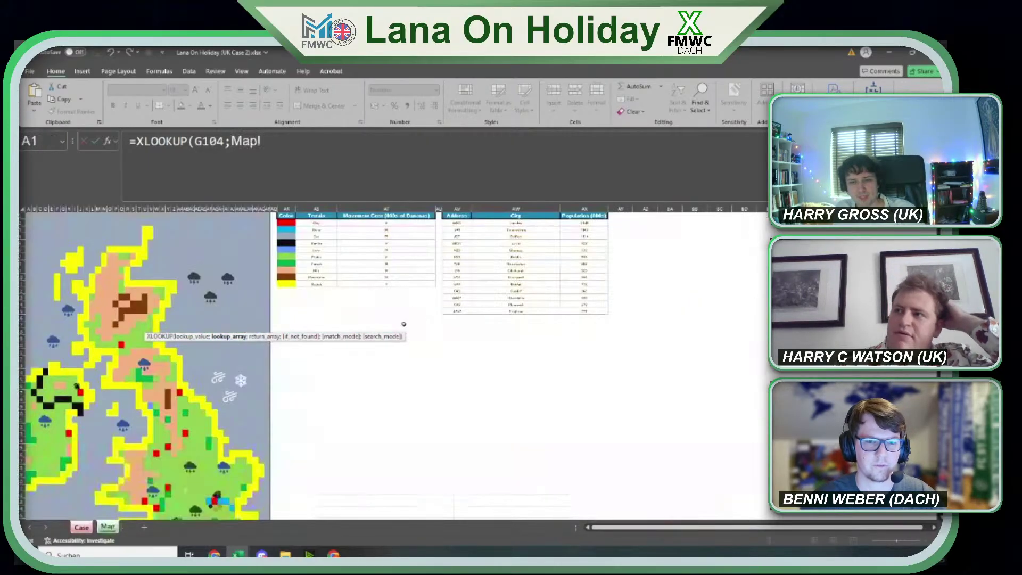
left_click_drag(512, 222, 507, 314)
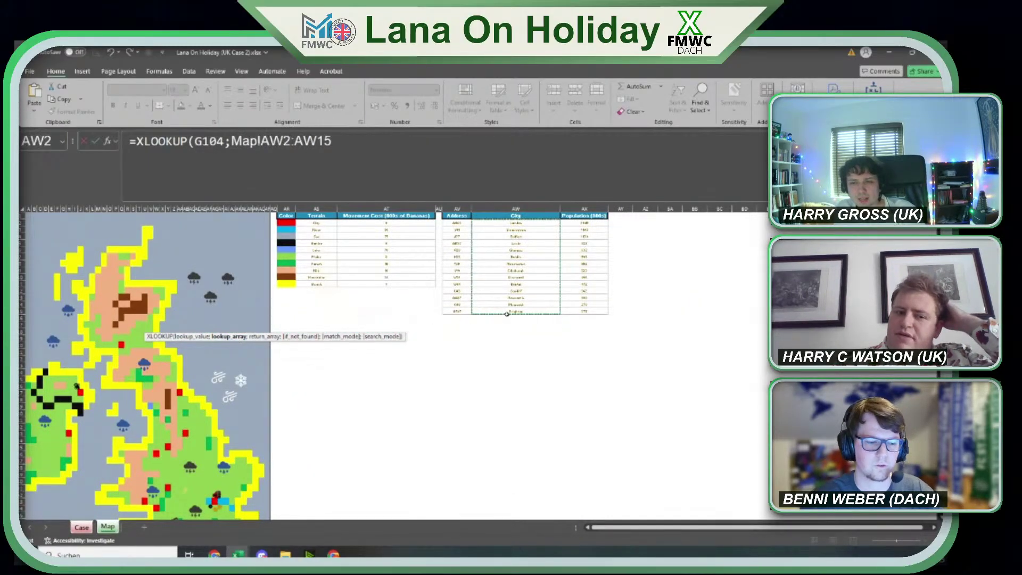
key("F4")
type(";")
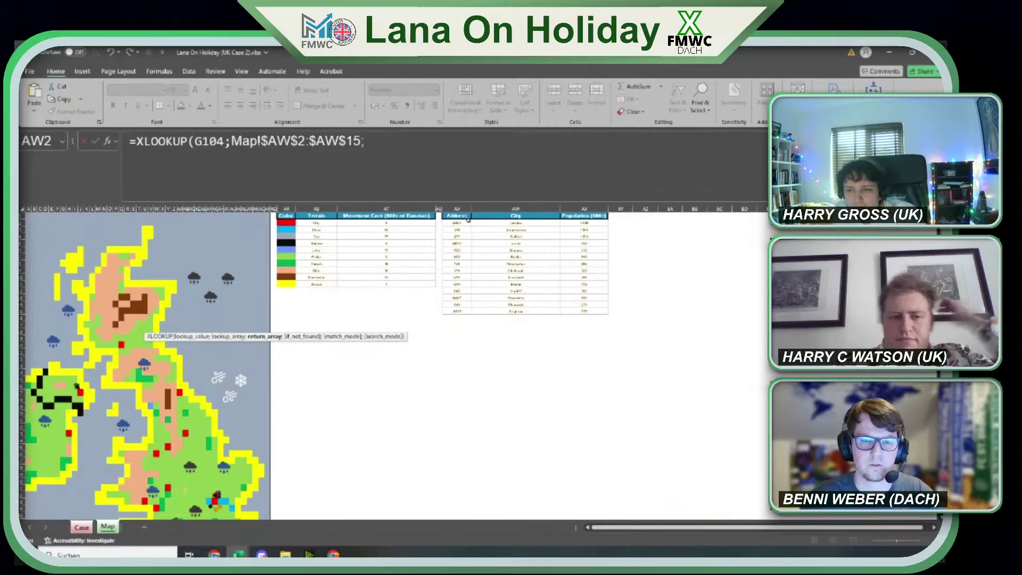
Complete the XLOOKUP with the Map sheet's address range $AV$2:$AV$15 as the return array and enter it.
left_click_drag(468, 223, 468, 312)
key("F4")
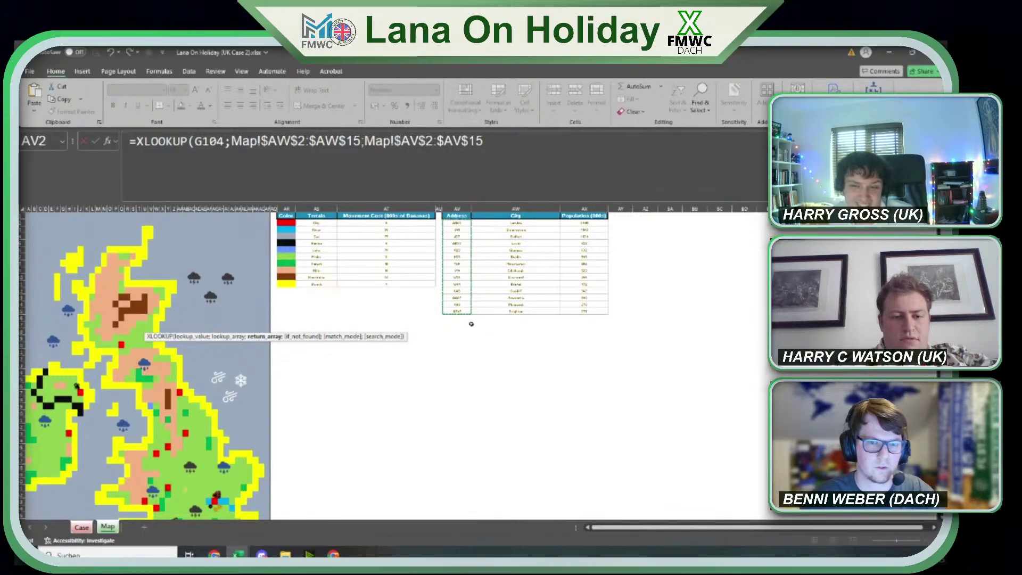
type(")")
key("Return")
key("Up")
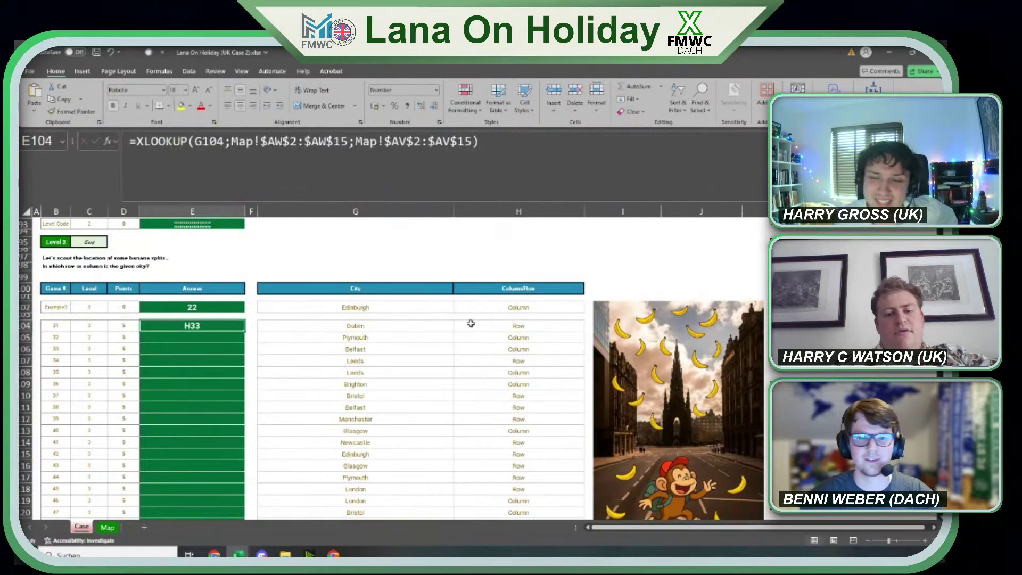
Wrap the XLOOKUP in E104 in an INDIRECT function so the address text becomes a cell reference.
scroll(247, 346, "up", 1, "ctrl")
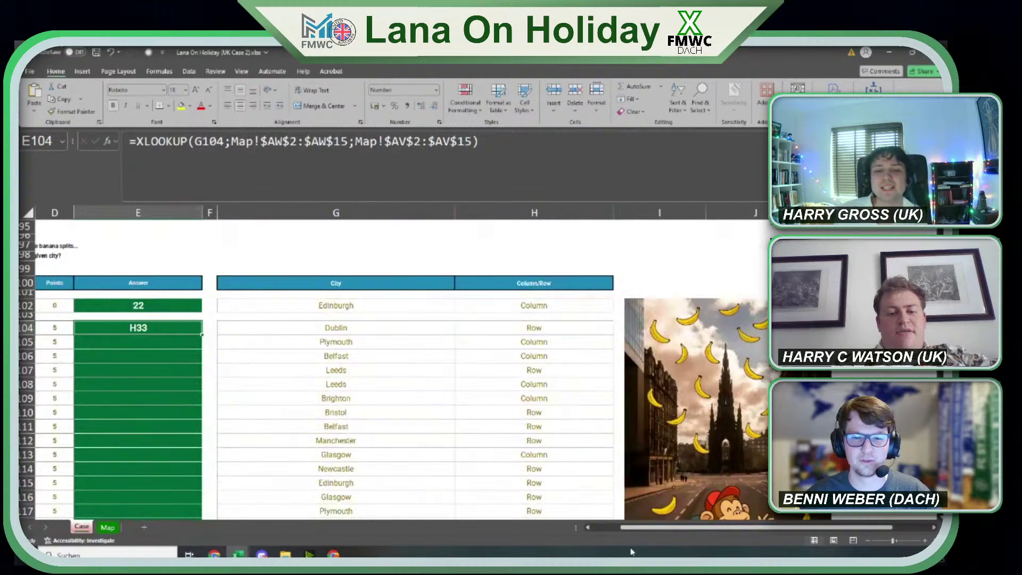
left_click_drag(645, 530, 500, 528)
scroll(293, 423, "up", 1, "ctrl")
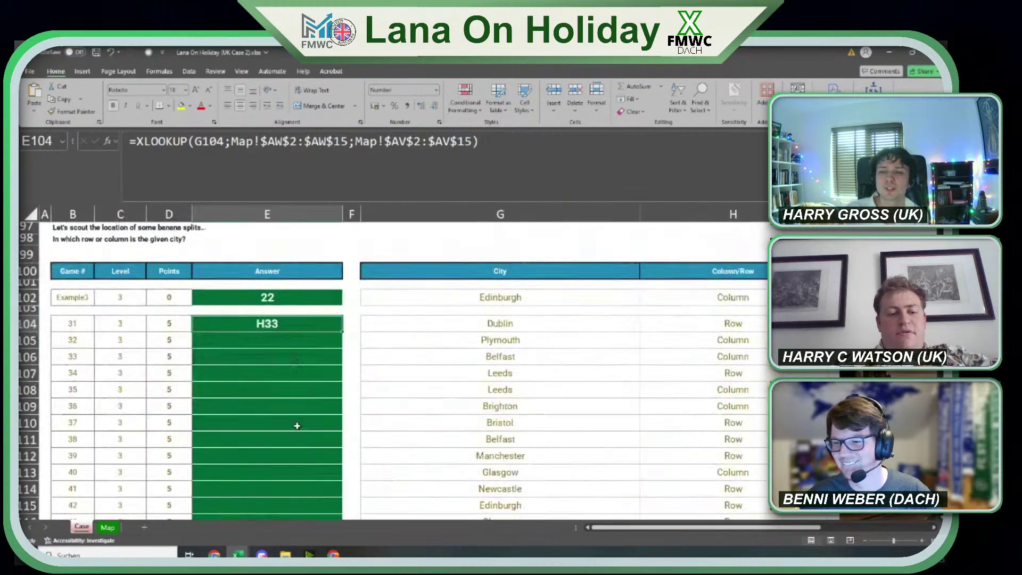
scroll(430, 448, "up", 1)
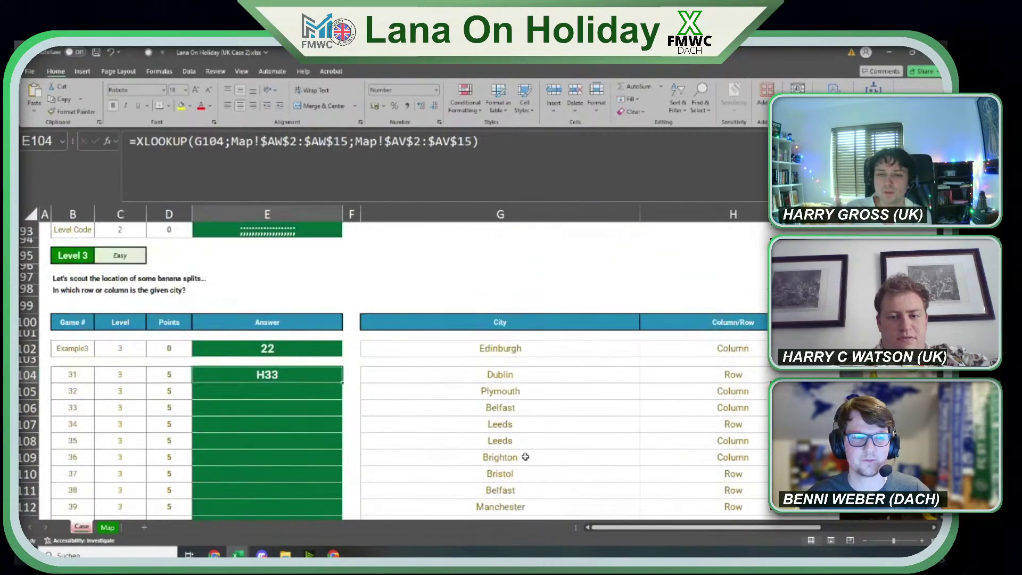
left_click(137, 141)
type("indire")
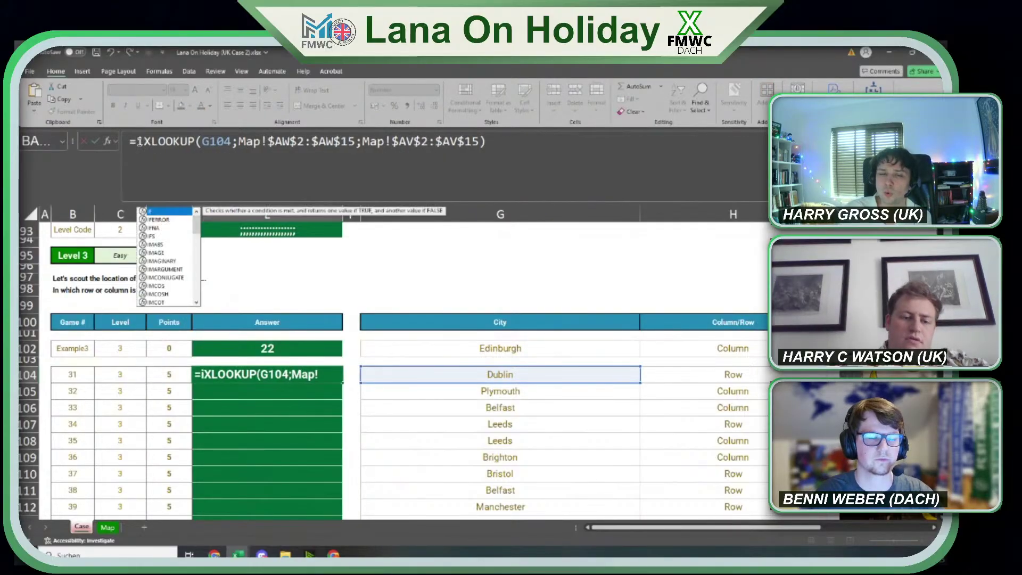
key("Tab")
left_click(566, 142)
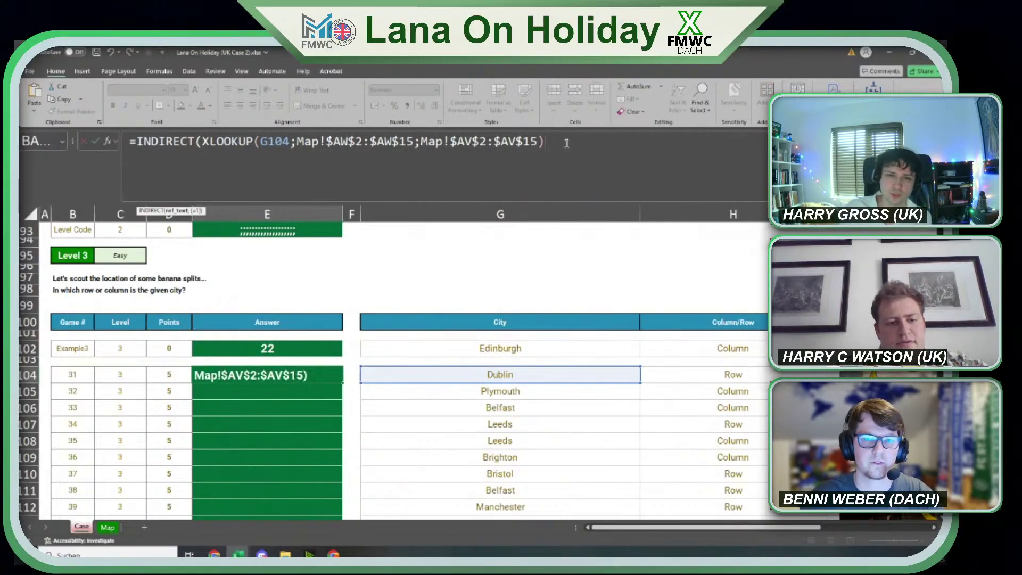
type(")")
key("Return")
key("Up")
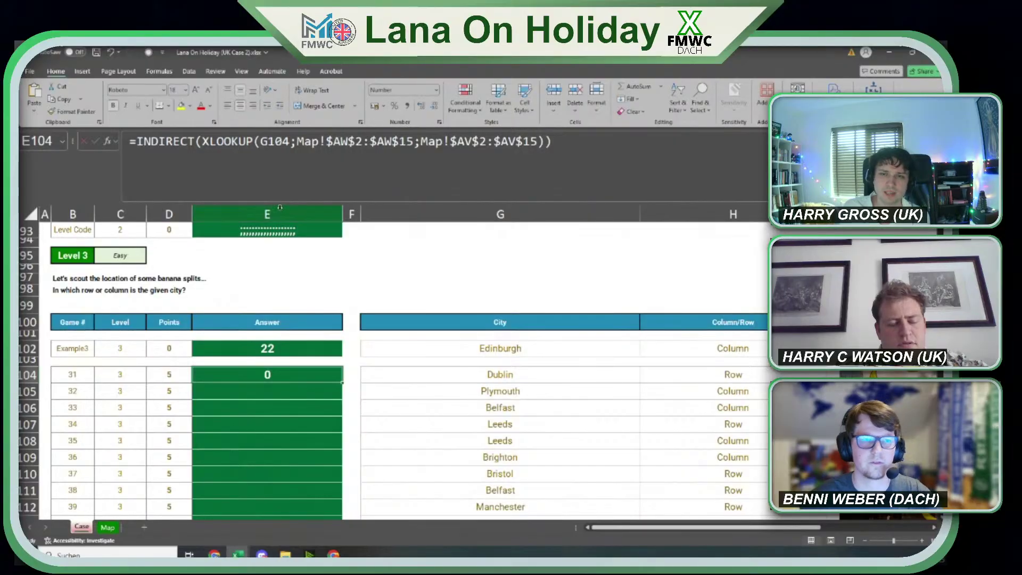
Start wrapping the E104 formula in a LET function that names the INDIRECT reference a.
left_click(136, 145)
type("let(a")
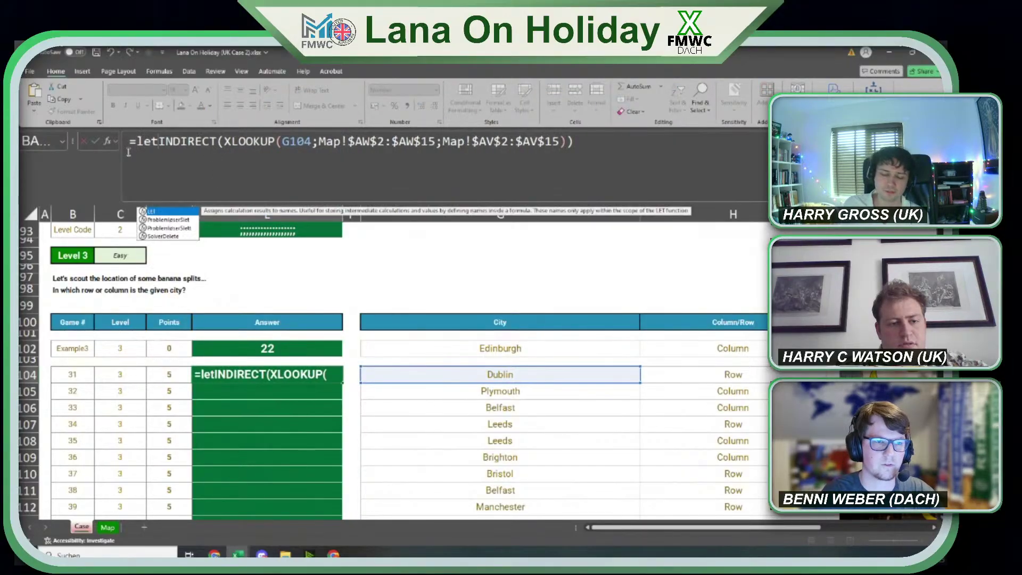
type(";")
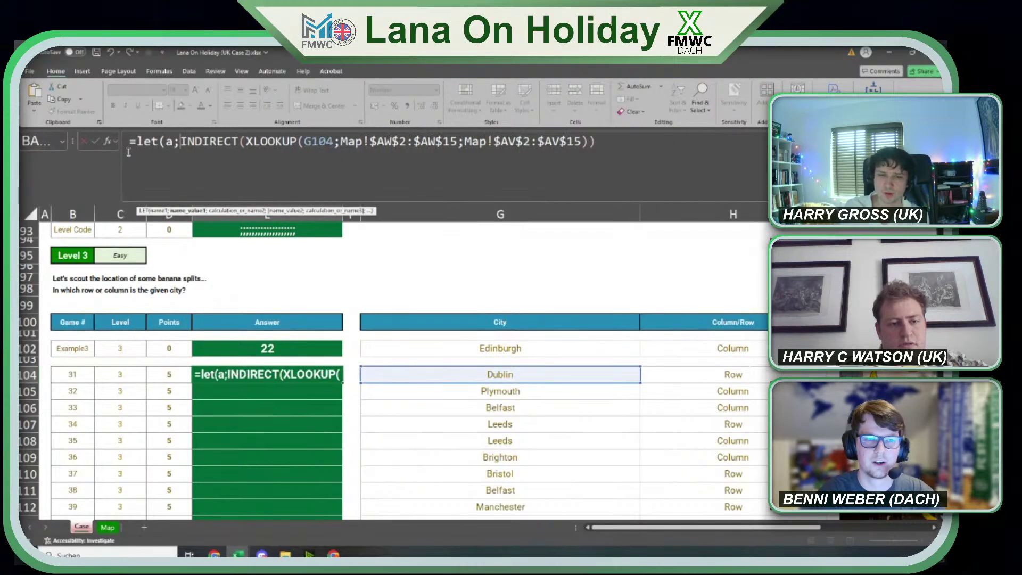
Finish the LET formula with IF(H104="Row";ROW(a);COLUMN(a)) and enter it in E104.
left_click(674, 152)
type(";if(")
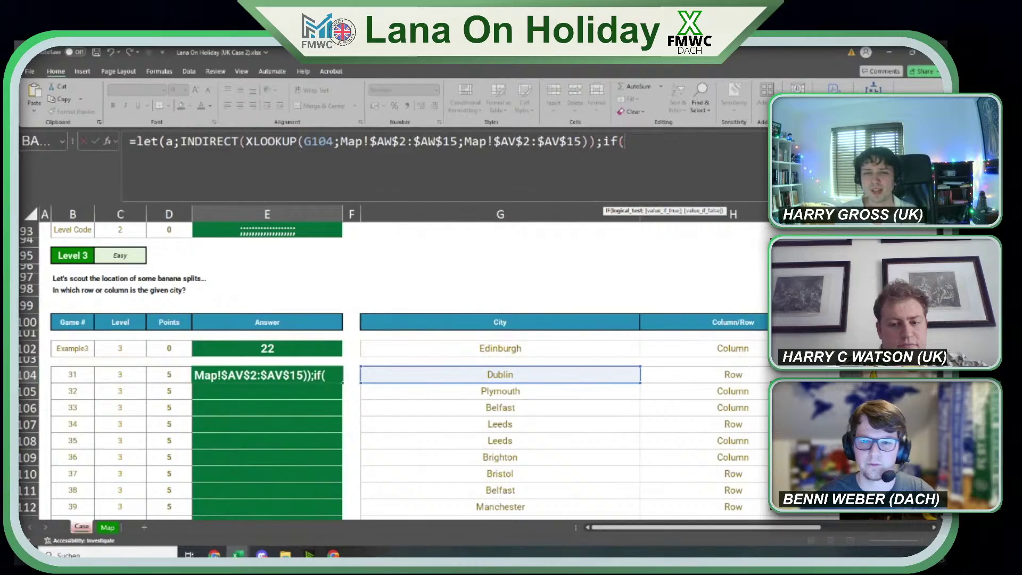
left_click(768, 376)
type("=\"Ro")
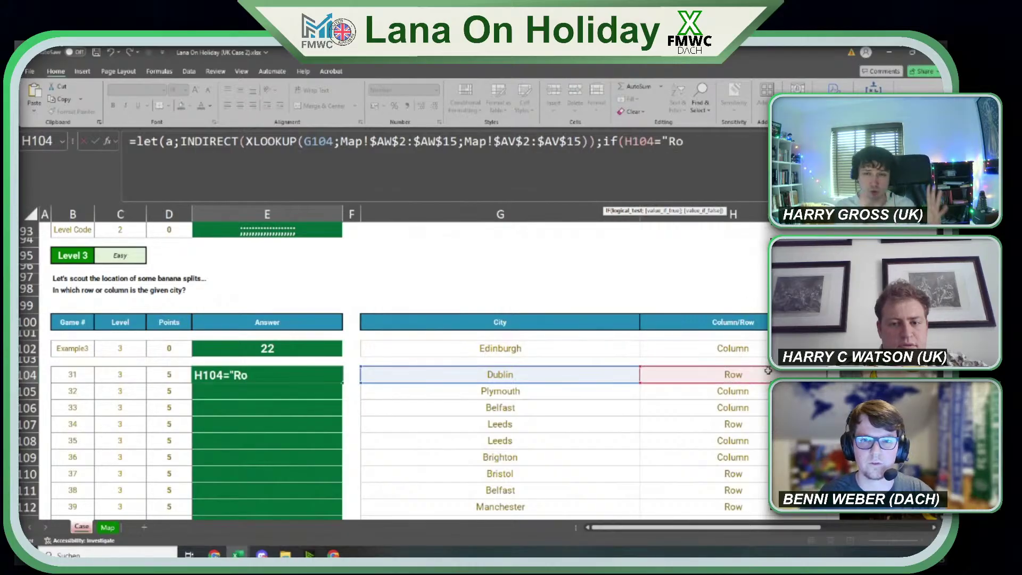
type("w\";ro")
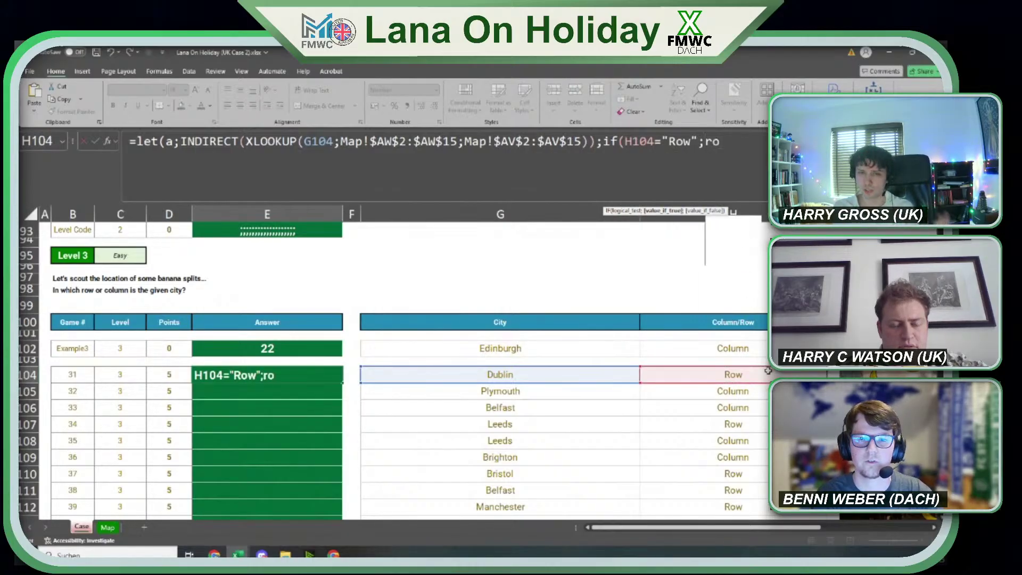
type("w(a);")
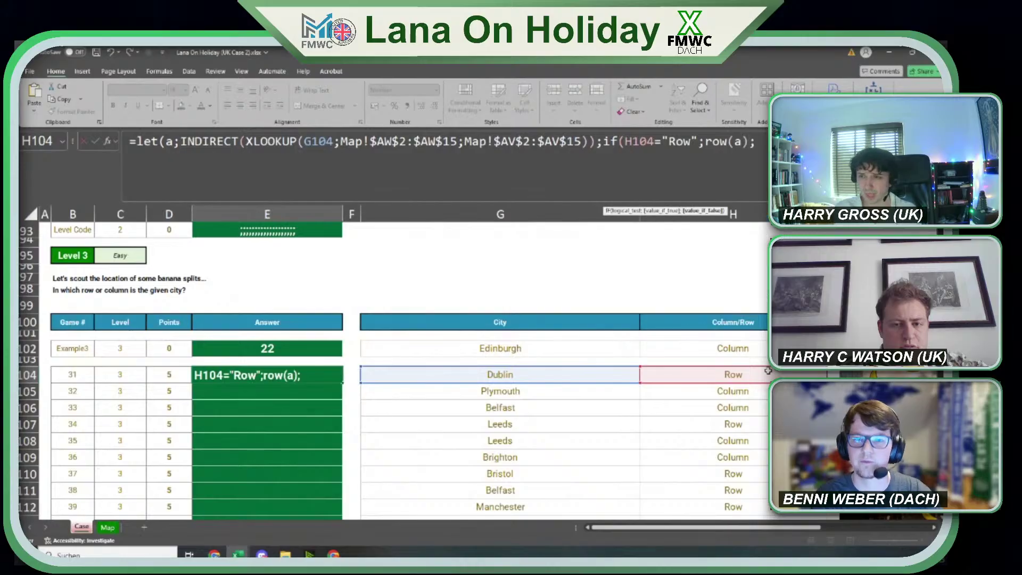
type("column(a)))")
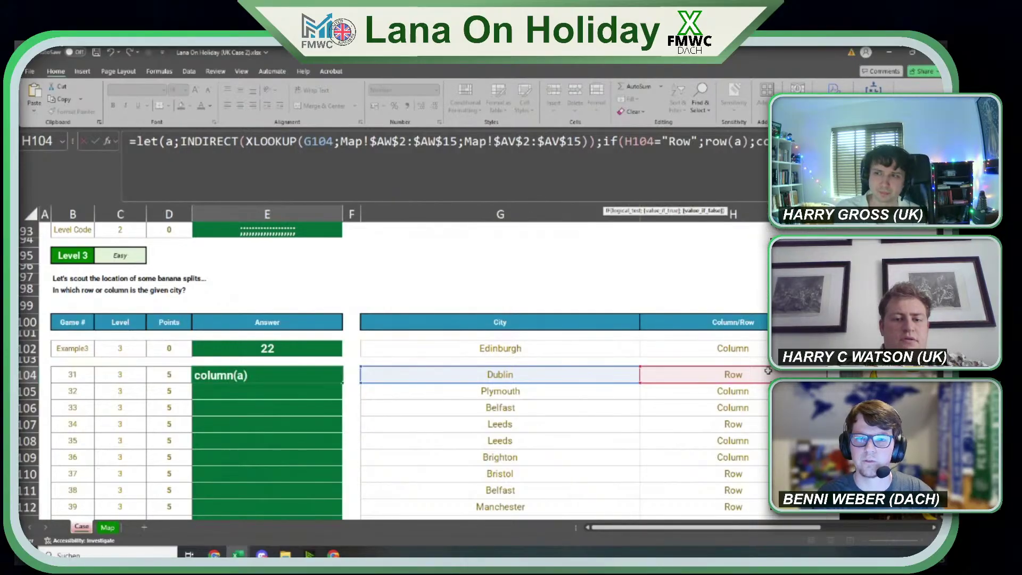
key("Return")
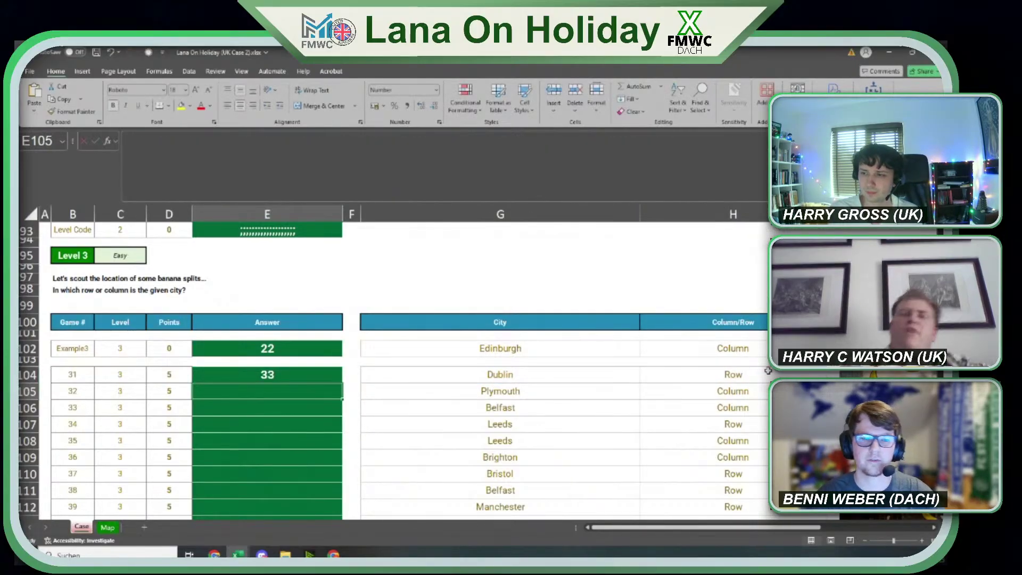
key("Up")
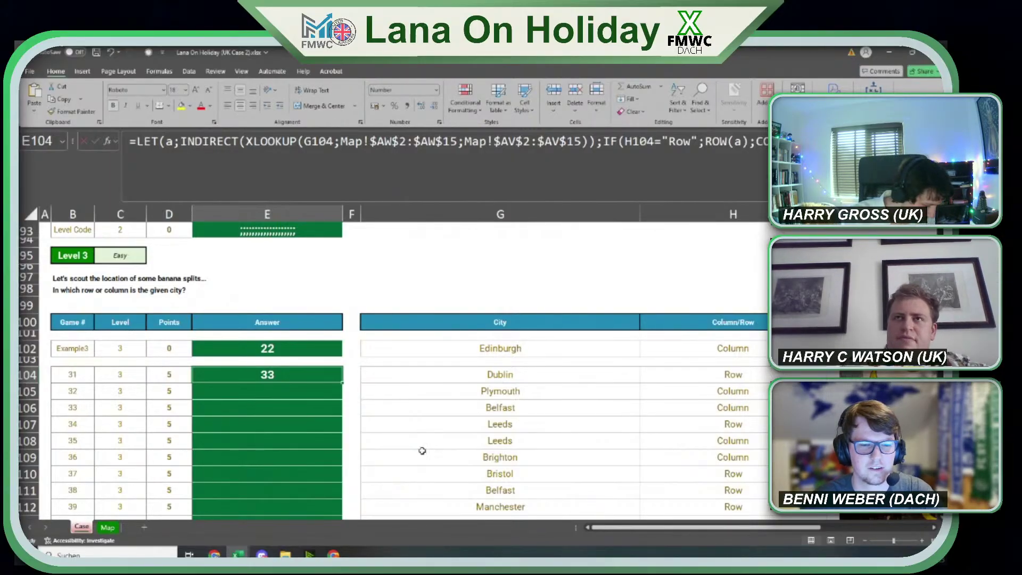
Examine the Map sheet's city address table and map grid against the Level 3 formula on the Case sheet.
left_click(108, 527)
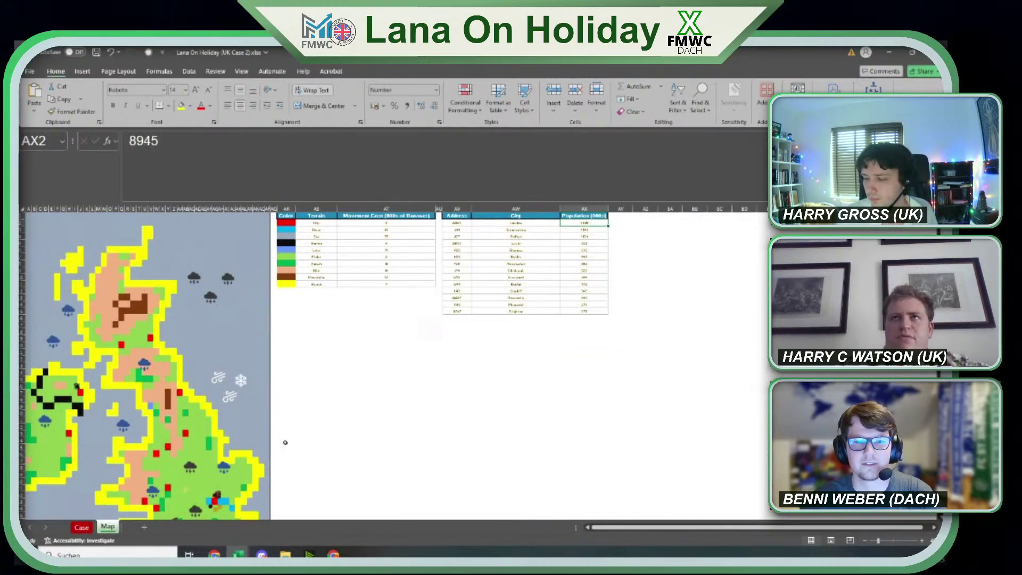
left_click(82, 527)
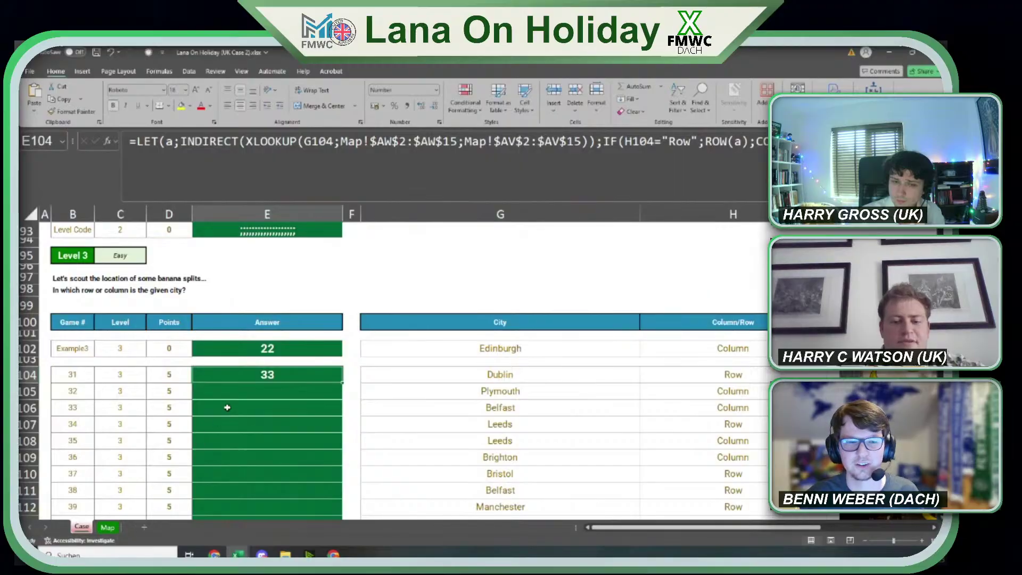
left_click(108, 527)
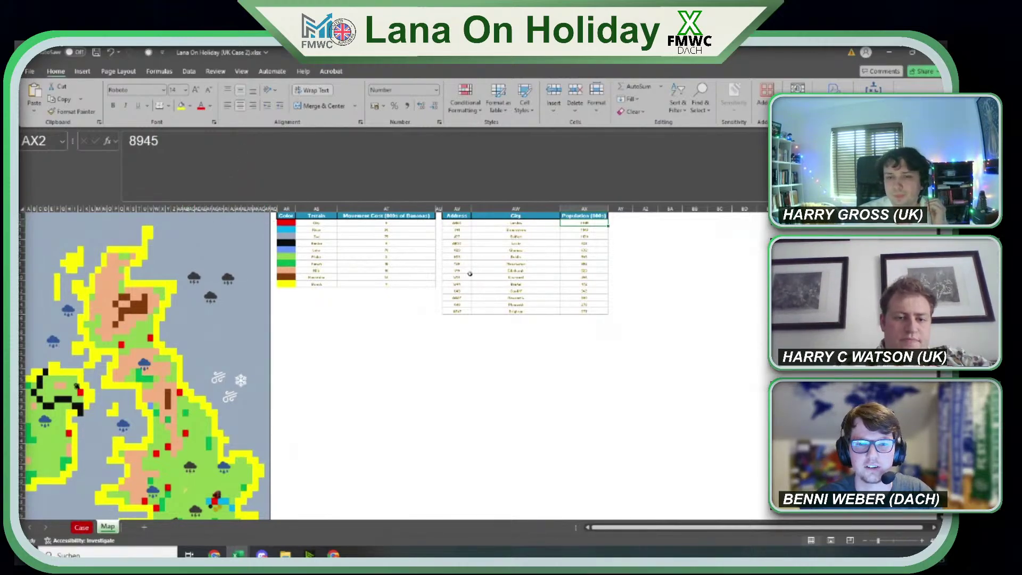
scroll(468, 232, "up", 3, "ctrl")
scroll(707, 242, "up", 1)
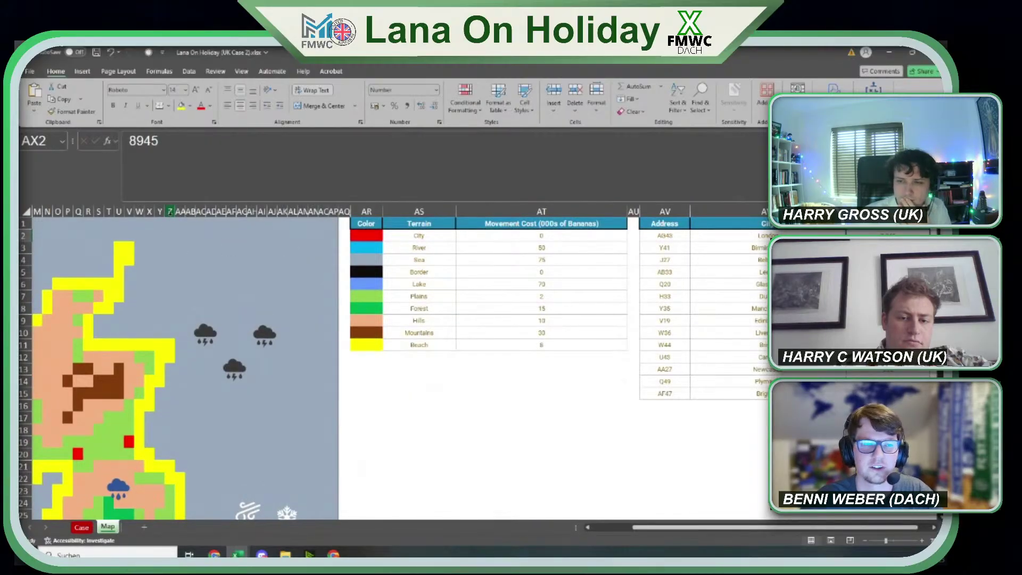
left_click(668, 238)
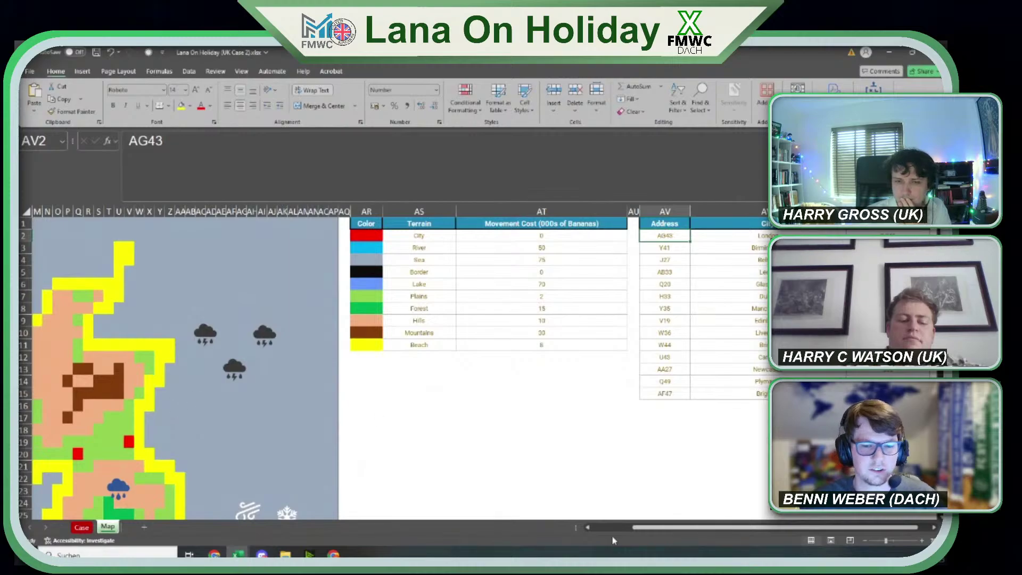
left_click_drag(656, 528, 614, 528)
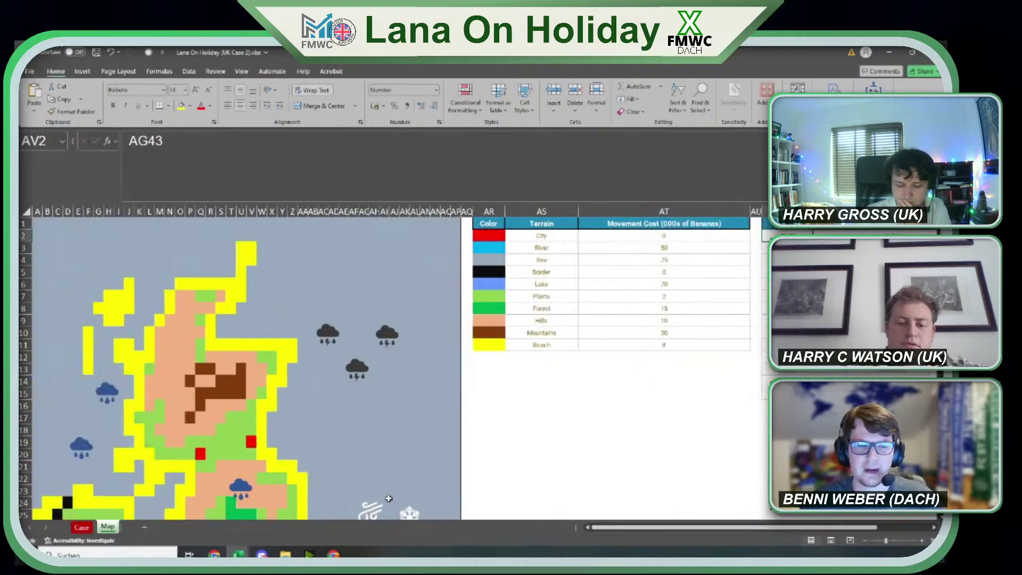
left_click(82, 527)
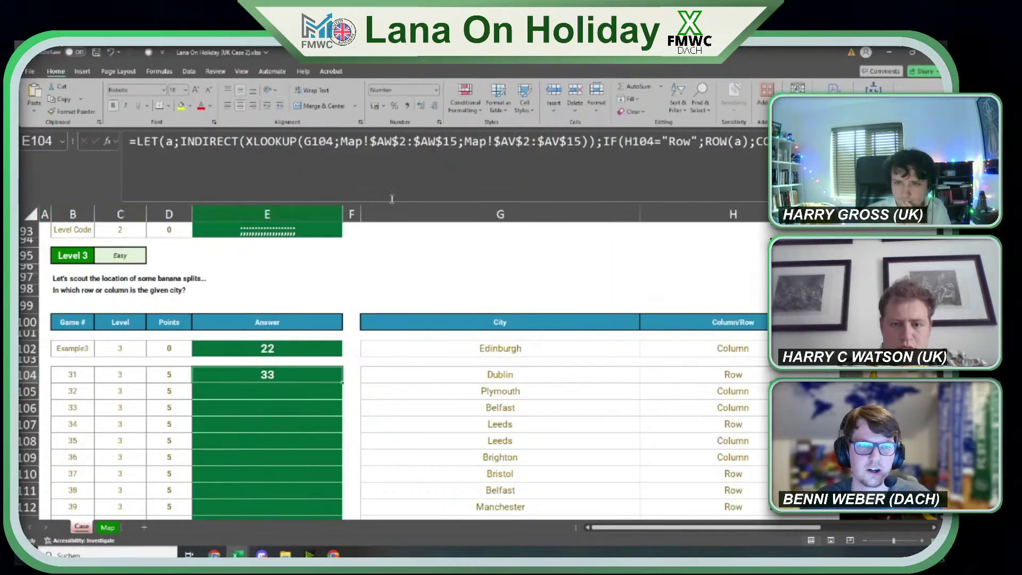
Switch to the DACH workbook and reread its Level 3 column question and city list down to the start of Level 4.
left_click(651, 269)
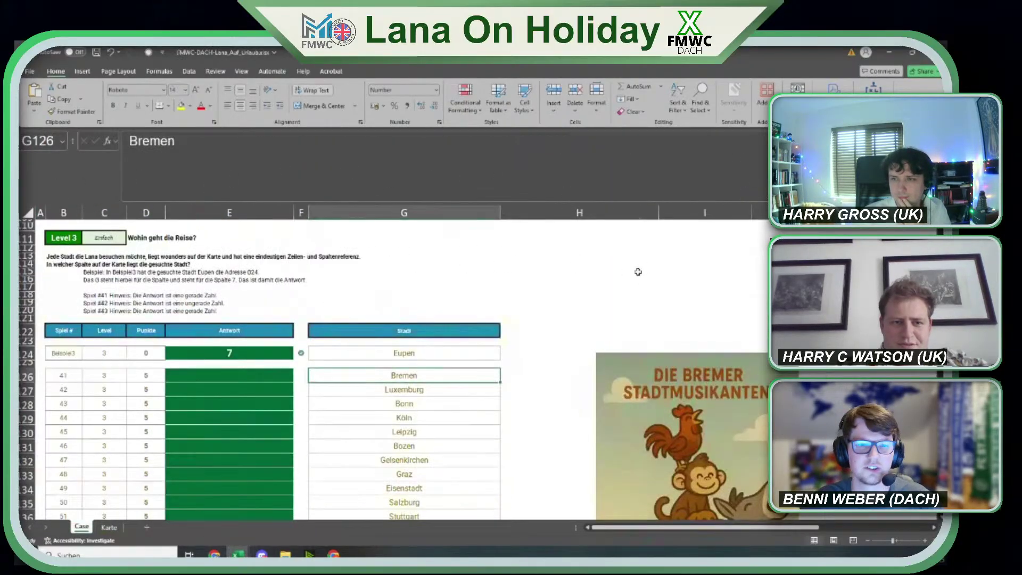
left_click(265, 376)
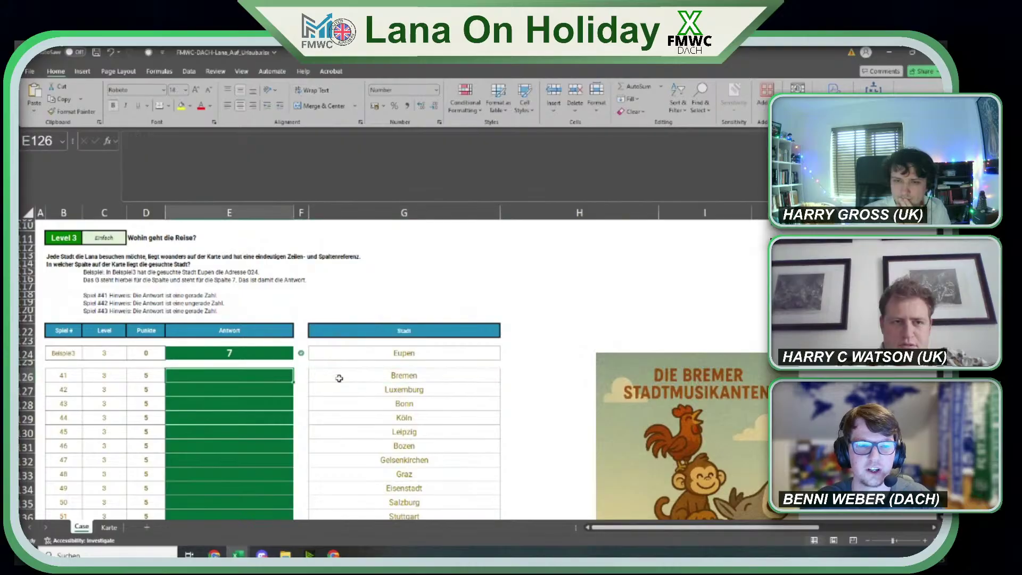
left_click(51, 264)
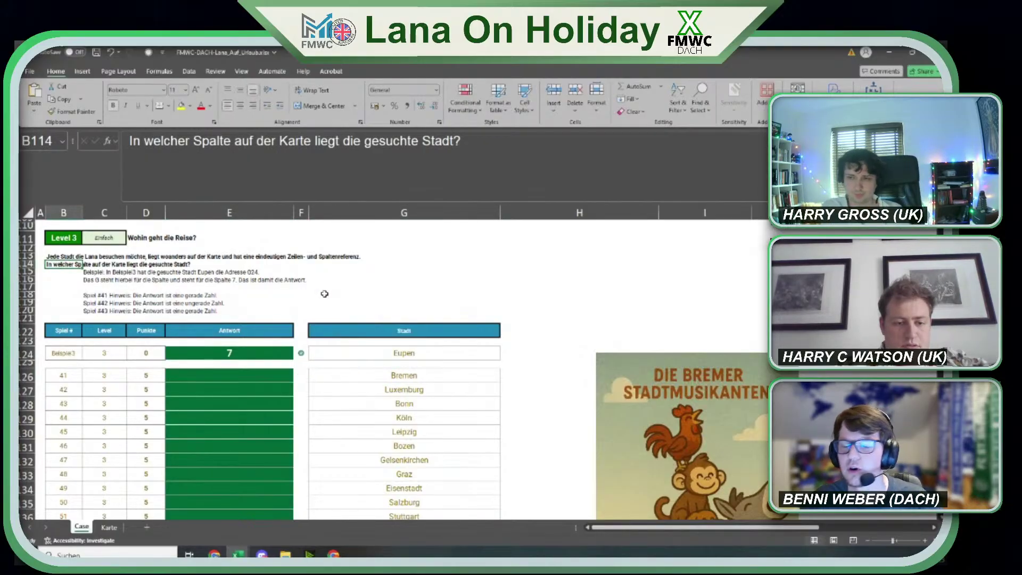
left_click(238, 376)
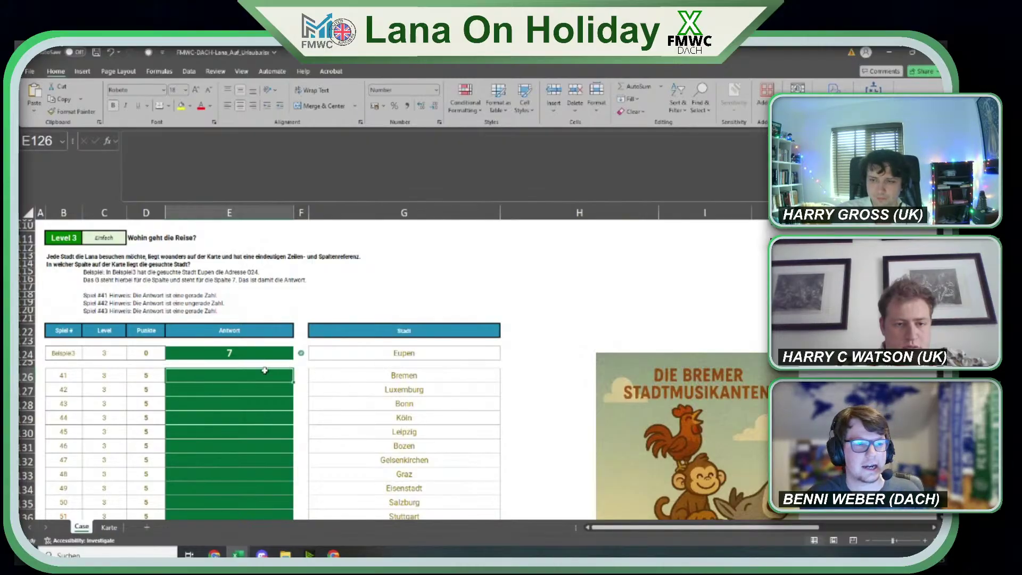
scroll(265, 370, "down", 9)
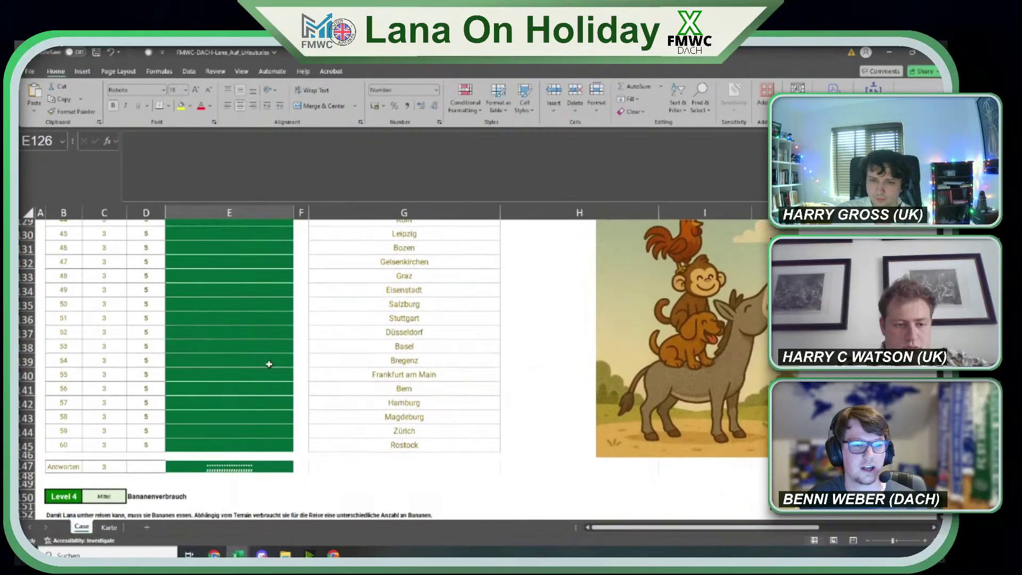
Read the DACH Level 4 banana consumption question and check the terrain movement costs on the Karte sheet.
scroll(269, 368, "down", 4)
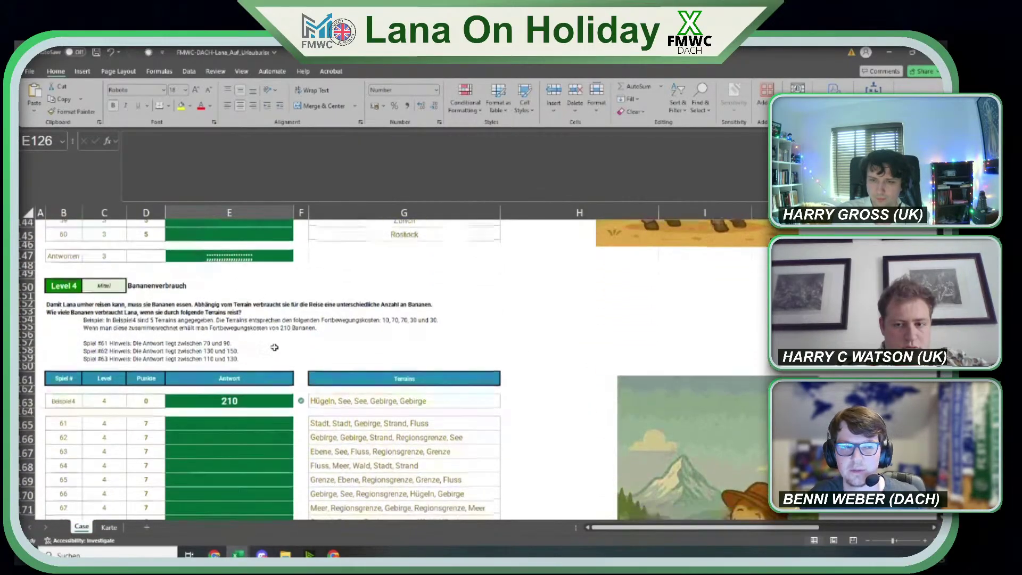
scroll(272, 358, "down", 1)
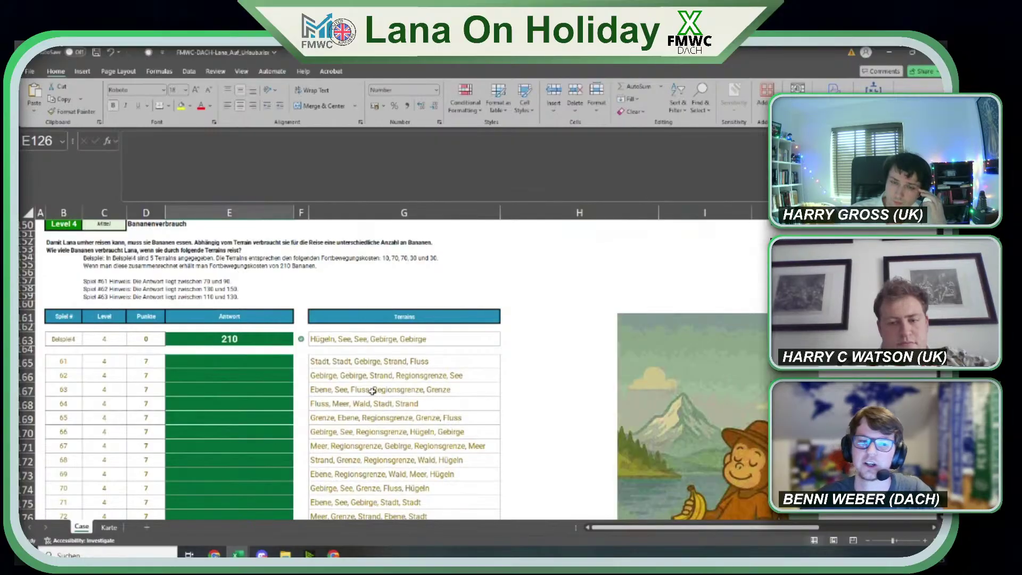
left_click(109, 526)
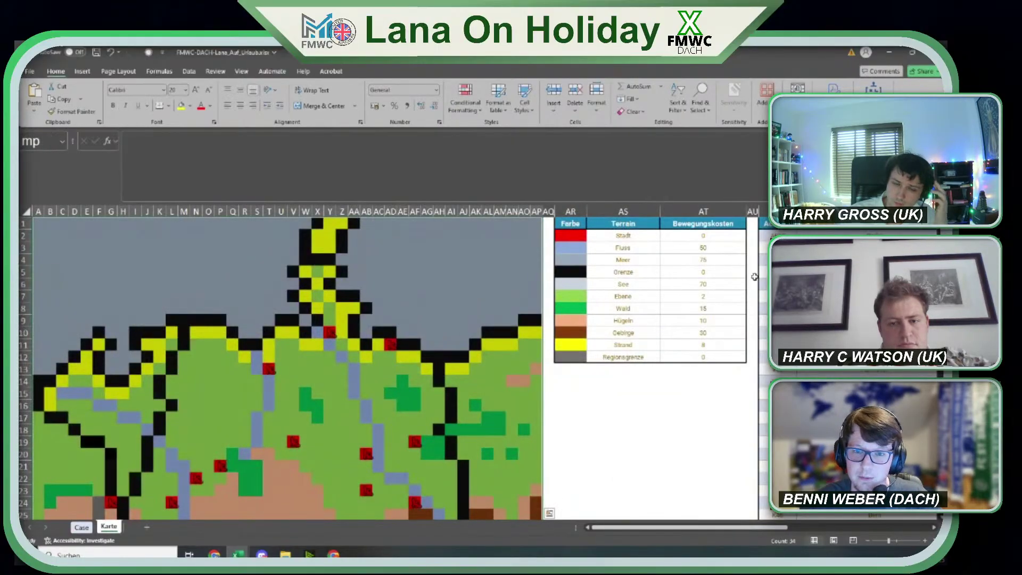
left_click_drag(653, 236, 650, 358)
left_click_drag(715, 238, 724, 361)
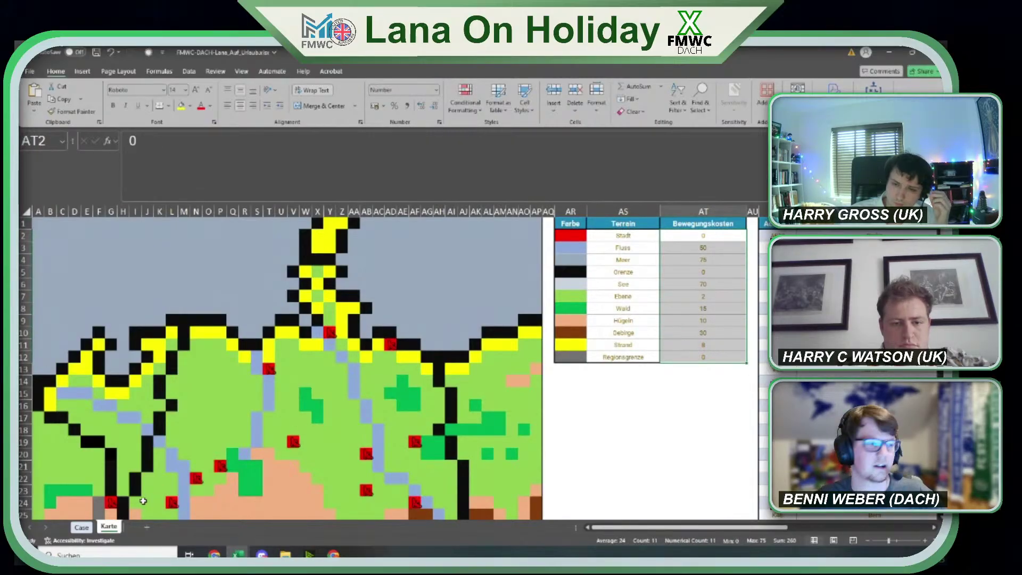
Switch to the UK workbook and read its Level 4 question, worked example and terrain lists for comparison.
key("alt+Tab")
left_click(164, 483)
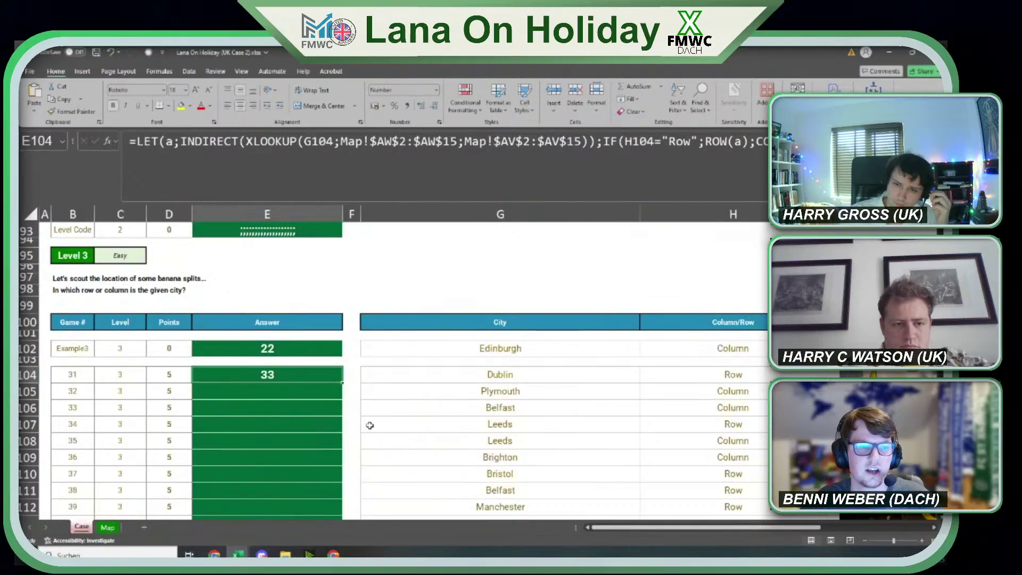
scroll(372, 428, "down", 8)
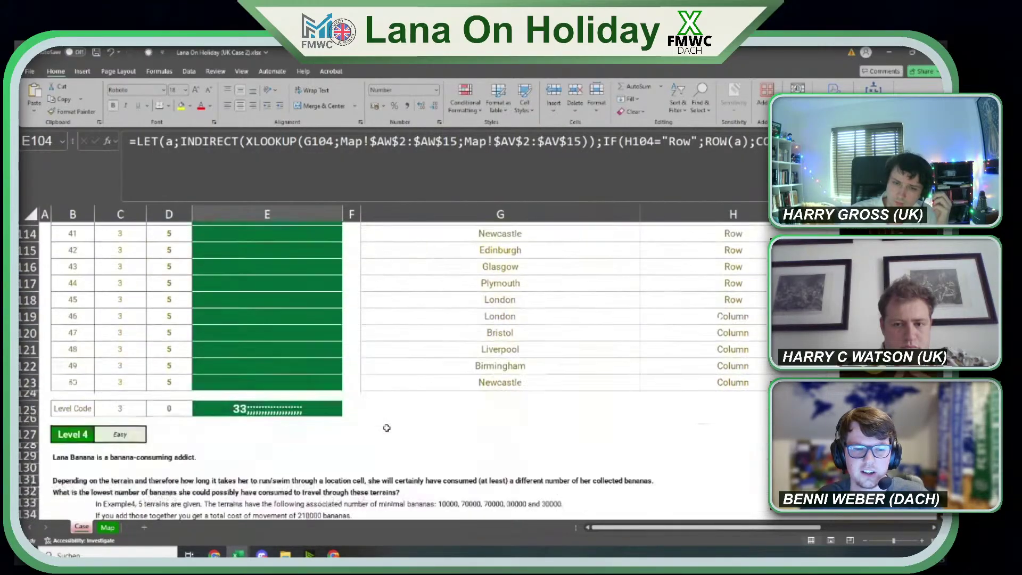
scroll(387, 424, "down", 3)
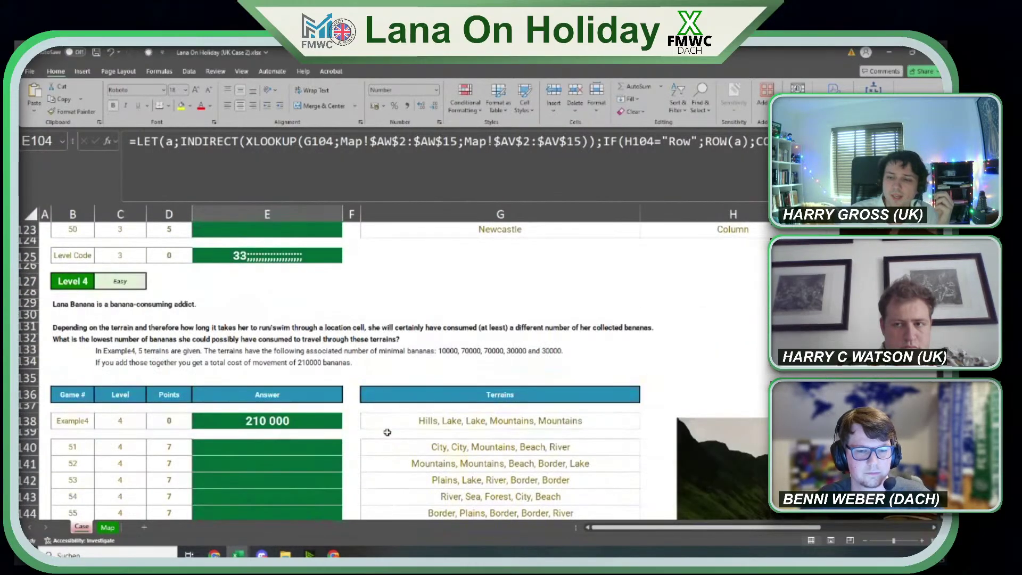
left_click(306, 400)
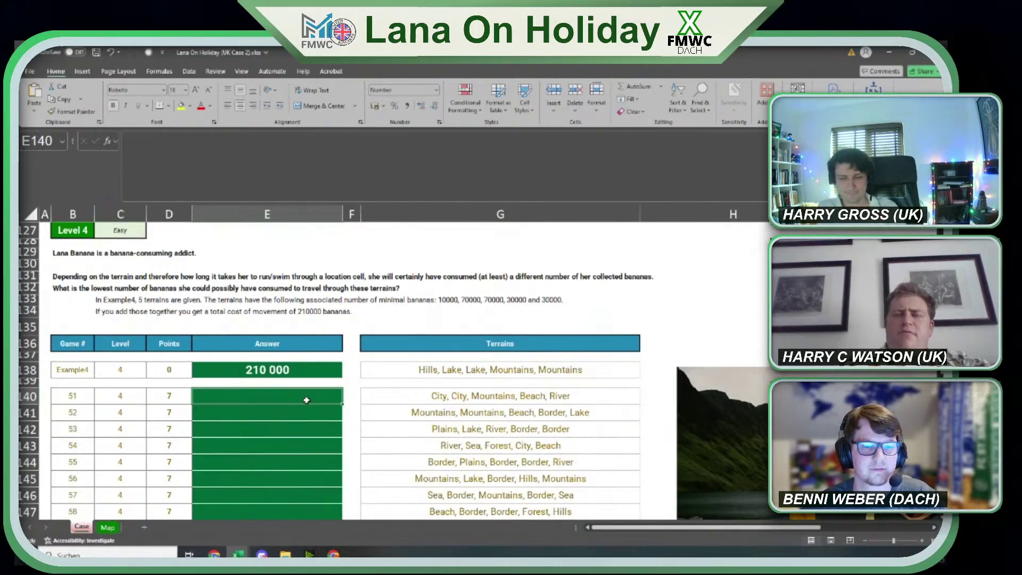
scroll(306, 399, "up", 15)
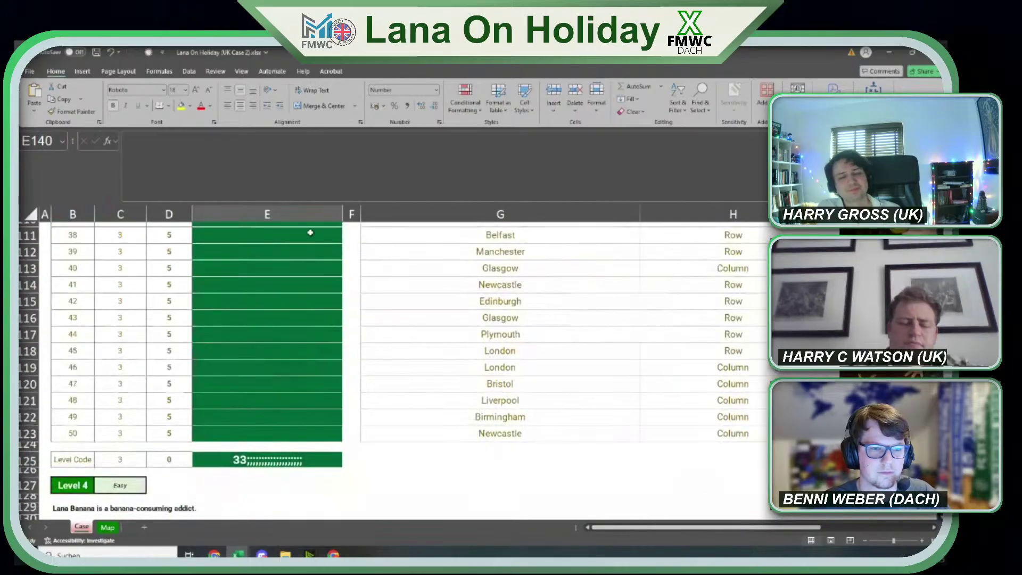
scroll(331, 317, "down", 16)
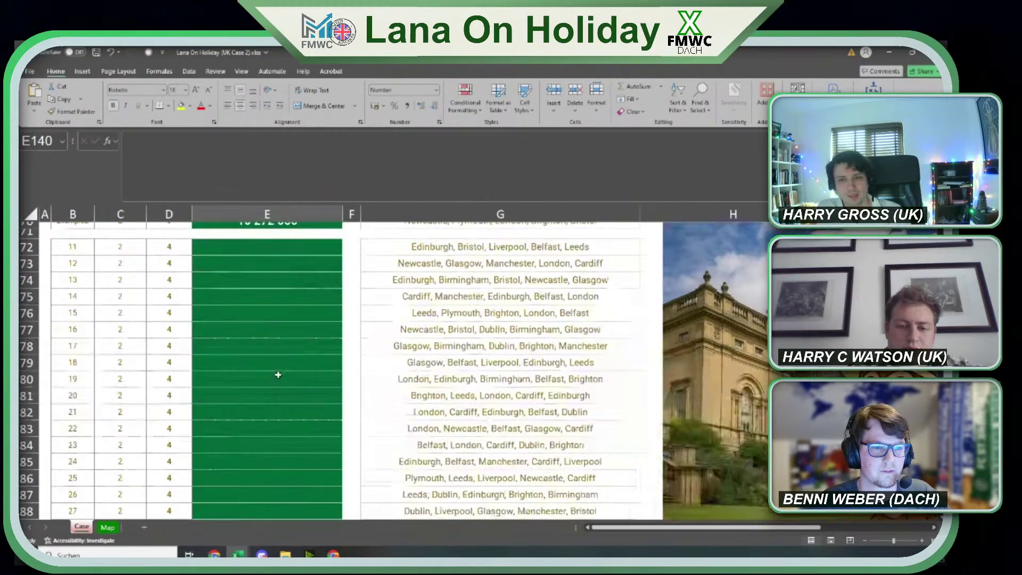
scroll(279, 410, "down", 1)
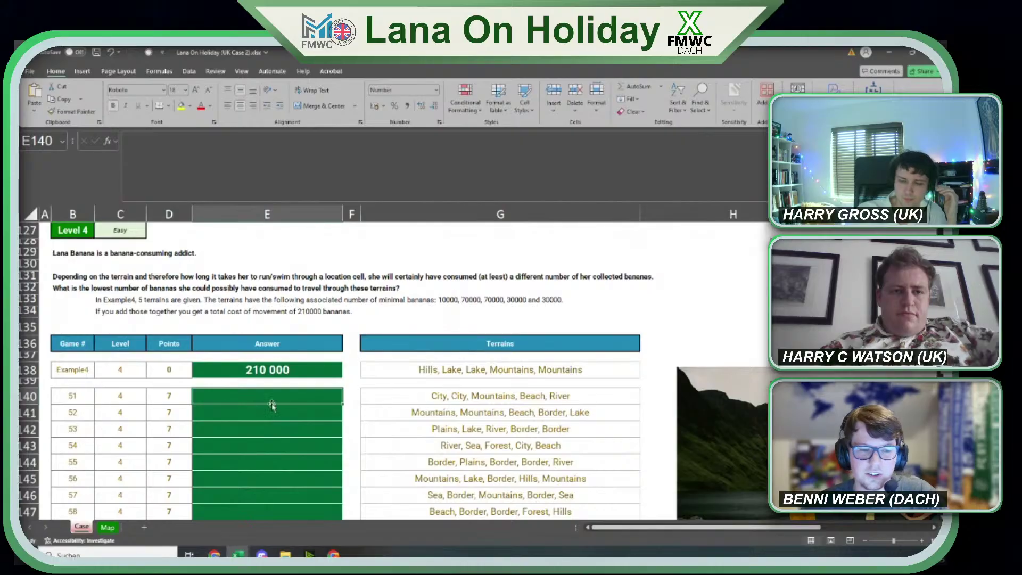
Compare the UK Level 4 difficulty rating and wording with the Level 3 row-or-column question.
left_click(120, 229)
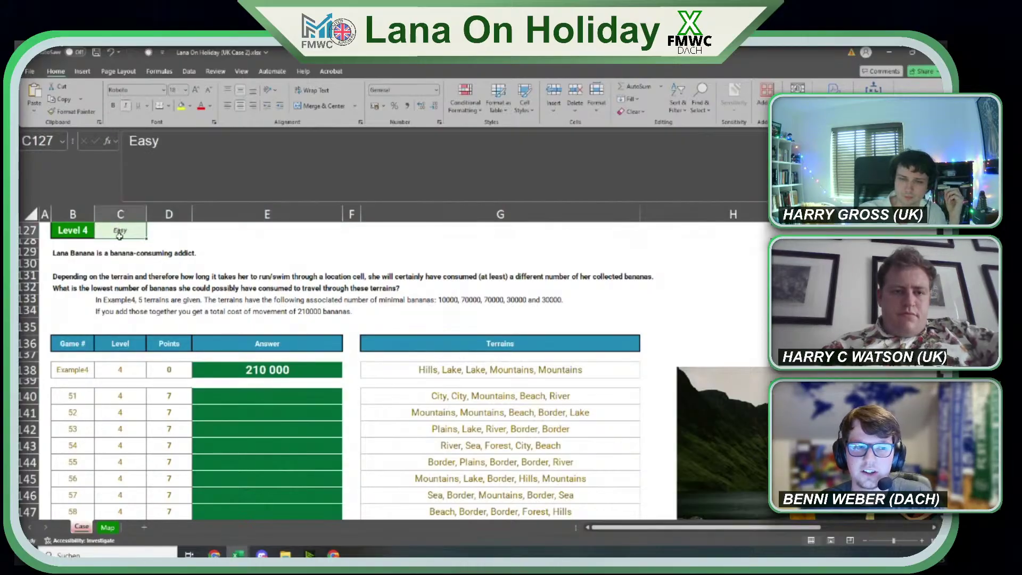
scroll(177, 295, "up", 6)
scroll(176, 296, "up", 6)
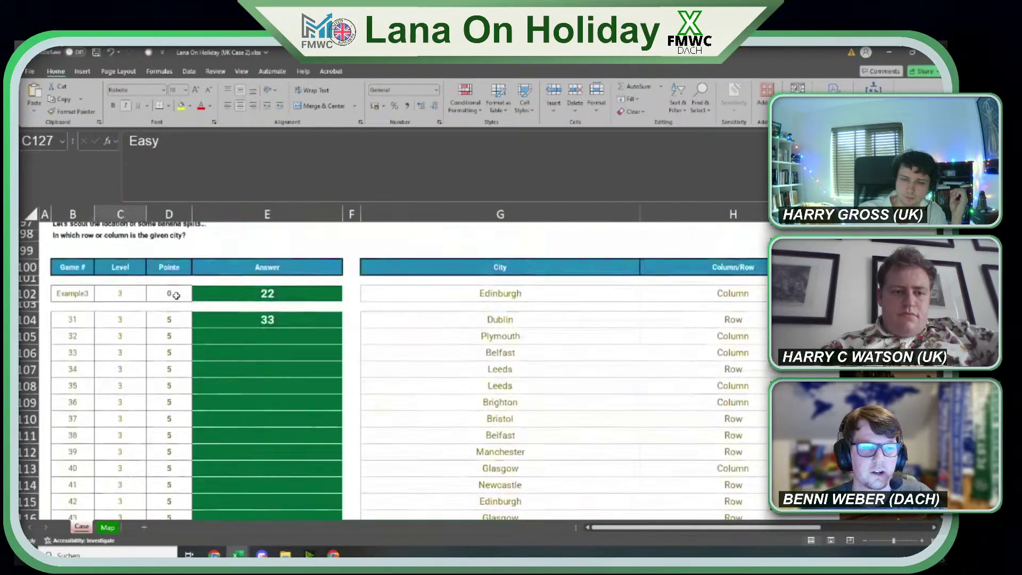
scroll(168, 296, "down", 12)
scroll(167, 299, "down", 1)
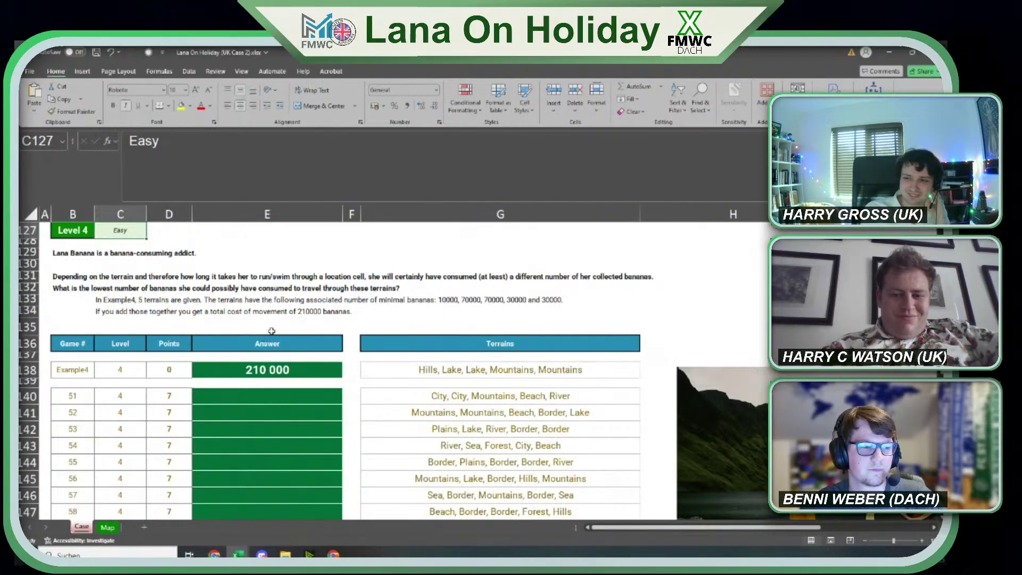
left_click(407, 276)
left_click(394, 258)
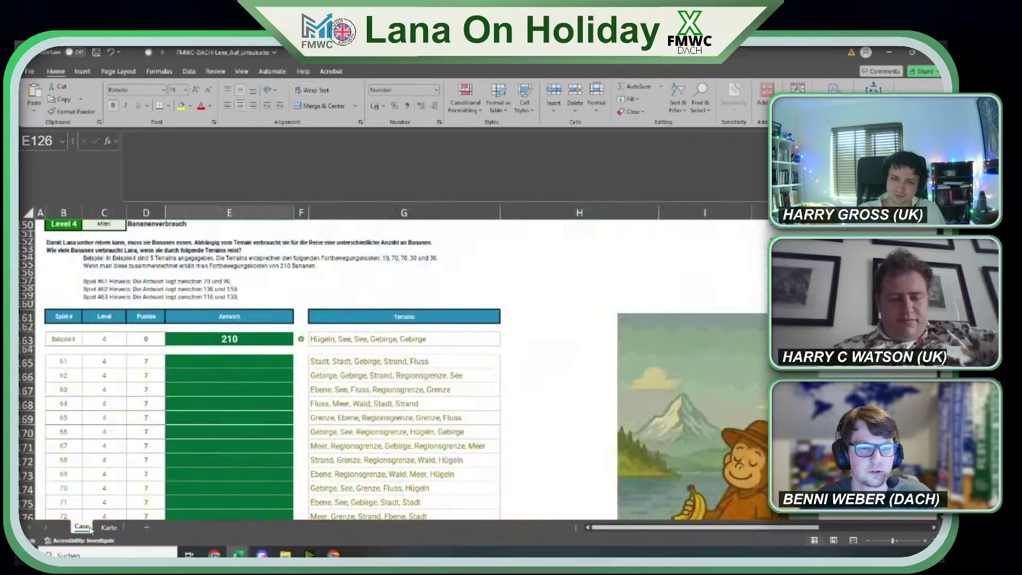
Examine the Level 5 terrain question, hints and address list on the DACH workbook's Case sheet.
left_click(81, 527)
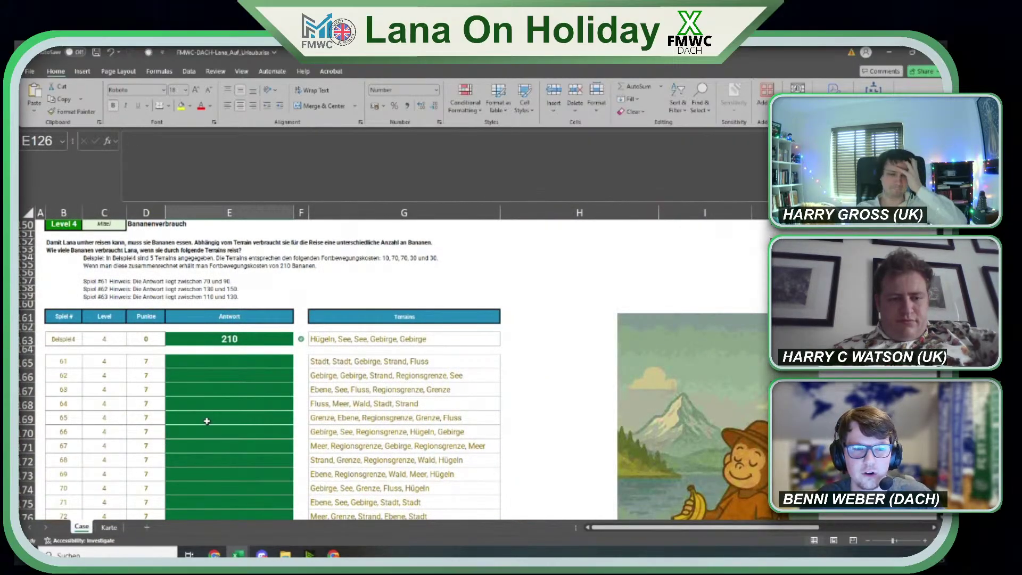
scroll(208, 421, "down", 5)
scroll(236, 411, "down", 8)
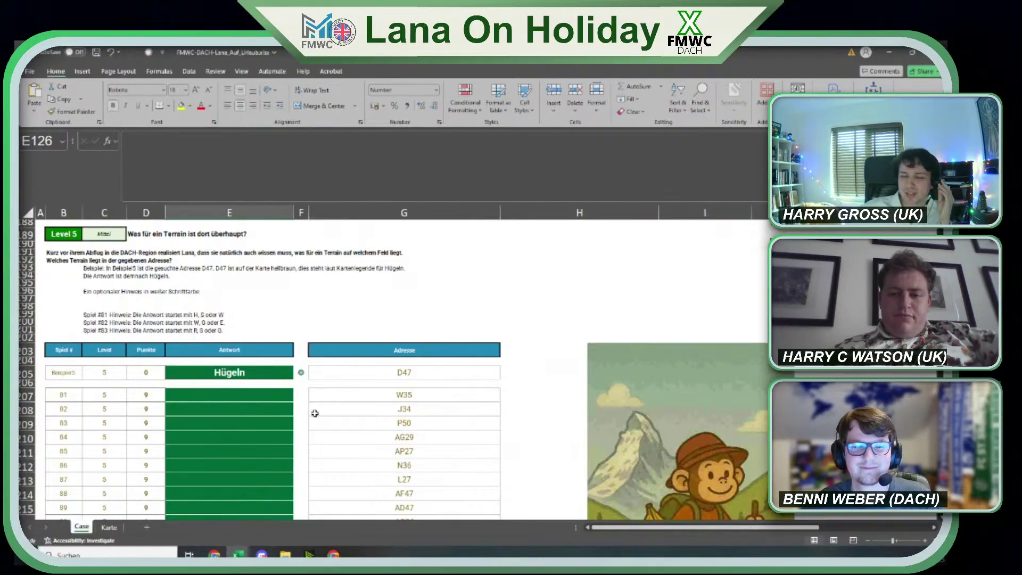
left_click(257, 397)
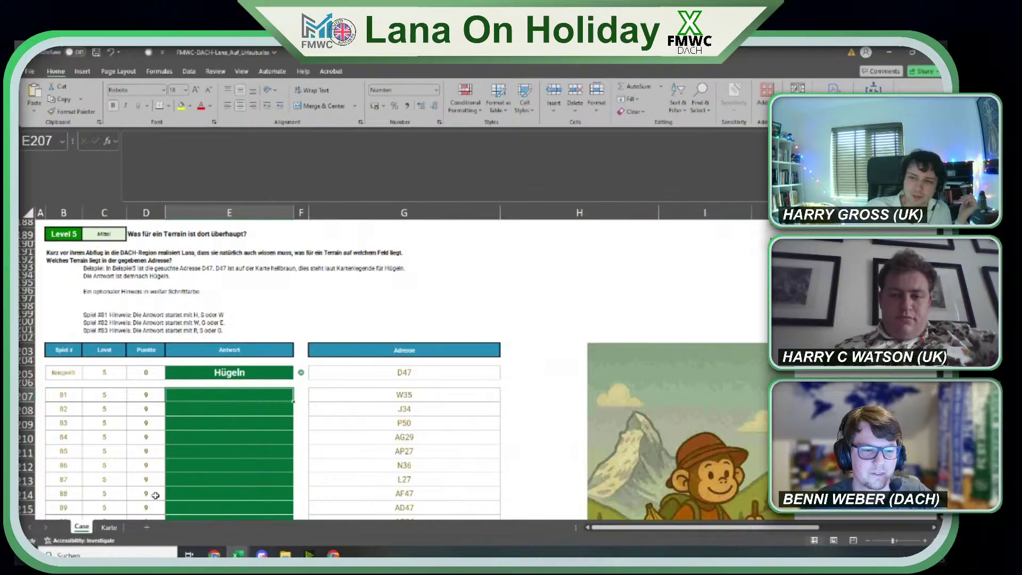
Switch to the UK workbook and examine the coloured terrain grid and legend on its Map sheet.
key("alt+Tab")
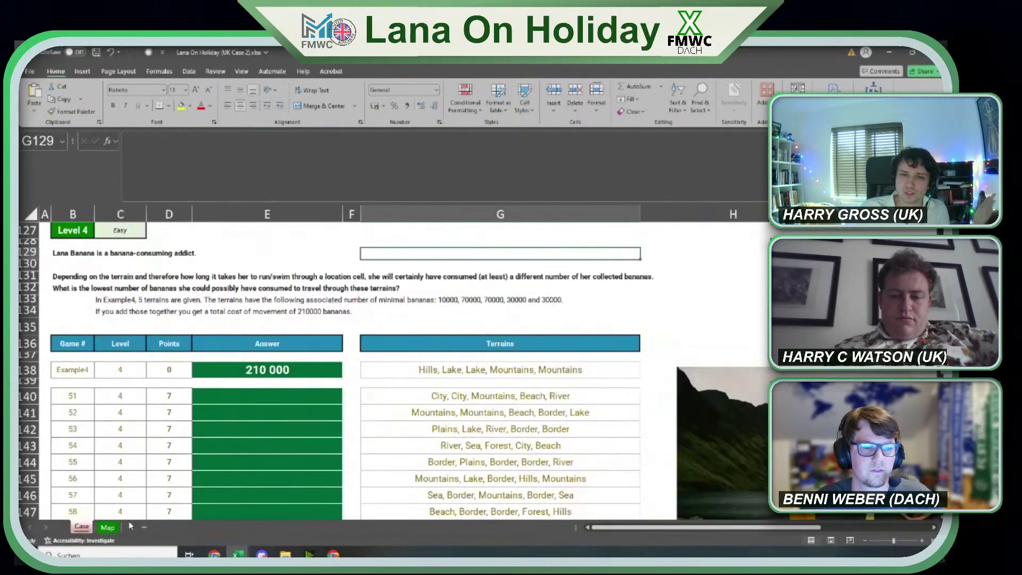
left_click(106, 529)
scroll(158, 439, "down", 3)
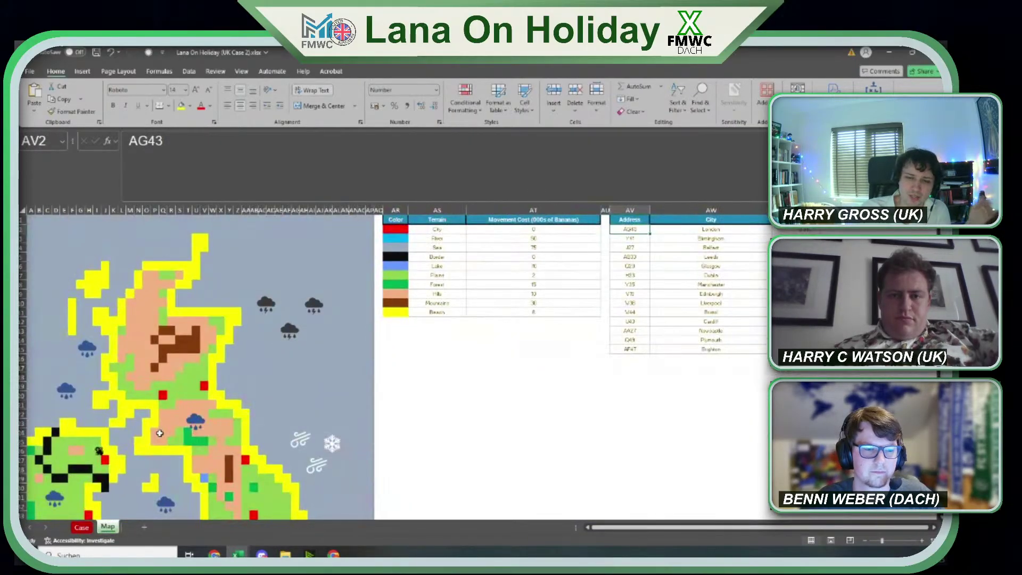
scroll(159, 440, "down", 2)
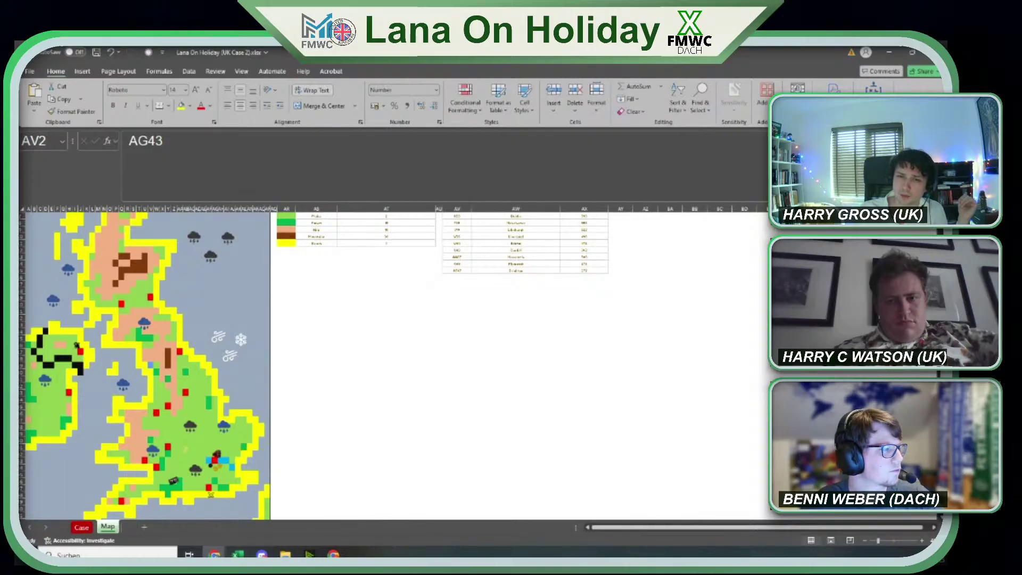
left_click(333, 324)
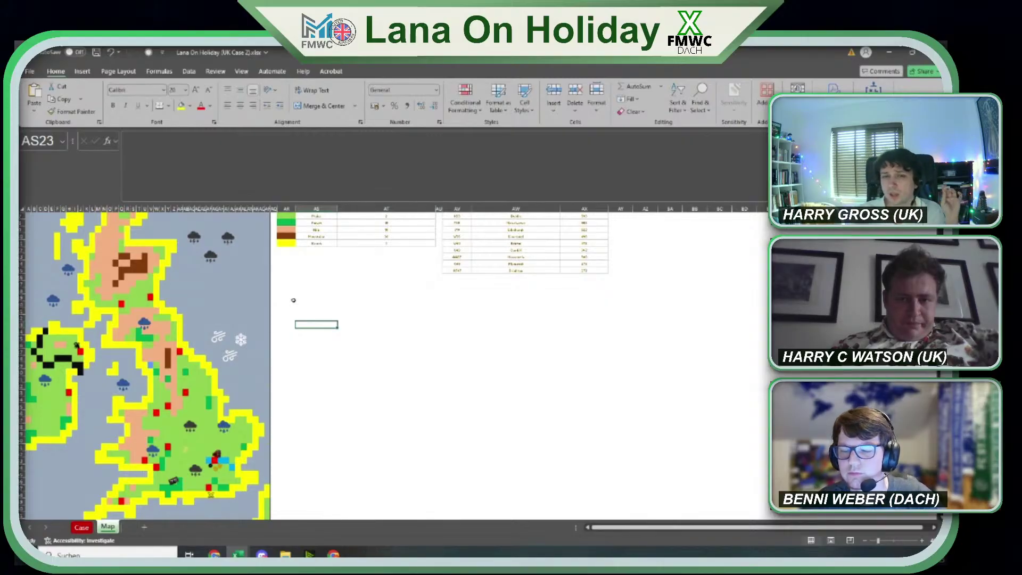
Reveal the optional Level 5 hint in E168 of the Case sheet by giving its white text a dark font colour.
left_click(81, 527)
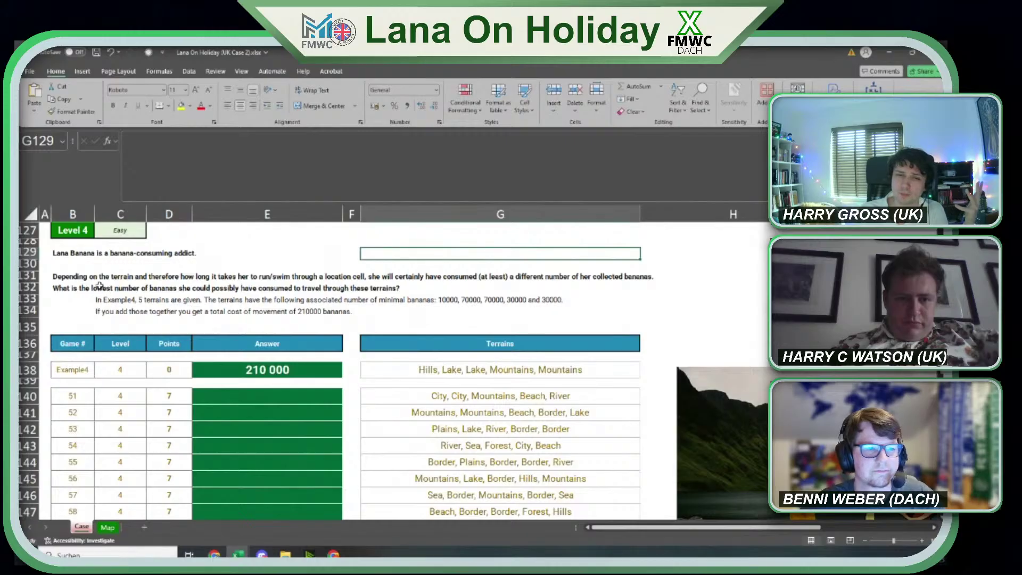
scroll(147, 317, "down", 10)
left_click(204, 361)
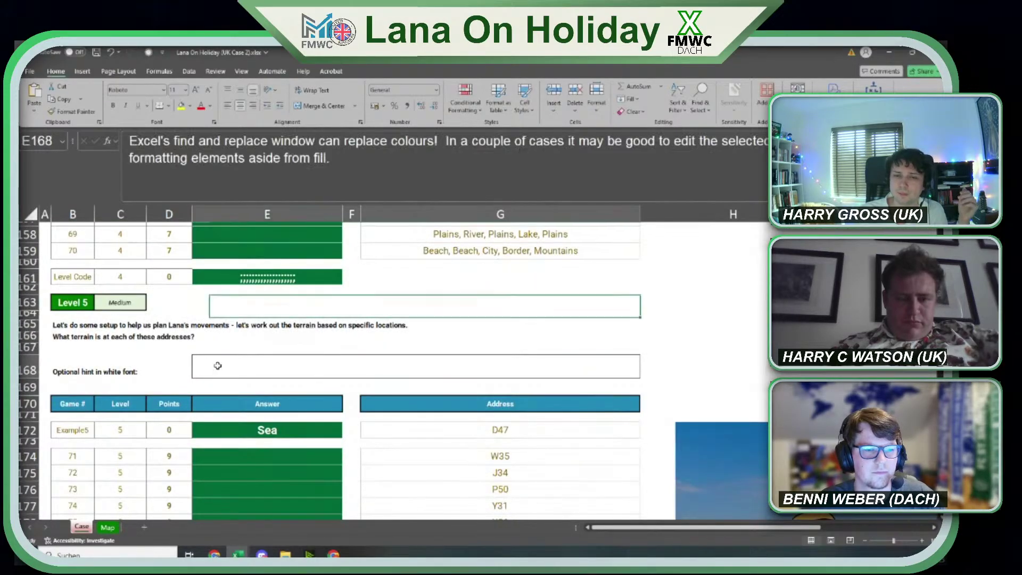
left_click(189, 107)
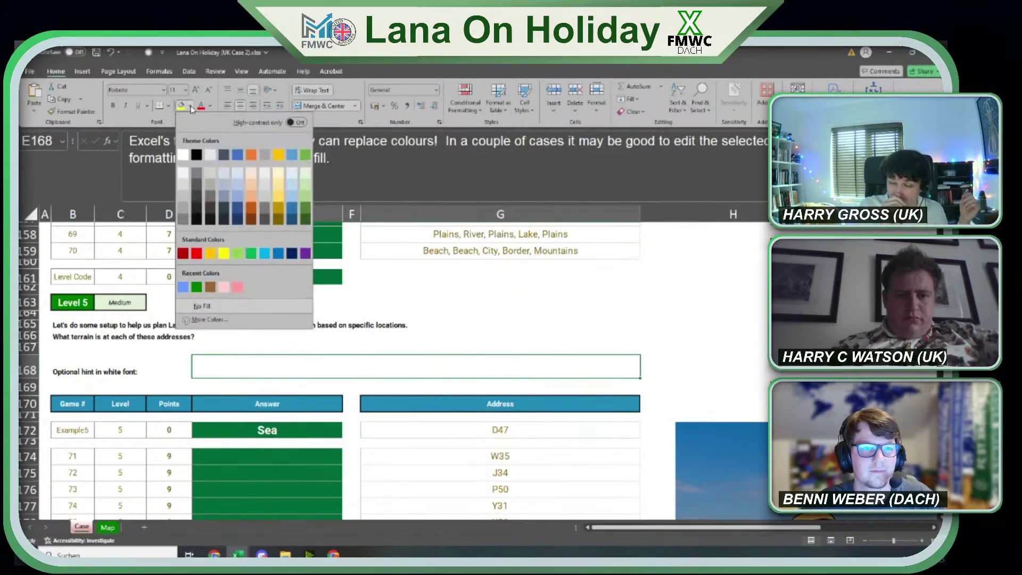
left_click(211, 106)
left_click(216, 235)
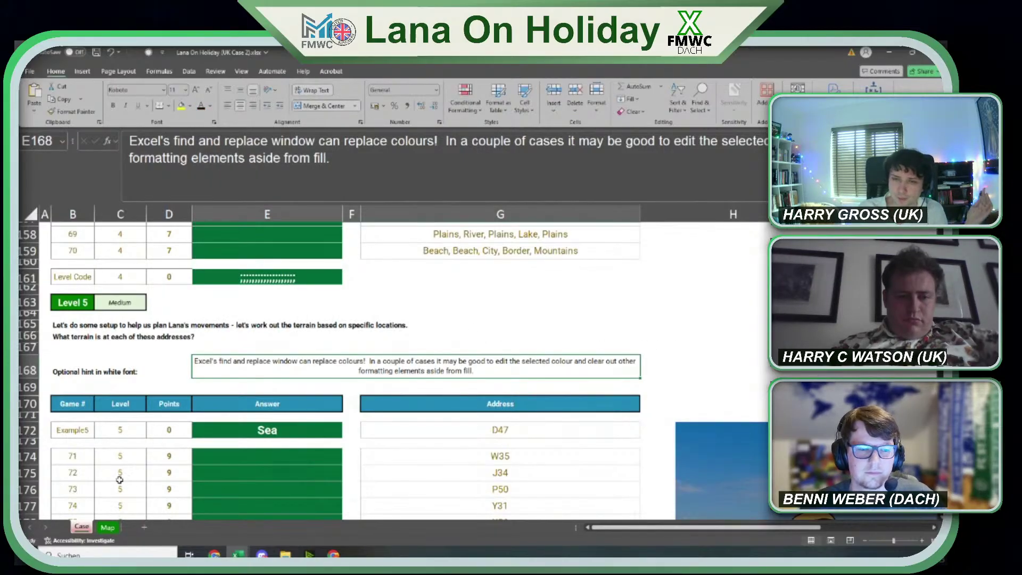
left_click(108, 527)
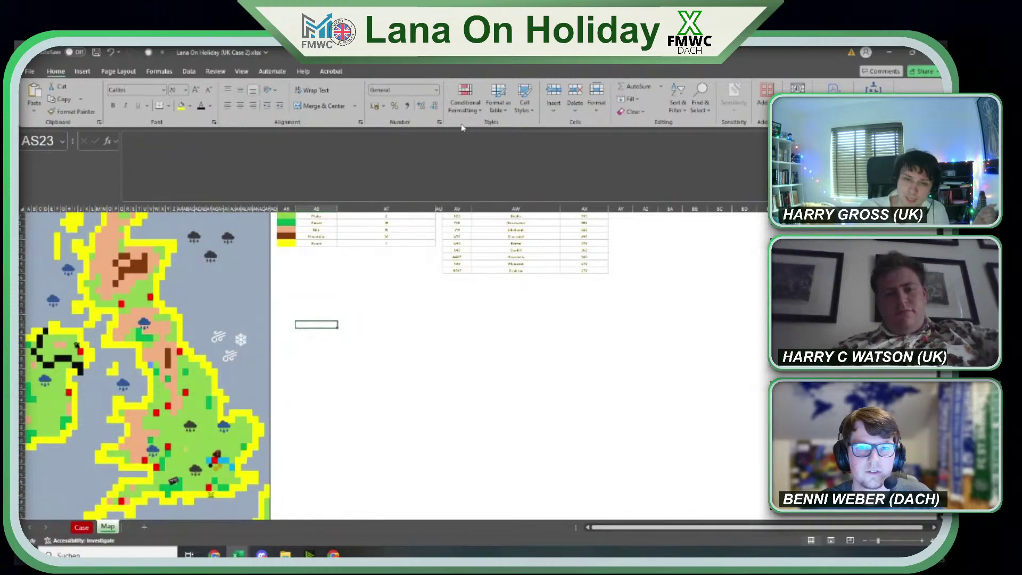
key("ctrl+f")
left_click(606, 387)
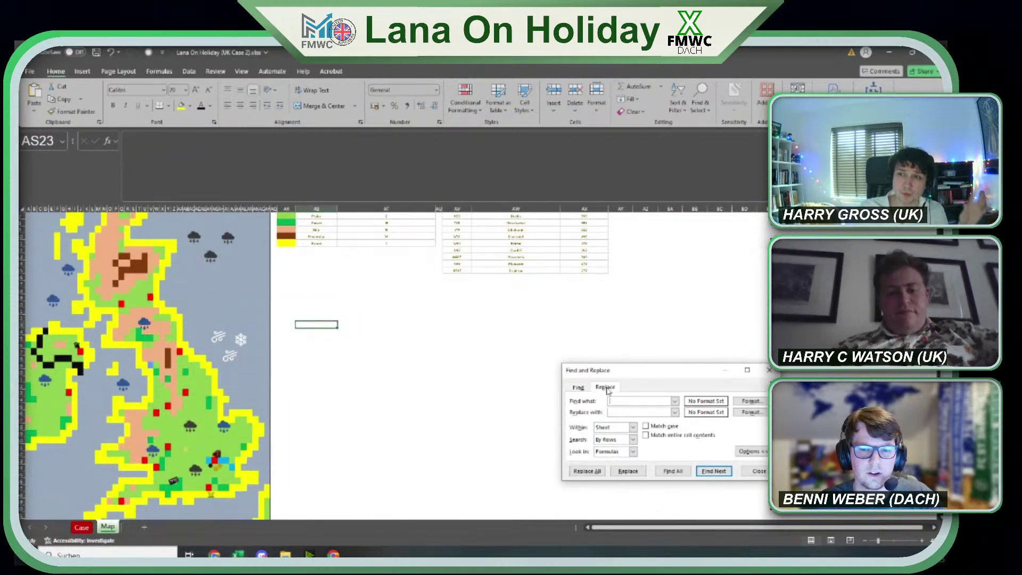
left_click(747, 401)
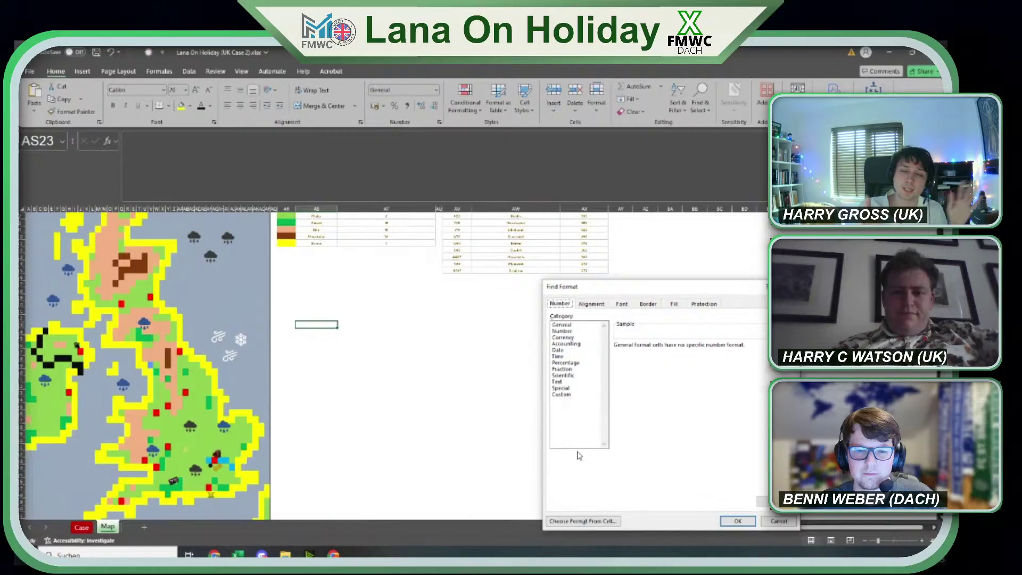
left_click(580, 523)
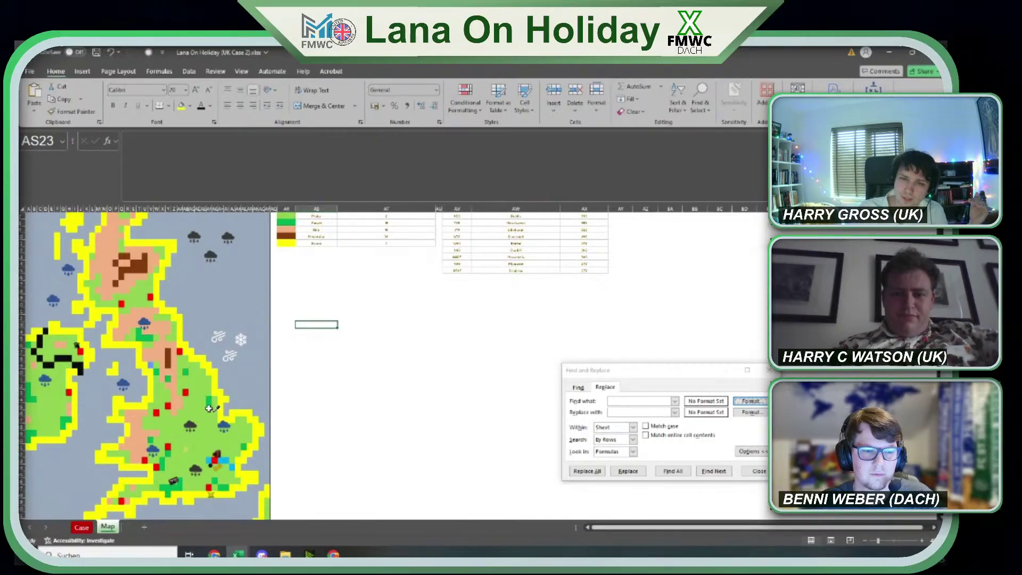
left_click(769, 369)
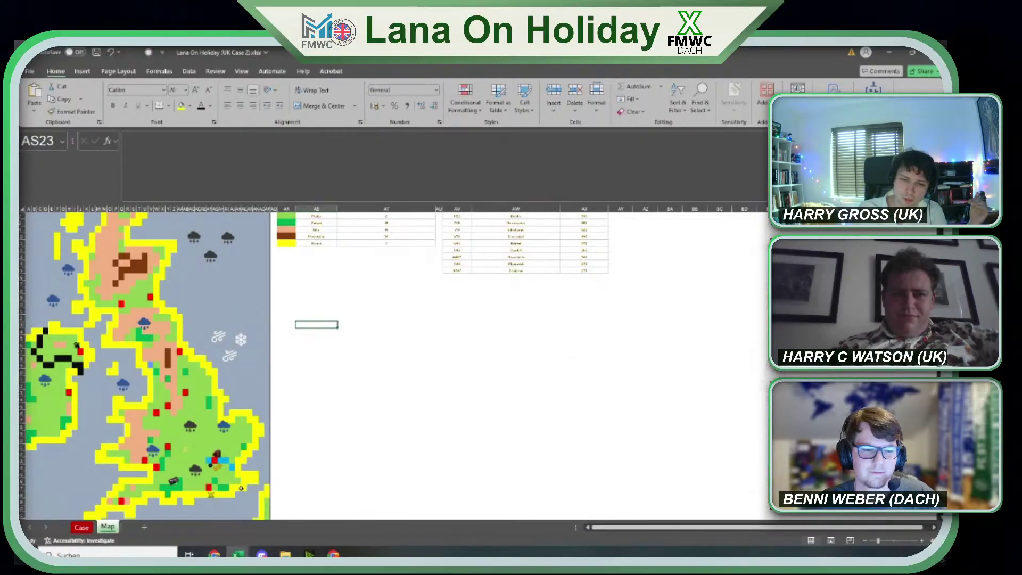
Create a copy of the Map sheet in the same workbook, placed before the Case sheet.
right_click(108, 528)
left_click(149, 420)
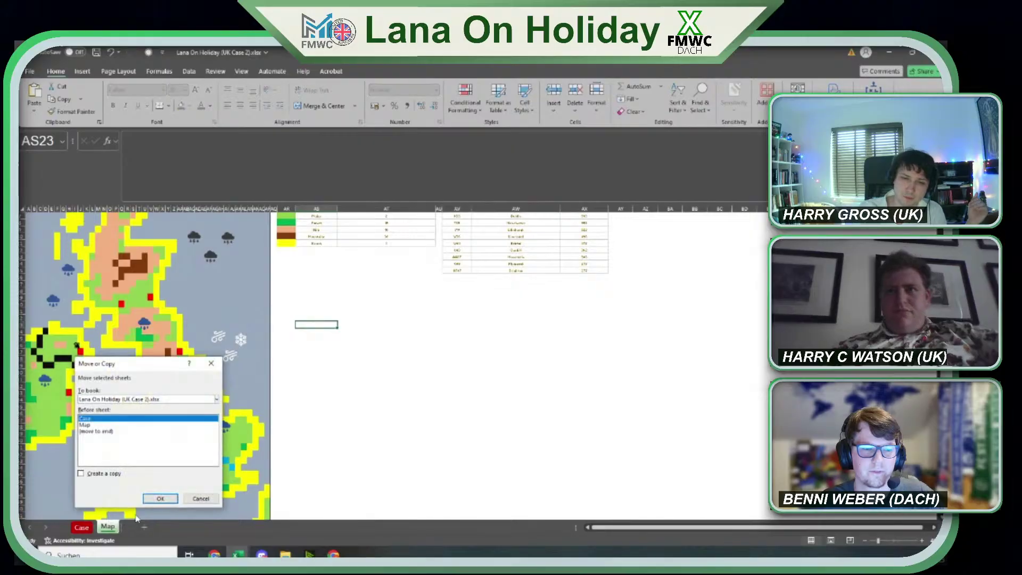
left_click(102, 474)
left_click(161, 498)
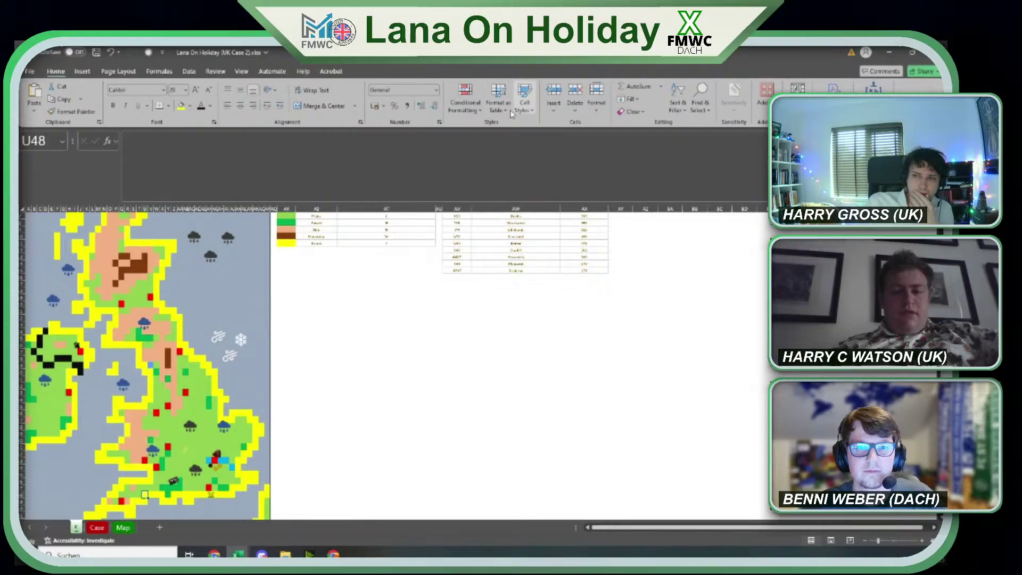
Use Find and Replace to fill all cells matching the light green format of map cell AD32 with the text Plains.
key("ctrl+f")
left_click(604, 398)
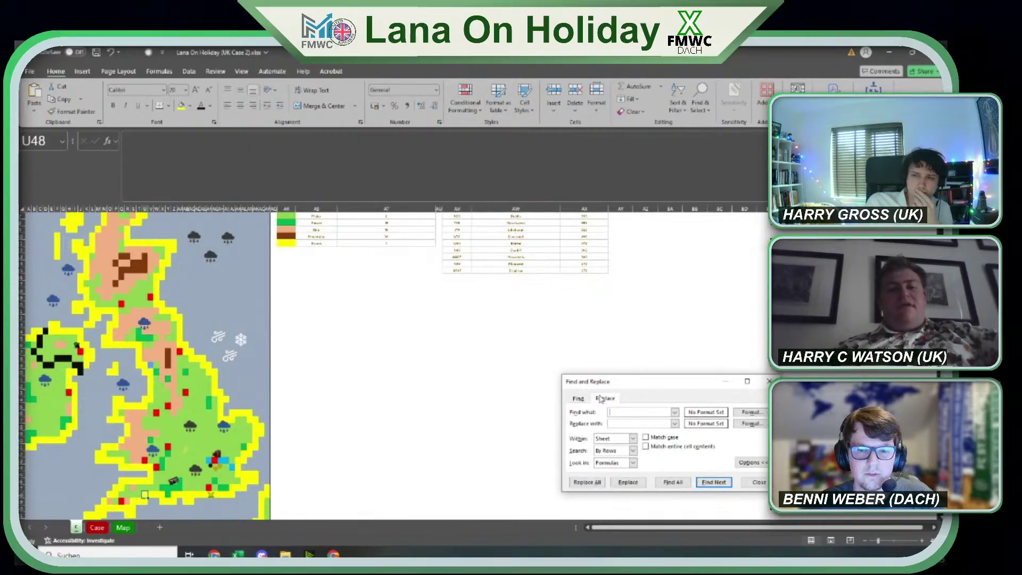
left_click(751, 412)
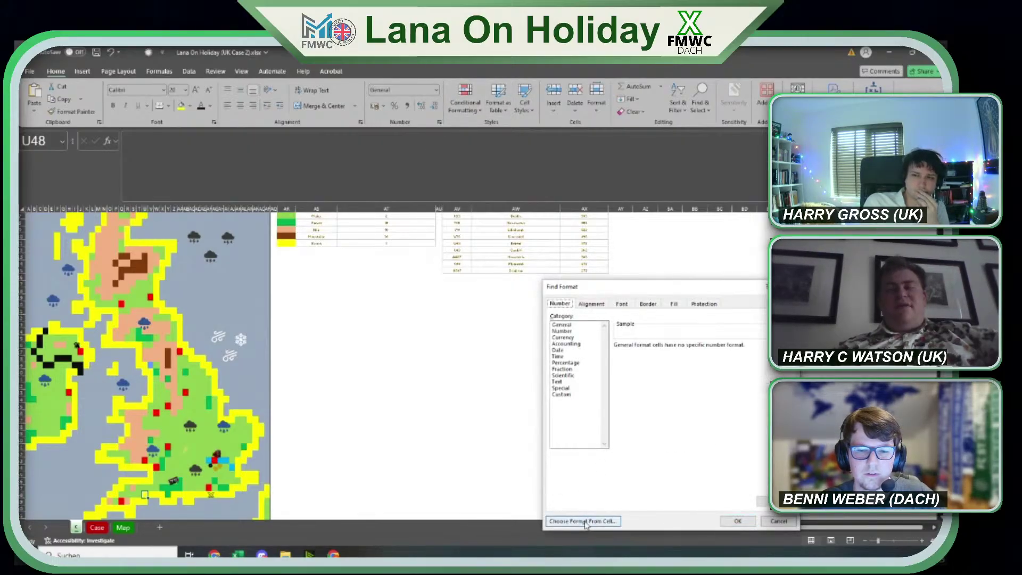
left_click(596, 520)
left_click(198, 385)
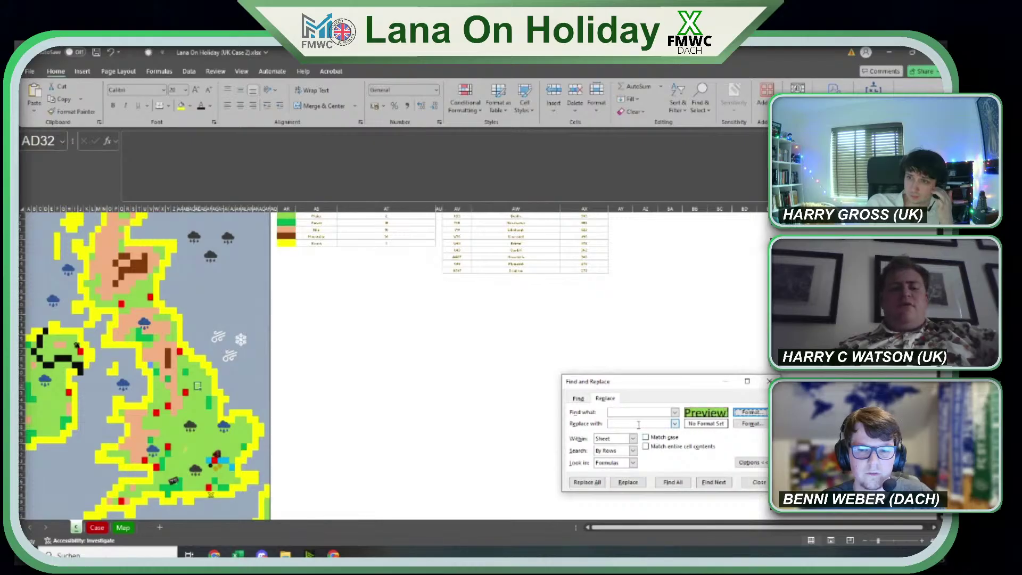
left_click(315, 217)
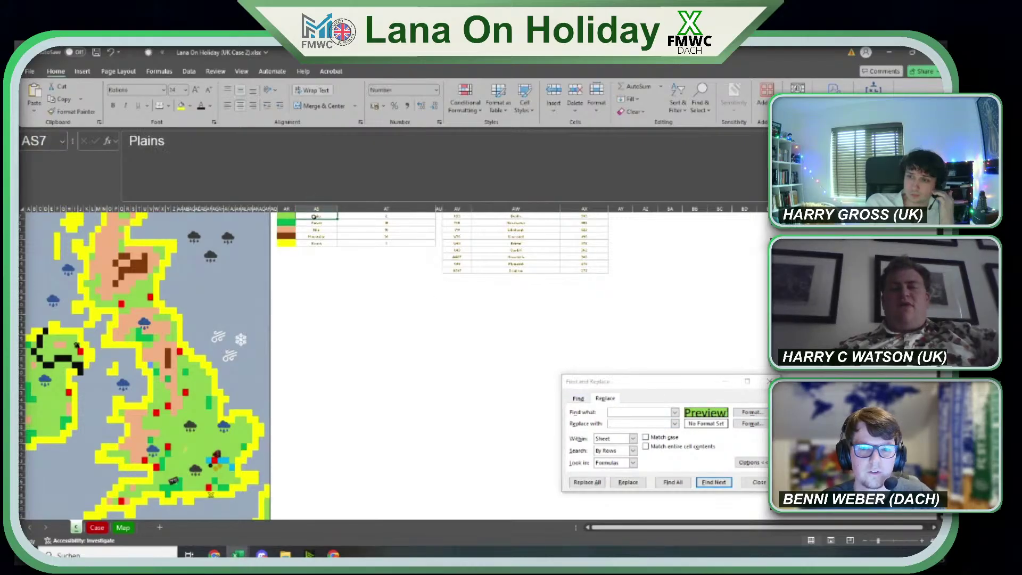
left_click(674, 423)
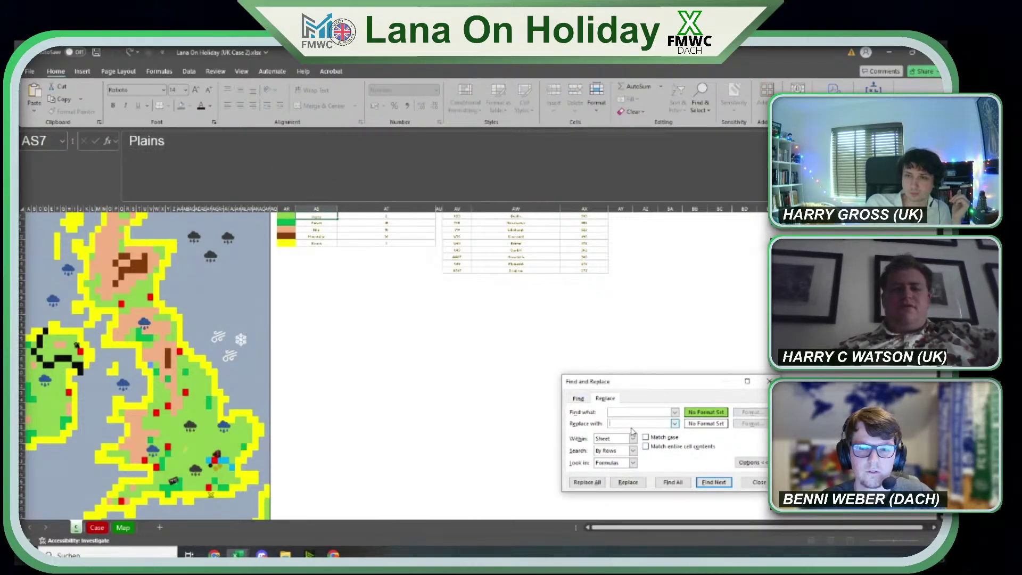
left_click(665, 431)
left_click(579, 482)
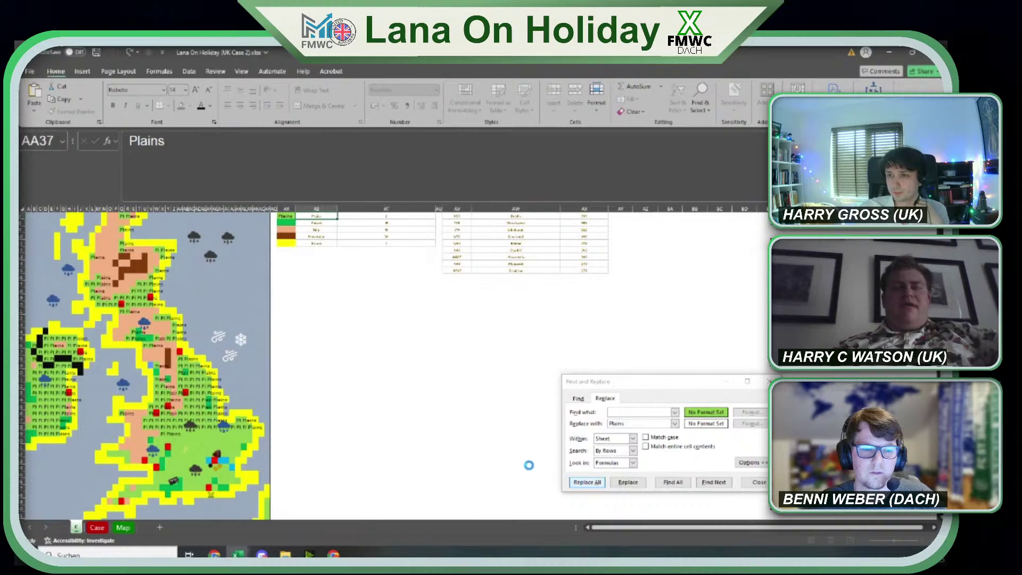
left_click(484, 326)
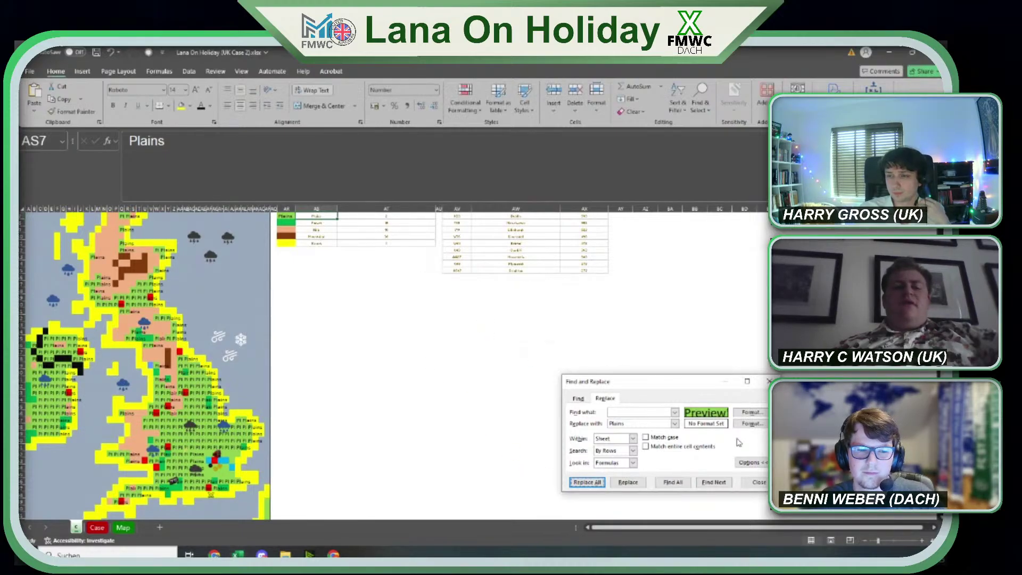
Open the format settings for the search criterion in Find and Replace.
left_click(751, 412)
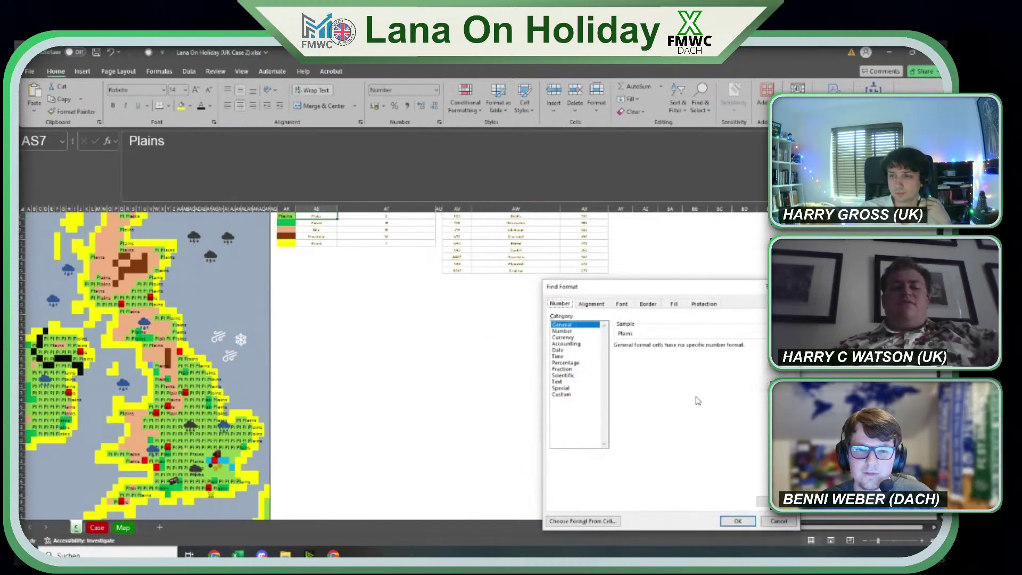
Review the font, border, protection, alignment and number settings of the format being searched for.
left_click(621, 304)
left_click(655, 334)
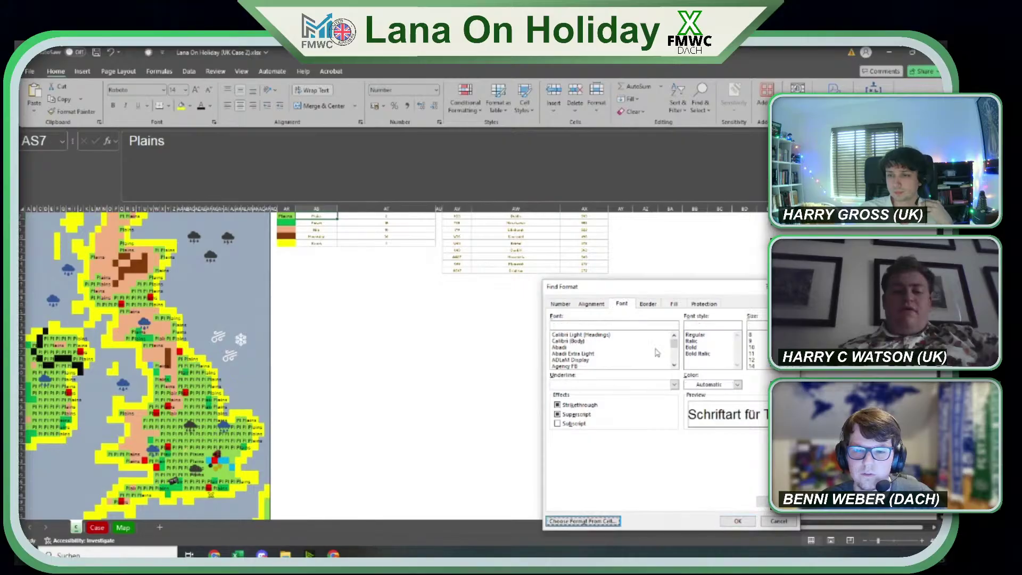
left_click(648, 303)
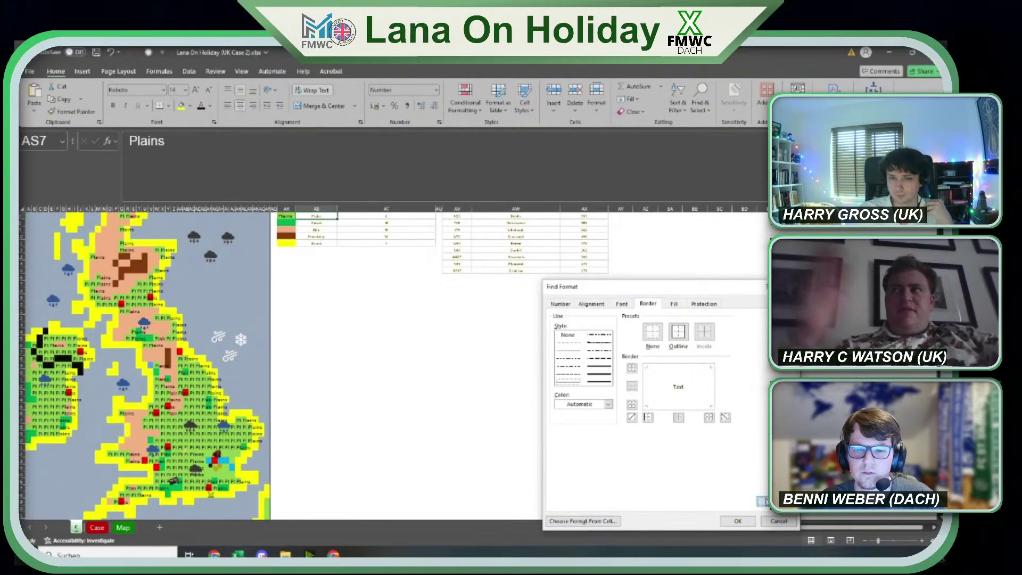
left_click(704, 304)
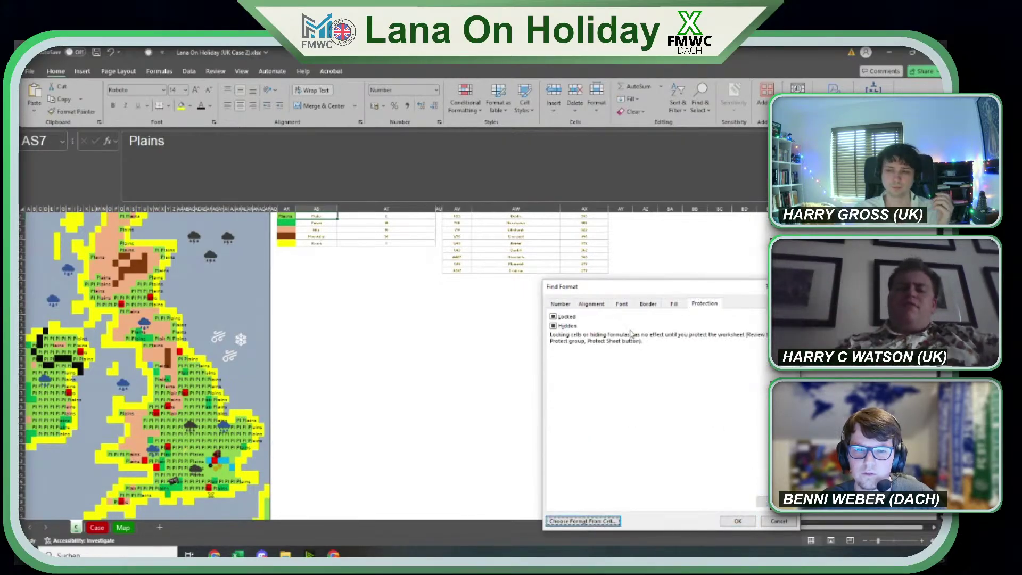
left_click(621, 304)
left_click(593, 304)
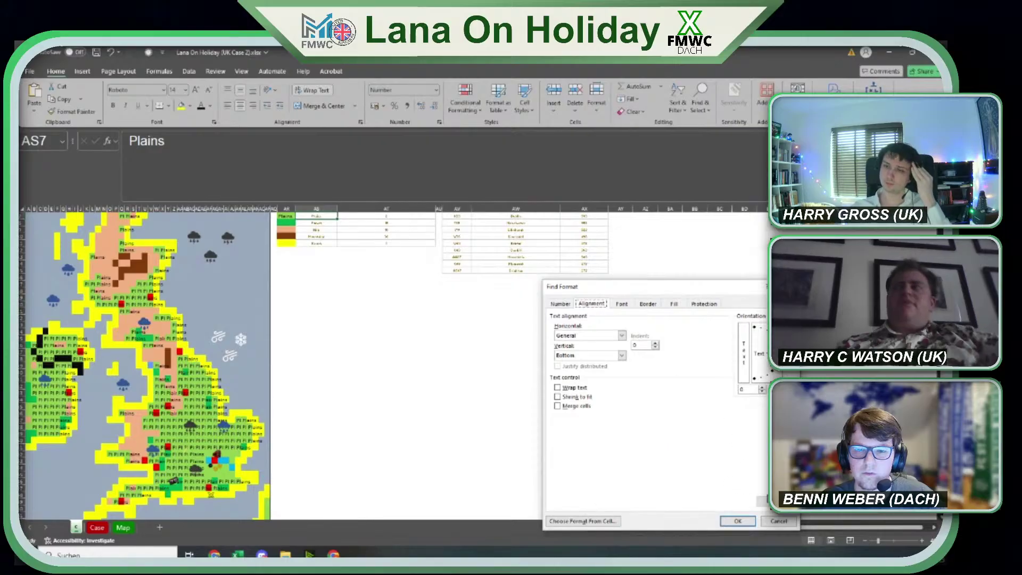
left_click(561, 304)
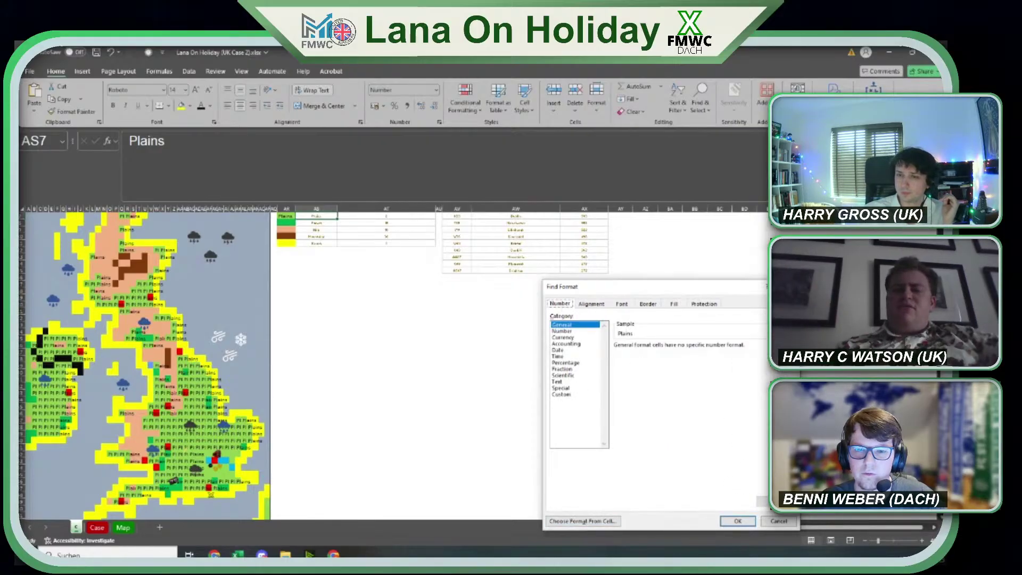
Accept the green fill as the search format and replace all matching cells on the sheet with "Plains".
left_click(737, 521)
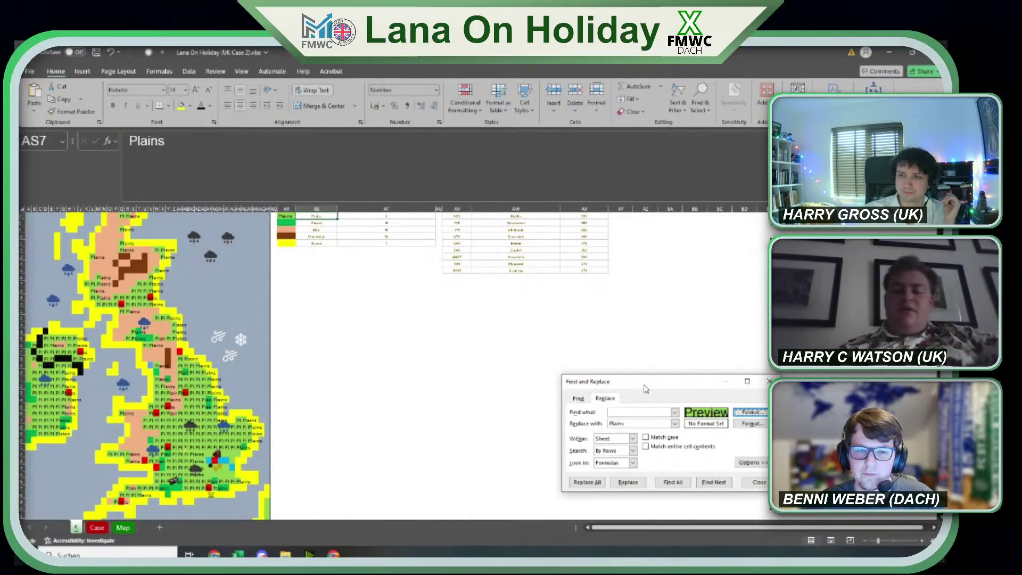
left_click(587, 482)
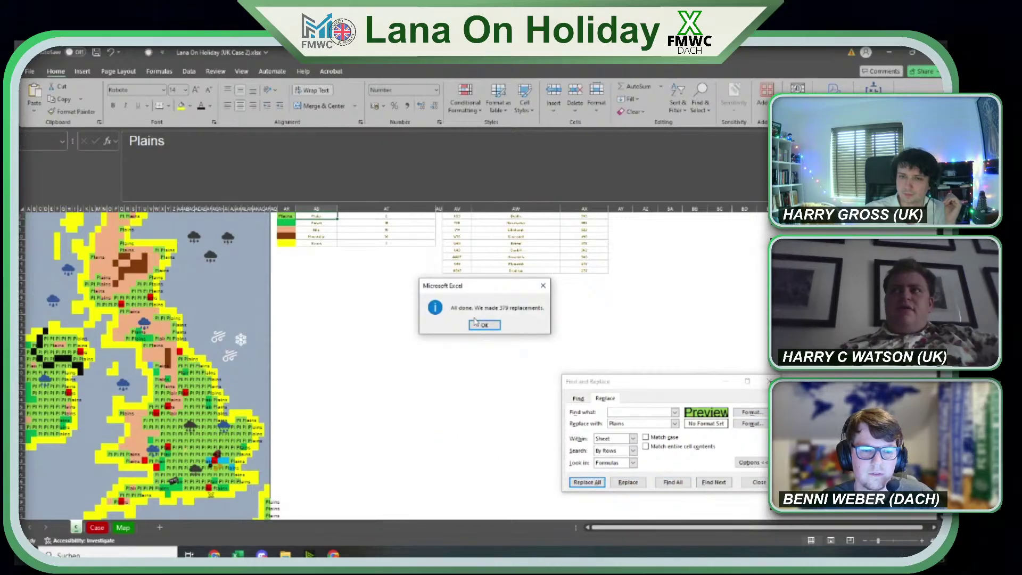
left_click(484, 323)
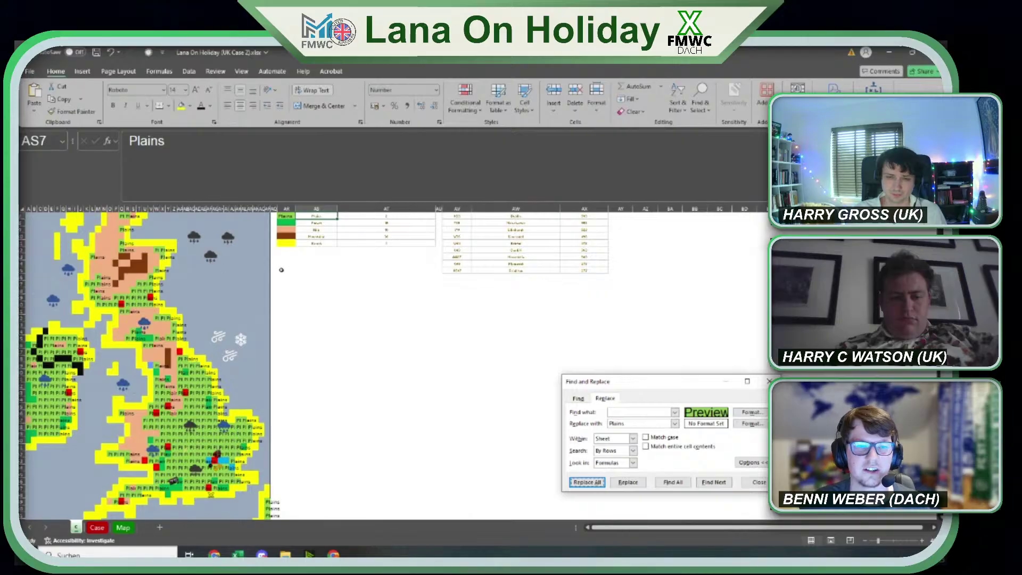
Highlight the terrain legend's colour cells from AR2 downward and close the Find and Replace dialog.
scroll(281, 270, "up", 2)
left_click_drag(286, 222, 285, 284)
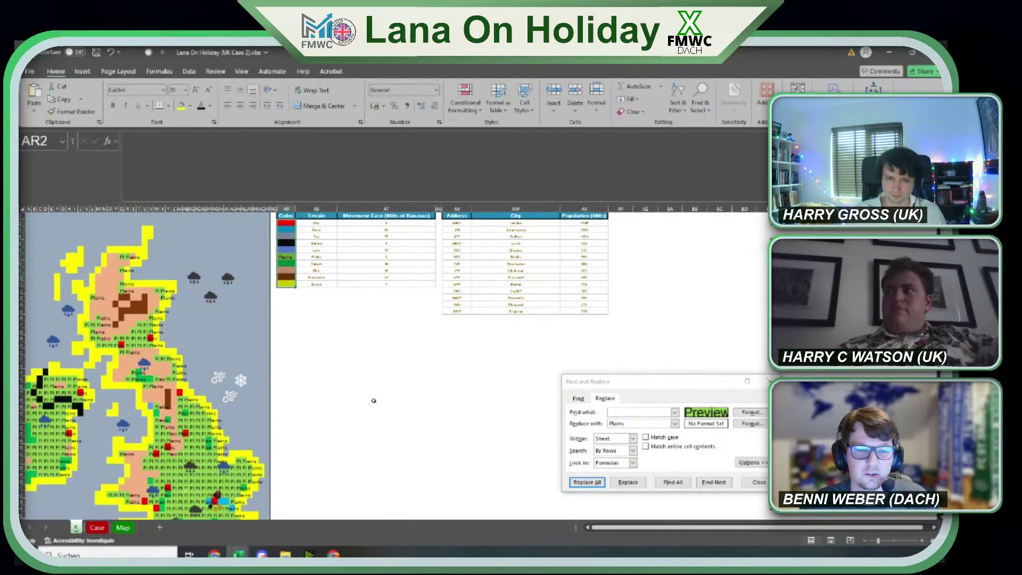
key("Escape")
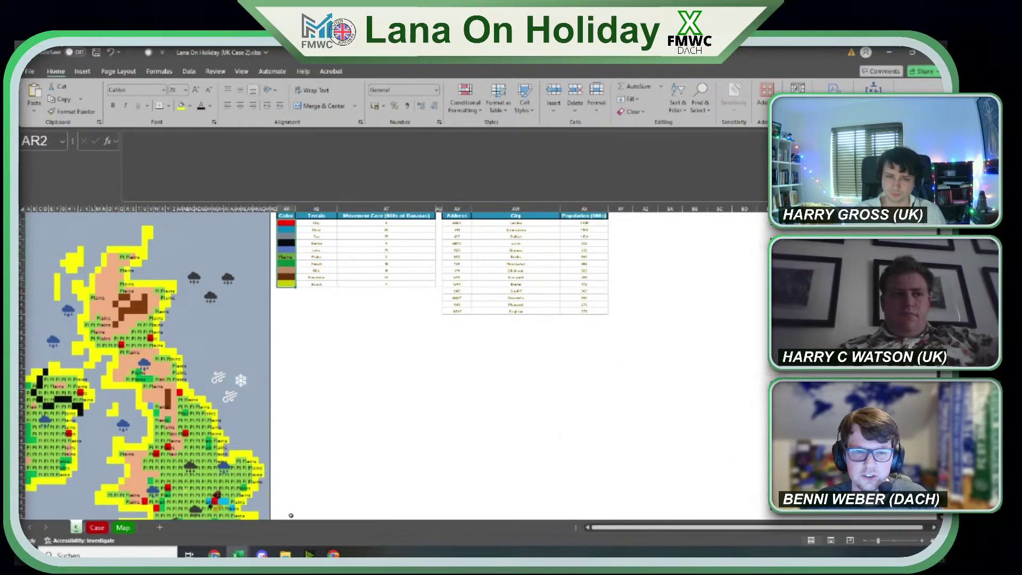
On the Case sheet, enter =INDIRECT("c!"&G174) in E174 to return the terrain at the first Level 5 address.
left_click(98, 527)
left_click(278, 453)
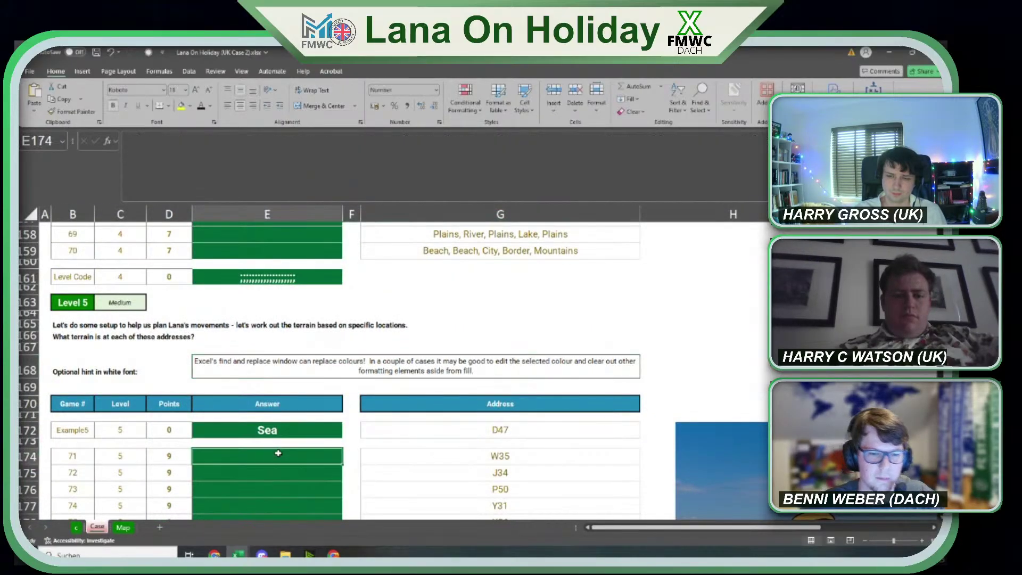
type("=ind")
key("Tab")
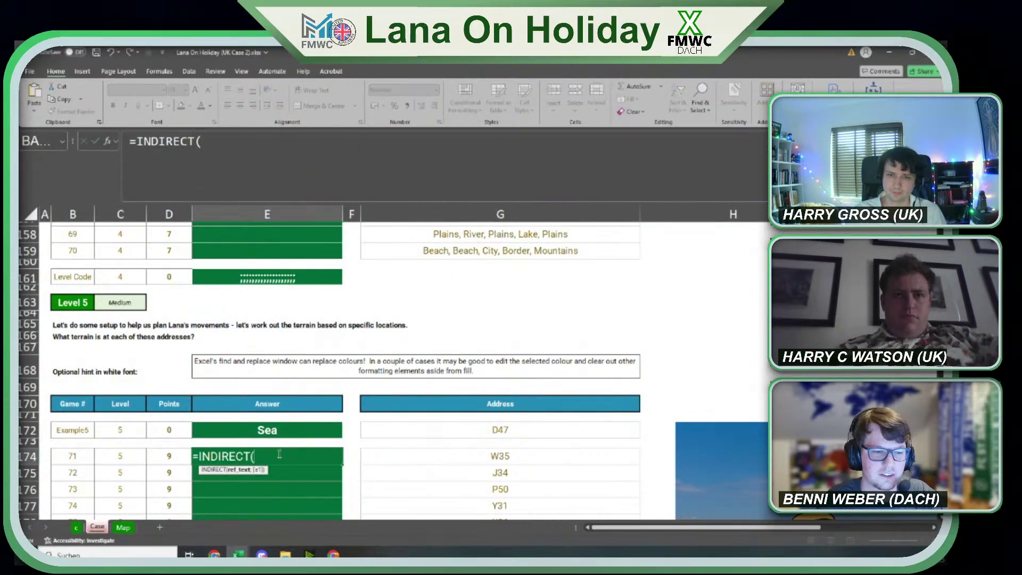
type("\"c!\"&0")
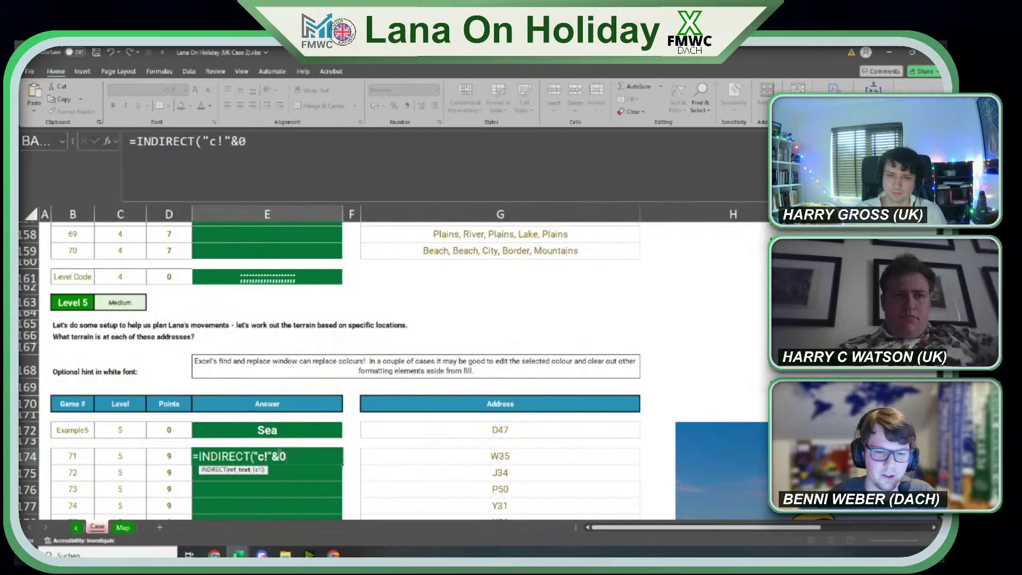
key("BackSpace")
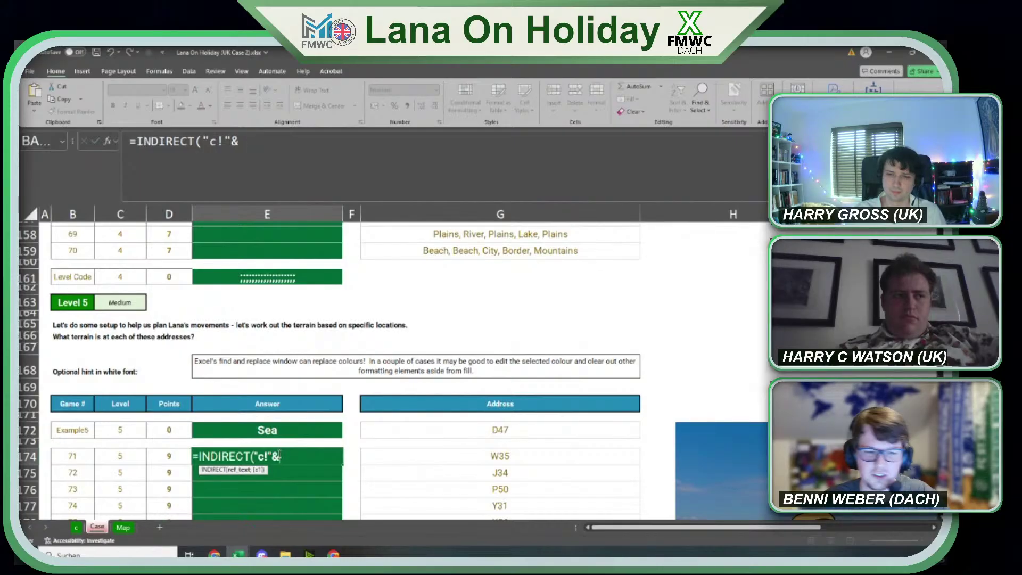
left_click(406, 455)
type(")")
key("ctrl+Return")
Copy the INDIRECT formula from E174 to all Level 5 answer cells down to E193.
key("ctrl+c")
key("Left")
key("ctrl+Down")
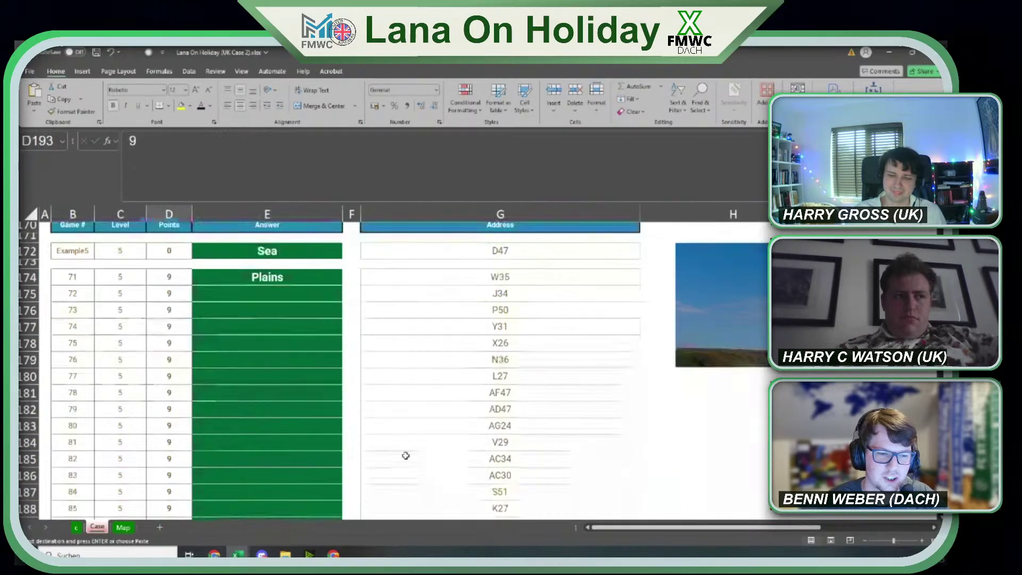
key("Right")
key("ctrl+shift+Up")
key("ctrl+v")
key("ctrl+Up")
key("ctrl+Up")
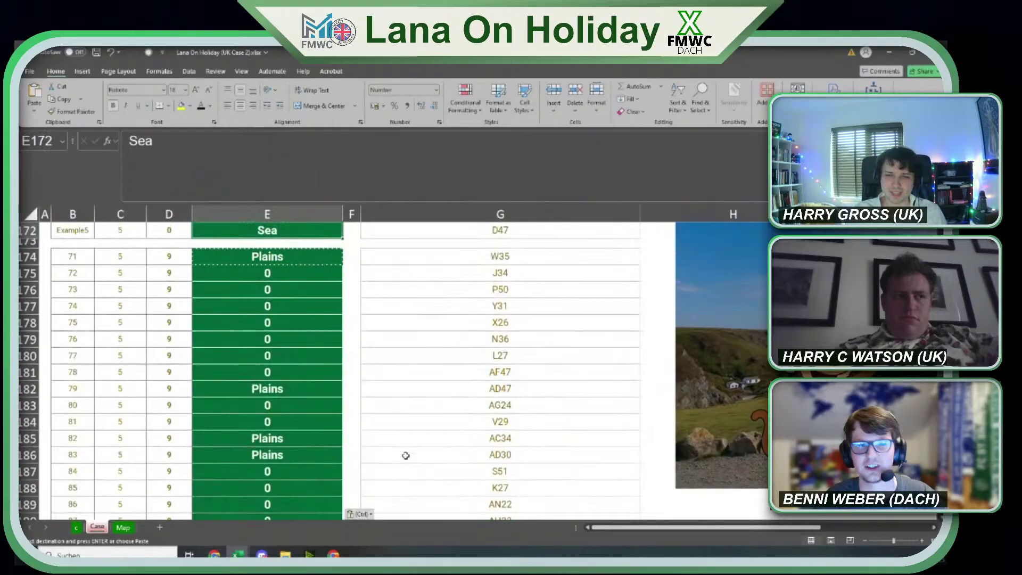
key("Escape")
Check the formulas in E174 and E182, the remaining Level 5 answers and the start of the Level 6 task.
key("Down")
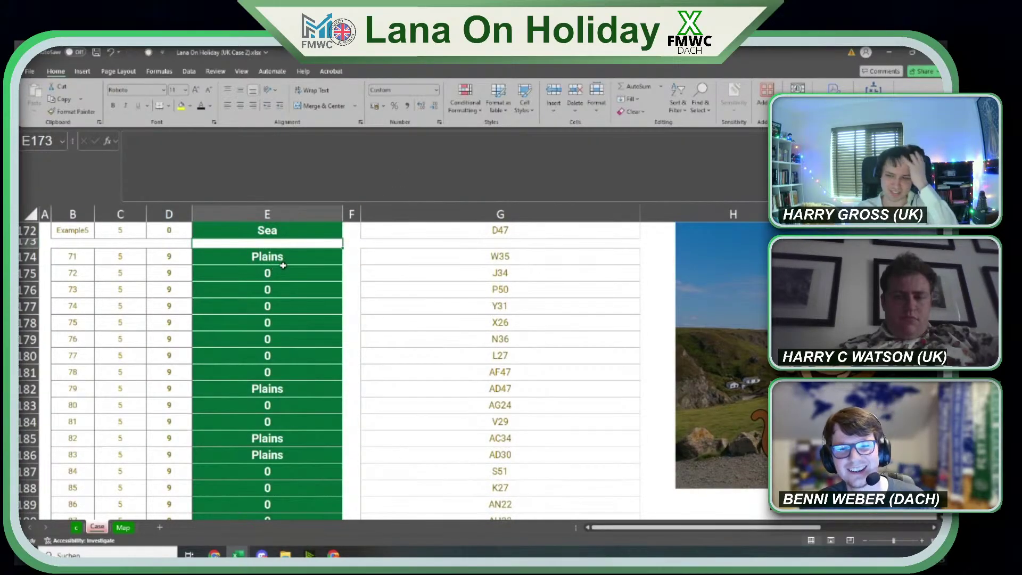
key("Down")
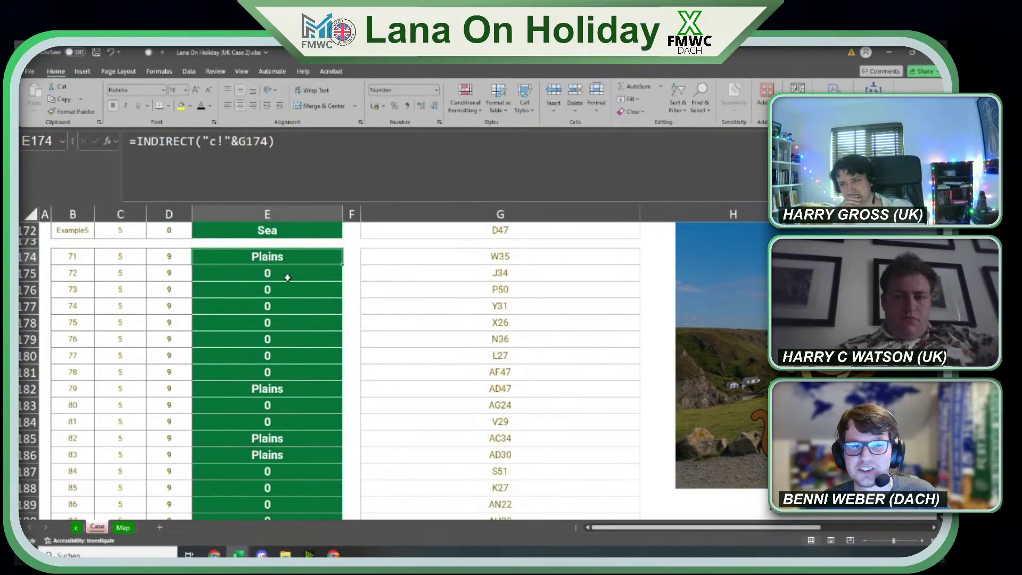
left_click(292, 388)
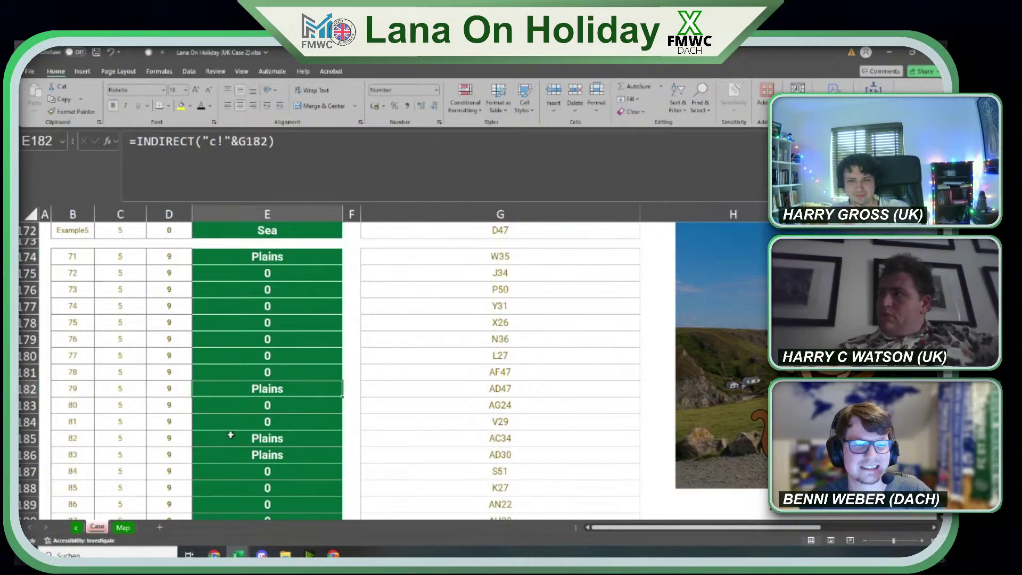
scroll(226, 434, "down", 4)
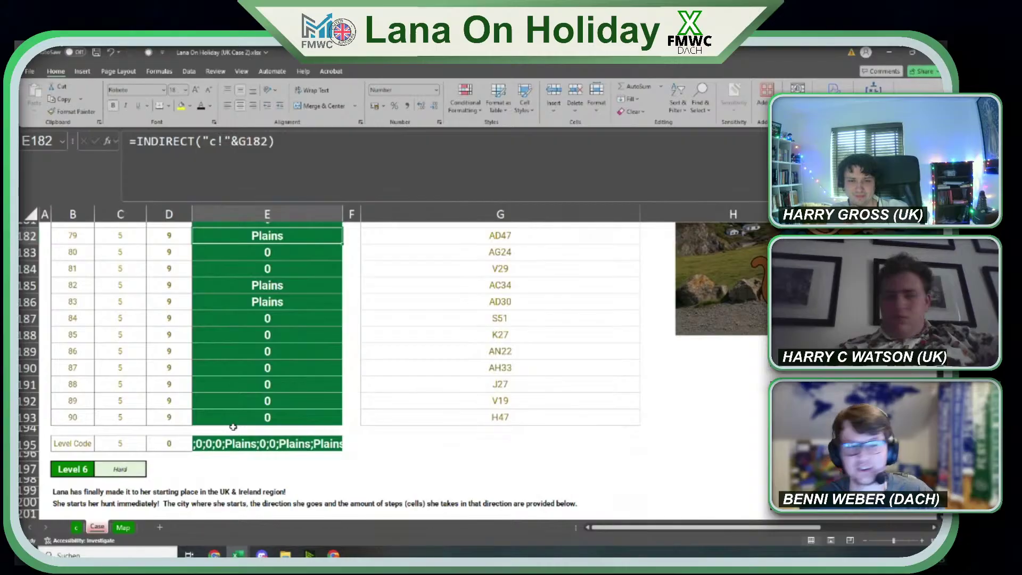
scroll(234, 429, "down", 1)
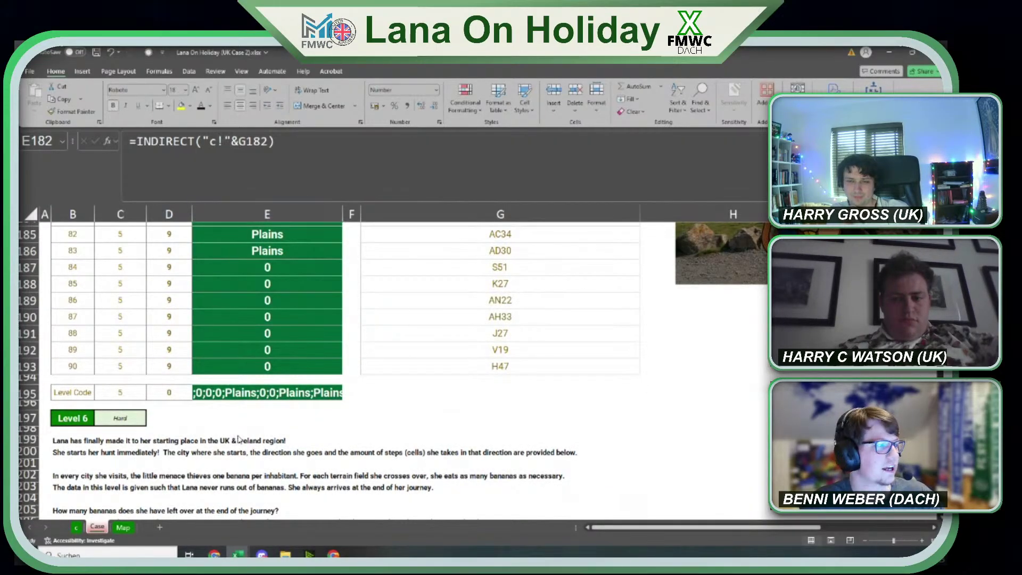
Switch to the FMWC-DACH workbook and read its Level 5 task and the hidden white-font hint in C197.
key("alt+Tab")
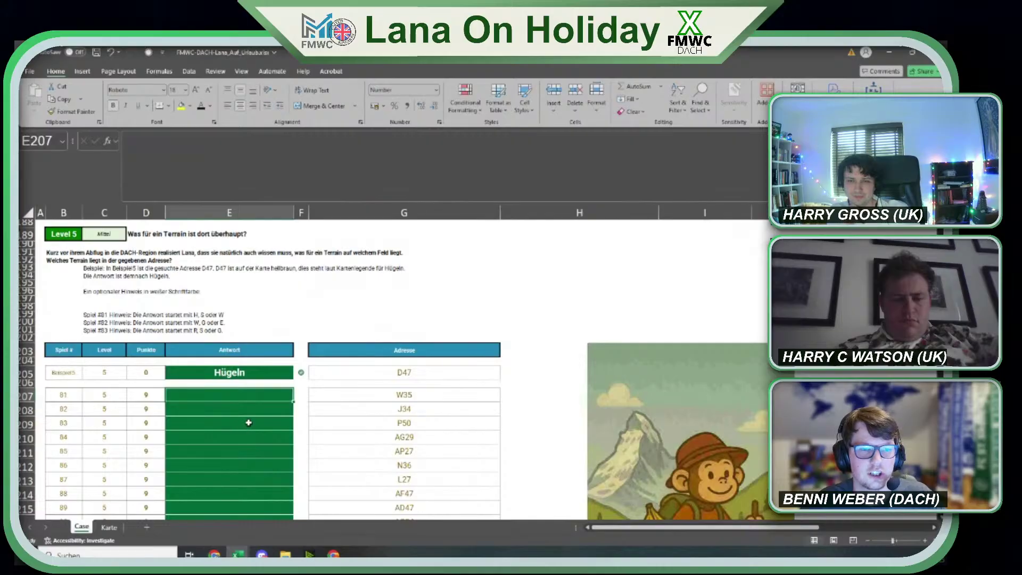
scroll(652, 448, "down", 1)
scroll(653, 448, "down", 1)
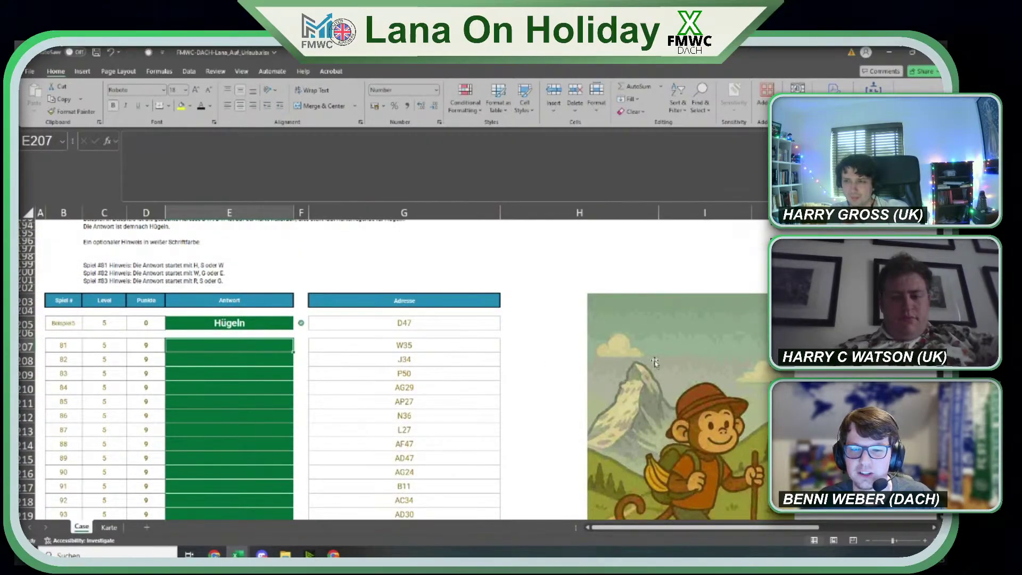
scroll(319, 394, "up", 1)
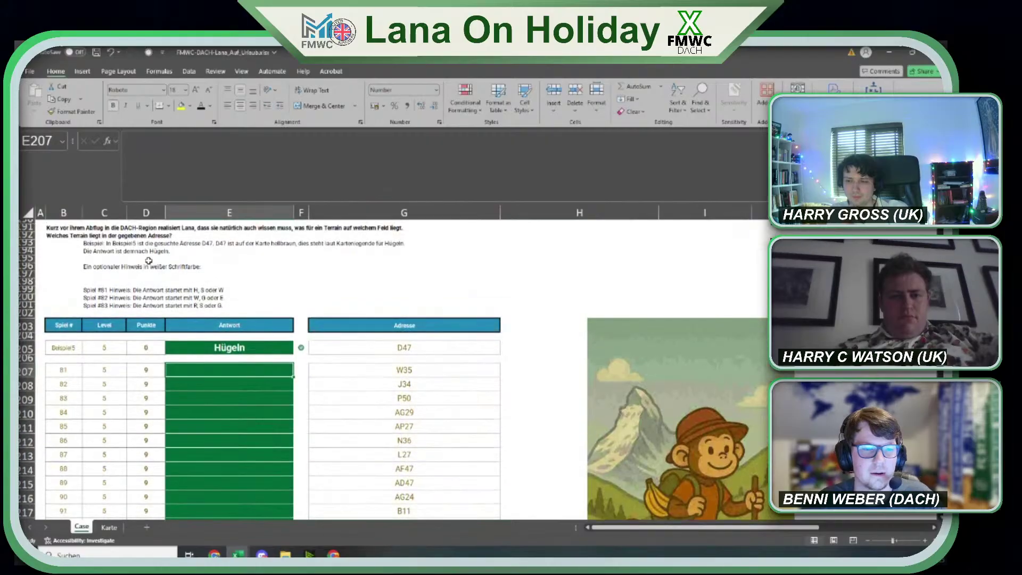
left_click(109, 275)
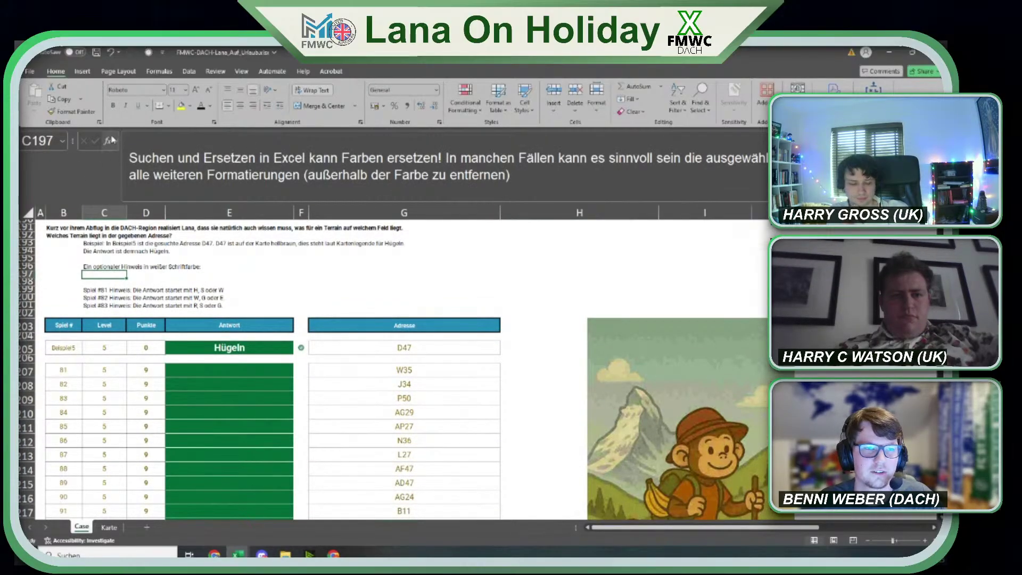
scroll(236, 380, "up", 1)
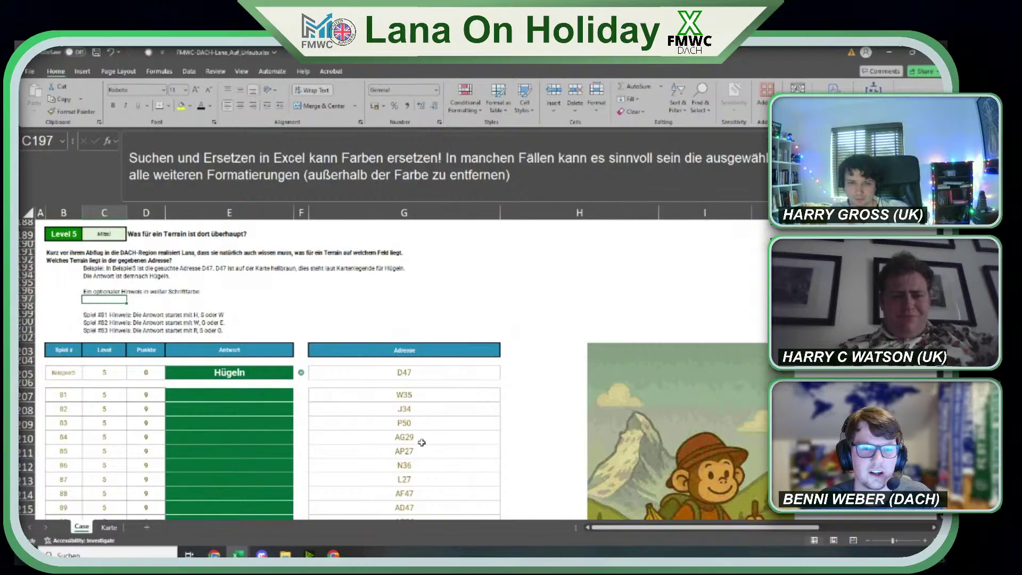
Examine the first Level 5 addresses and view the coloured terrain map on the Karte sheet before returning to Case.
left_click_drag(419, 396, 419, 471)
left_click(404, 422)
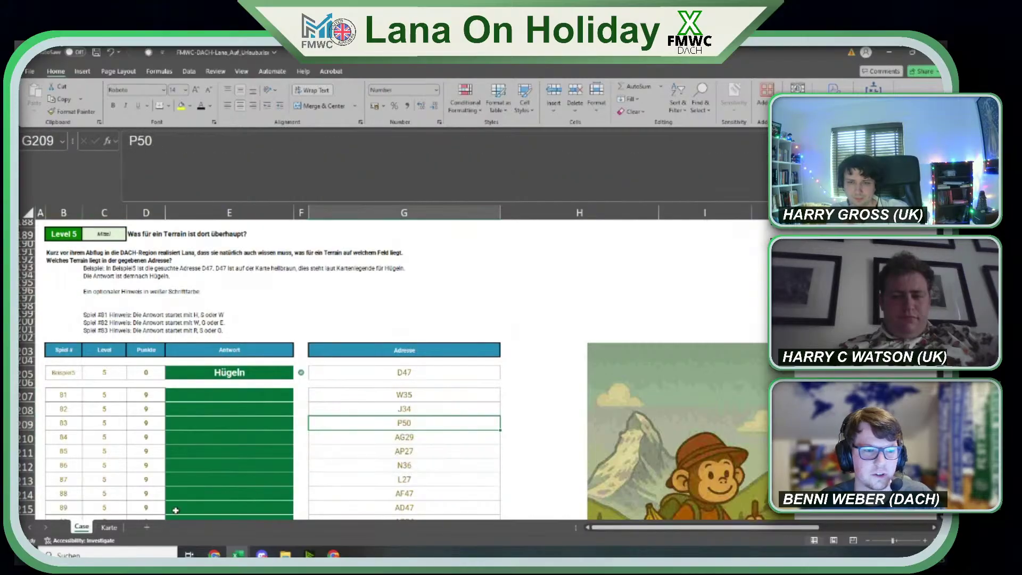
left_click(109, 526)
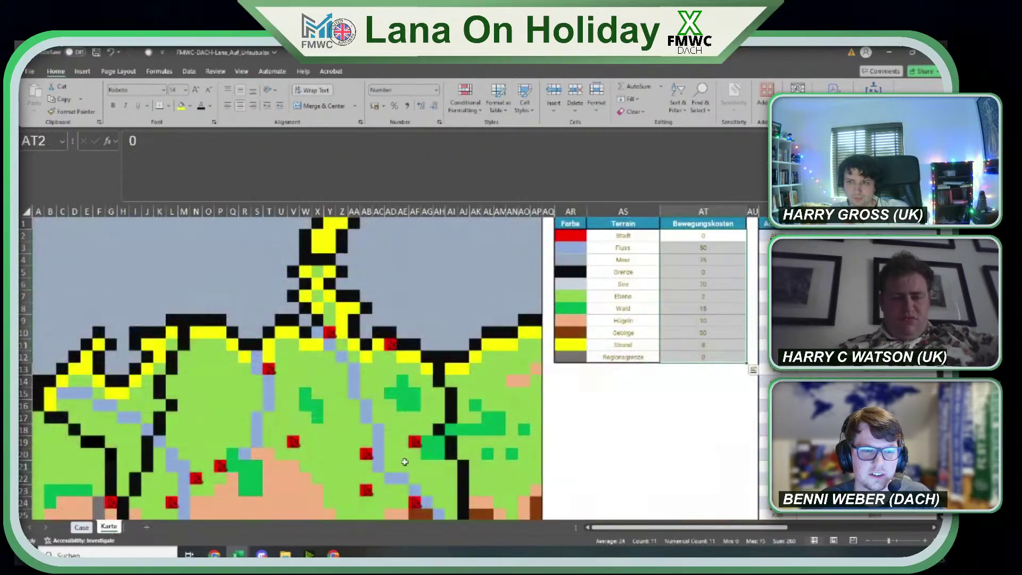
left_click(82, 527)
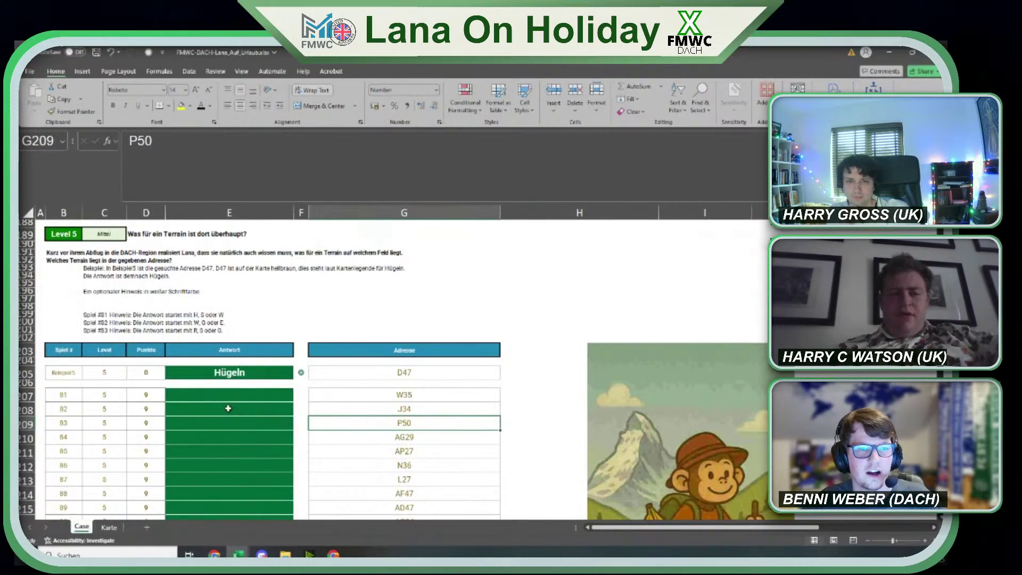
Read the Level 6 task on the Case sheet and select the example's start city, Köln, in G247.
scroll(227, 408, "down", 1)
scroll(227, 408, "down", 6)
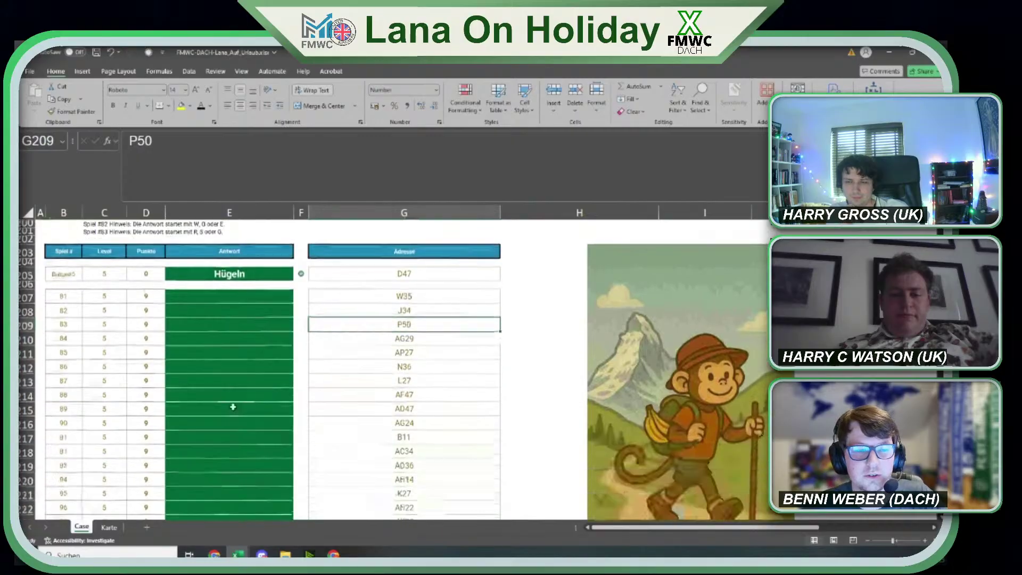
scroll(236, 404, "down", 3)
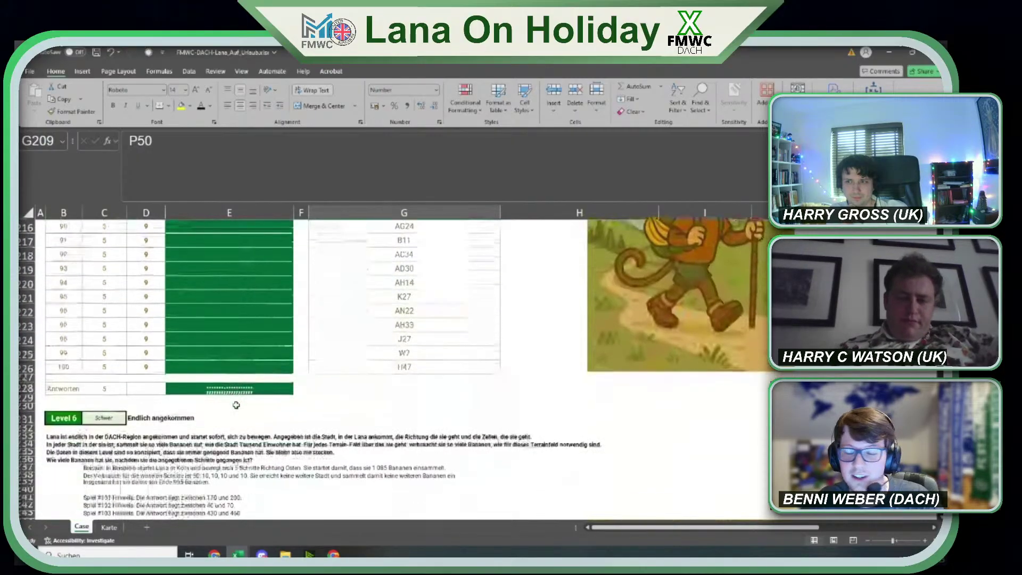
scroll(236, 409, "down", 1)
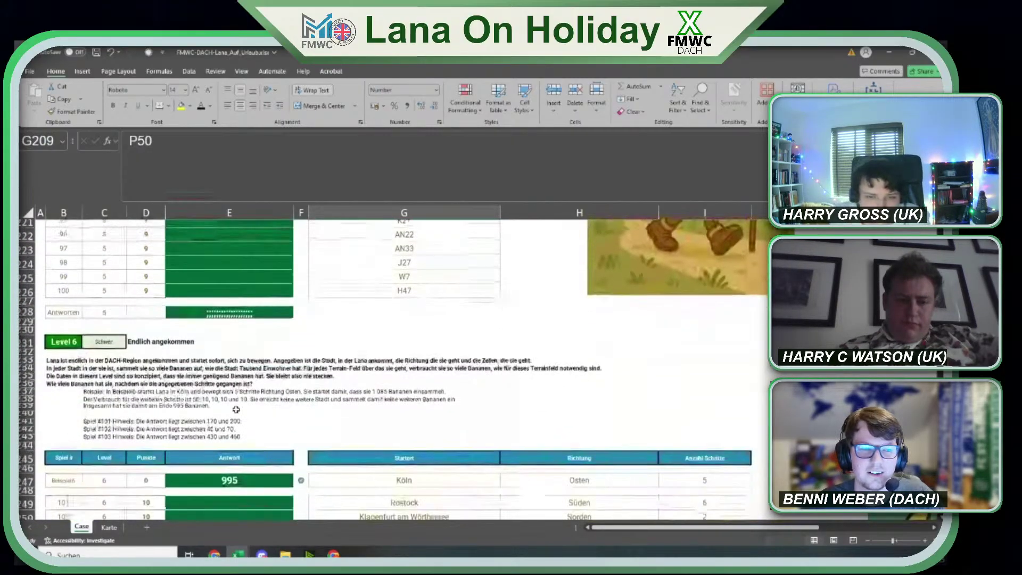
scroll(236, 409, "down", 3)
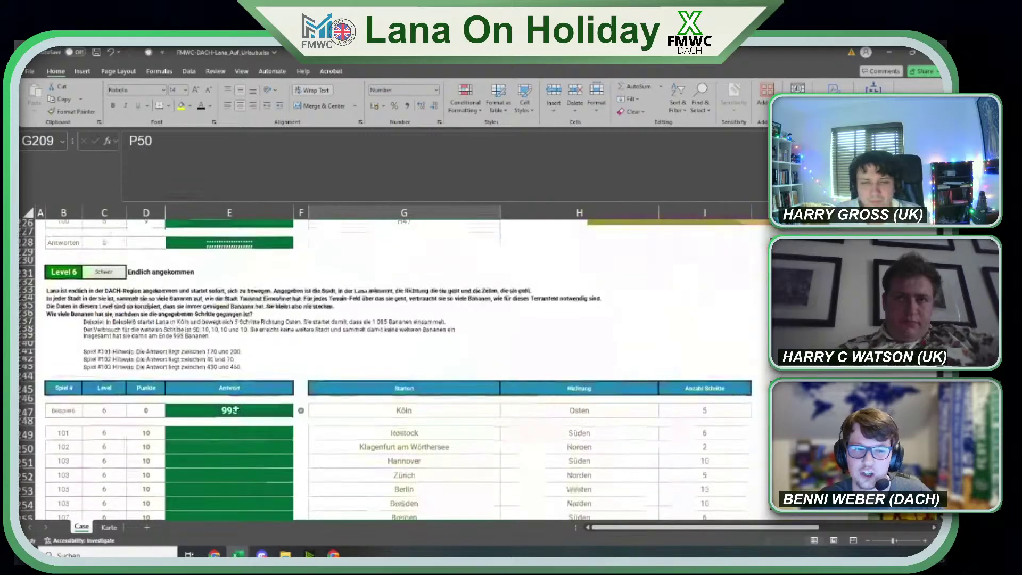
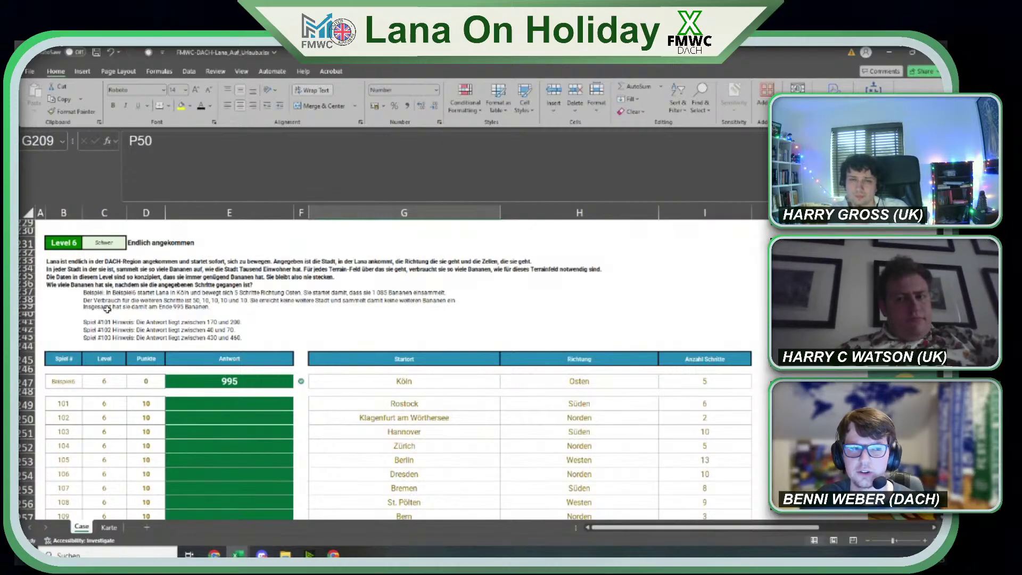
left_click(404, 382)
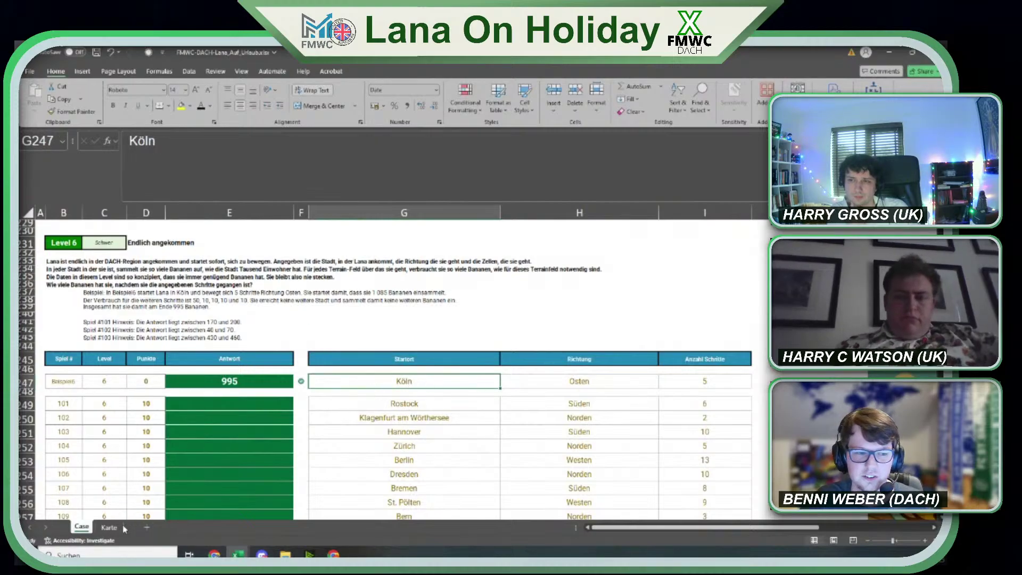
Check the Level 6 example's direction and step count on Case, and locate Köln in cell L24 on the Karte map.
left_click(579, 382)
left_click(714, 384)
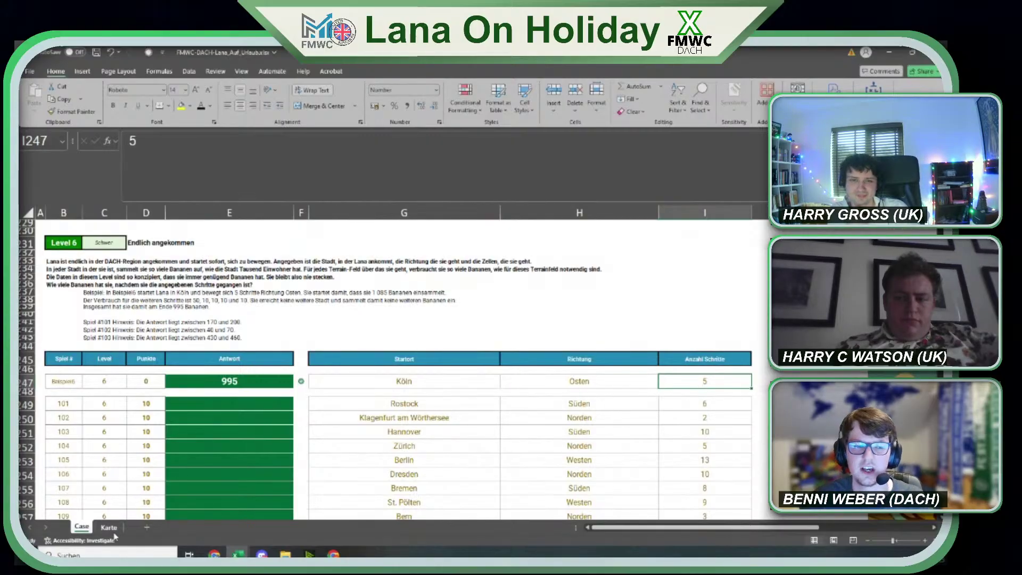
left_click(109, 527)
scroll(173, 415, "down", 2)
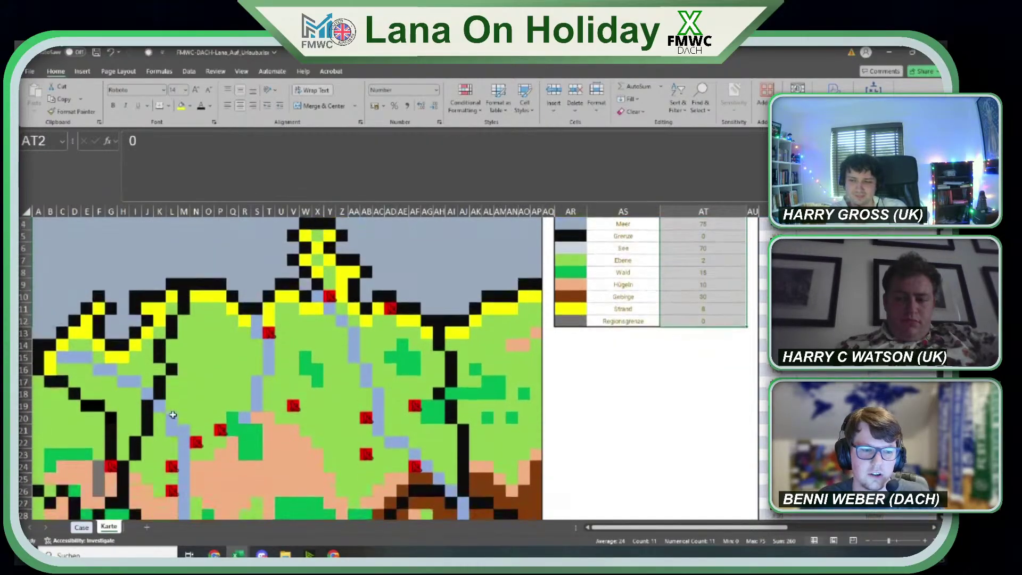
scroll(173, 414, "down", 1)
left_click(174, 429)
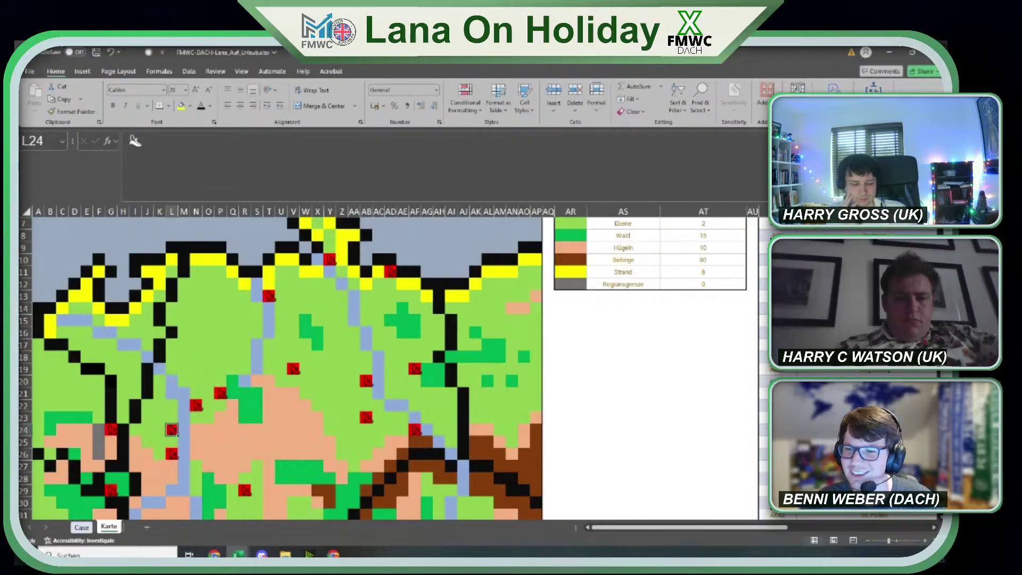
scroll(332, 408, "up", 2)
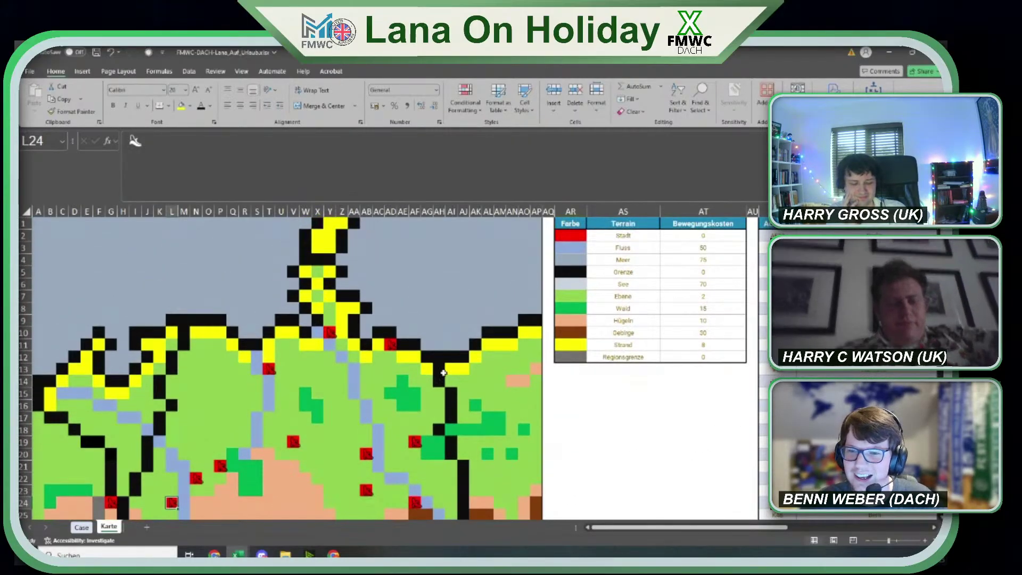
scroll(333, 408, "down", 3)
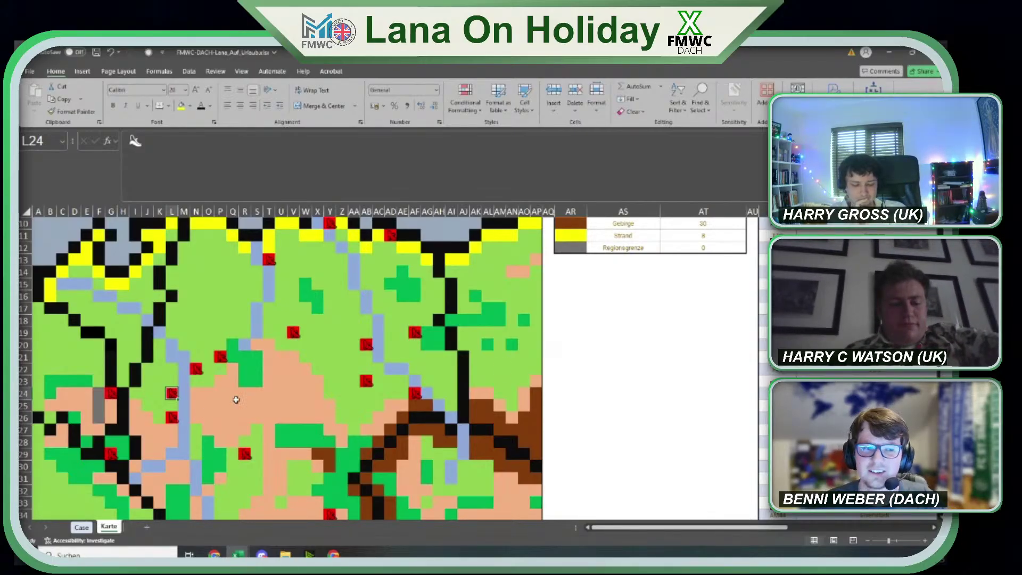
Look up Köln's population in AX6 of the city table on the Karte sheet.
left_click_drag(687, 527, 809, 527)
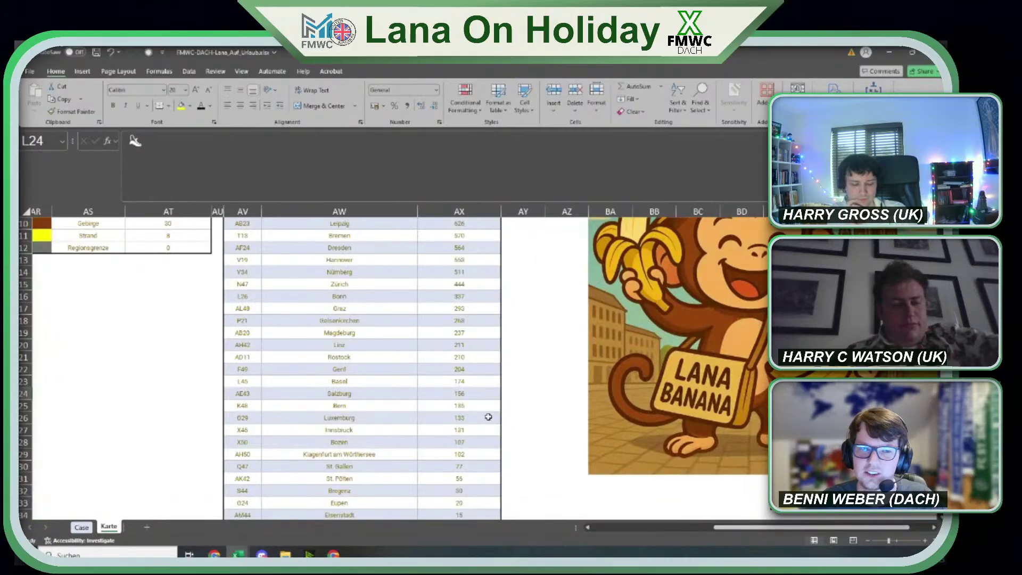
scroll(485, 418, "up", 3)
scroll(485, 417, "up", 1)
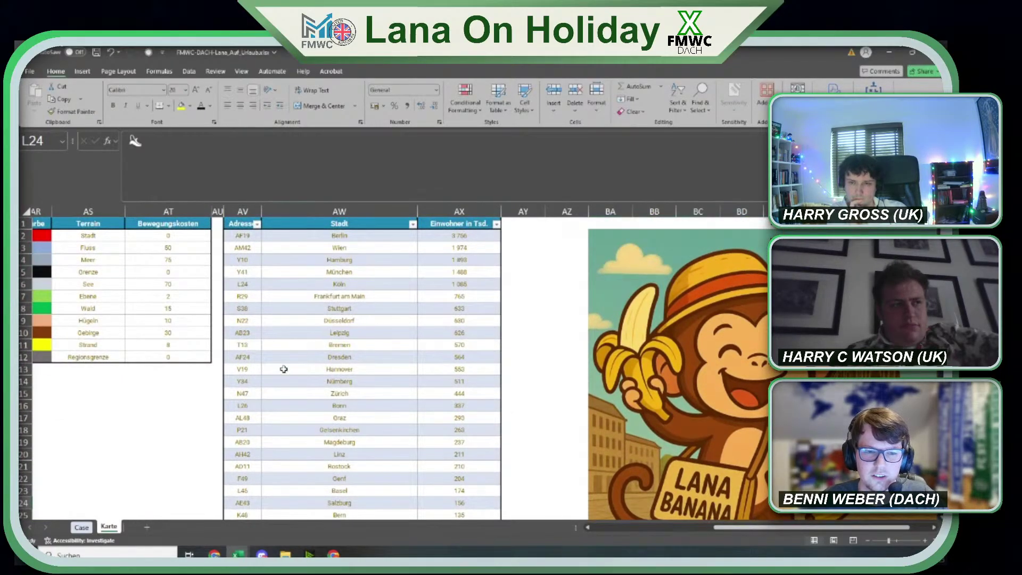
left_click(458, 284)
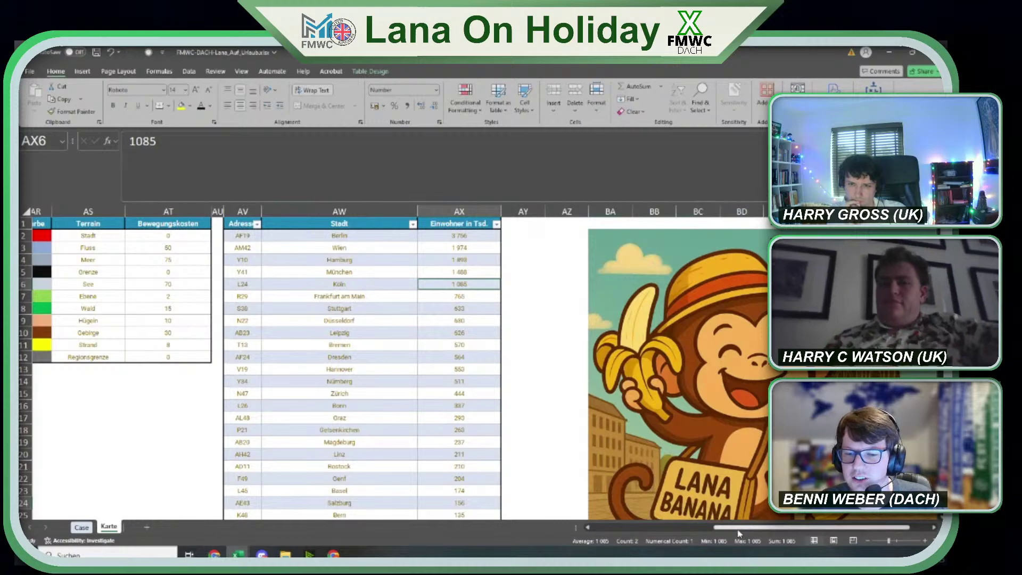
Trace the example route from Köln five cells east on the map, compare the terrain costs, and return to the example's answer on Case.
left_click_drag(734, 527, 611, 530)
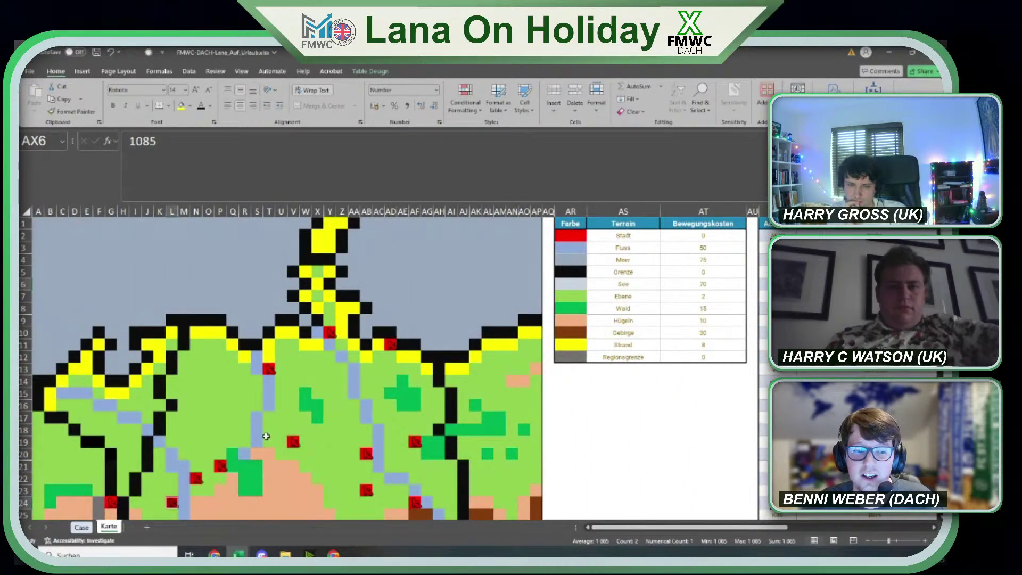
scroll(255, 442, "down", 1)
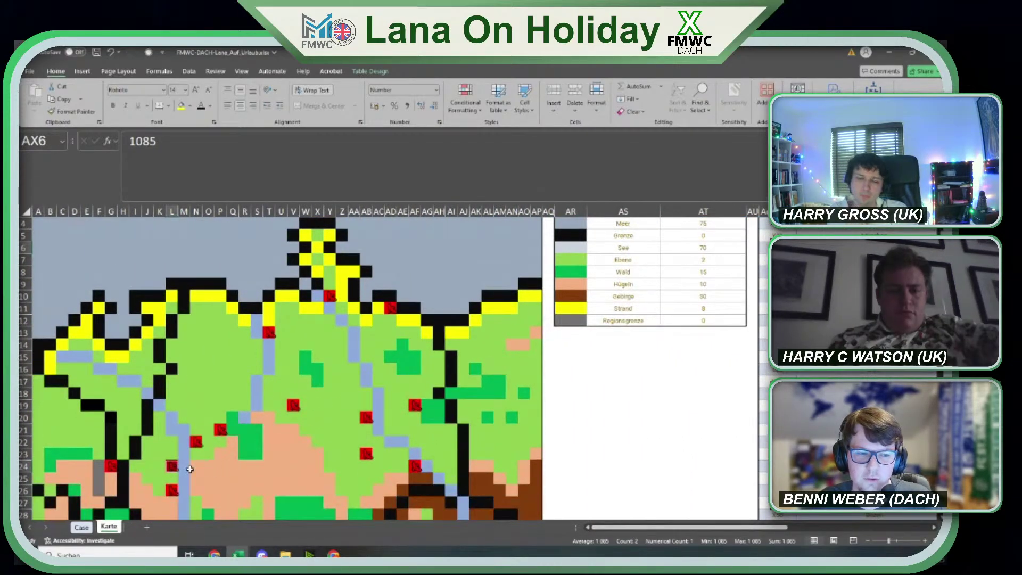
left_click(176, 467)
mouse_move(178, 468)
left_mouse_down()
mouse_move(208, 467)
mouse_move(180, 465)
left_mouse_up()
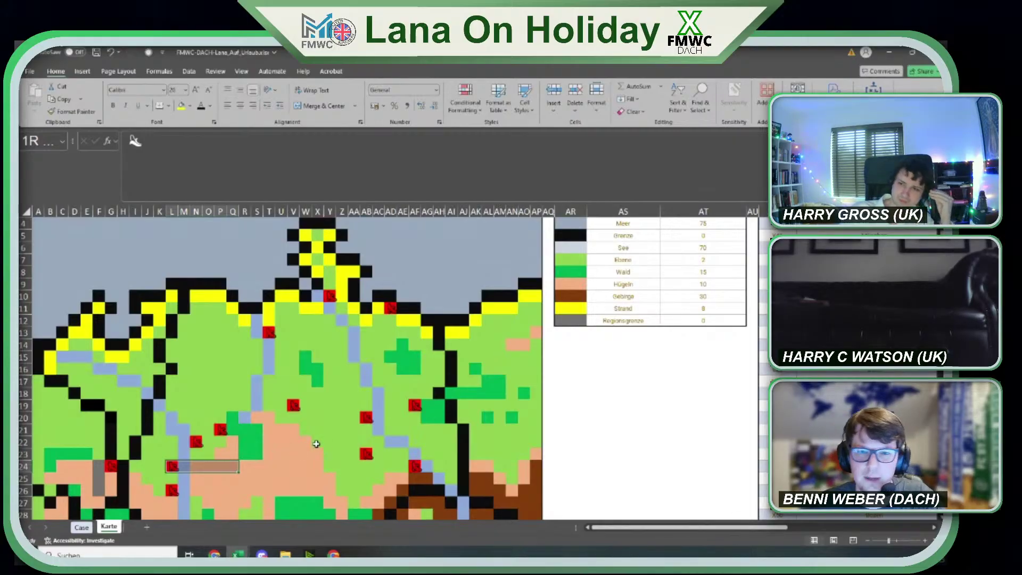
scroll(415, 424, "up", 1)
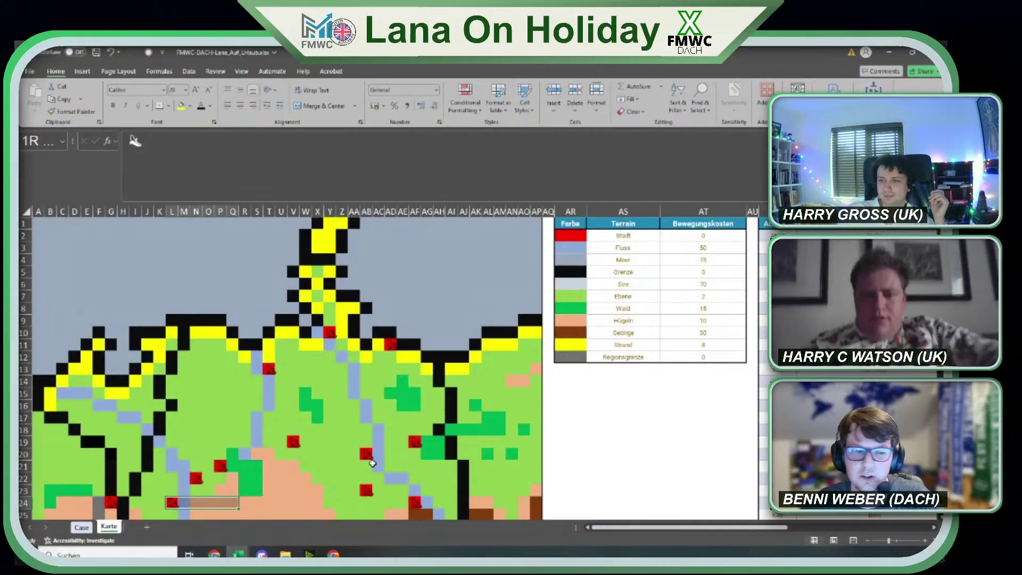
left_click(82, 527)
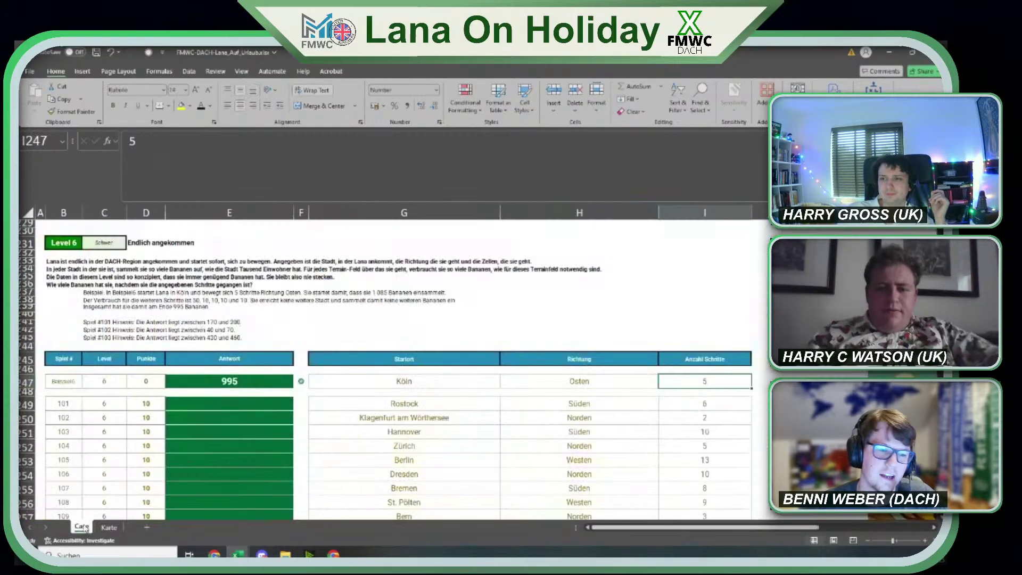
left_click(255, 377)
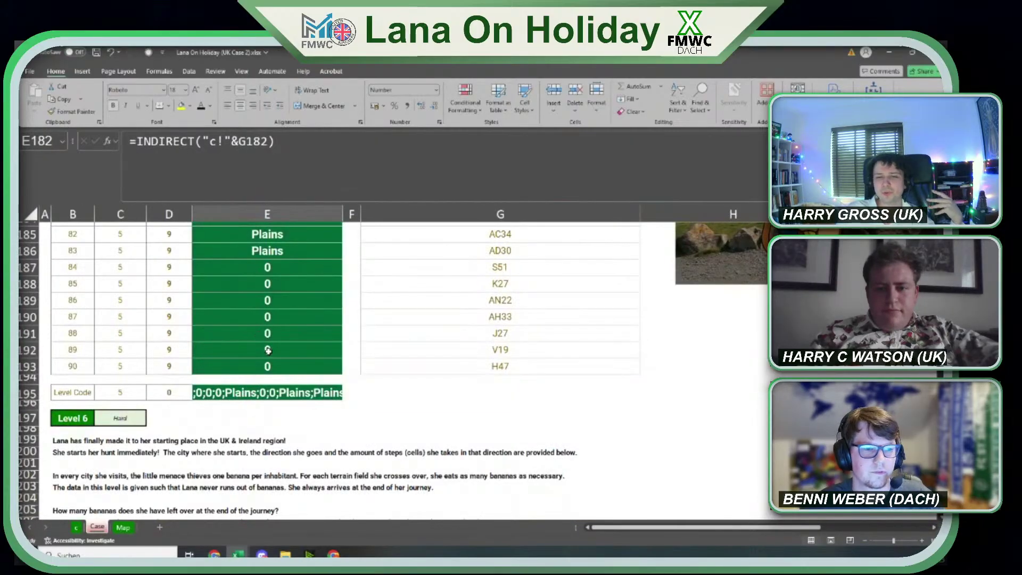
Switch to the UK case workbook and read its Level 6 task, viewing the terrain and city tables on the Map sheet.
scroll(268, 350, "down", 5)
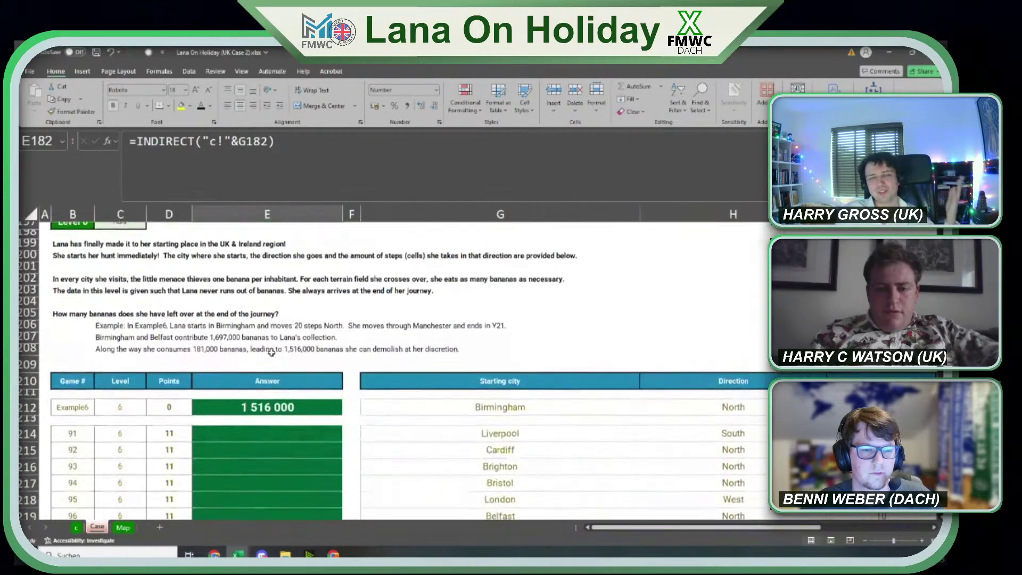
scroll(527, 374, "up", 2)
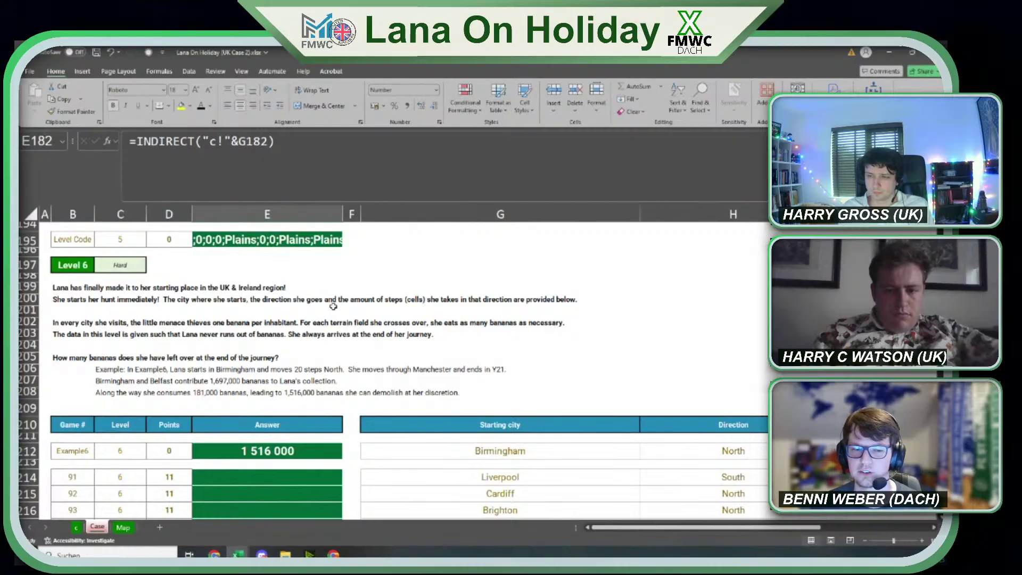
left_click(121, 527)
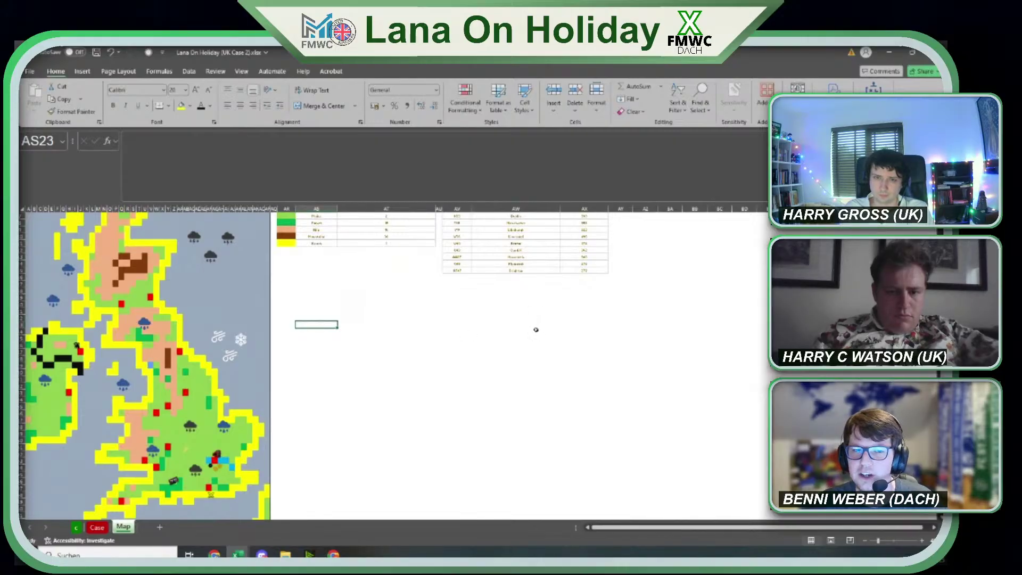
scroll(535, 330, "up", 2)
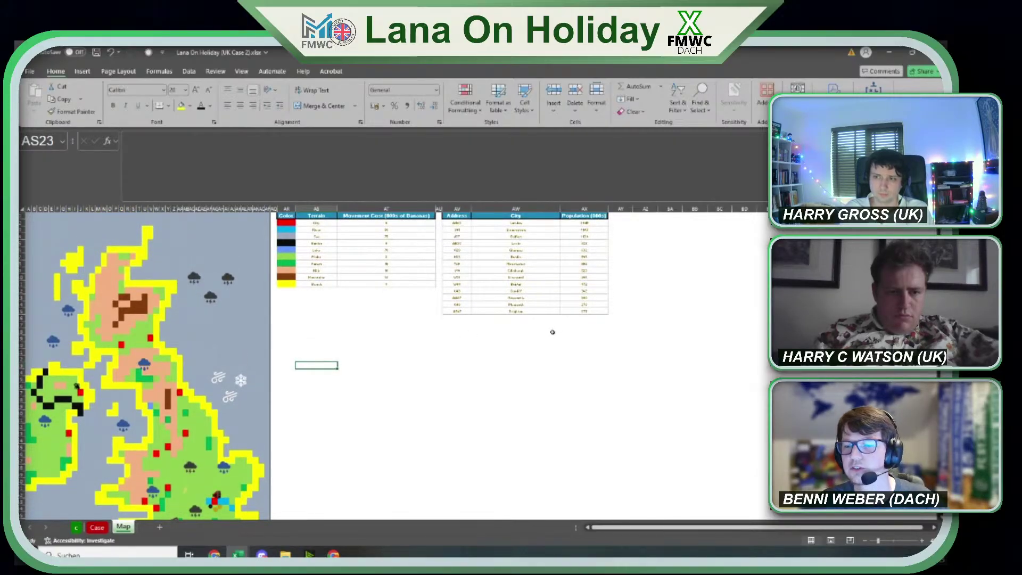
left_click(96, 528)
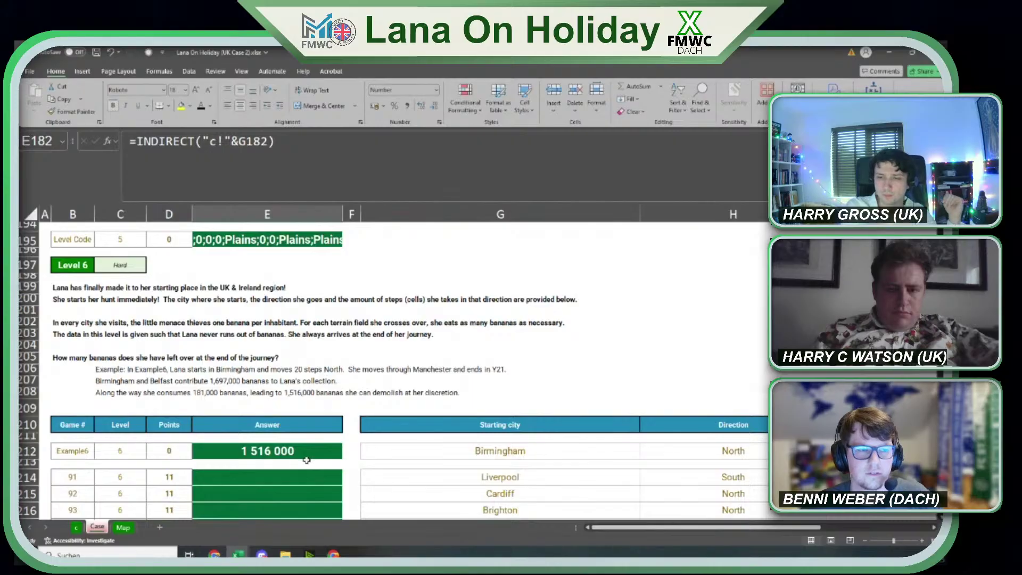
left_click(283, 477)
type("=")
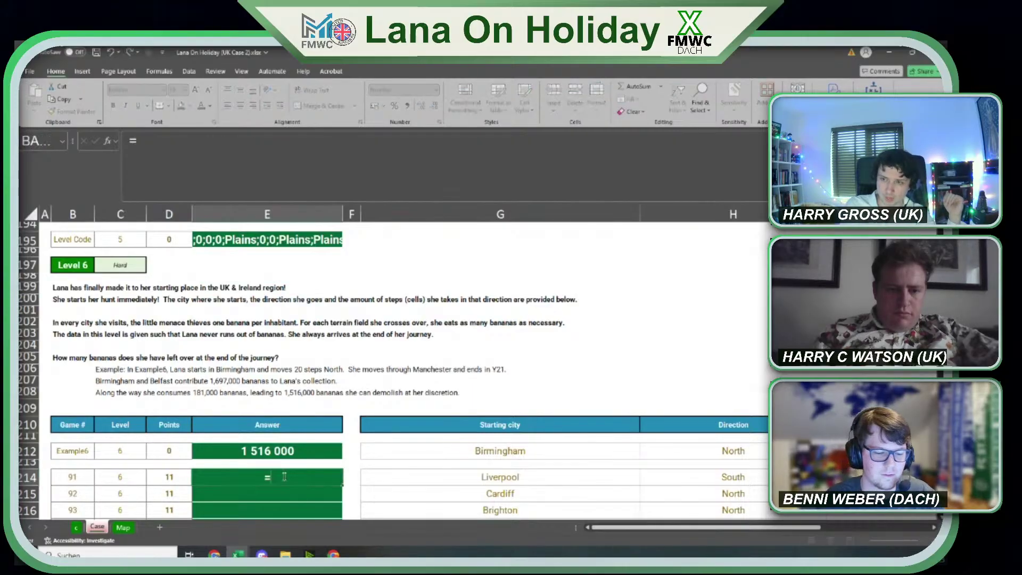
type("imsum")
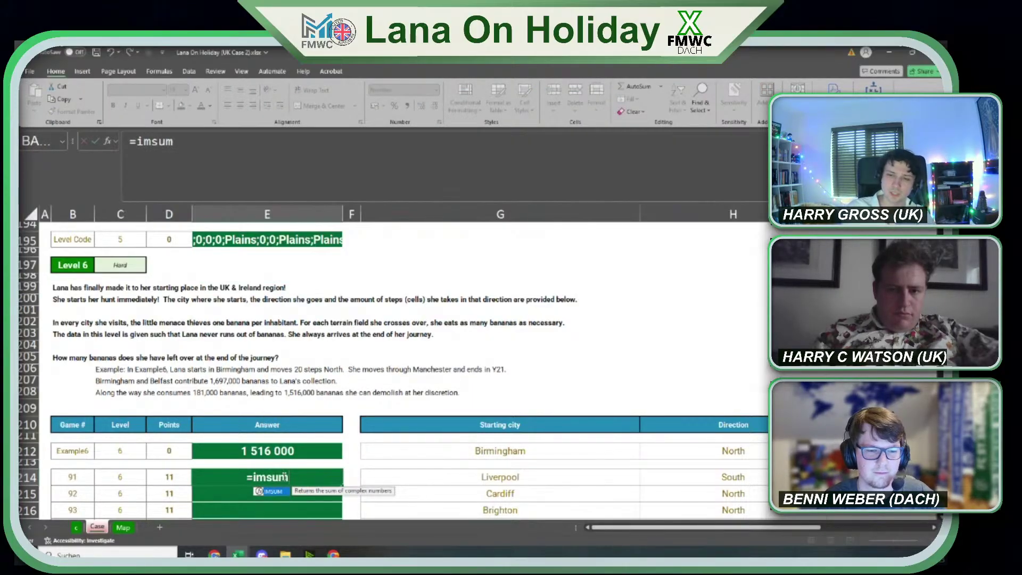
key("Tab")
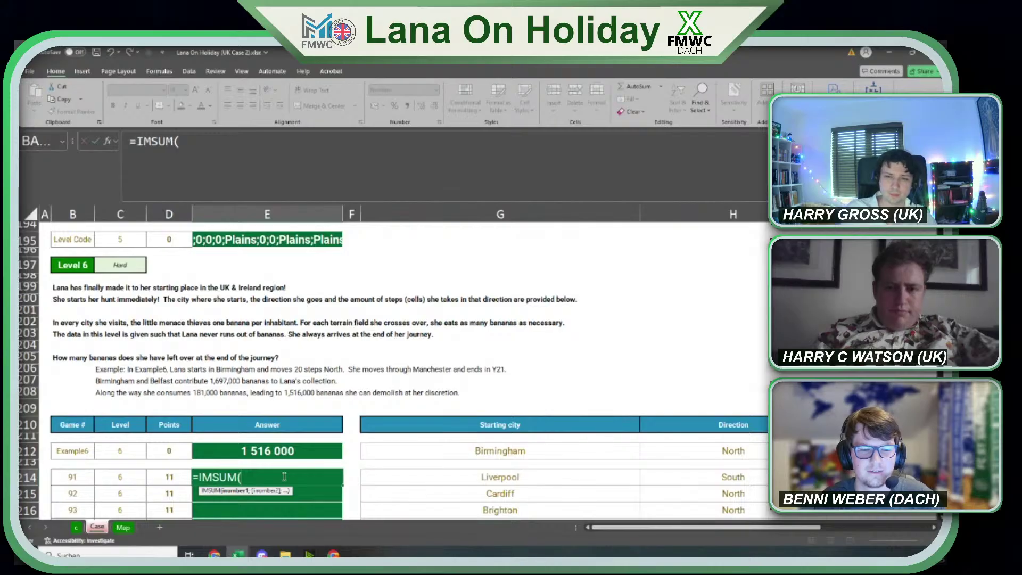
key("Escape")
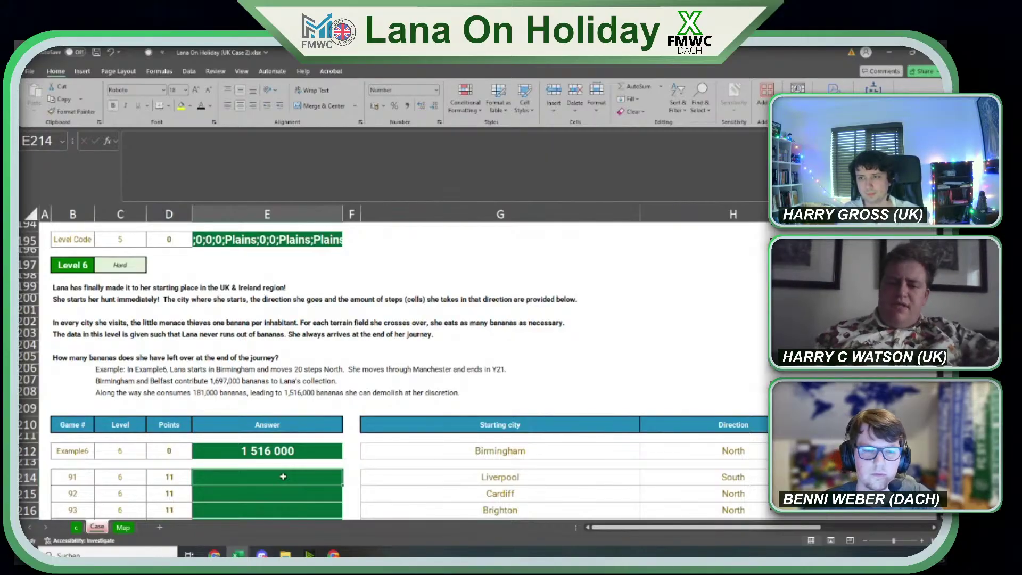
Check Birmingham's address in AV3 of the city table on the c sheet, comparing that sheet with Map.
scroll(599, 352, "down", 1)
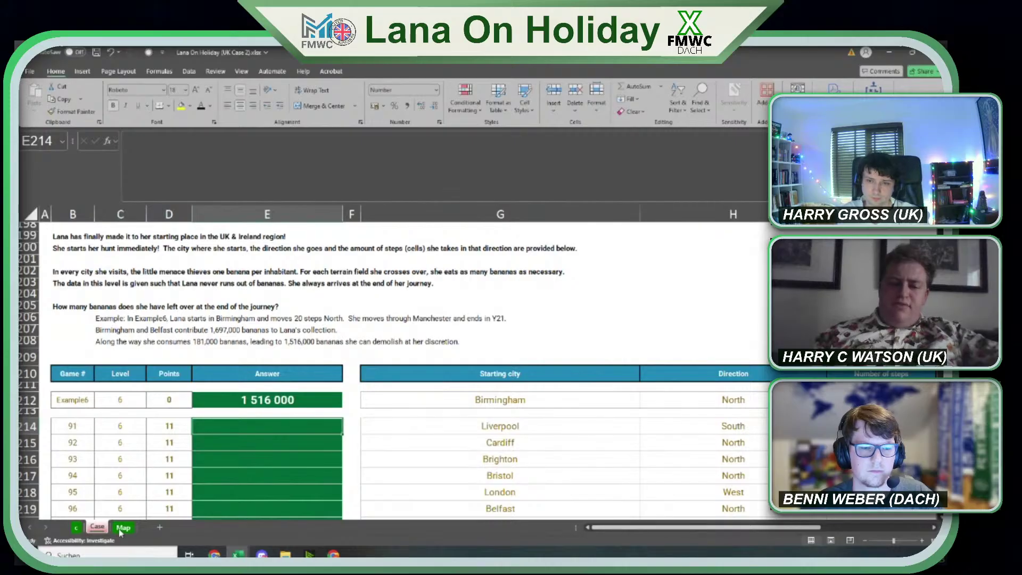
left_click(77, 529)
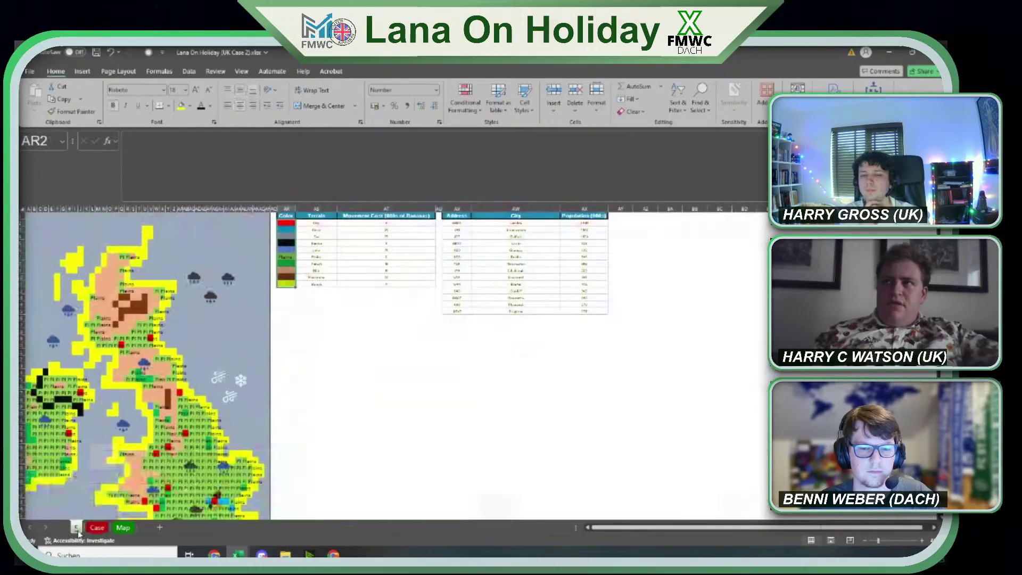
left_click(459, 230)
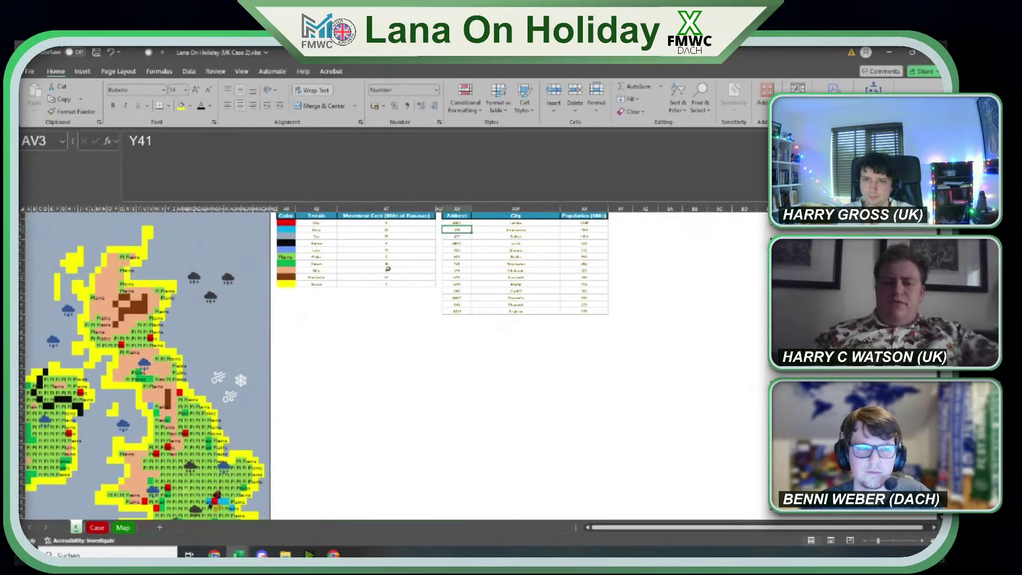
left_click(121, 528)
key("ctrl+Page_Up")
key("ctrl+Page_Up")
Start a trial formula in AT24 of the c sheet, nesting INDIRECT inside OFFSET as the reference argument.
left_click(368, 371)
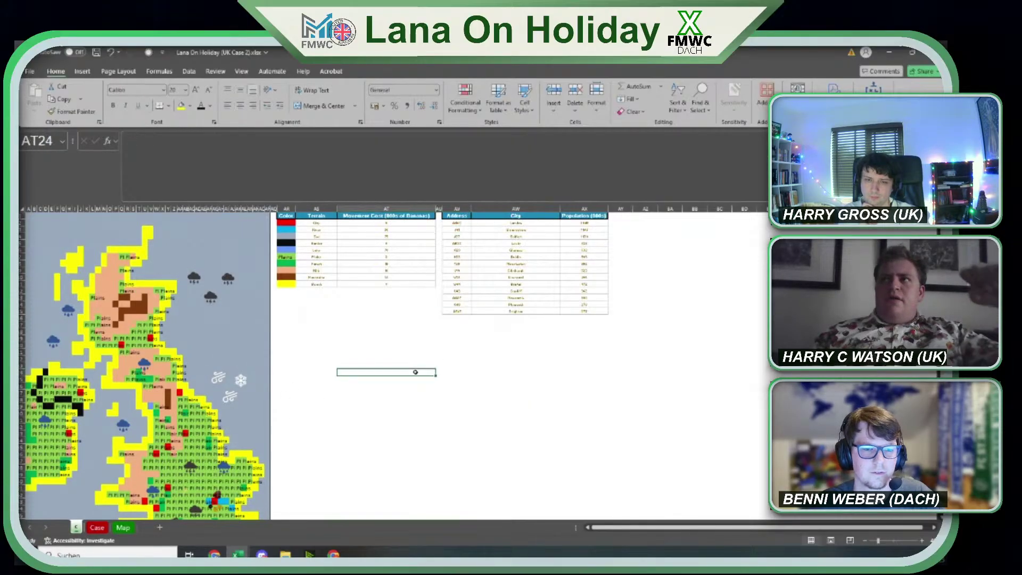
type("=offs")
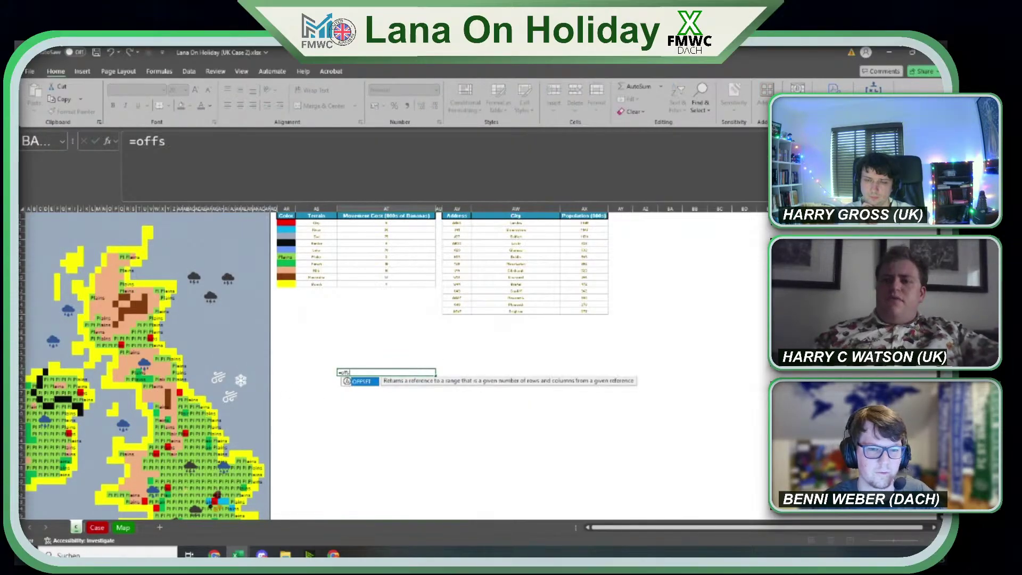
key("Tab")
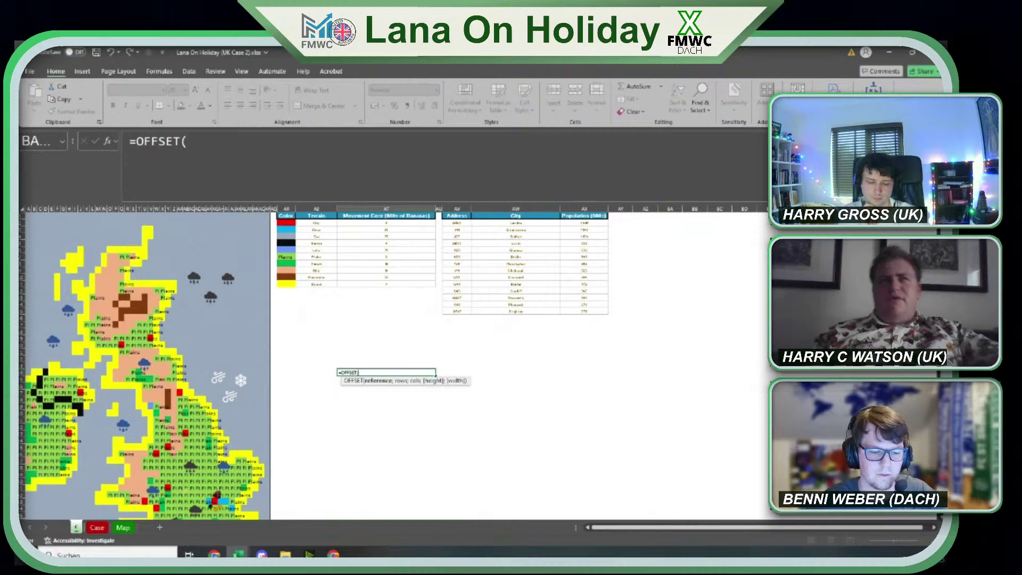
type("indr")
key("BackSpace")
key("Tab")
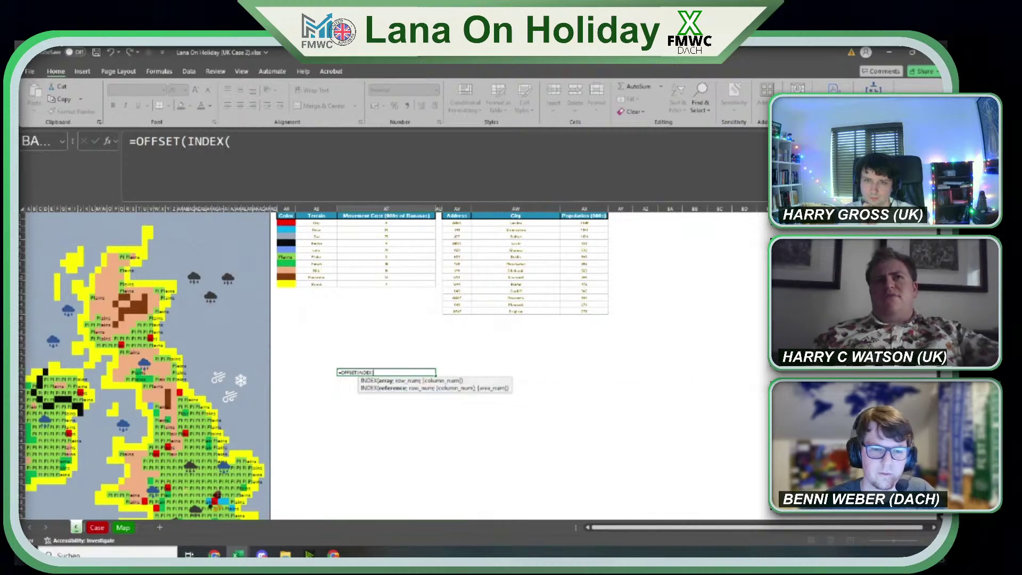
key("BackSpace")
key("BackSpace")
key("BackSpace")
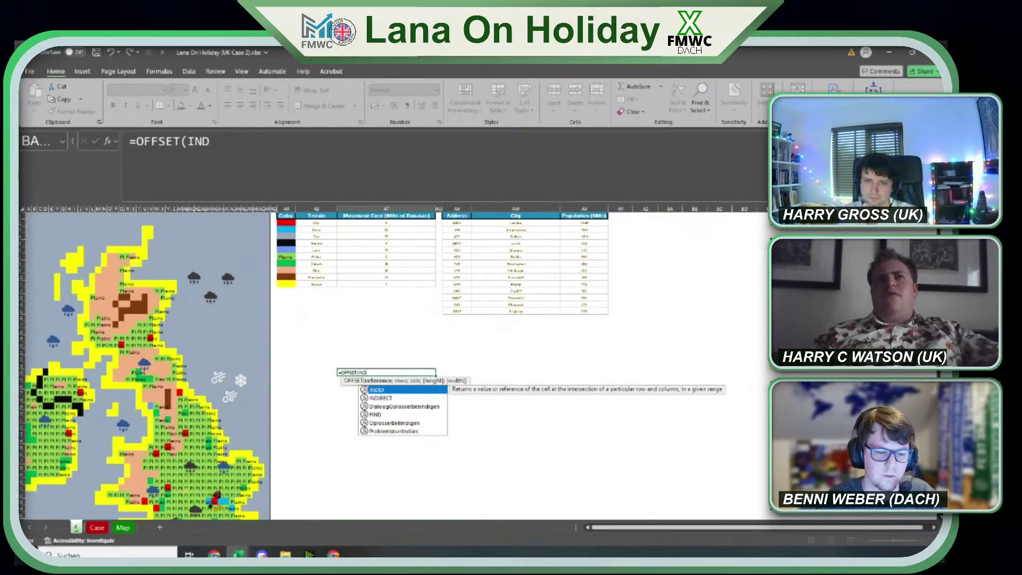
type("ir")
key("Tab")
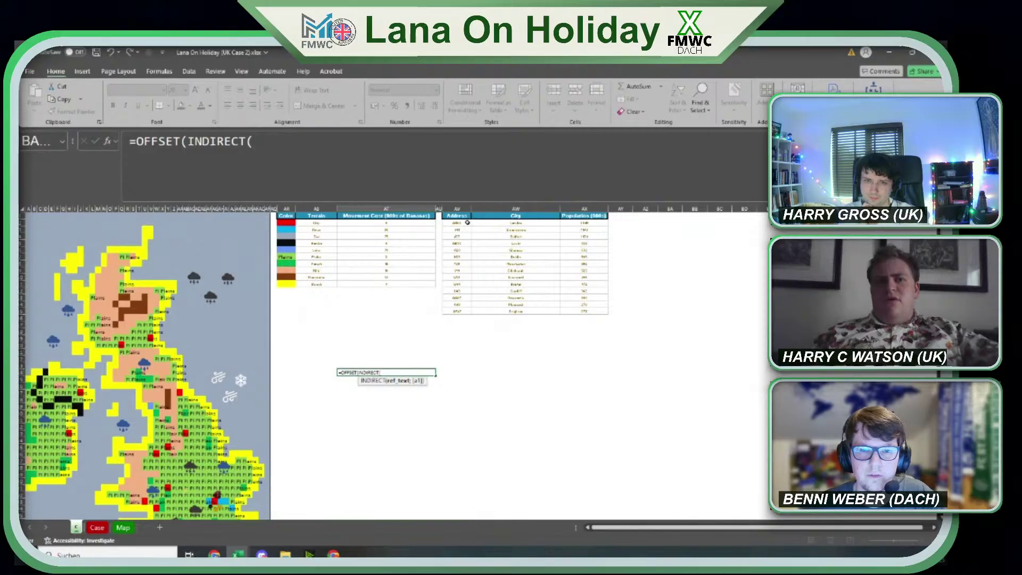
Complete the trial formula as =OFFSET(INDIRECT(AV3);7;1), correcting its missing column argument, and clear AT24 again.
left_click(458, 230)
type(")")
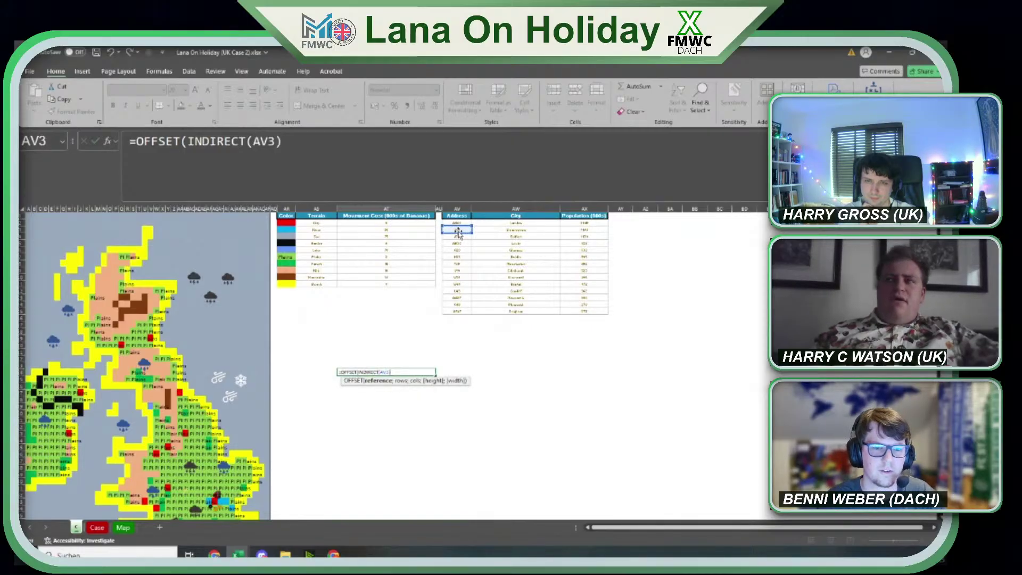
type(";7)")
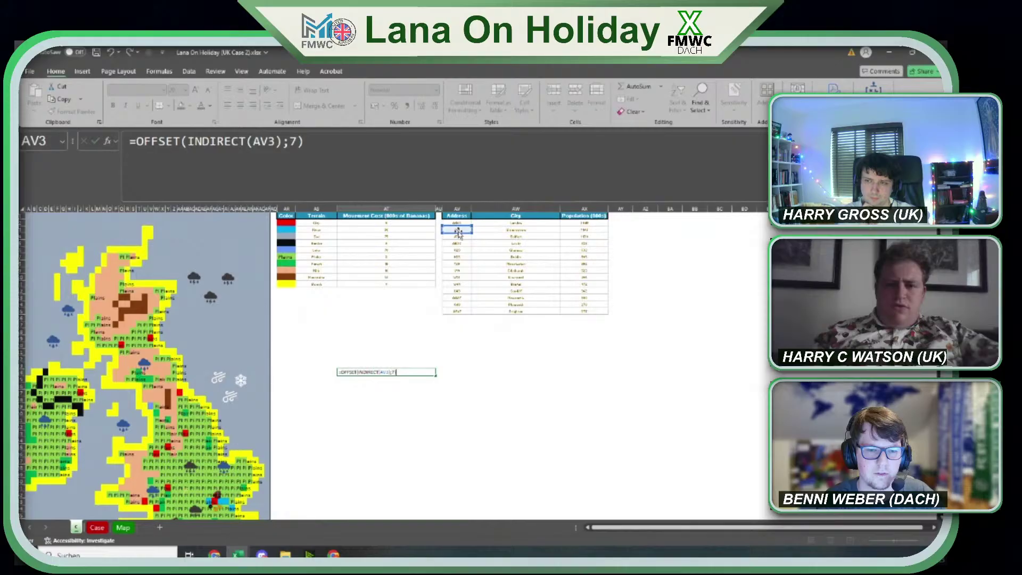
key("Return")
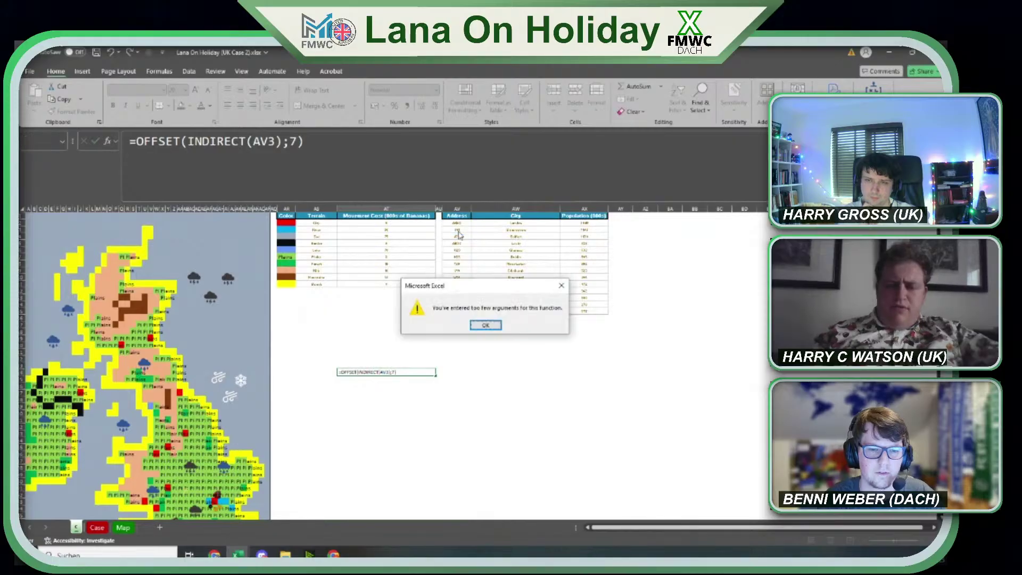
key("Return")
left_click(299, 140)
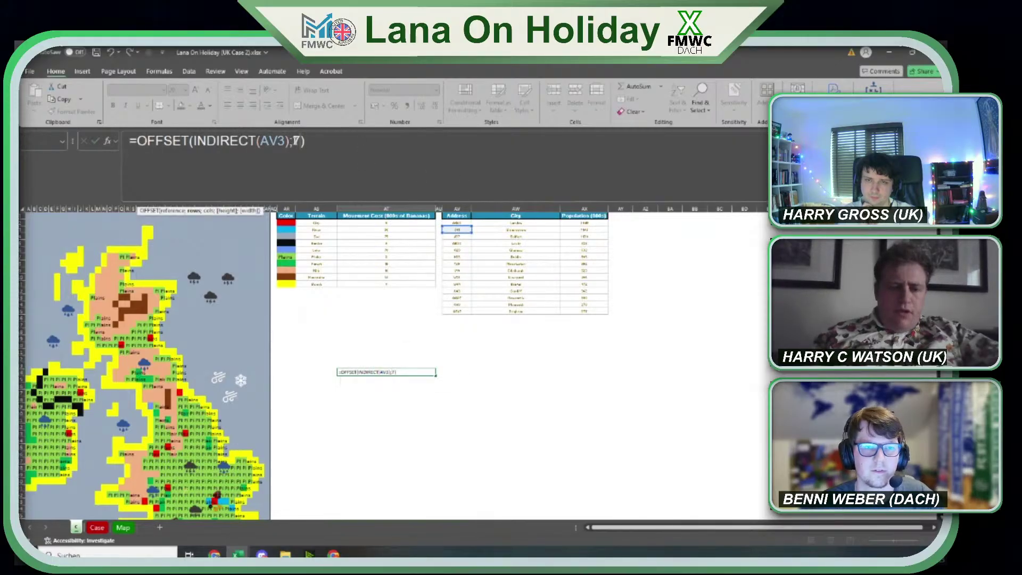
type(";1")
key("Return")
key("Up")
key("Delete")
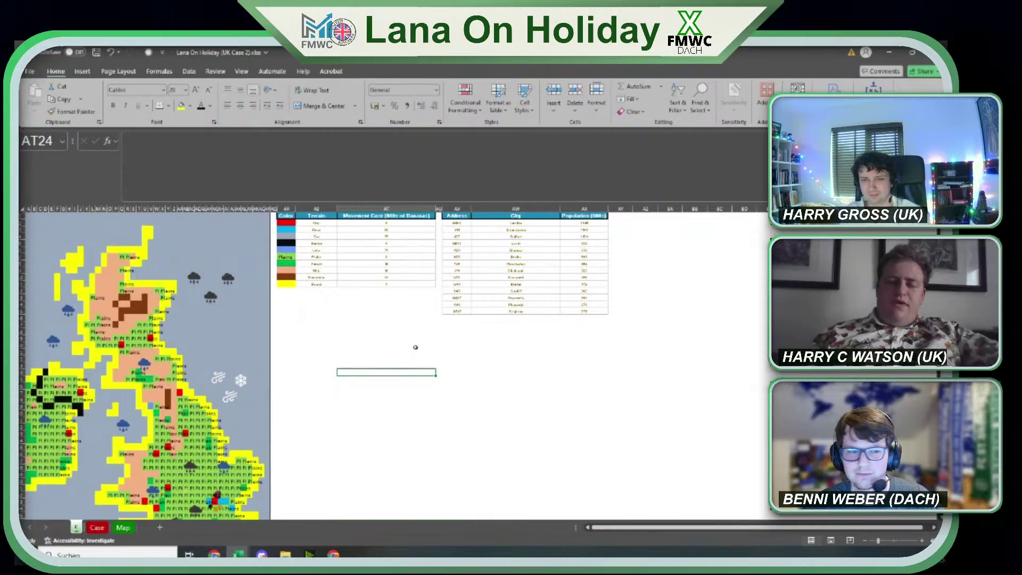
Return to the Case sheet and review the Level 6 task with its Birmingham example.
left_click(97, 527)
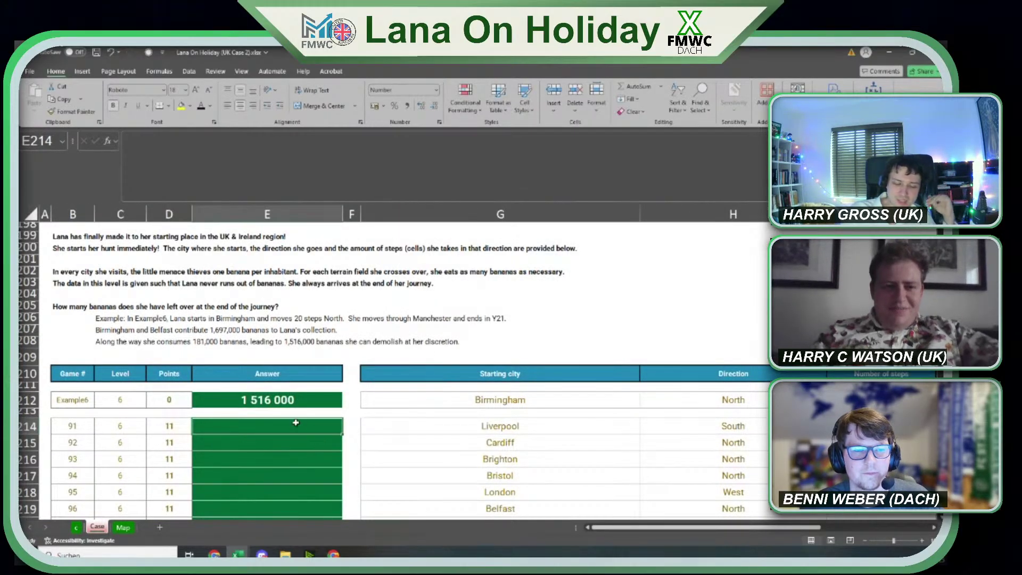
scroll(160, 372, "up", 1)
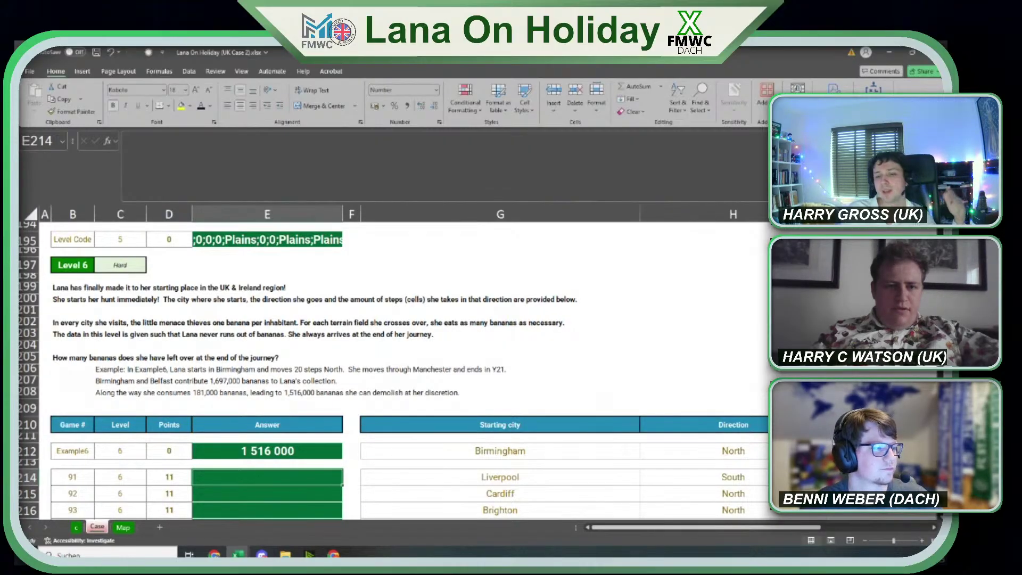
key("alt+Tab")
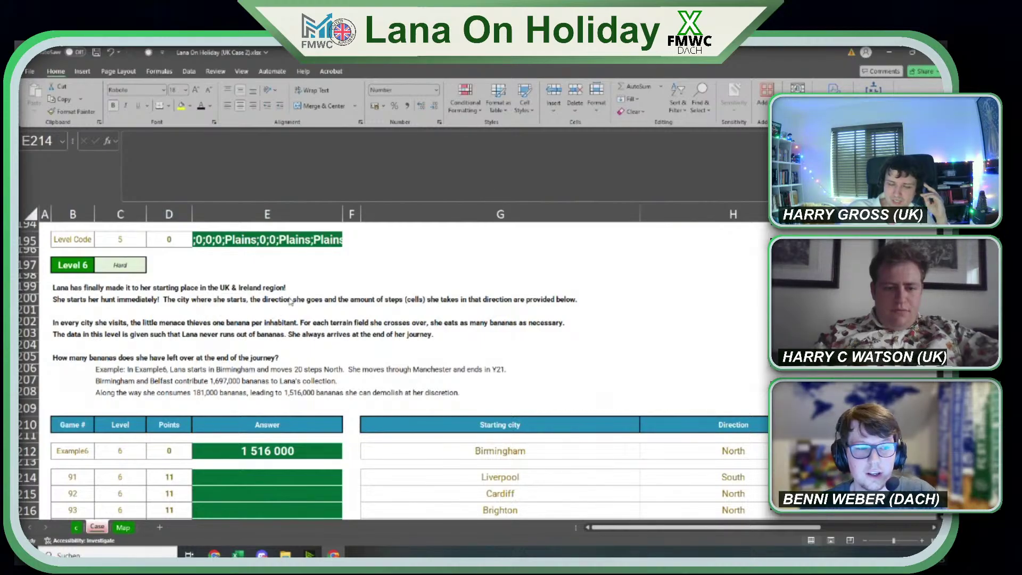
Read the Level 7 task on Case, including the Bristol to Newcastle example and the table of starting cities and destinations.
scroll(261, 358, "down", 3)
scroll(261, 357, "down", 6)
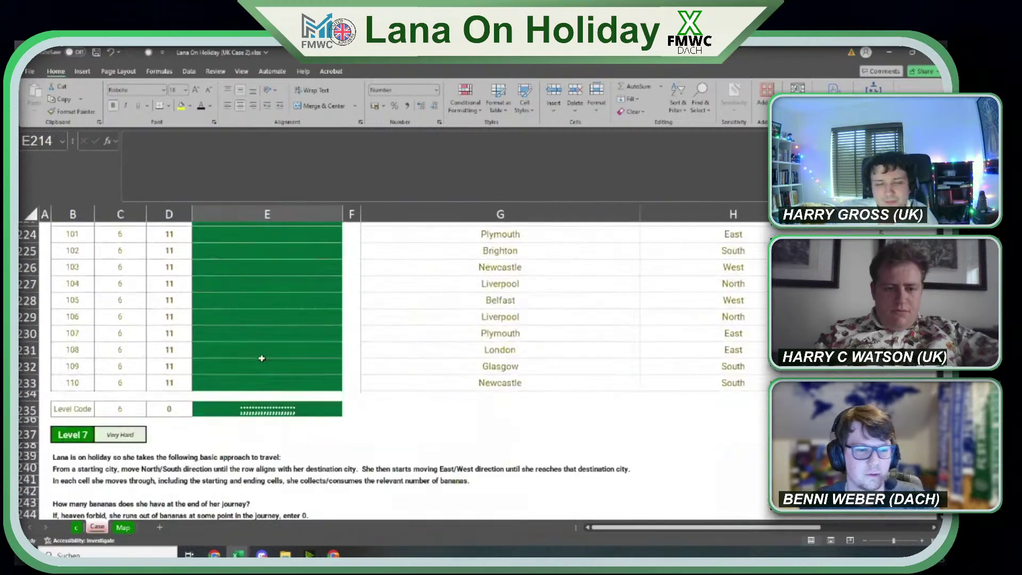
left_click(137, 383)
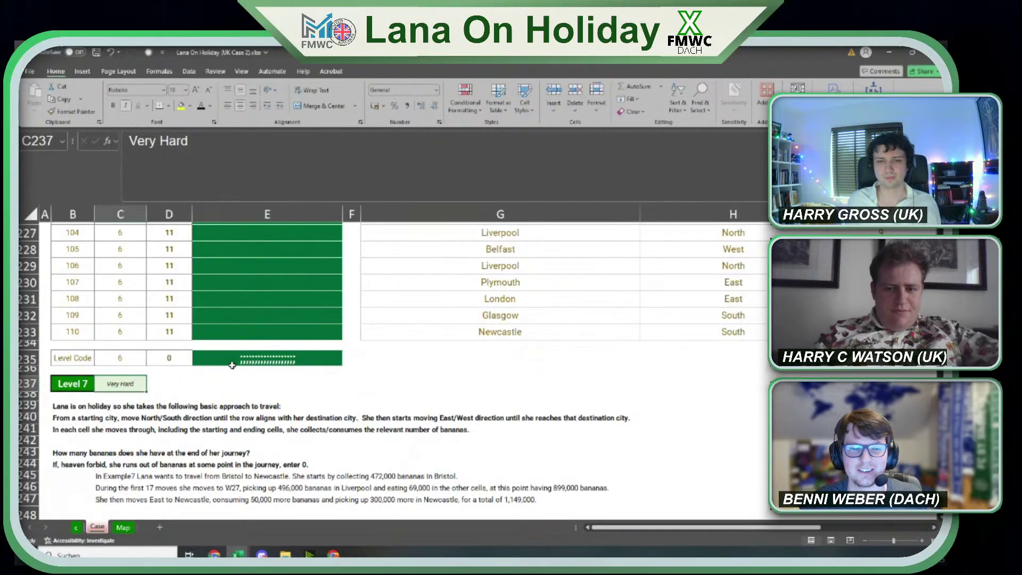
scroll(240, 364, "down", 2)
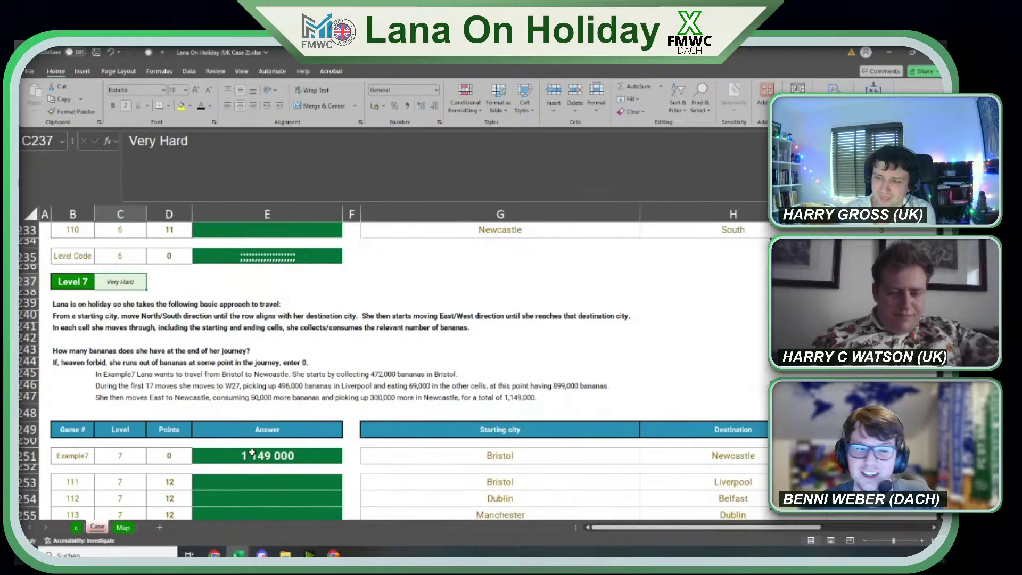
scroll(323, 442, "down", 1)
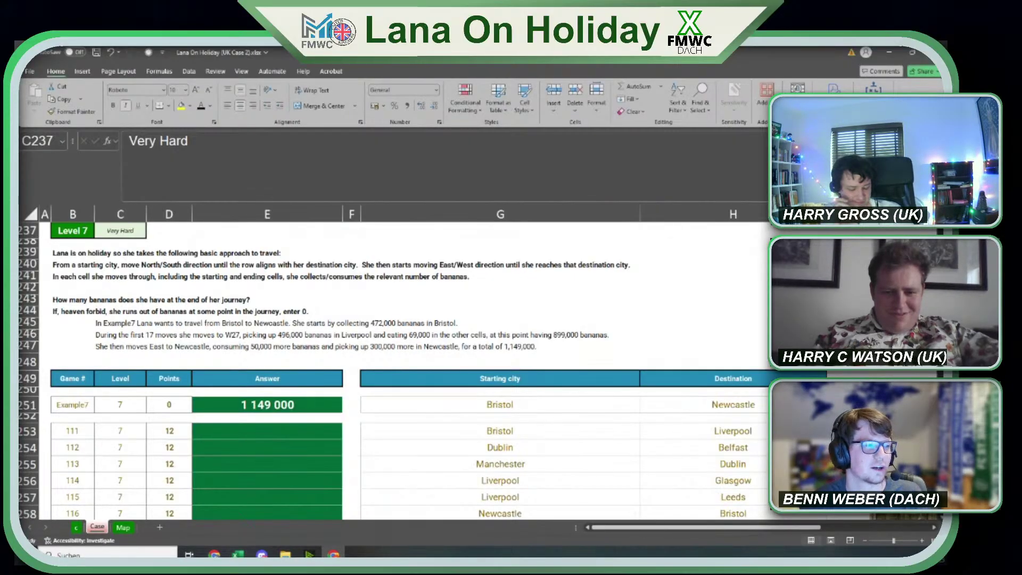
left_click(447, 287)
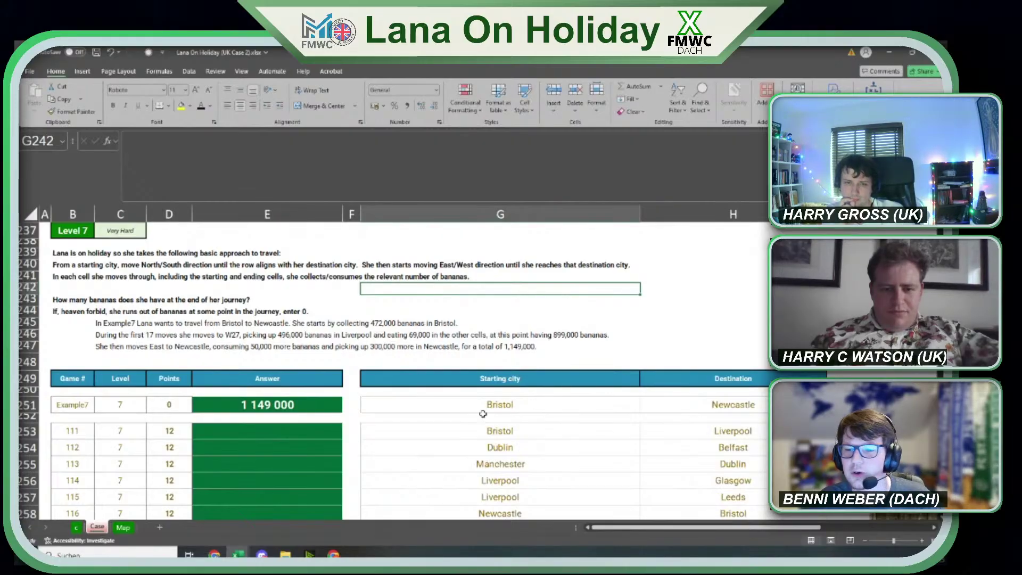
Highlight the Level 6 step counts in I220:I233 and go back to the Level 7 table for comparison.
scroll(483, 414, "up", 6)
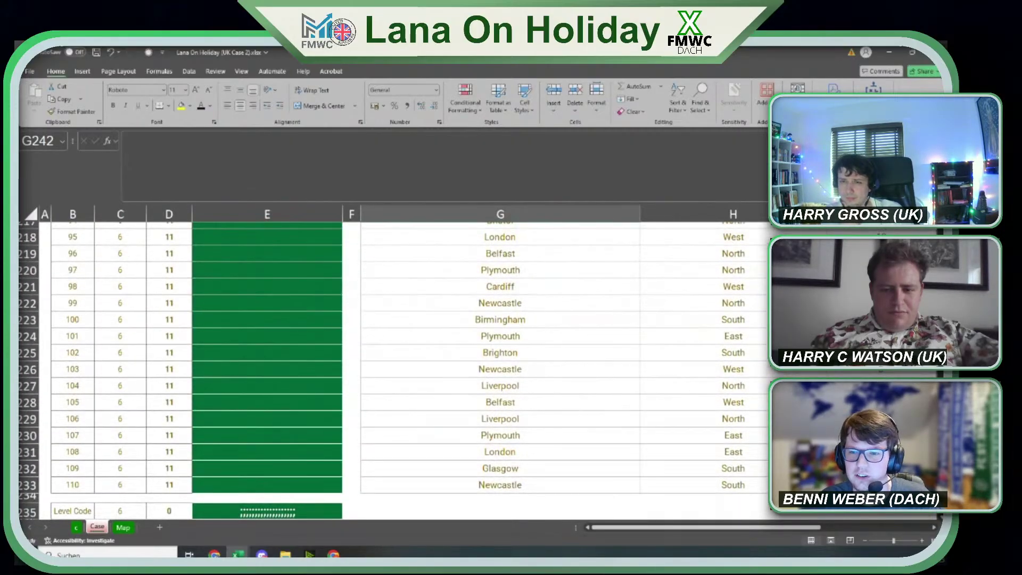
left_click_drag(882, 270, 881, 484)
scroll(705, 422, "down", 6)
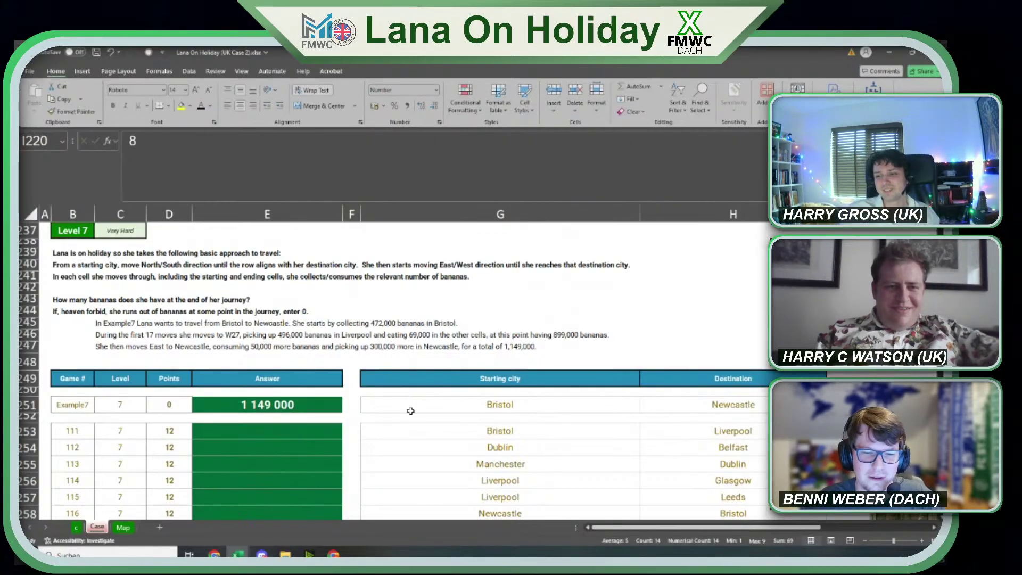
scroll(410, 410, "down", 2)
scroll(410, 410, "up", 2)
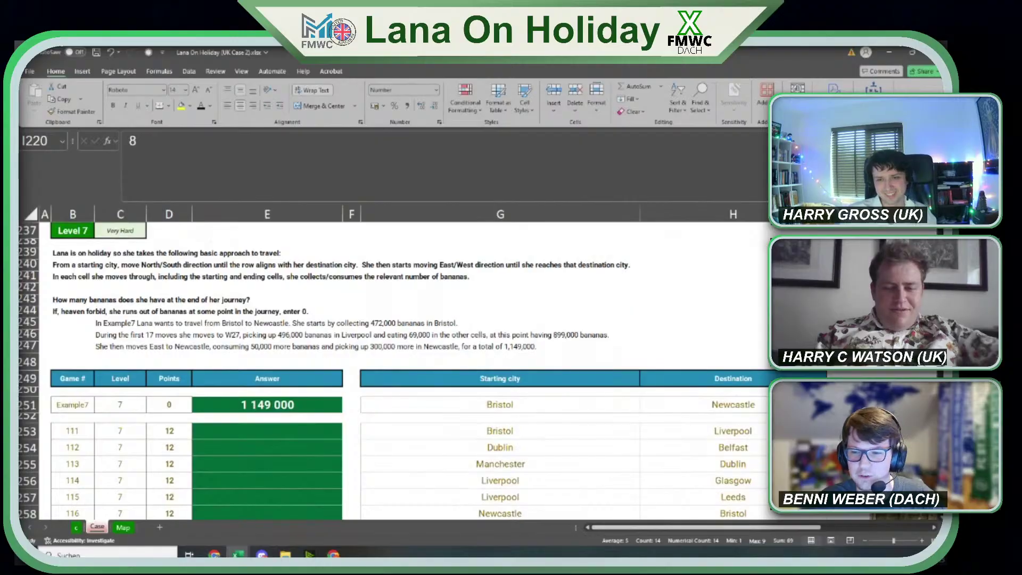
Examine the Introduction text in B22 of Case, highlighting the opening description of Lana Banana.
scroll(410, 372, "up", 20)
scroll(410, 373, "up", 20)
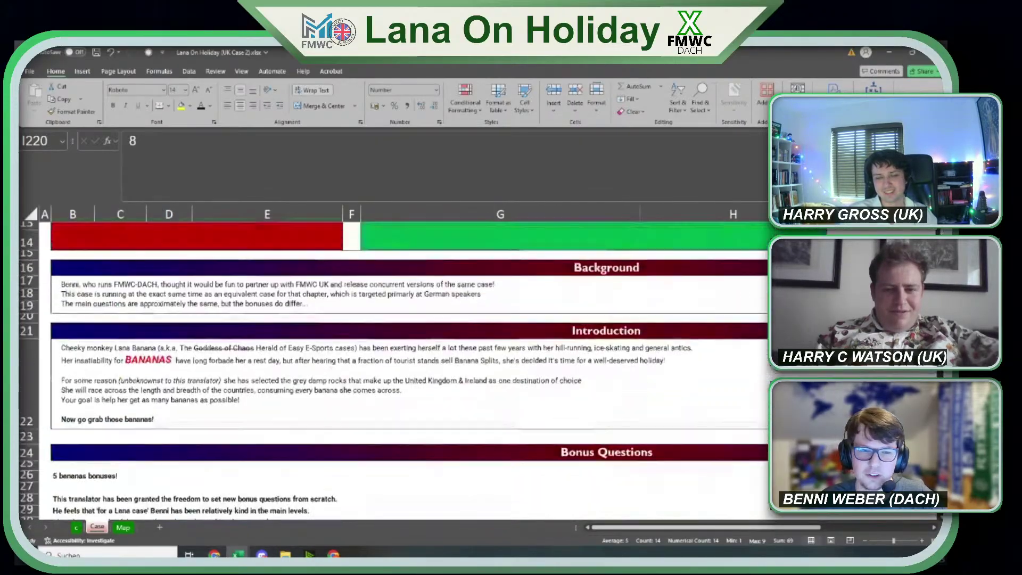
scroll(409, 373, "down", 3)
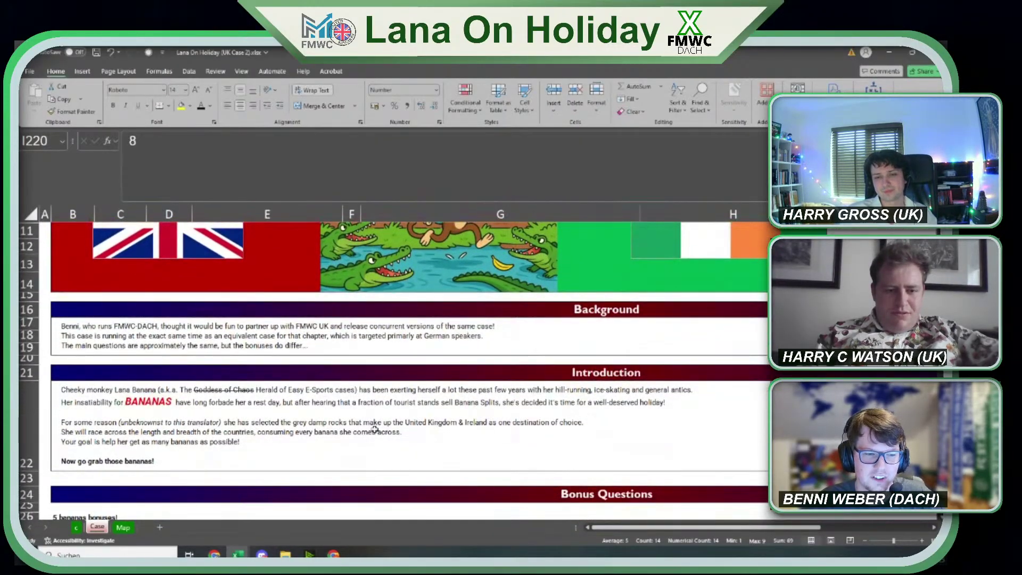
left_click(133, 404)
double_click(85, 392)
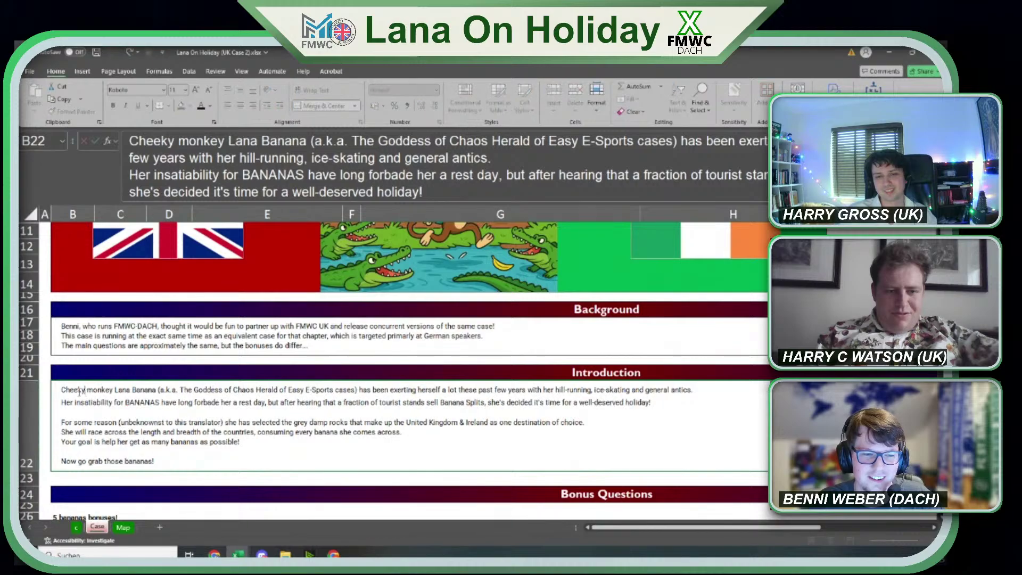
left_click_drag(61, 390, 359, 390)
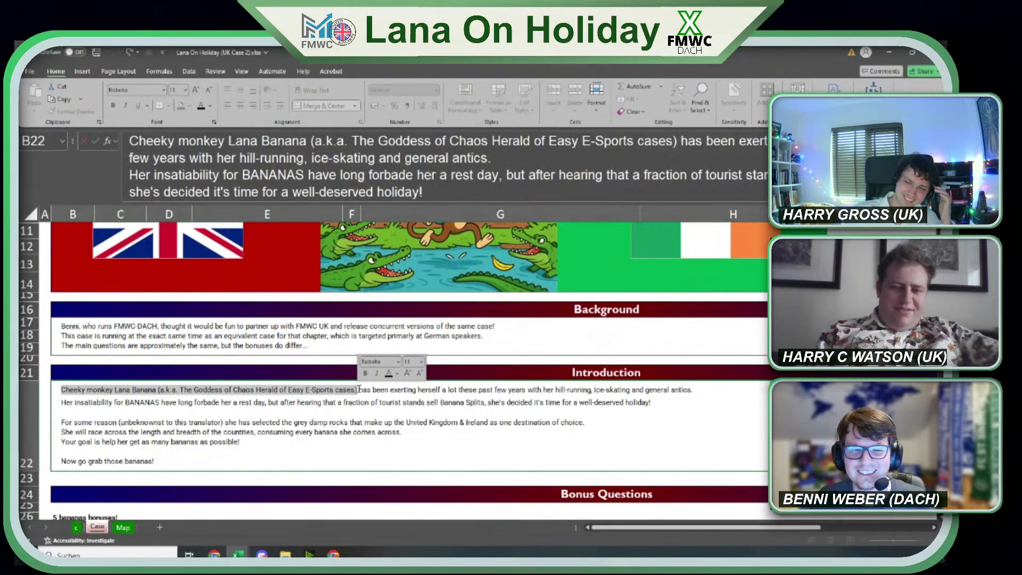
left_click(525, 368)
View the title banner at the start of Case together with the case author and translator pictures beside it.
scroll(601, 444, "up", 3)
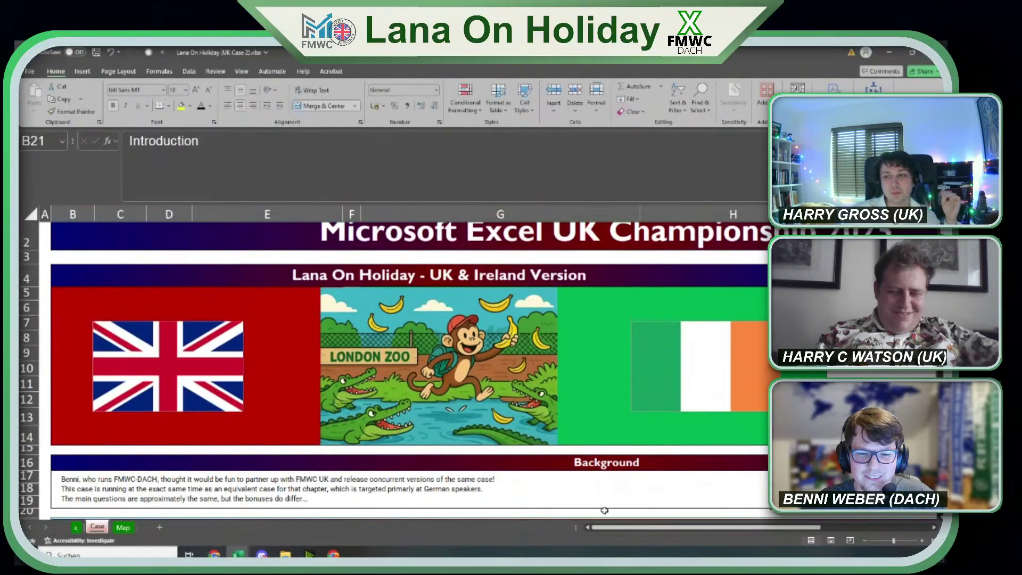
left_click_drag(616, 527, 729, 525)
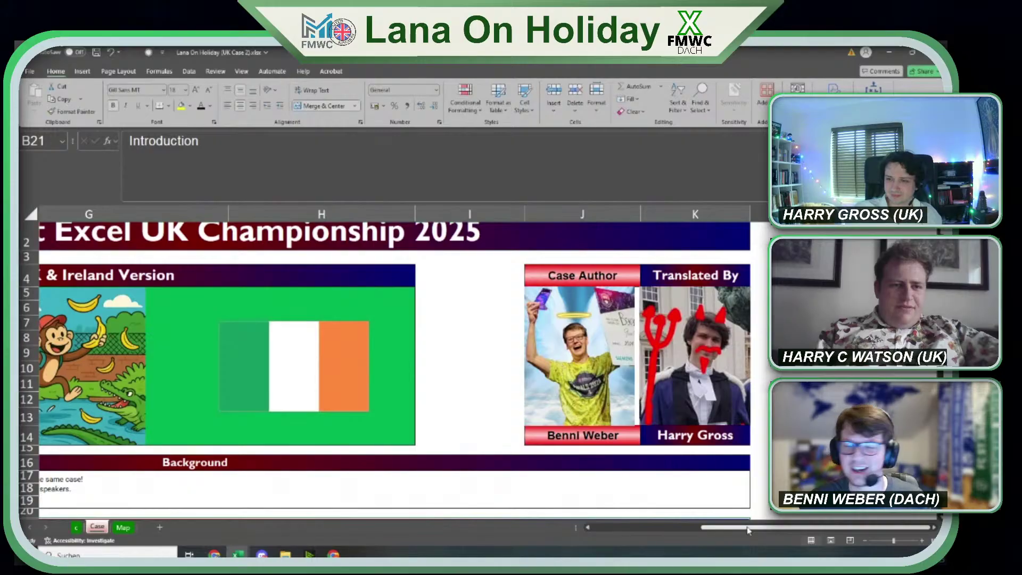
left_click_drag(748, 529, 638, 527)
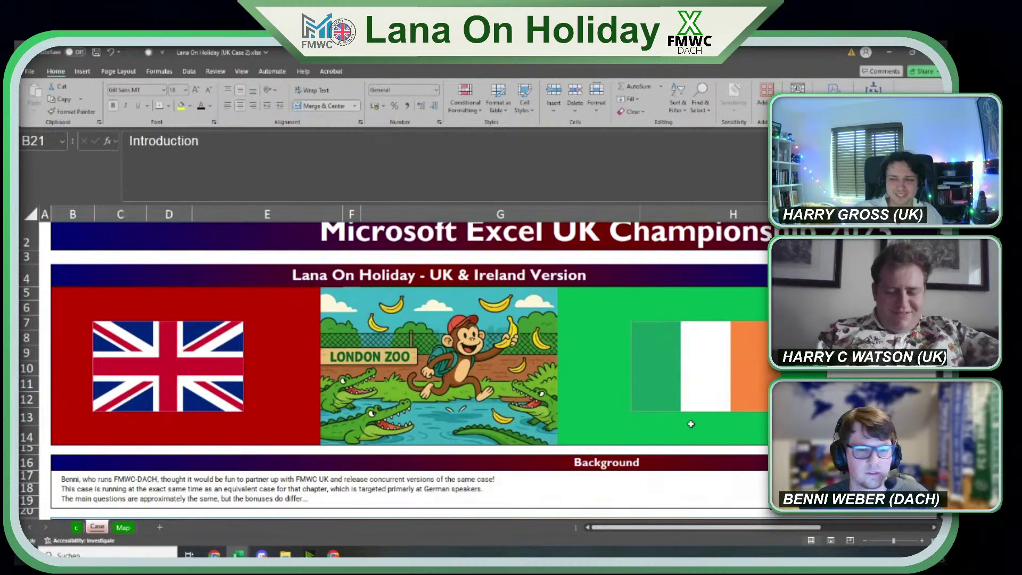
left_click_drag(673, 527, 756, 508)
scroll(706, 471, "up", 1)
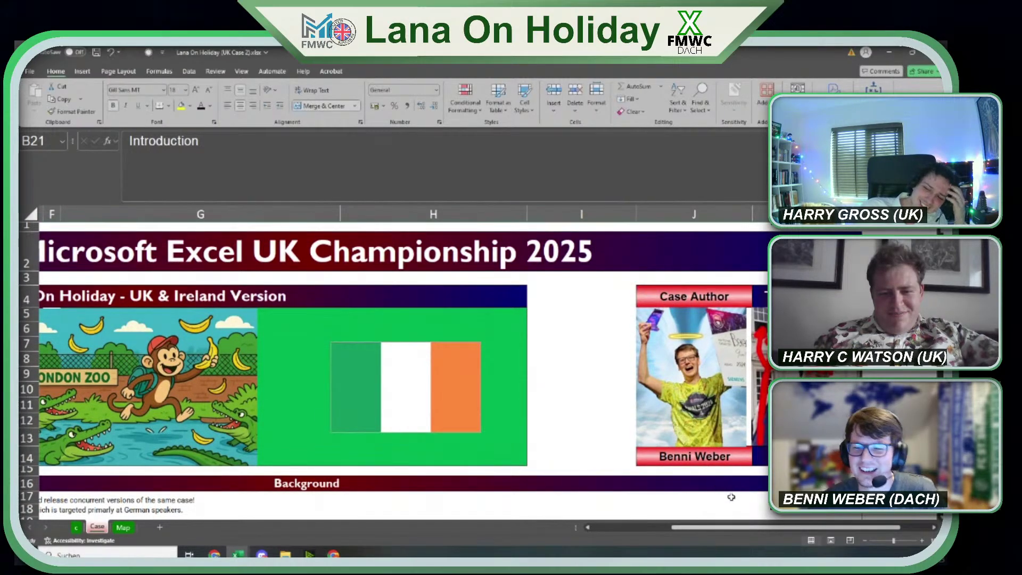
left_click(889, 438)
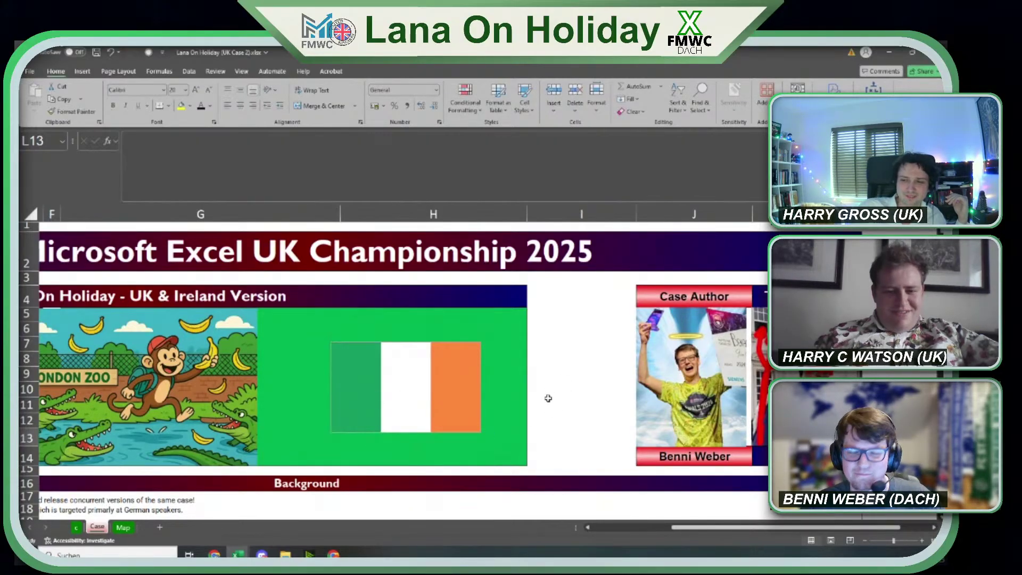
Switch to the DACH case workbook and look over the whole terrain map and city table on the Karte sheet.
key("alt+Tab")
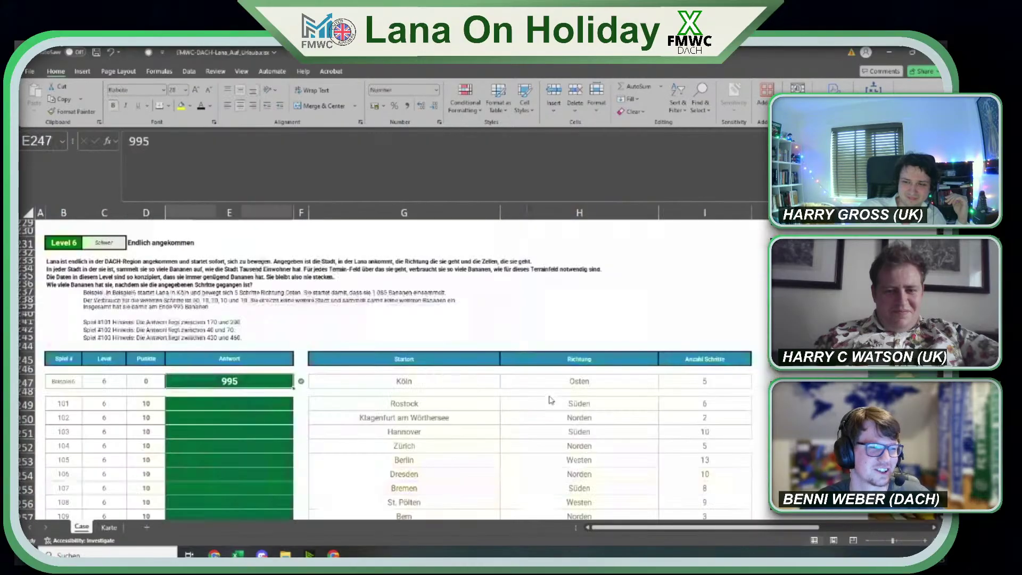
left_click(113, 528)
scroll(154, 506, "down", 8)
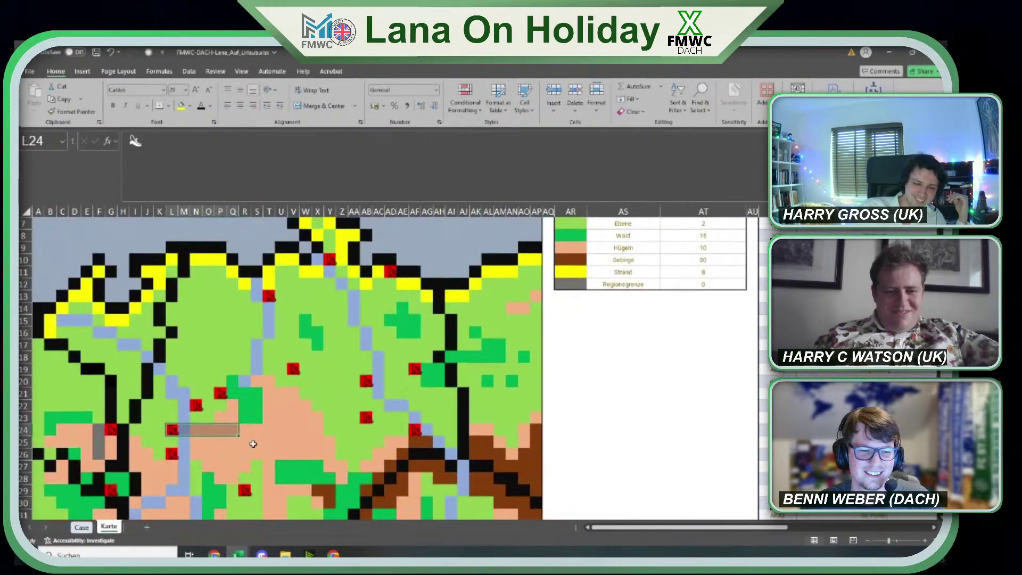
scroll(260, 435, "down", 2)
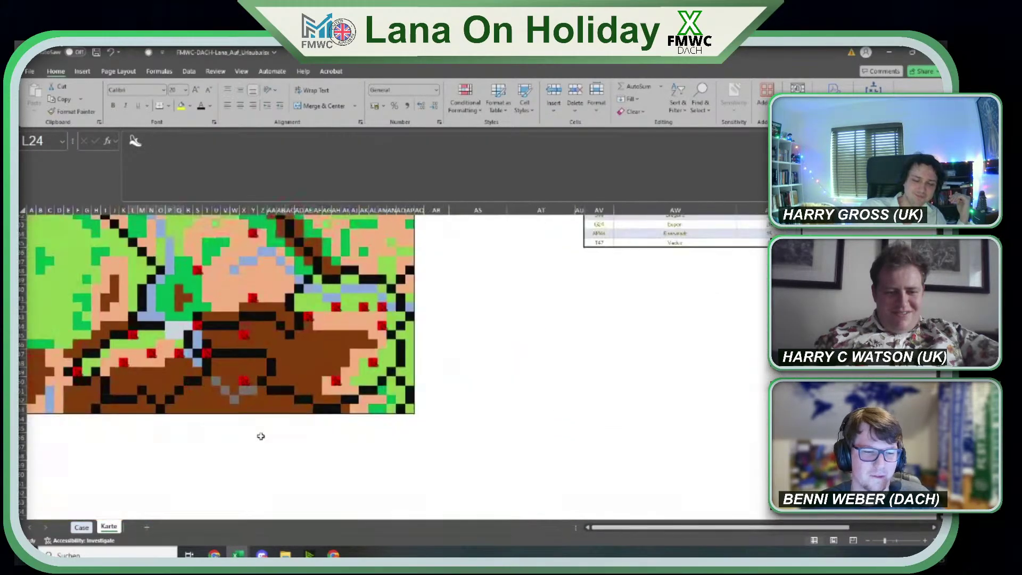
scroll(181, 411, "down", 2)
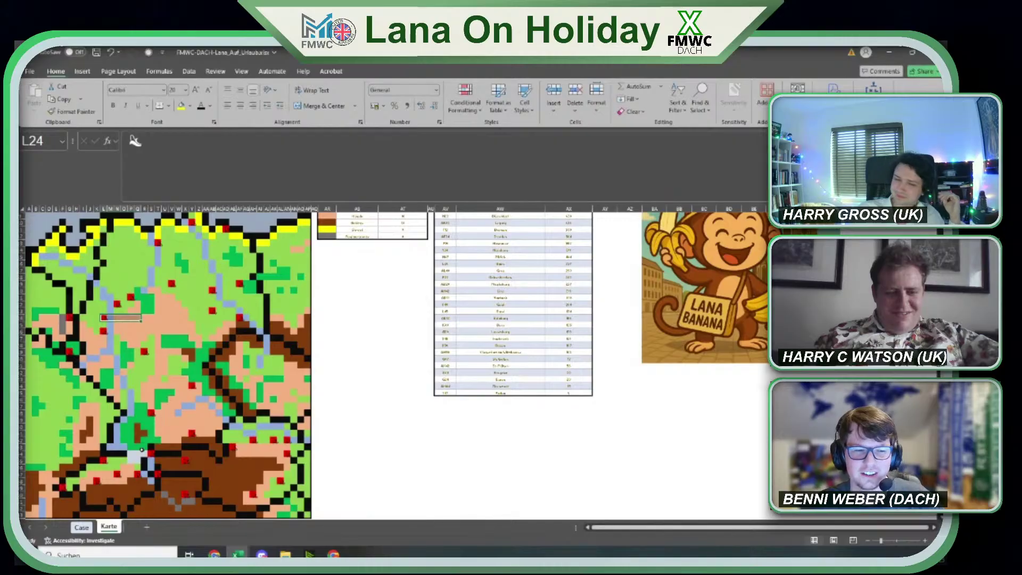
Point out the mountain cells near the map's southern edge and the border cells in the west of the Karte sheet.
left_click(172, 486)
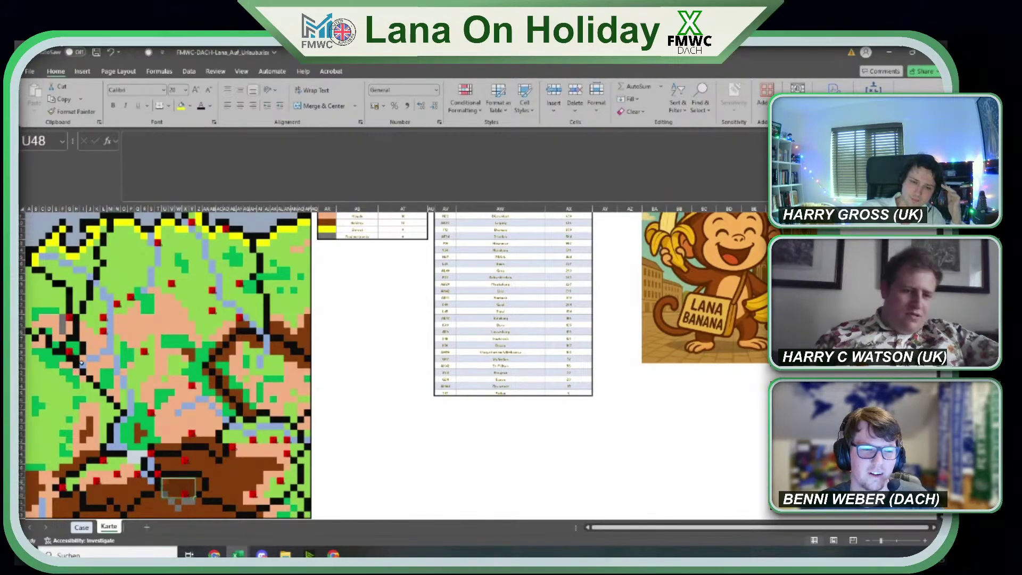
left_click_drag(63, 319, 71, 331)
left_click(77, 346)
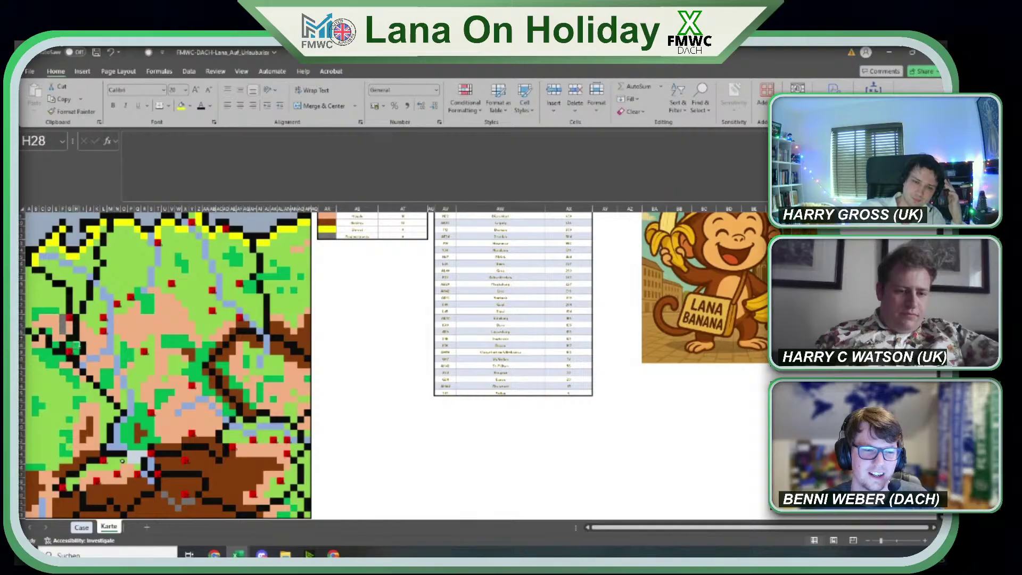
left_click(152, 469)
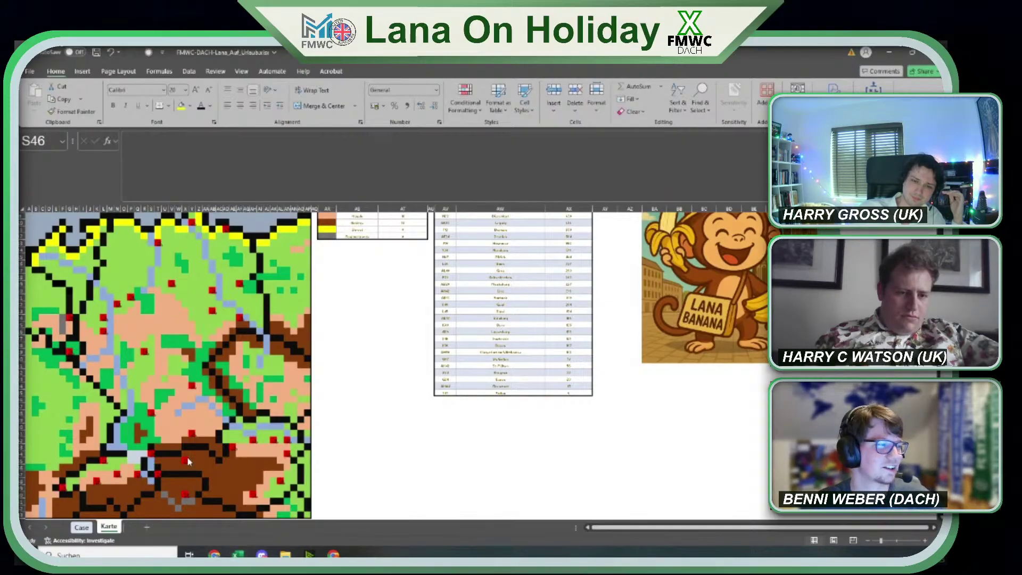
Switch to the UK case workbook and view its Map sheet, highlighting the piece of French coast in the southeast corner.
key("alt+Tab")
left_click(427, 400)
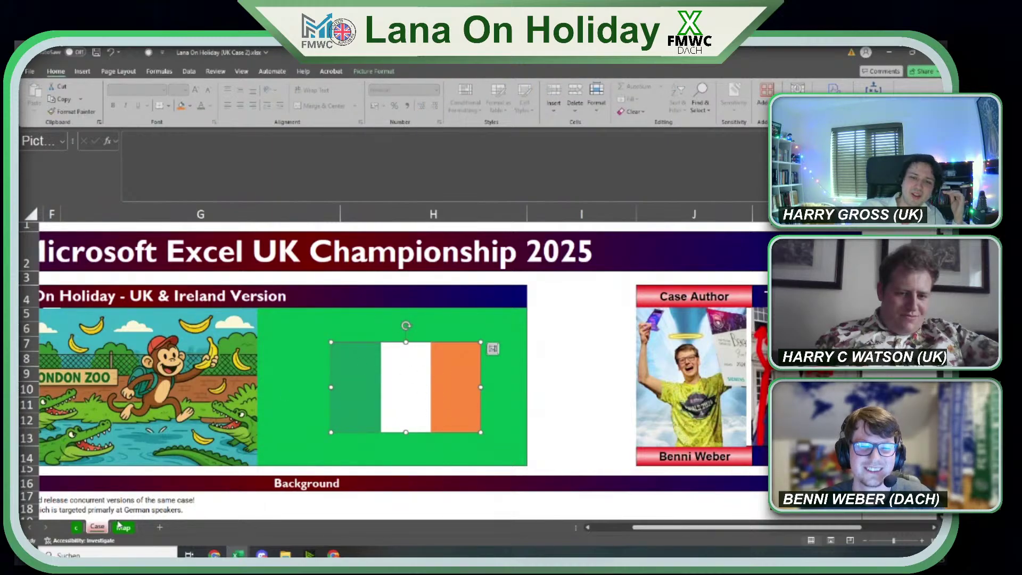
left_click(124, 528)
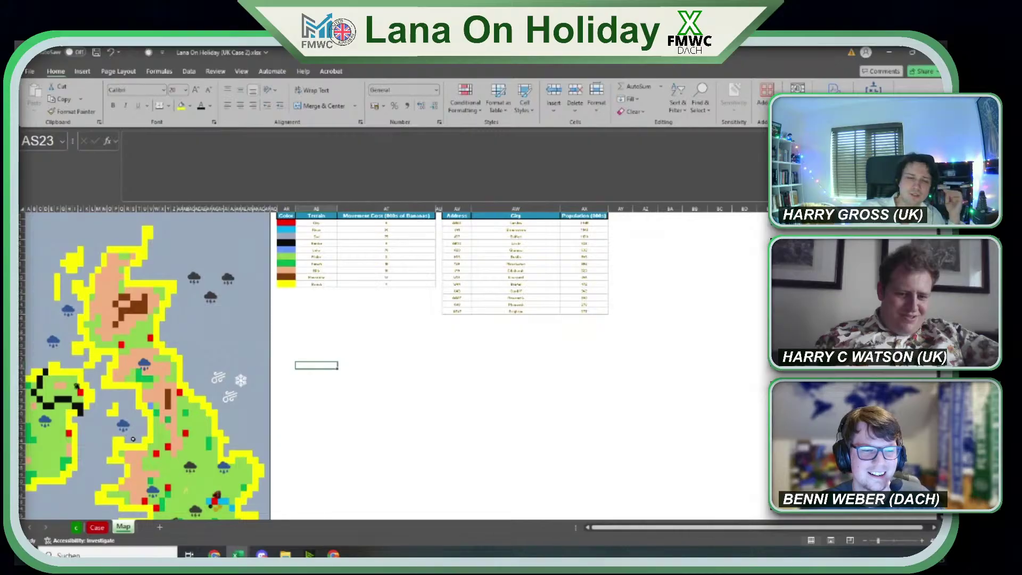
scroll(133, 438, "down", 1)
scroll(118, 419, "down", 1)
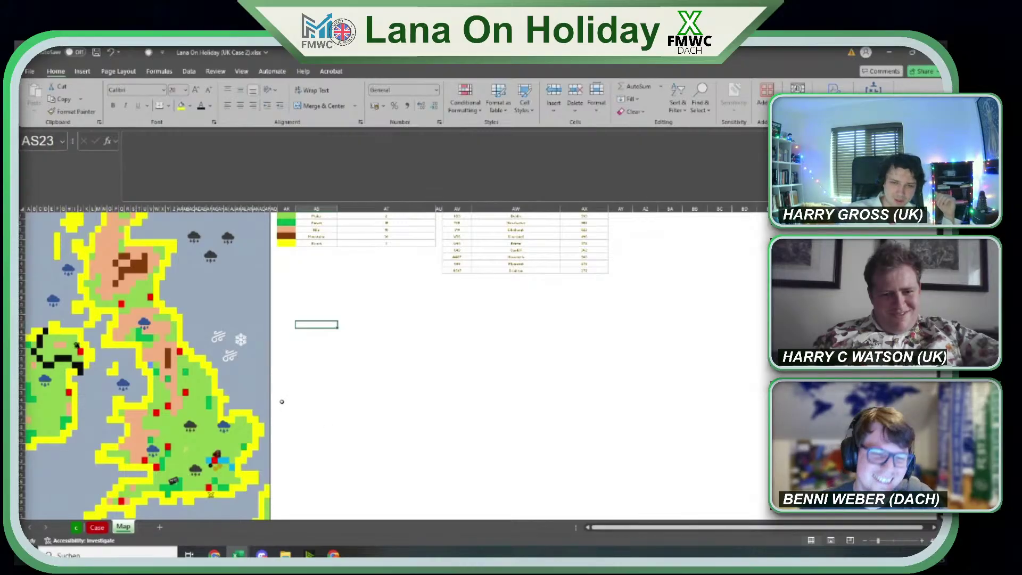
scroll(276, 417, "down", 2)
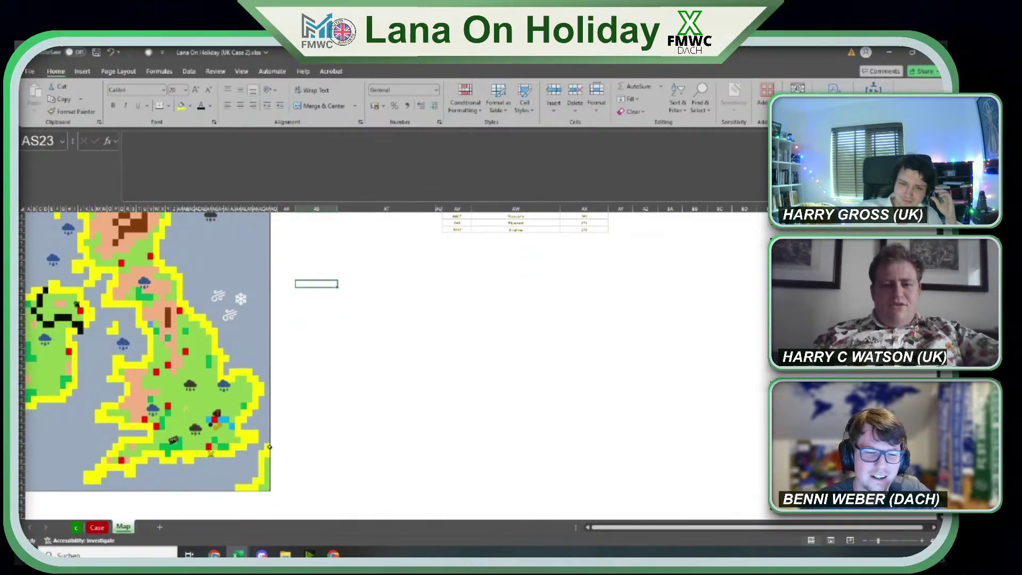
left_click(267, 450)
left_click_drag(267, 450, 242, 487)
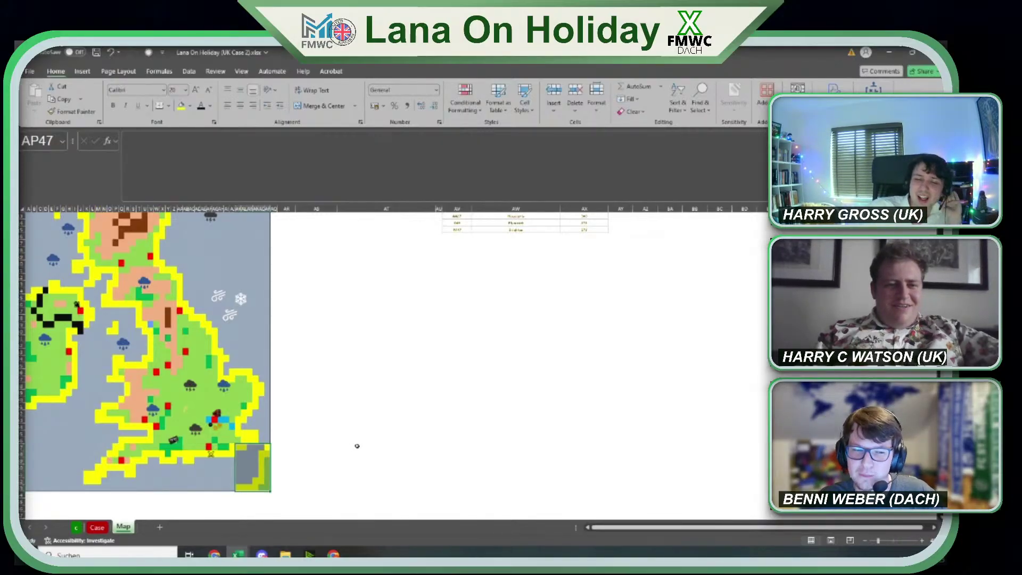
Switch back to the DACH workbook and highlight the western block starting at B33 on Karte, looking over the whole map.
key("alt+Tab")
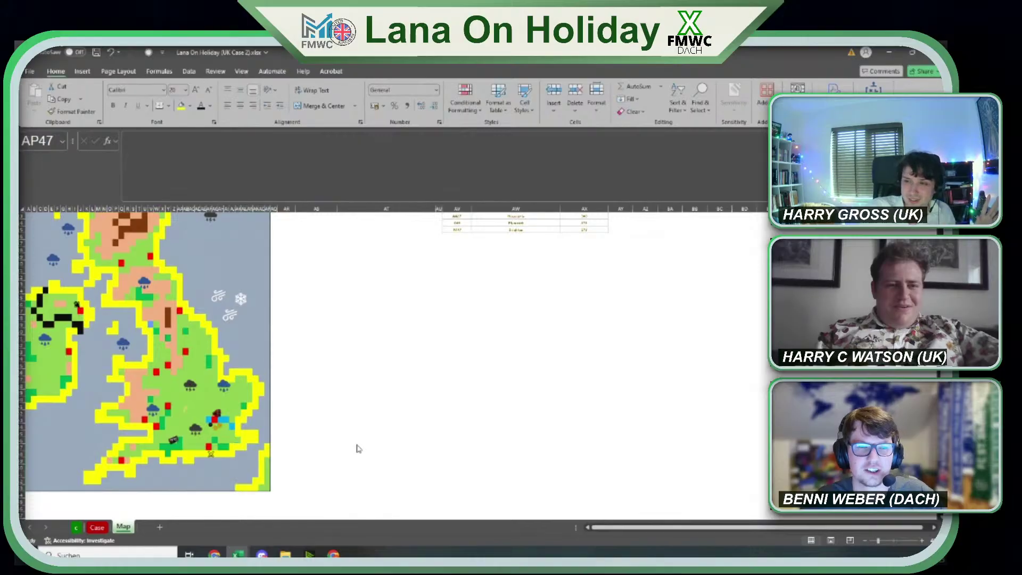
scroll(154, 392, "up", 2)
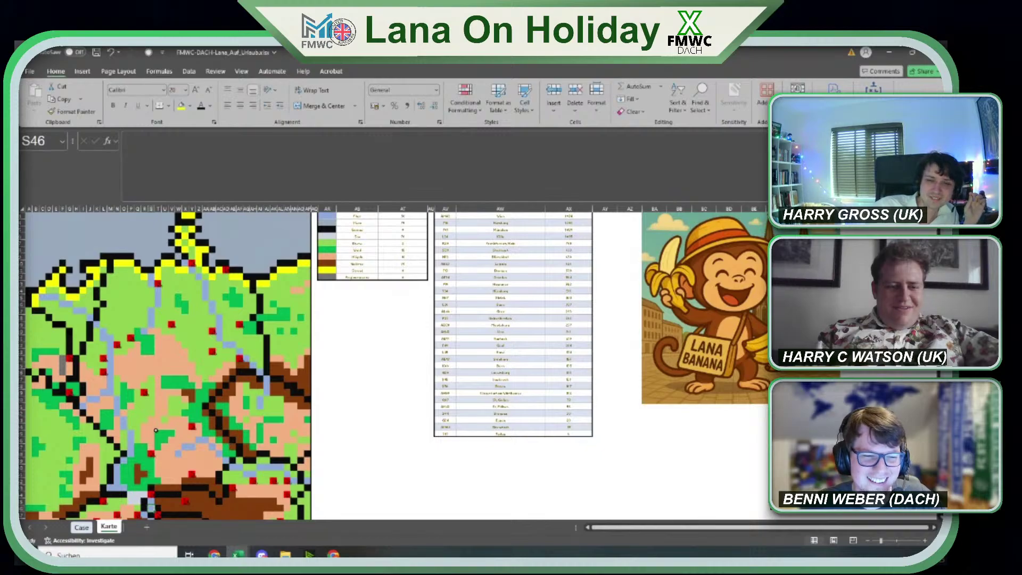
left_click_drag(36, 421, 65, 469)
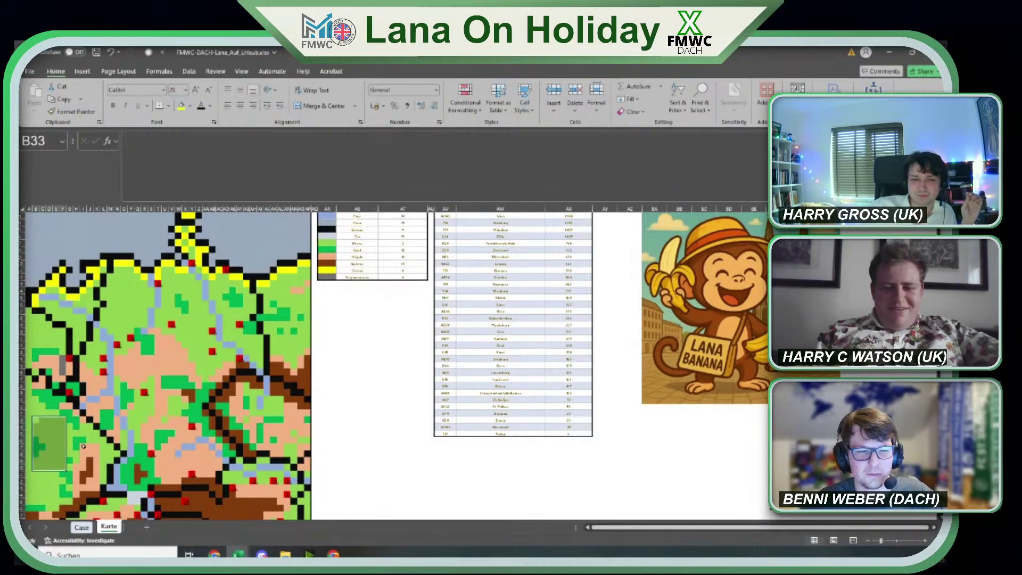
left_click(83, 447)
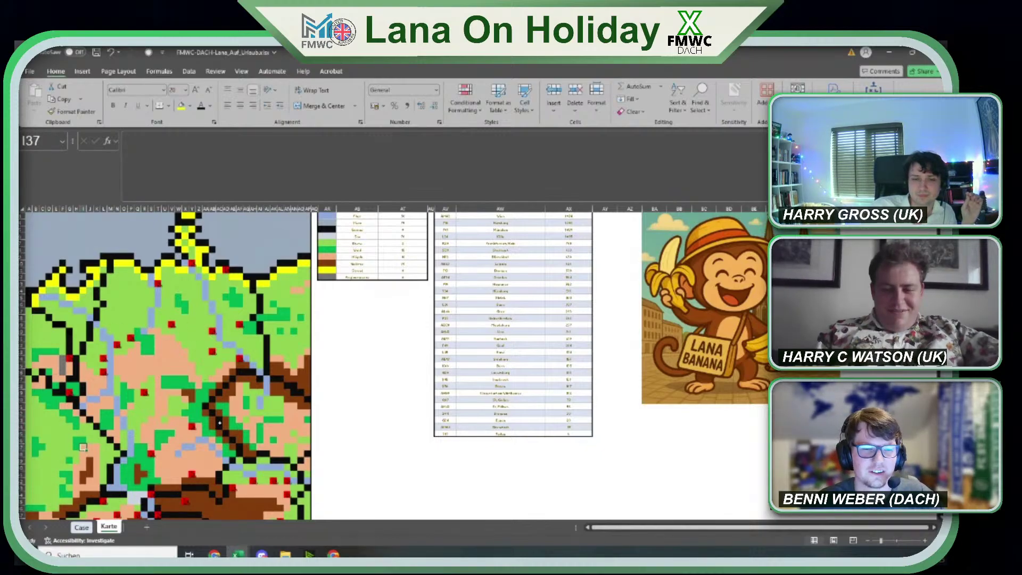
scroll(233, 431, "down", 2)
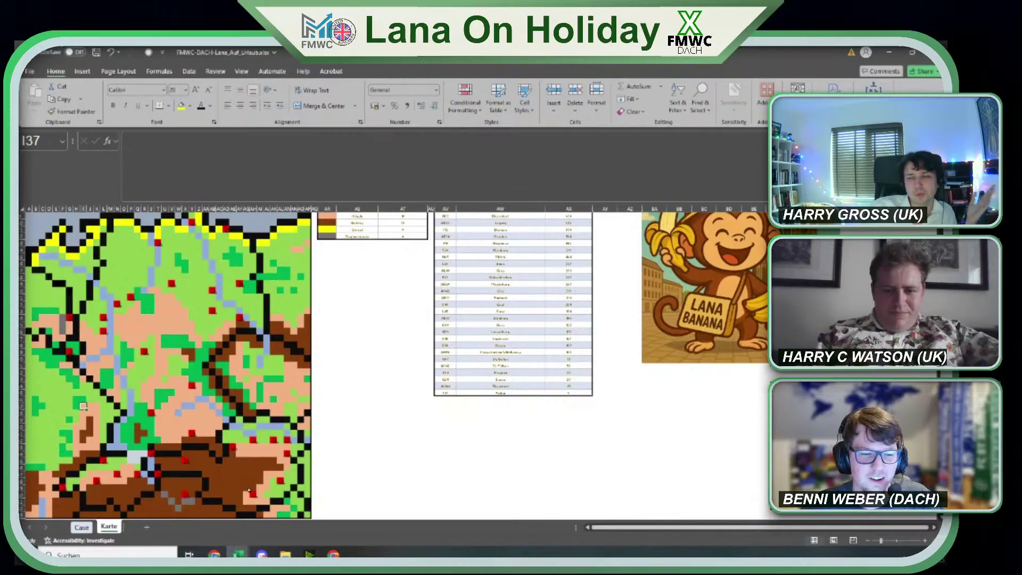
scroll(341, 359, "up", 3)
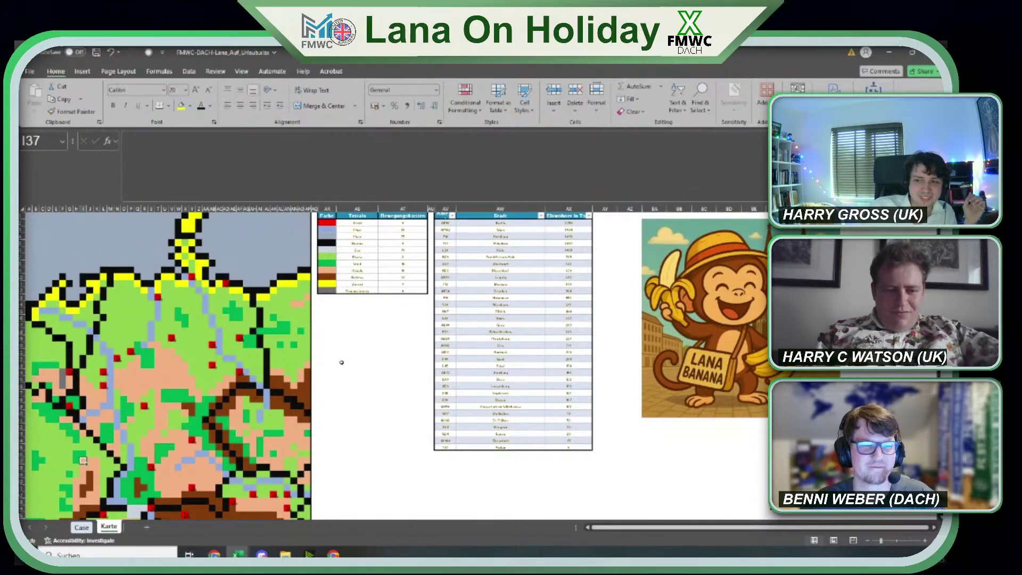
Switch to the UK workbook and read the Background, Introduction and Bonus Questions sections of Case.
key("alt+Tab")
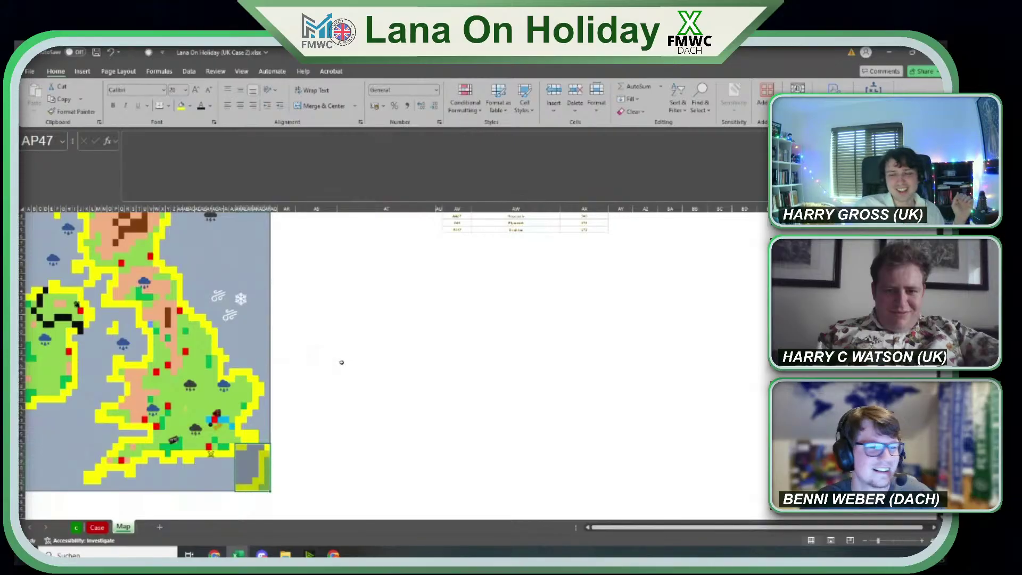
left_click(97, 527)
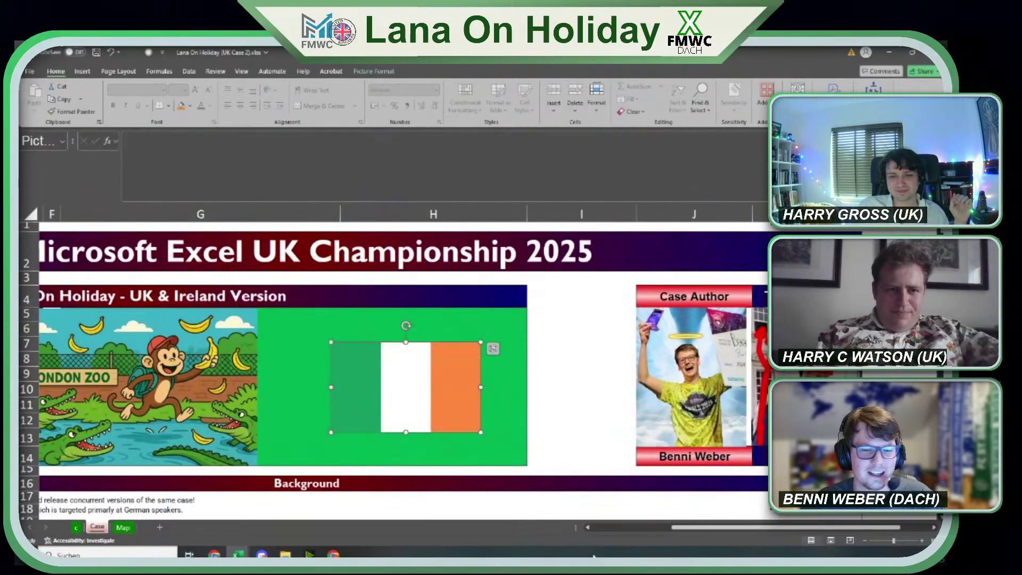
left_click_drag(687, 530, 498, 528)
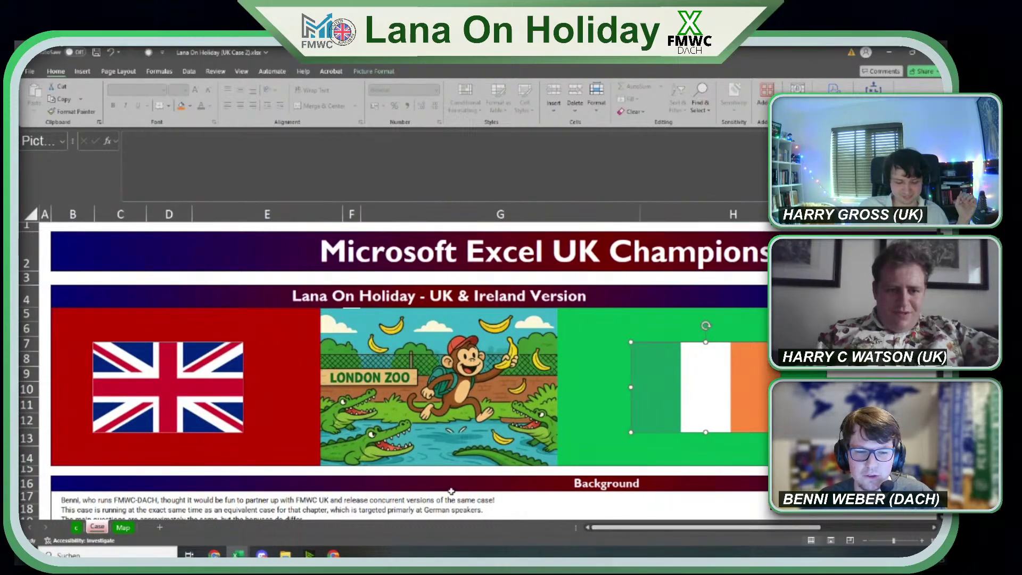
scroll(450, 490, "down", 4)
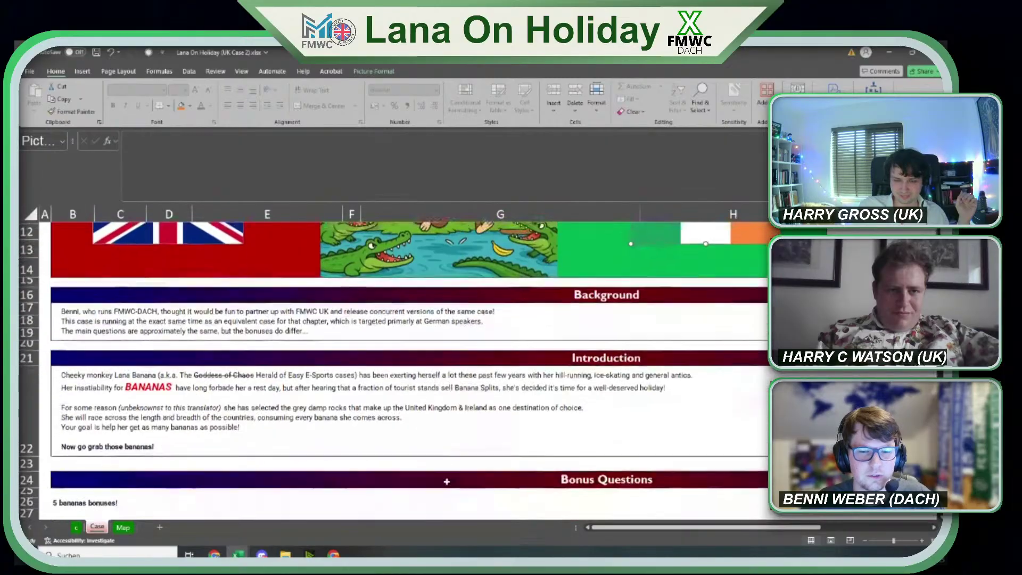
scroll(447, 481, "down", 4)
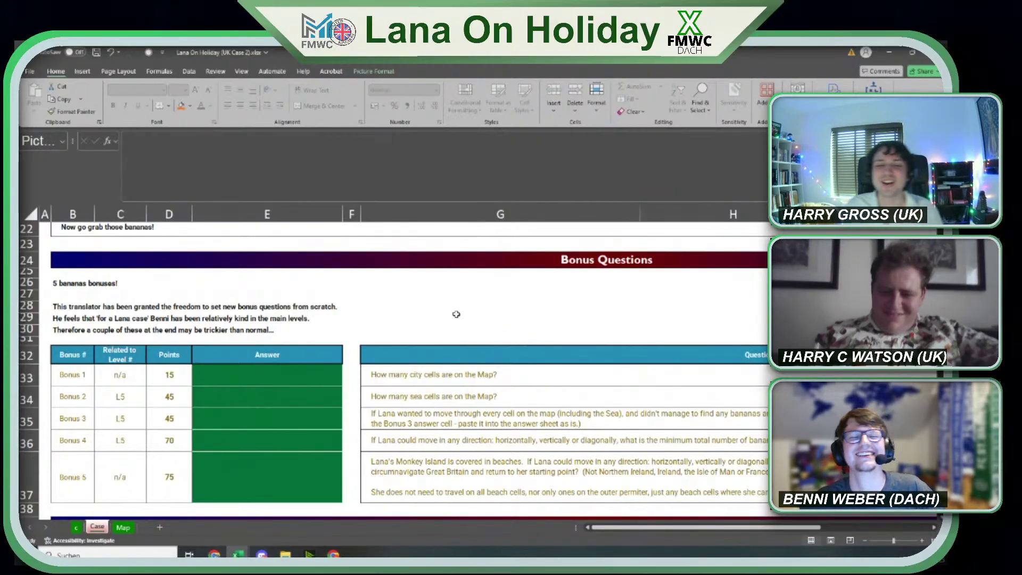
left_click(439, 316)
left_click(463, 302)
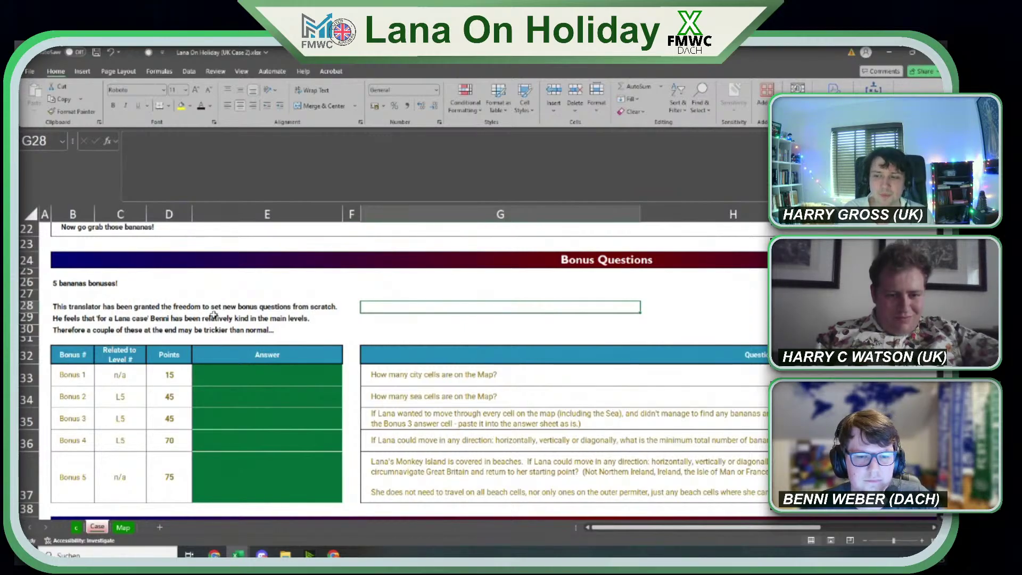
Count the city addresses from AV2 down on Map and enter 14 as the Bonus 1 answer in E33 of Case.
left_click(124, 527)
scroll(516, 327, "up", 4)
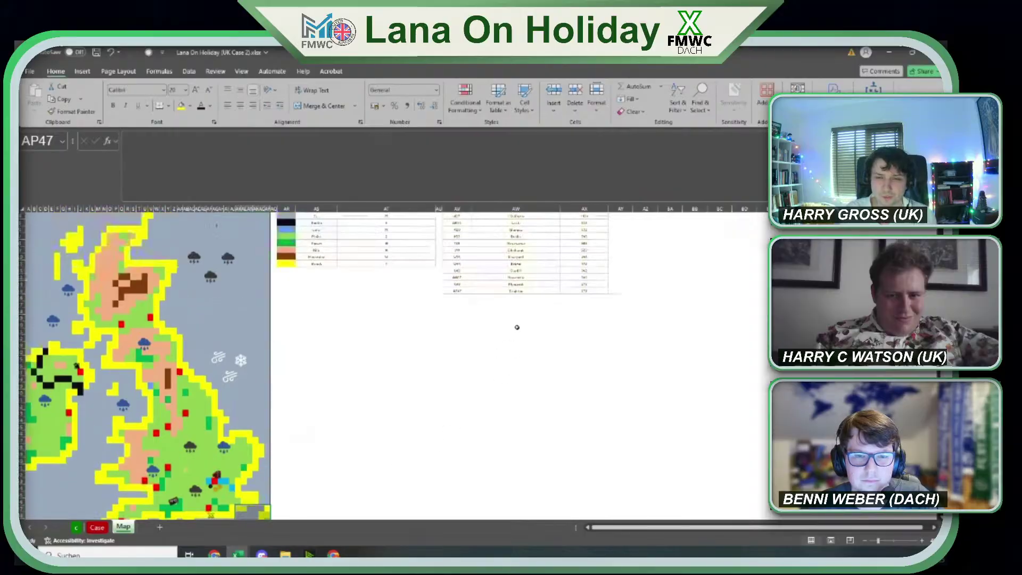
left_click_drag(466, 226, 470, 313)
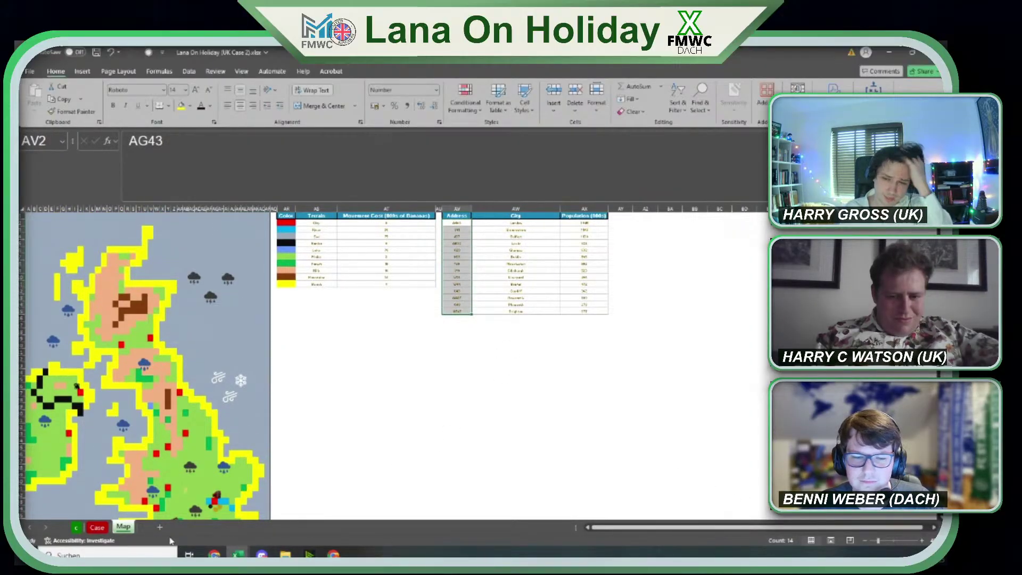
left_click(97, 527)
left_click(253, 375)
type("14")
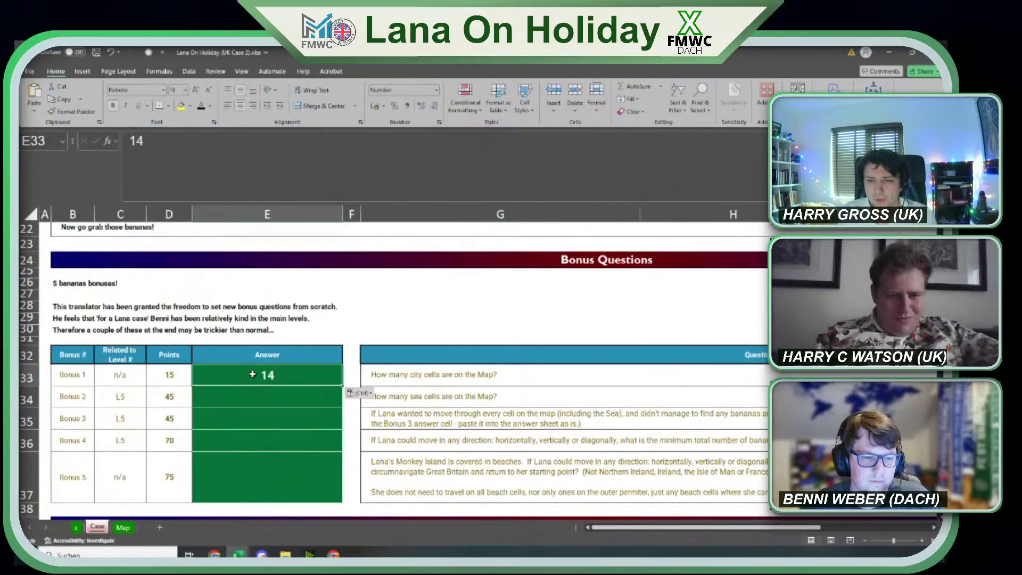
key("Return")
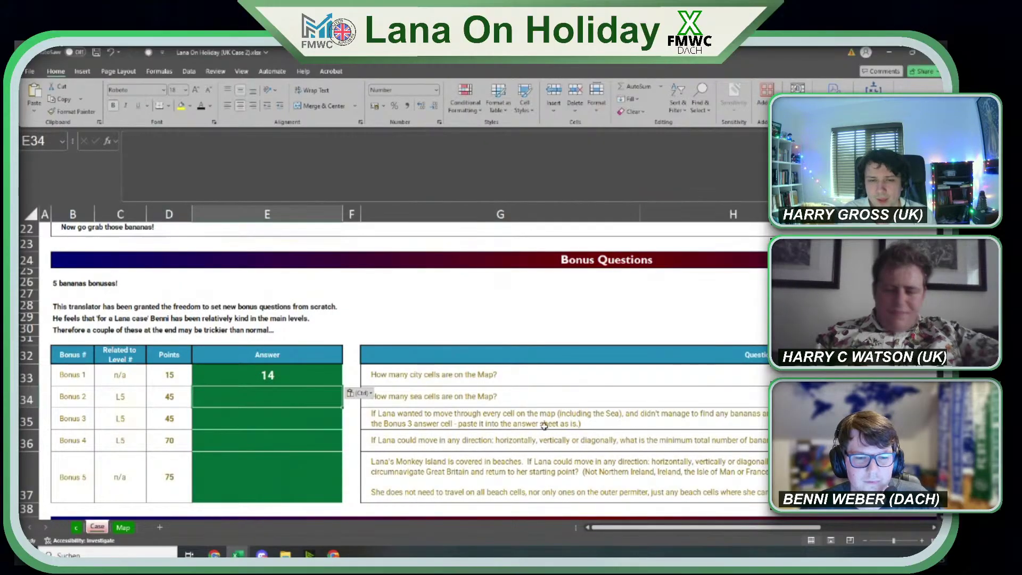
key("Escape")
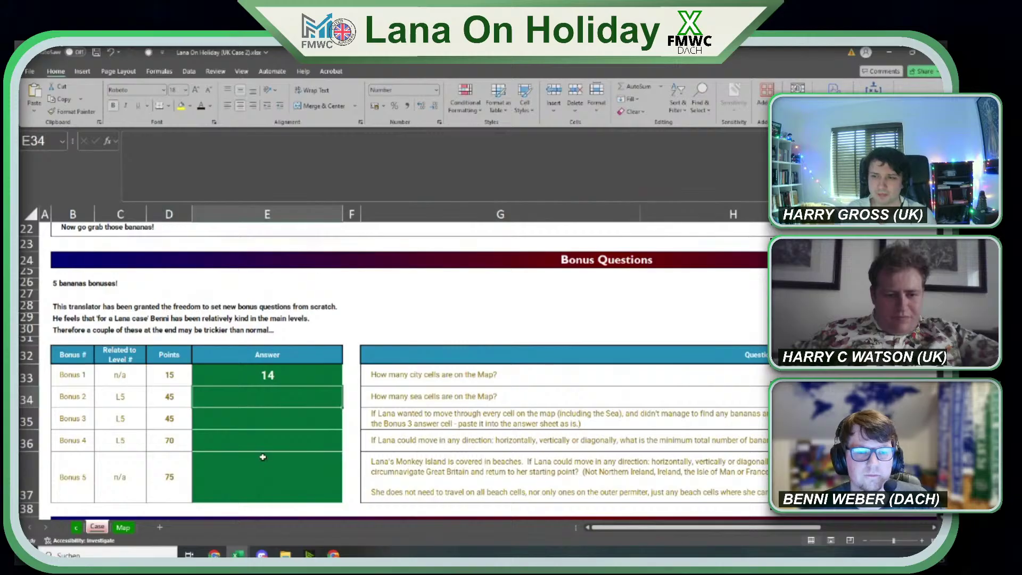
Examine the sea areas on the Map sheet for the Bonus 2 question and return to Case.
left_click(122, 527)
scroll(200, 396, "down", 4)
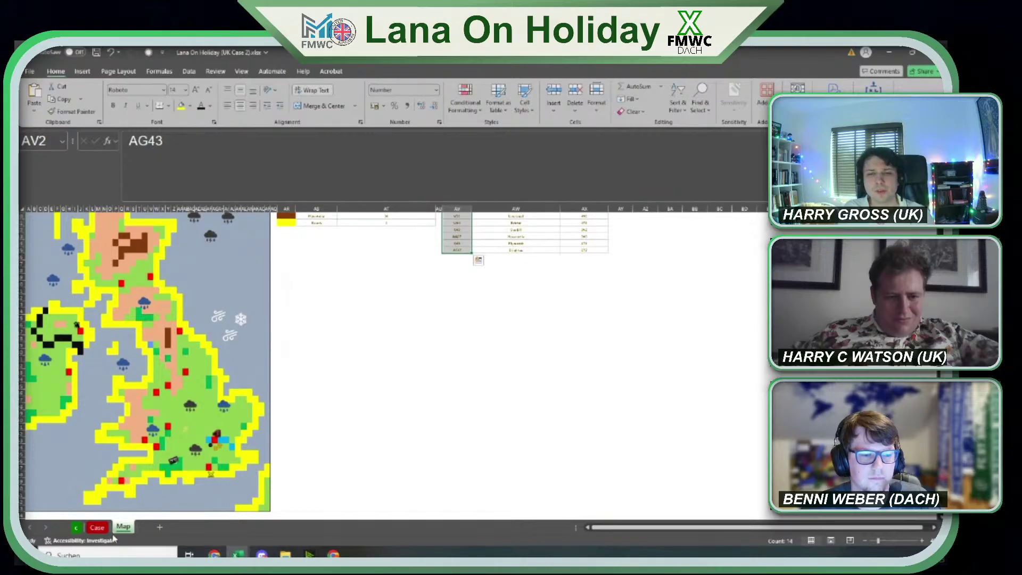
left_click(97, 527)
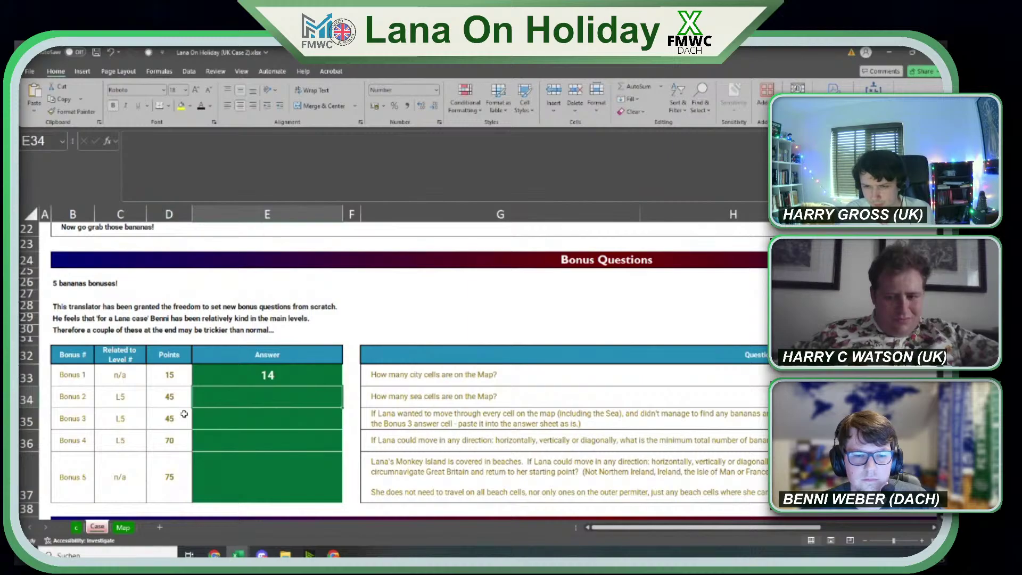
Read the Bonus 3 question and try 10, followed by 1, as the answer in E35.
left_click(232, 415)
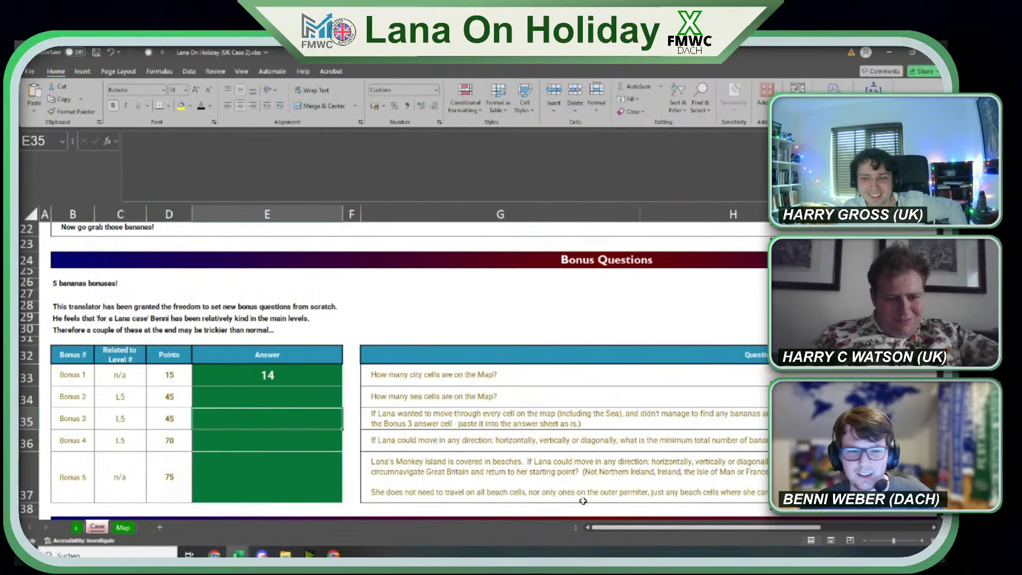
left_click_drag(642, 529, 660, 531)
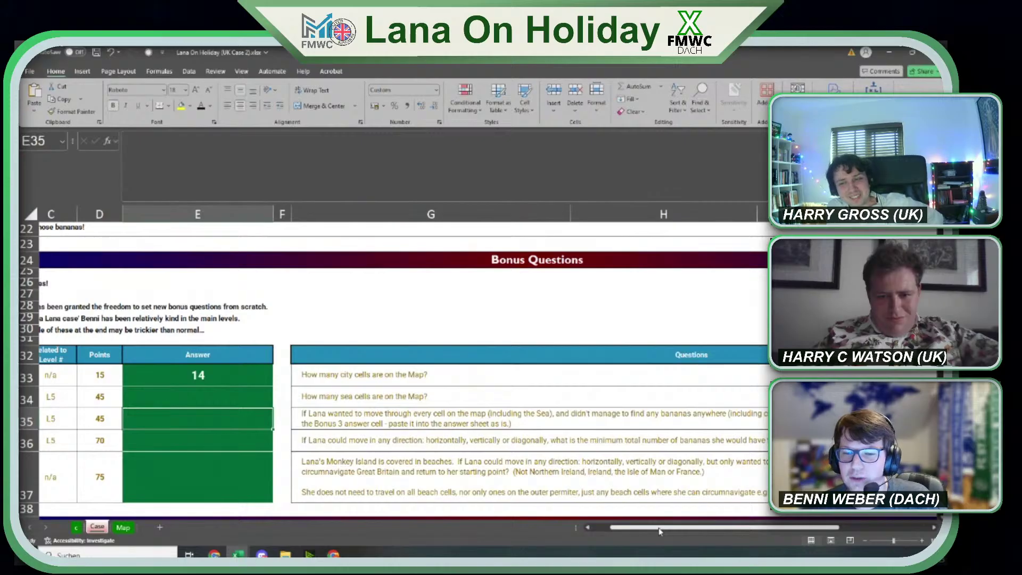
left_click_drag(736, 528, 698, 523)
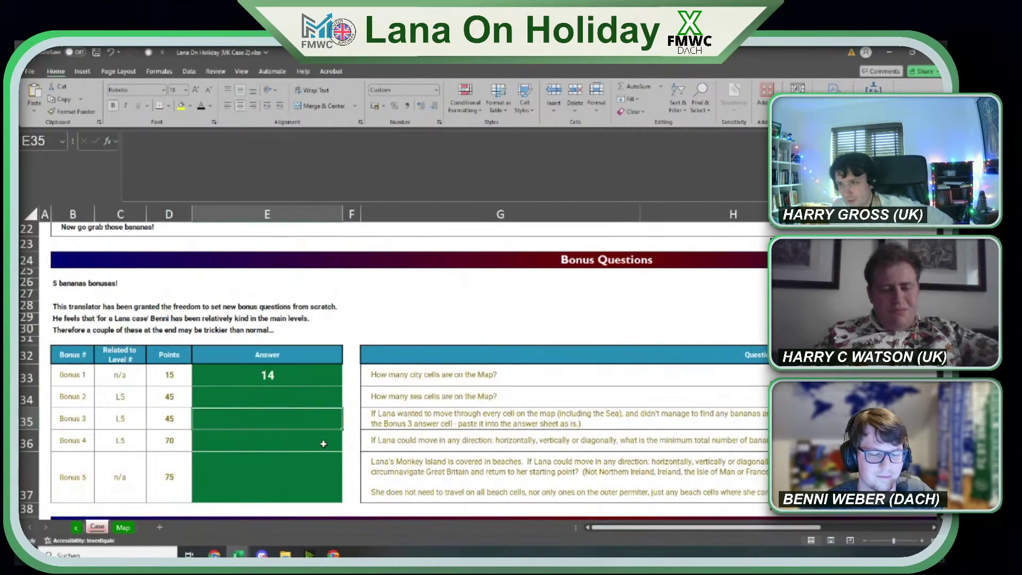
type("10")
key("Return")
key("Up")
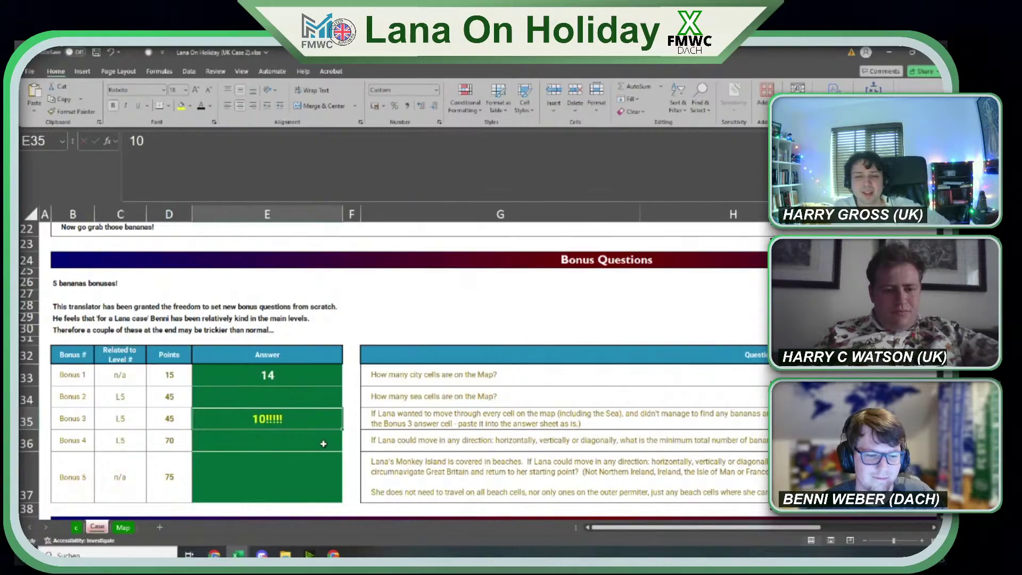
type("1")
key("Return")
key("Up")
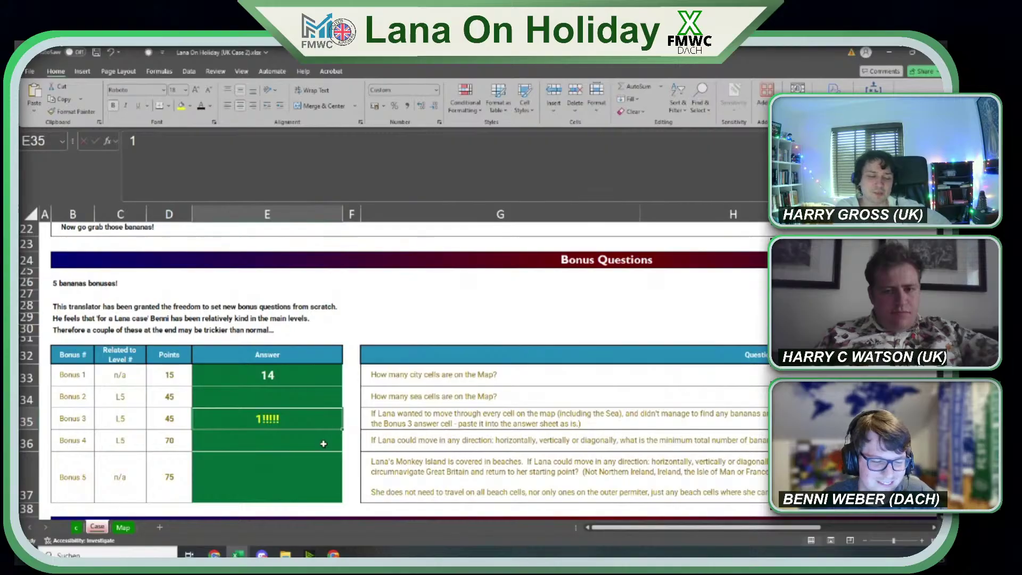
type("1000000")
key("Return")
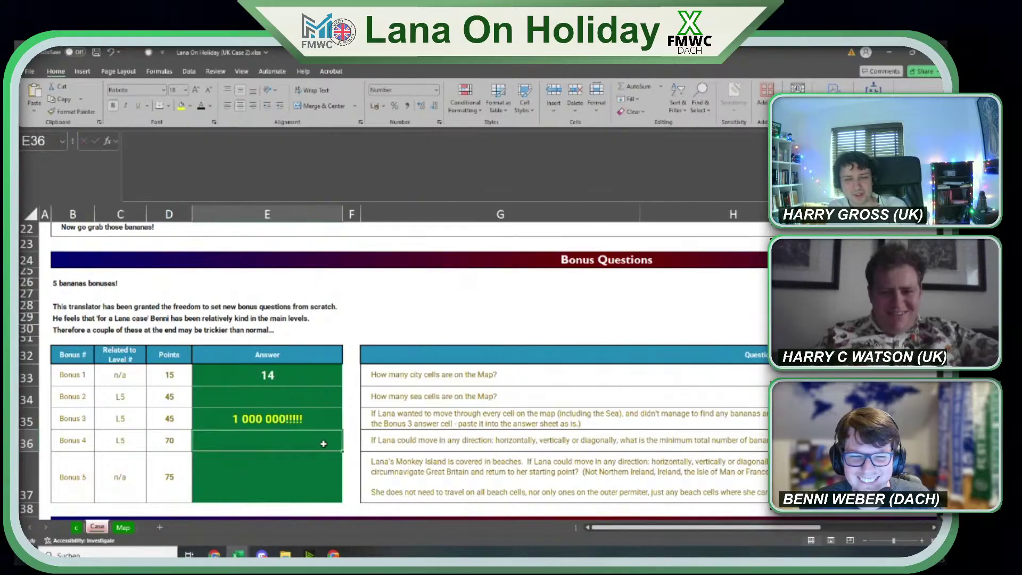
key("Up")
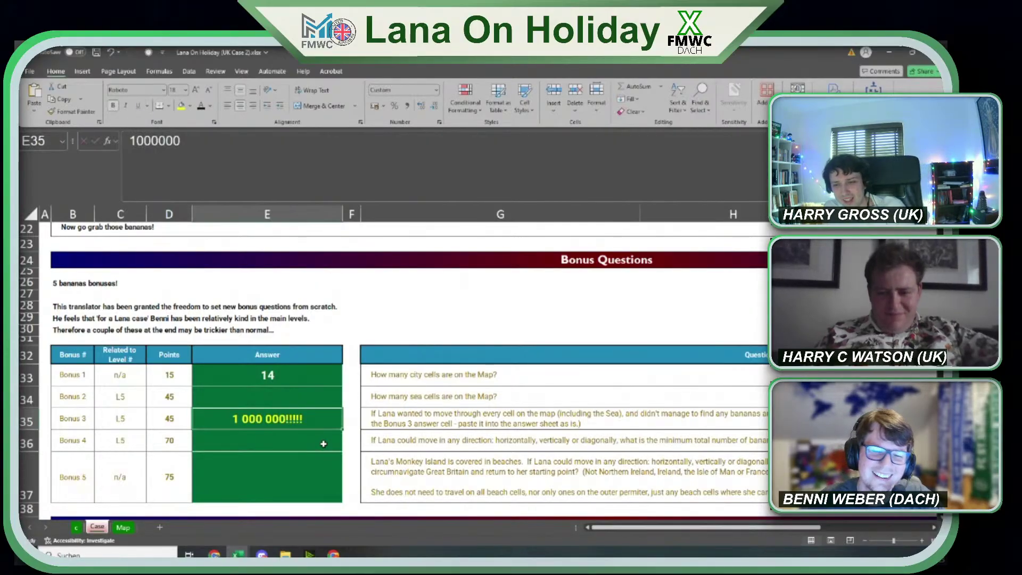
type("100000000000")
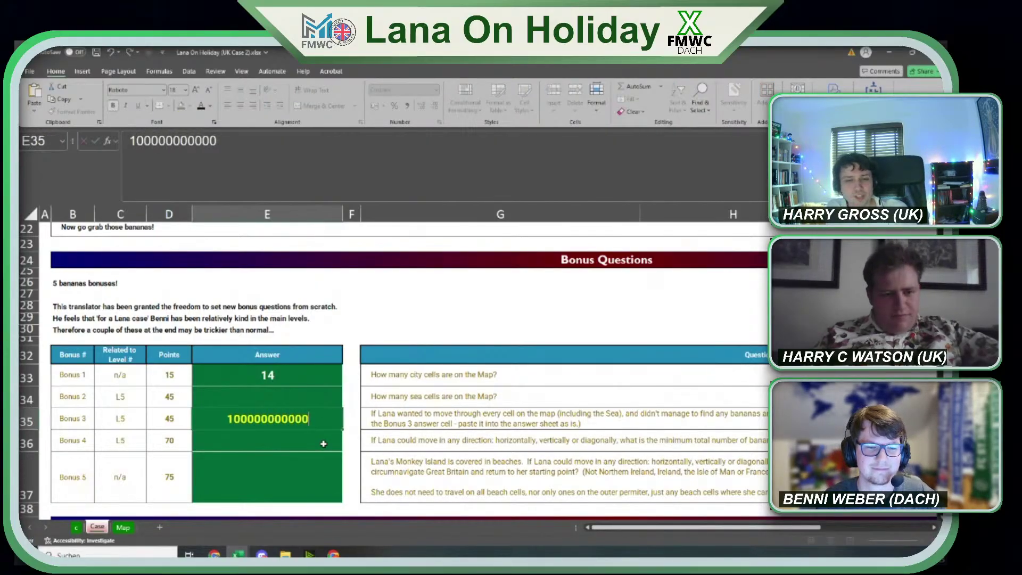
key("Return")
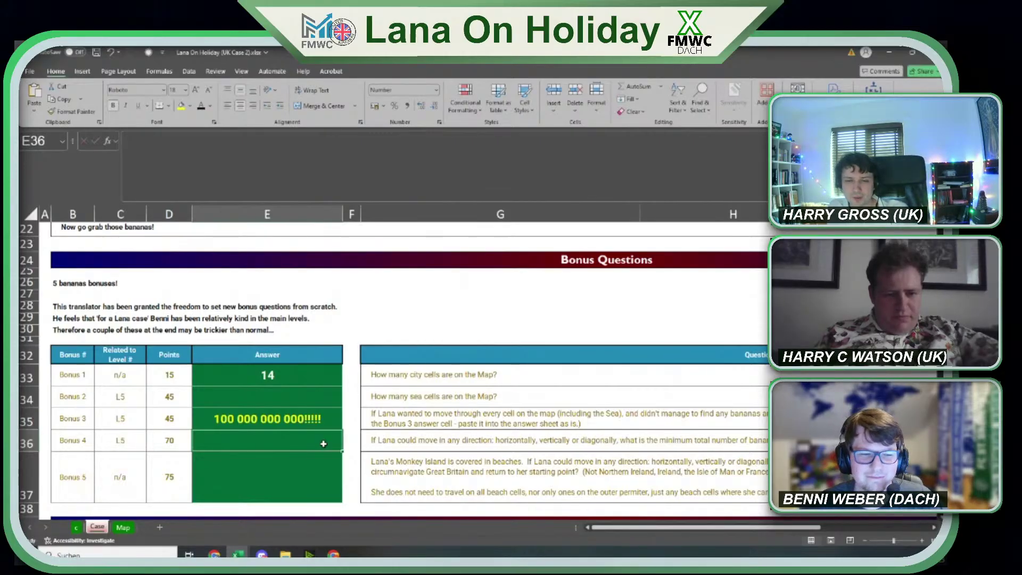
Enter the word many as the Bonus 3 answer in E35.
key("Up")
type("many")
key("Return")
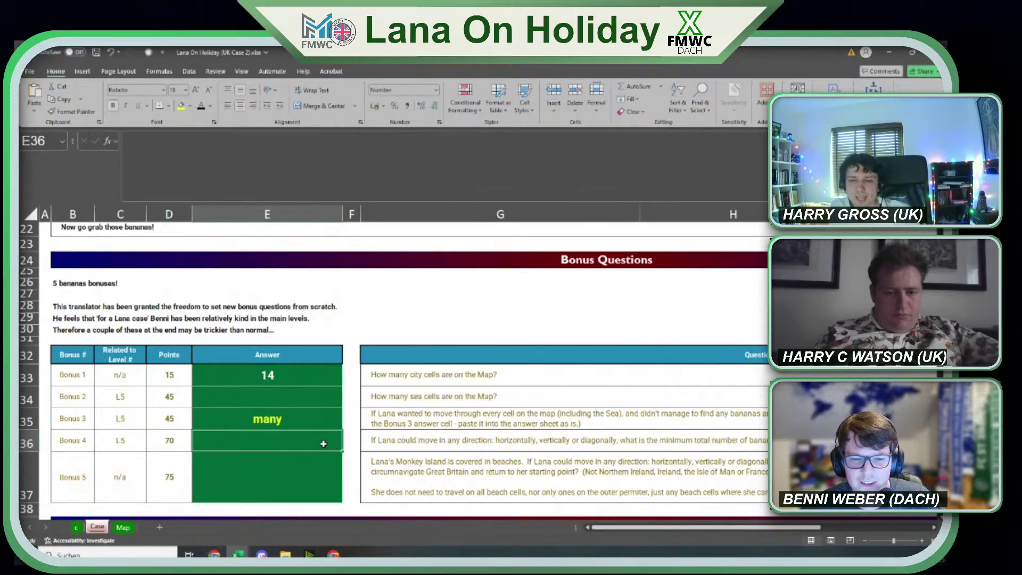
Read the Bonus 4 question in G36 about travelling from Belfast to London and the Bonus 5 beach question in G37.
left_click_drag(644, 527, 709, 531)
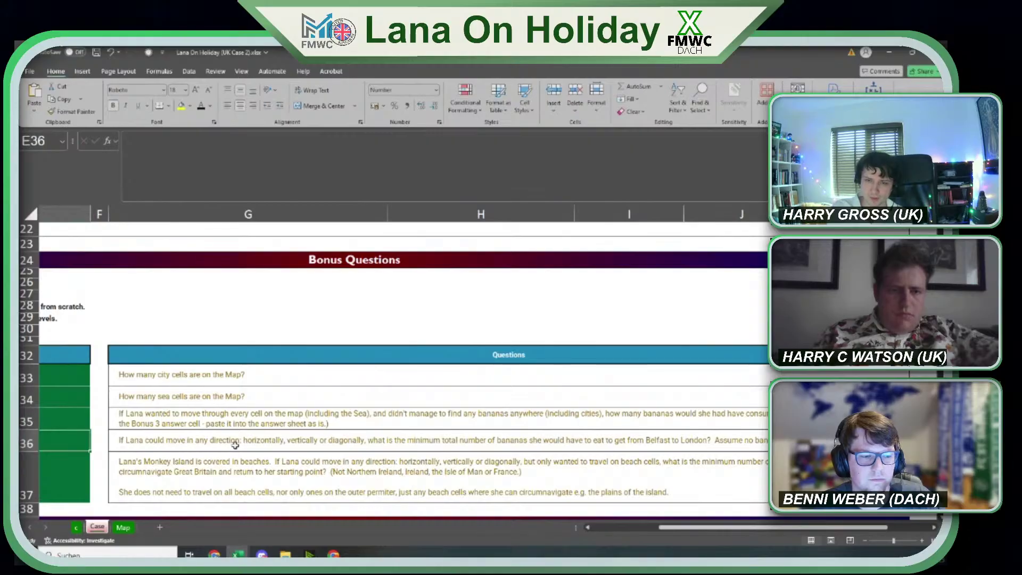
key("alt+Tab")
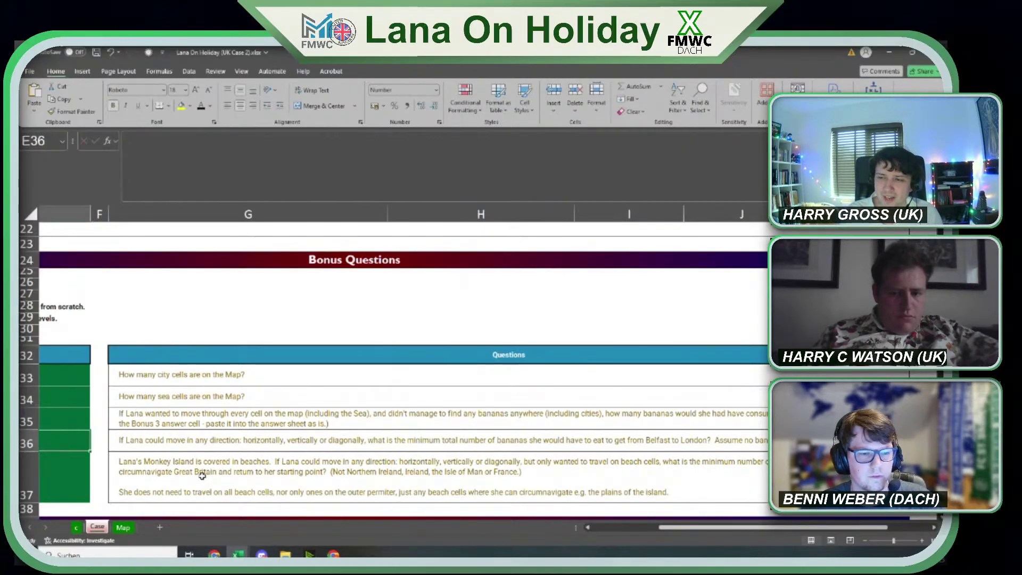
left_click(202, 477)
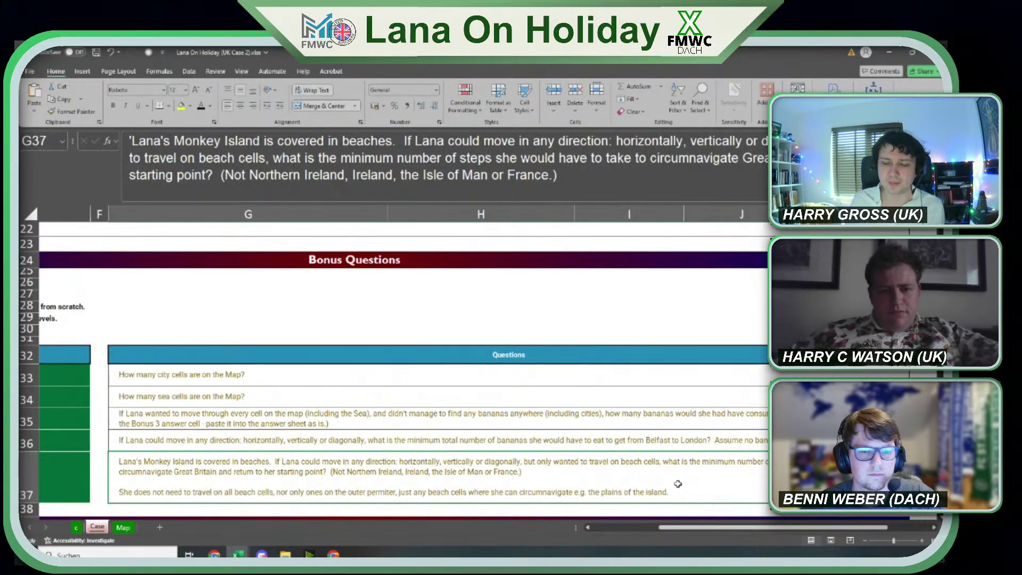
left_click(235, 440)
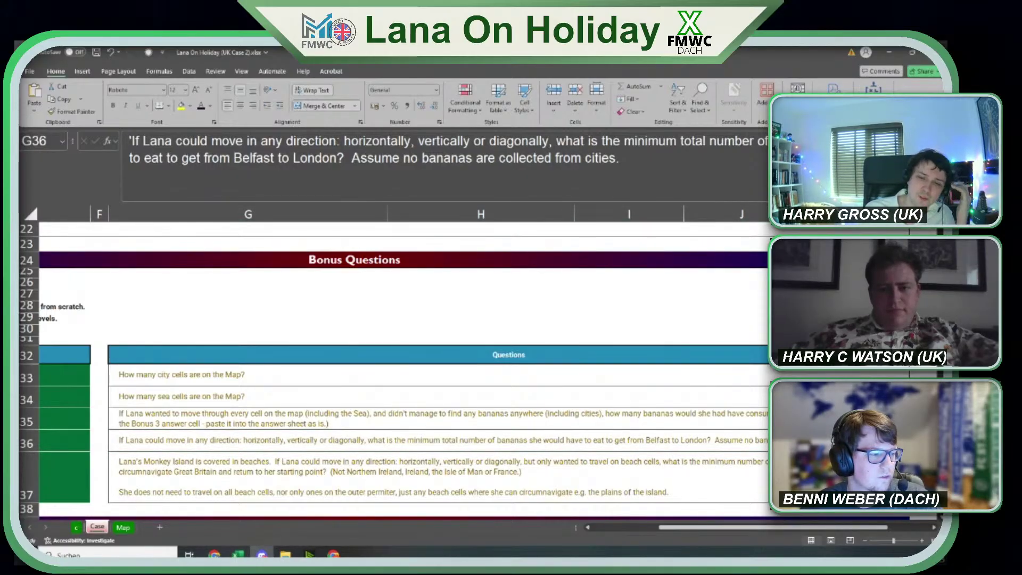
left_click(245, 431)
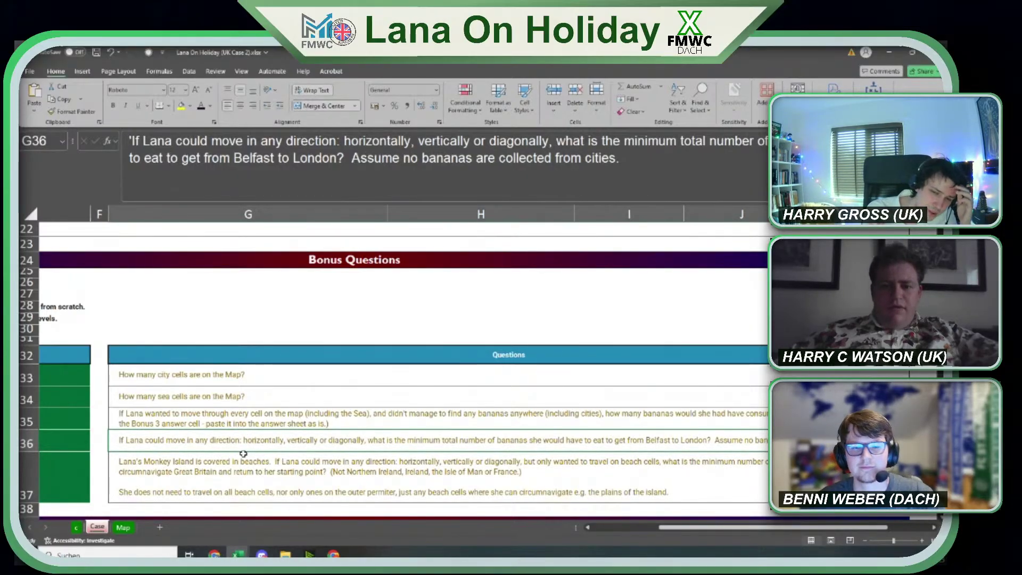
left_click(640, 491)
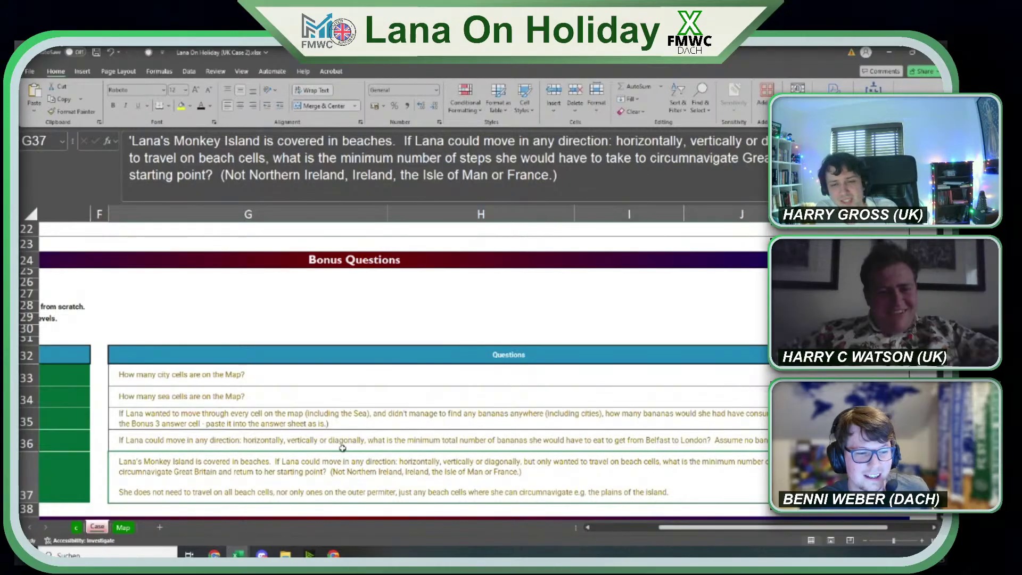
Examine Great Britain and its beach cells on the Map sheet for the last two bonus questions.
left_click(122, 527)
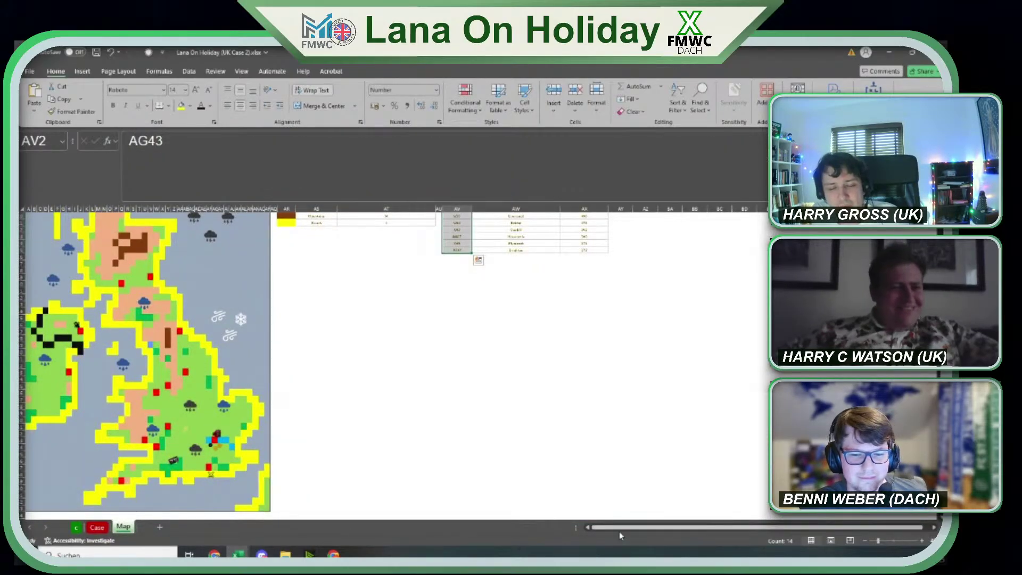
scroll(268, 474, "up", 1)
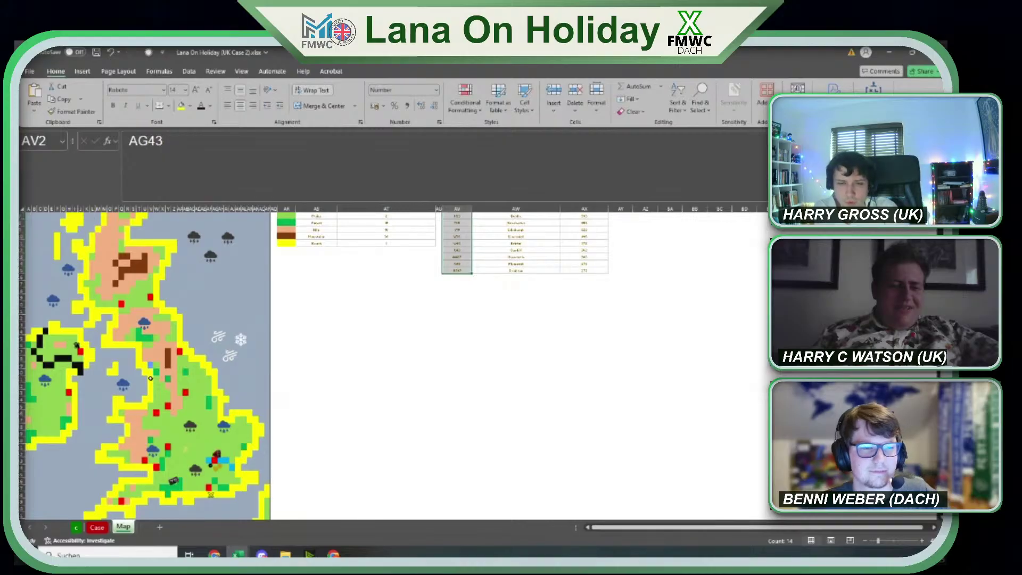
scroll(151, 378, "down", 5)
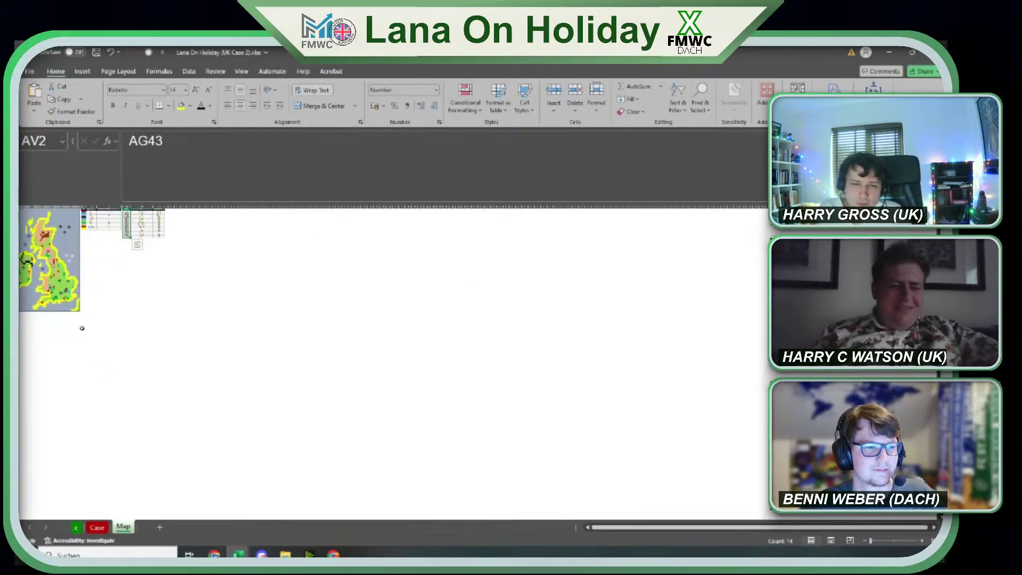
scroll(54, 279, "up", 5)
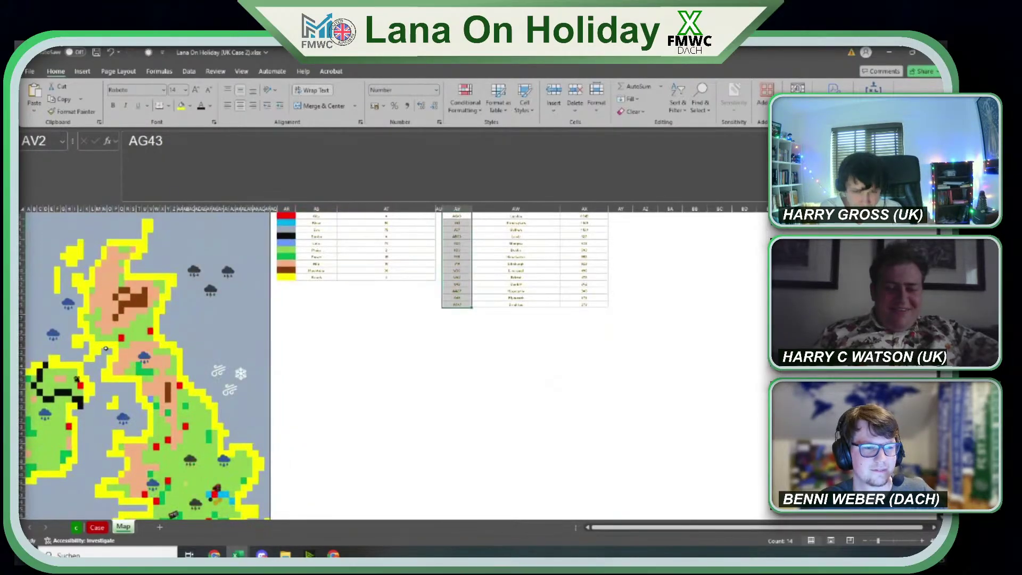
scroll(105, 351, "down", 3)
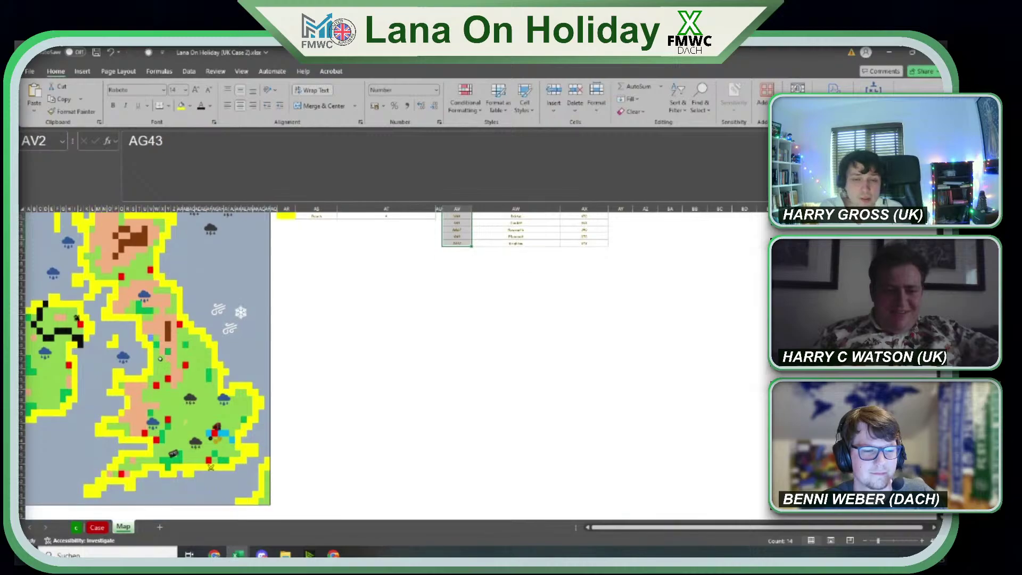
scroll(160, 358, "up", 1)
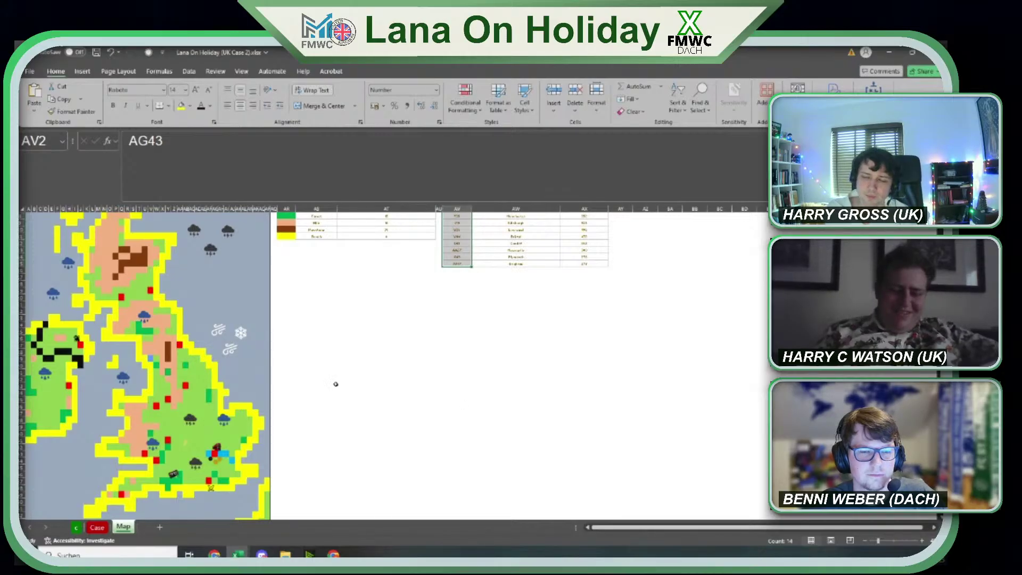
Examine the route between Belfast, near cell I26, and London on Map for the Bonus 4 question.
left_click(393, 372)
left_click(395, 351)
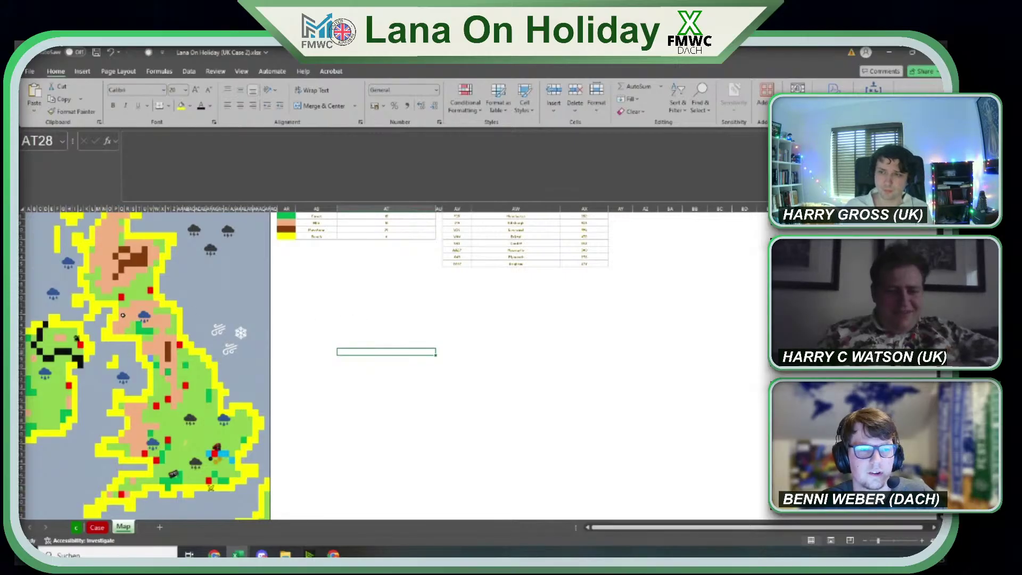
left_click(74, 338)
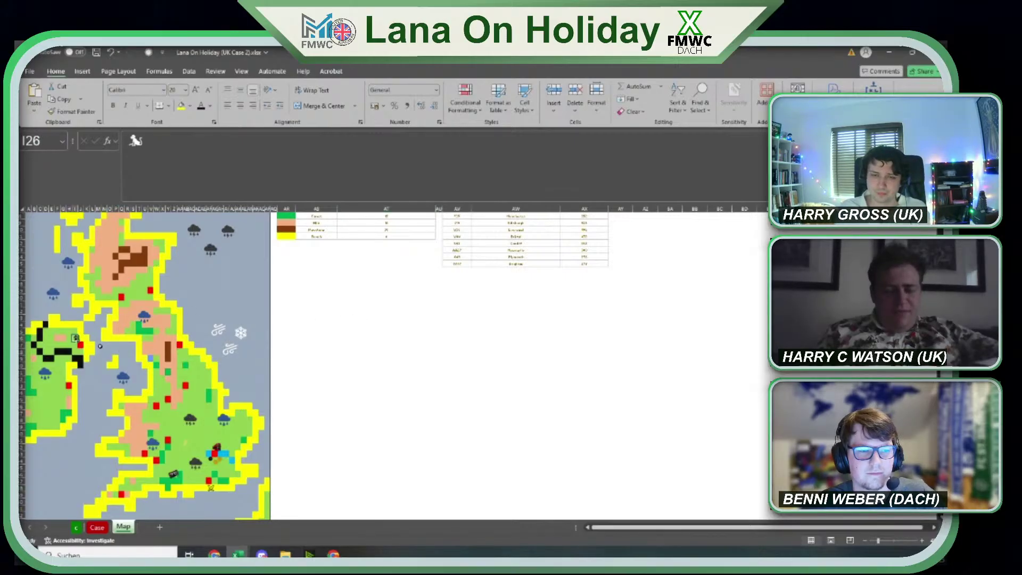
left_click(315, 378)
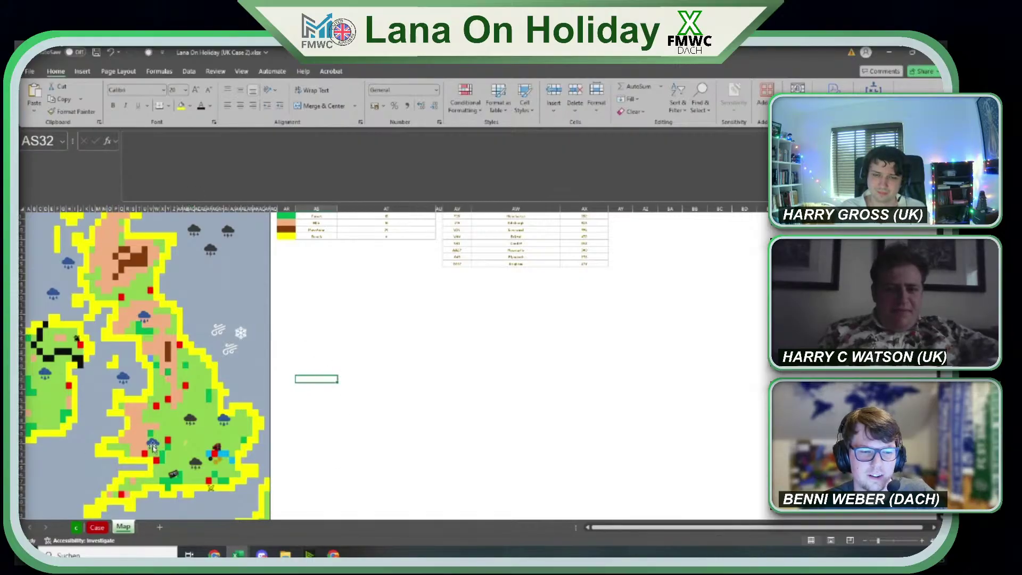
left_click(217, 445)
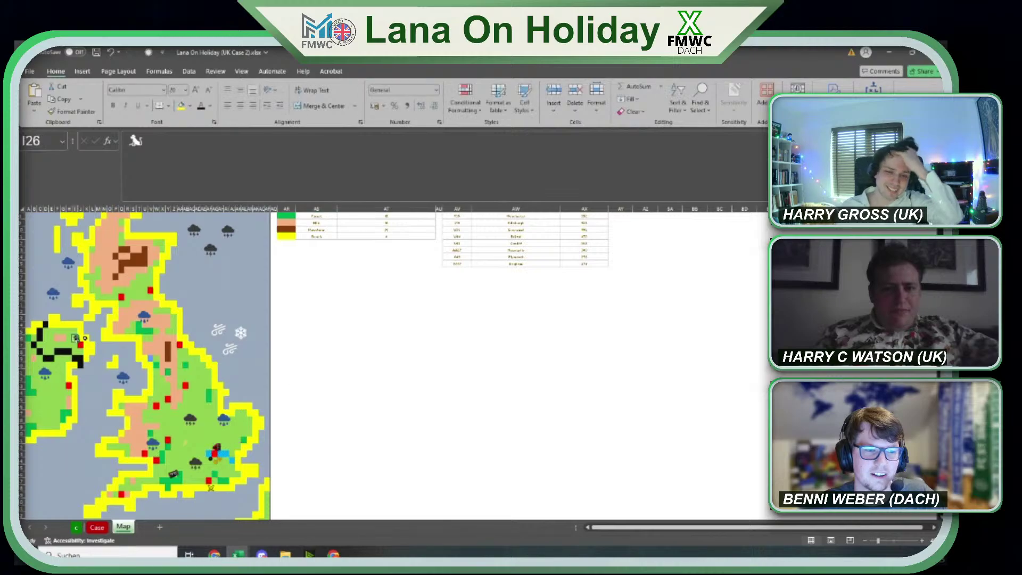
Switch to the DACH workbook and examine the terrain and city layout on the Karte sheet.
left_click(320, 324)
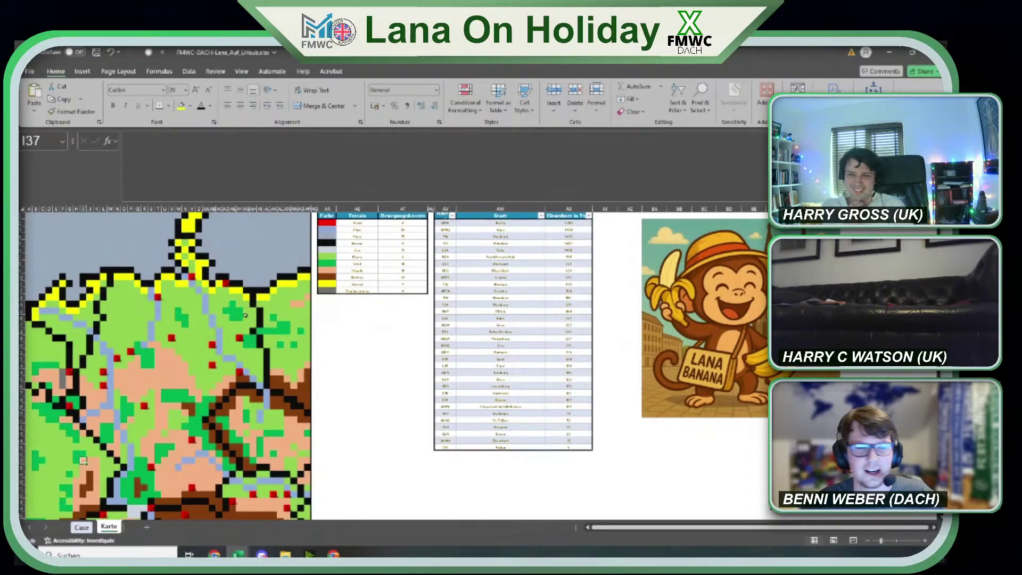
scroll(222, 294, "down", 2)
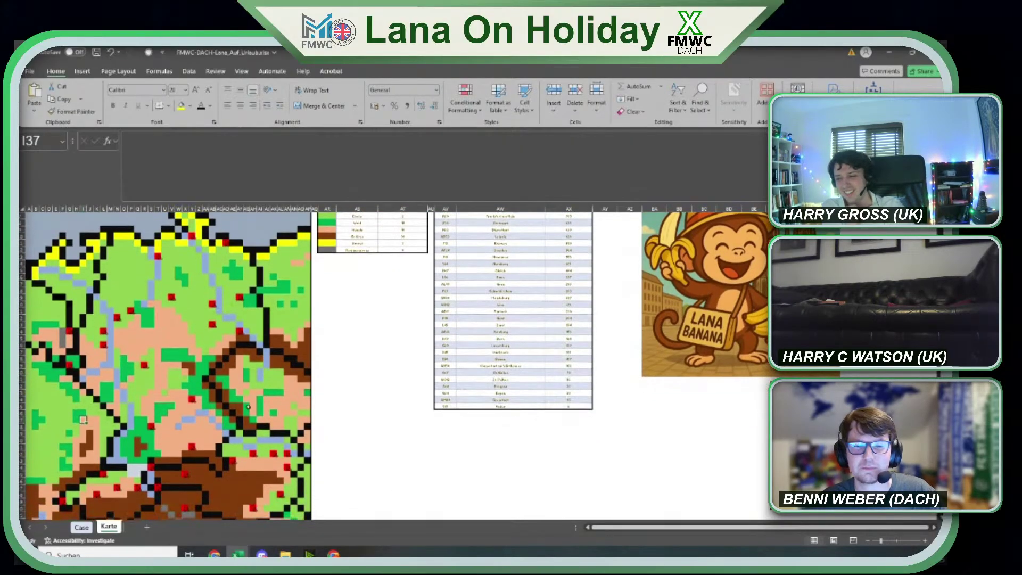
left_click(293, 465)
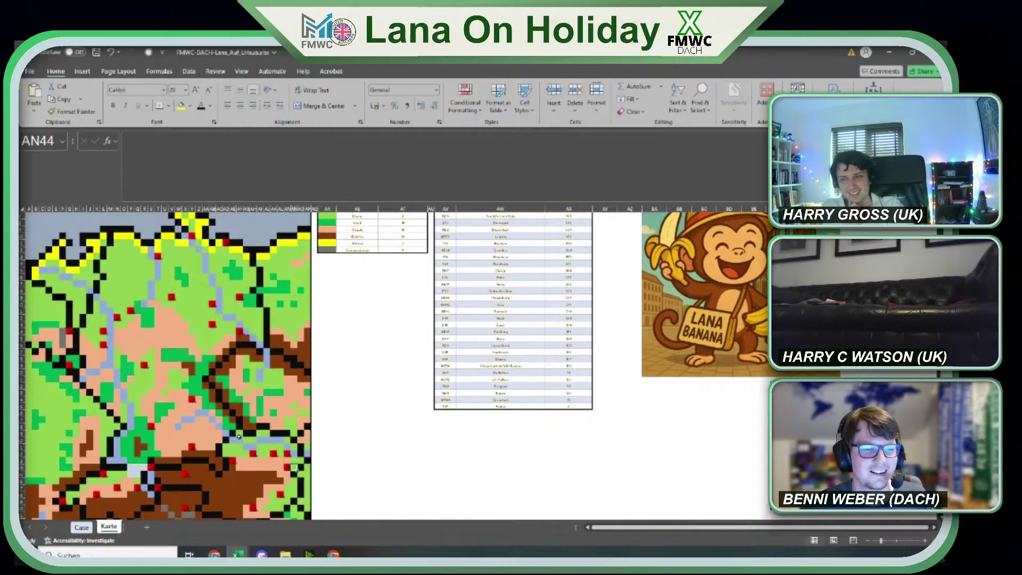
scroll(239, 437, "up", 1)
scroll(239, 437, "up", 1)
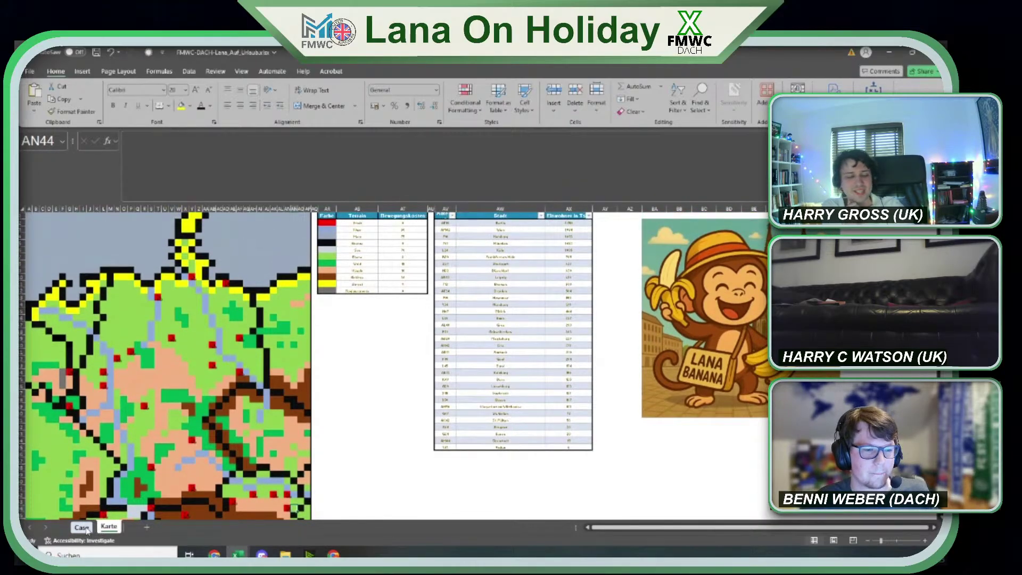
Open the Case sheet of the DACH workbook and read the Bonus 1 question in G25 of Bonusaufgaben.
left_click(82, 527)
scroll(331, 465, "up", 20)
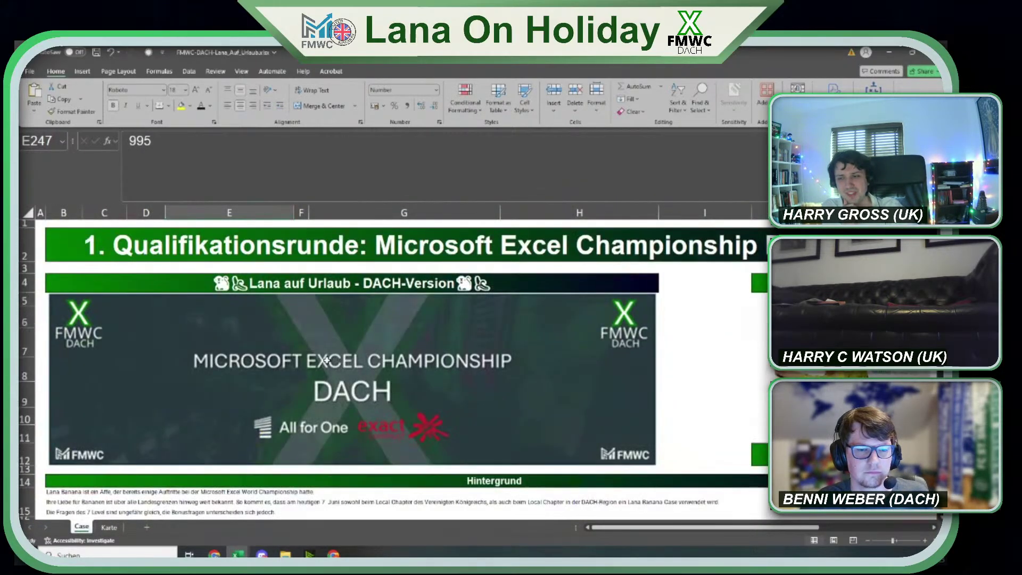
scroll(322, 387, "down", 5)
left_click(322, 387)
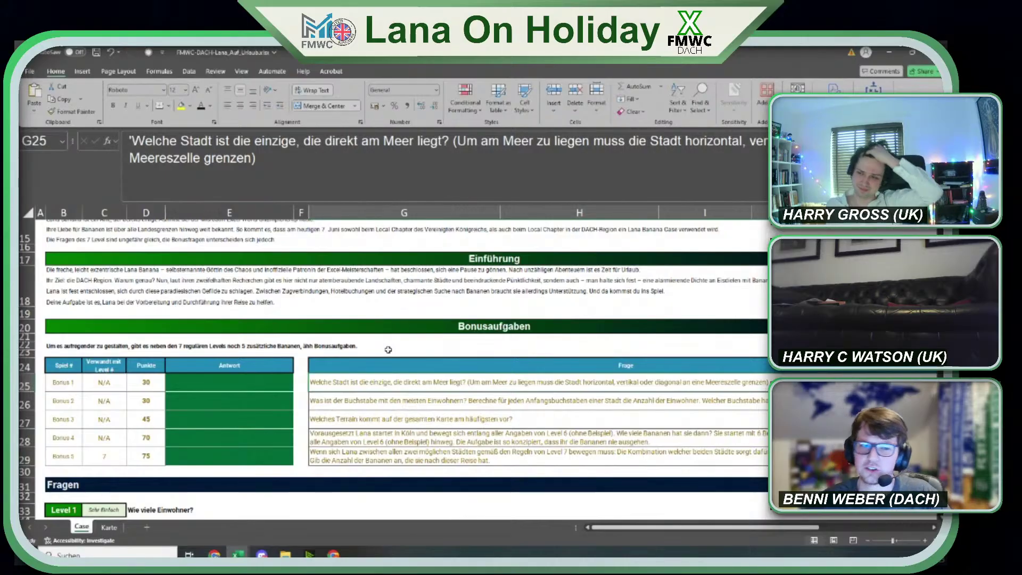
Select the coastal city cell AD11 on Karte and look up its address in the city table to identify it as Rostock.
left_click(108, 528)
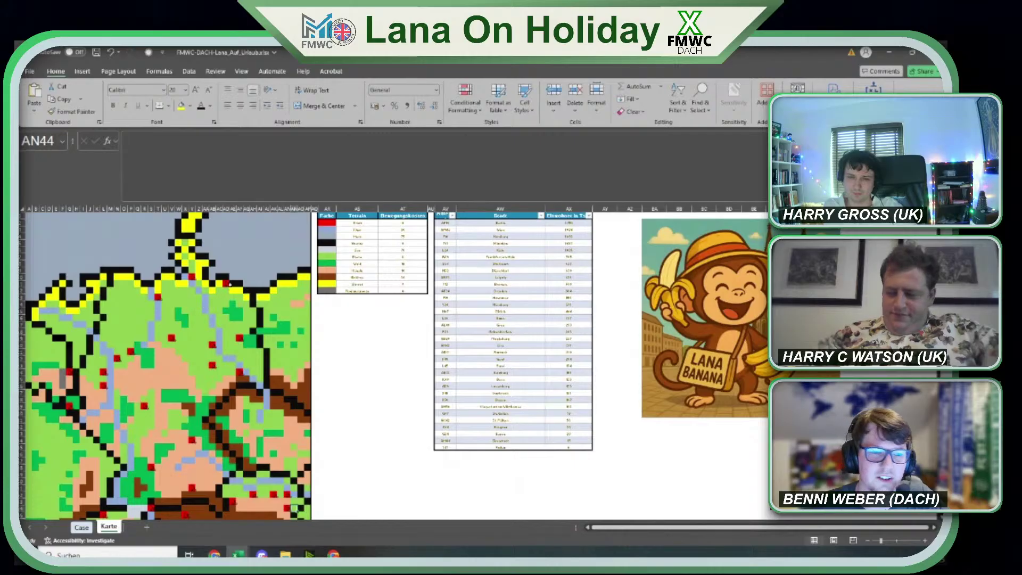
left_click(226, 283)
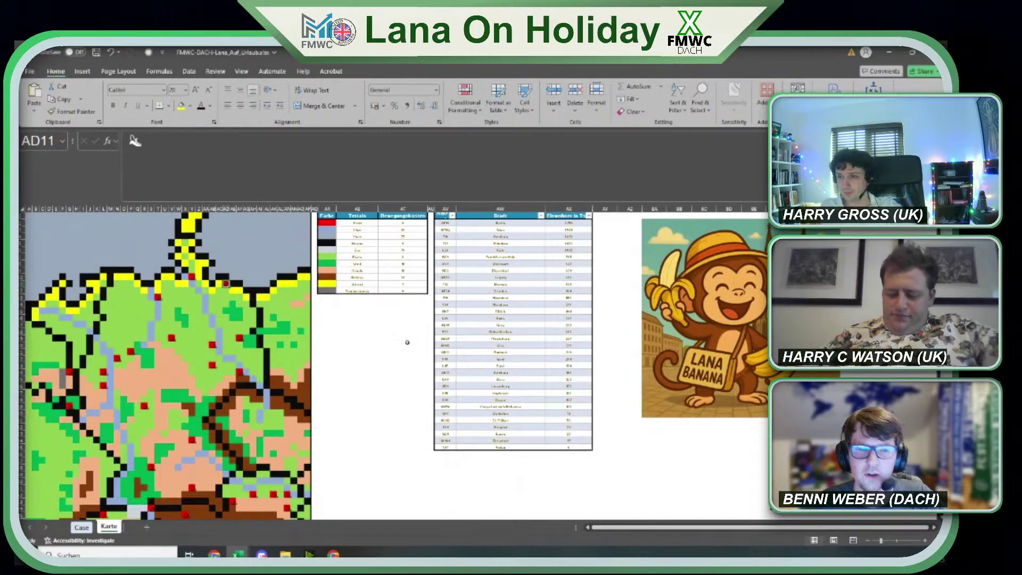
scroll(427, 364, "up", 1, "ctrl")
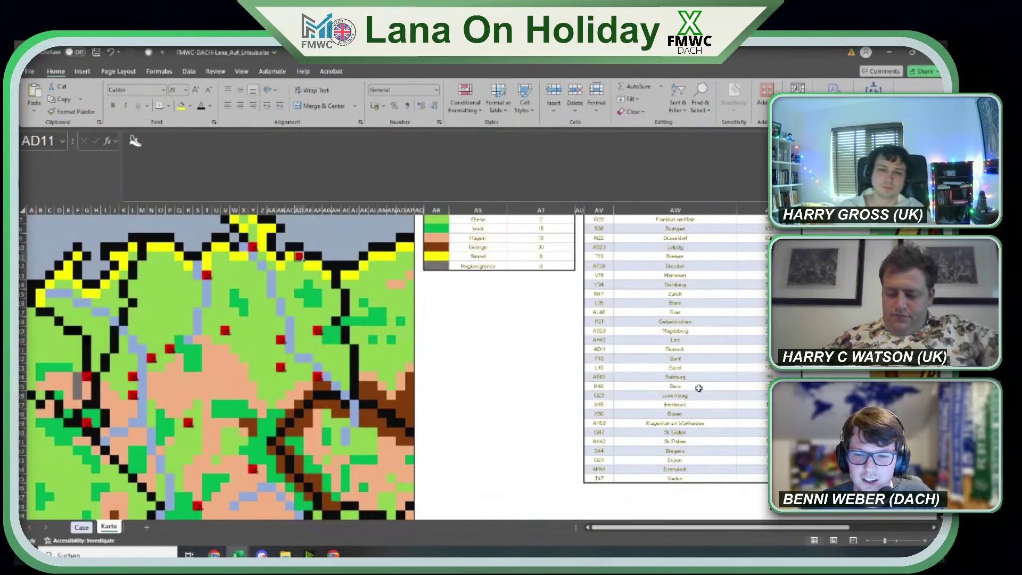
left_click(604, 350)
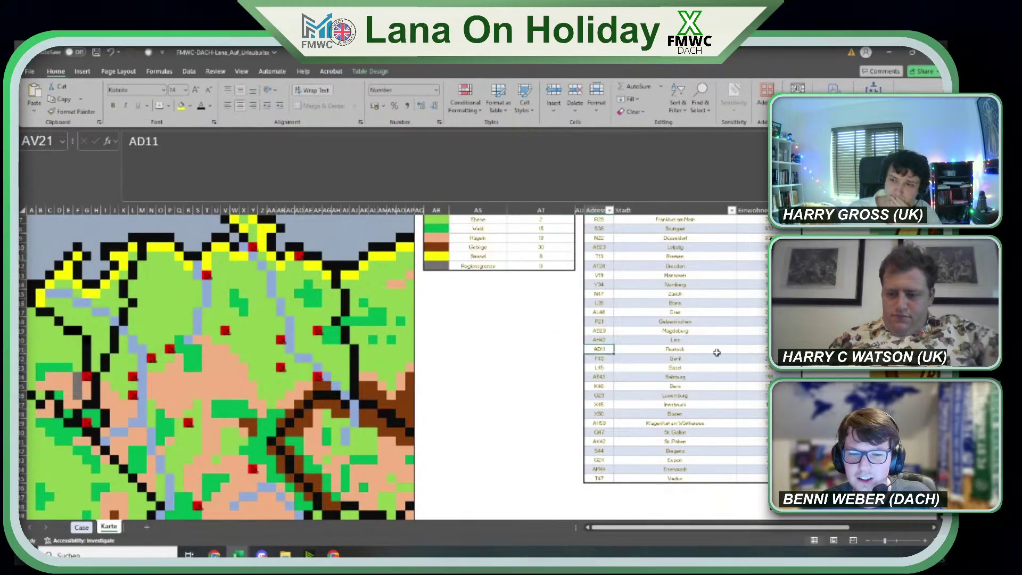
scroll(600, 380, "up", 2)
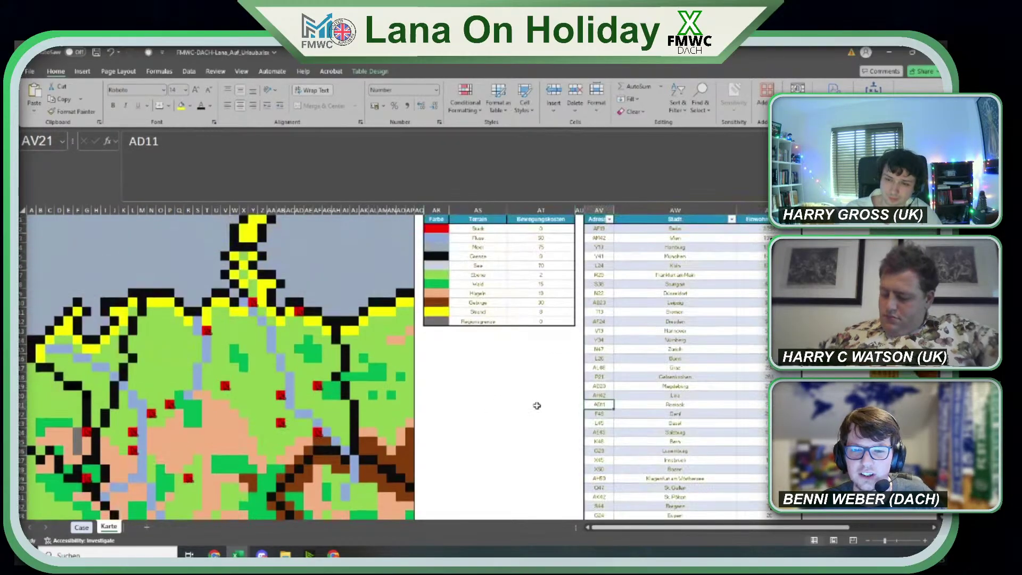
Inspect the Bremen cell T13 and the nearby river cells down to T16 on Karte, and return to Case.
left_click(205, 331)
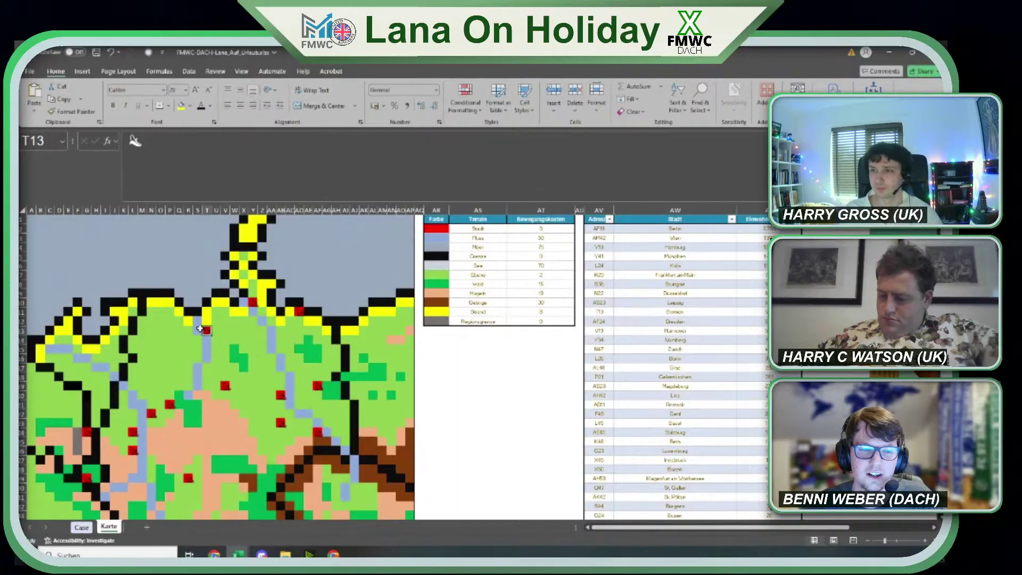
left_click_drag(197, 322, 207, 354)
left_click(207, 355)
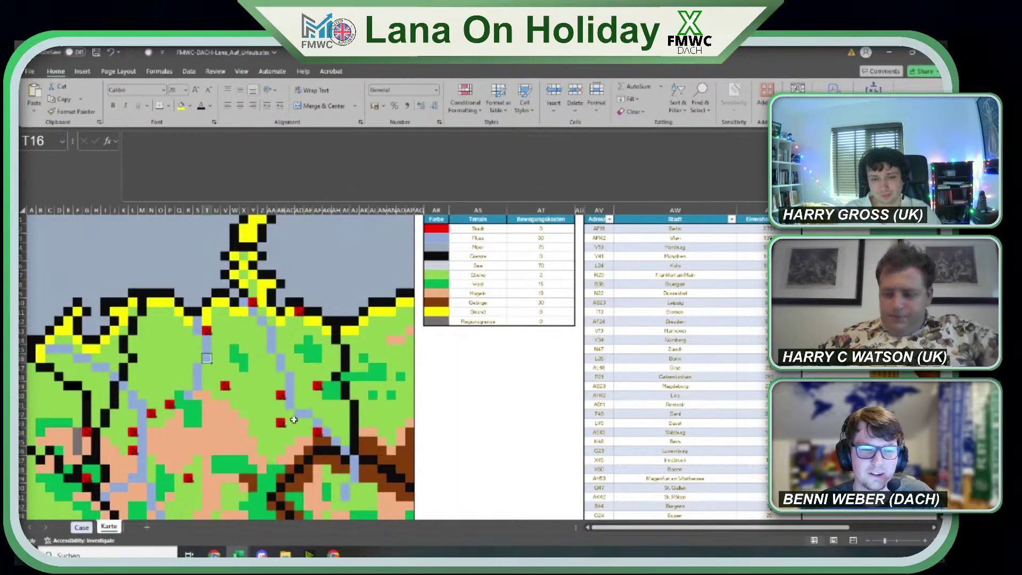
left_click(91, 527)
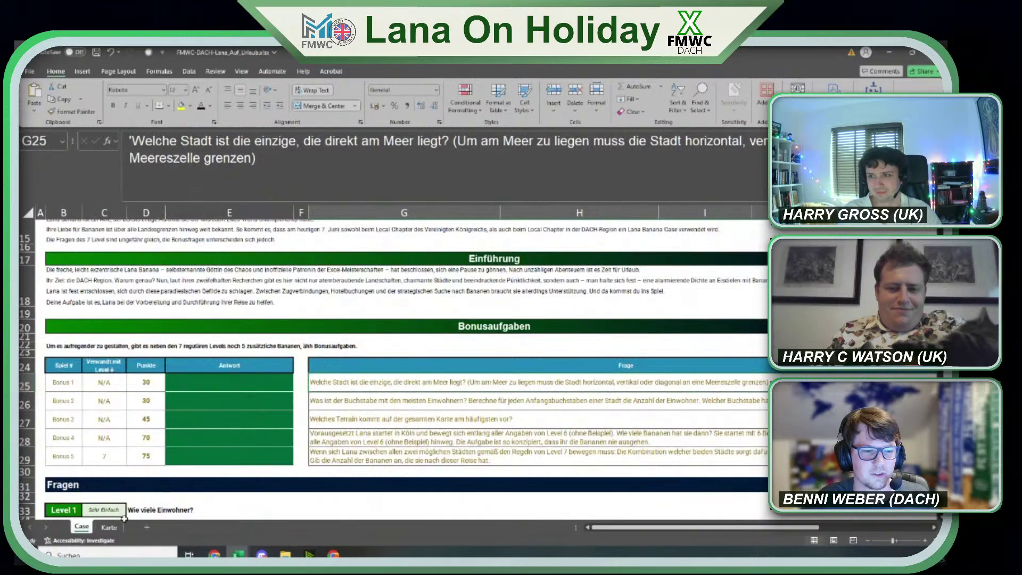
Check the northern coastline on Karte once more, and read the Bonus 2 question in G26 on the Case sheet.
left_click(109, 526)
scroll(210, 297, "up", 3)
left_click(562, 422)
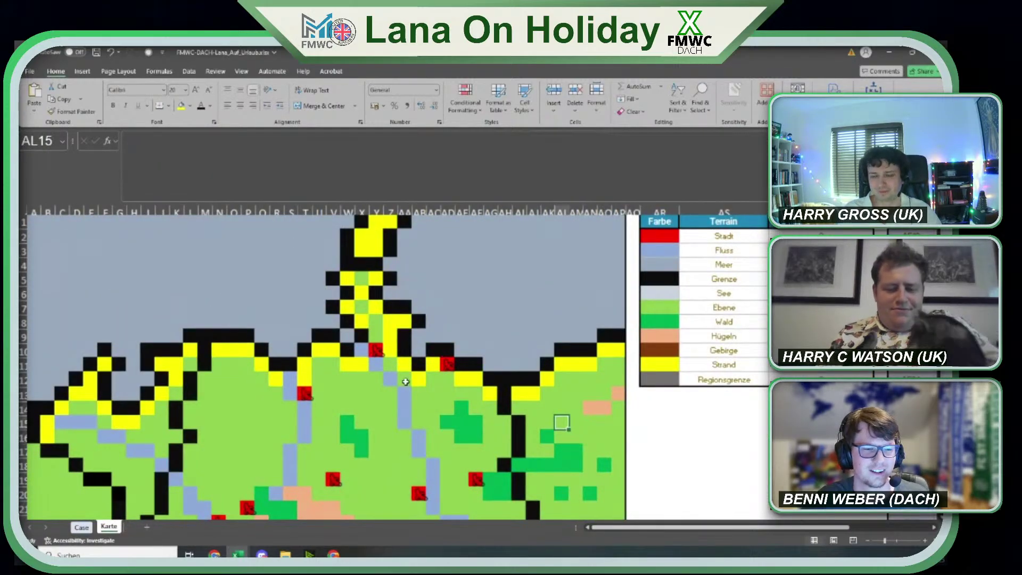
left_click(82, 527)
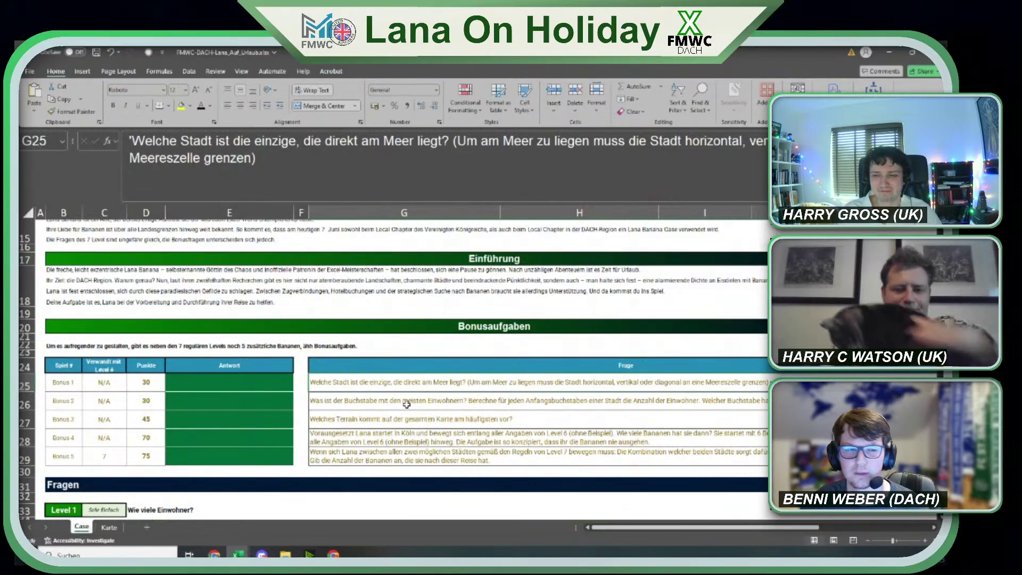
left_click(462, 402)
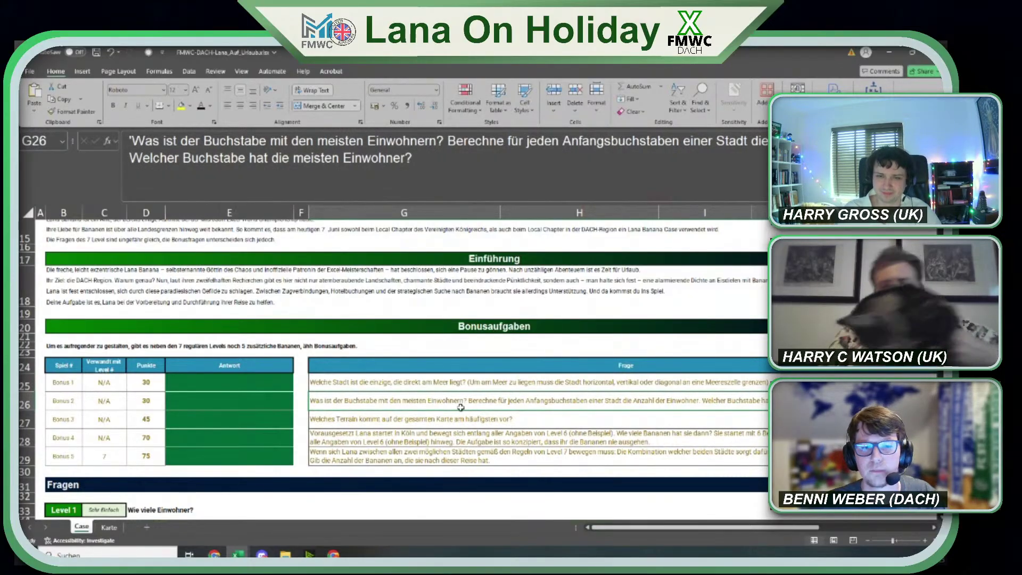
Look through the city names on Karte and select Berlin, Bremen and Bonn together as cities sharing the initial letter B.
left_click(109, 527)
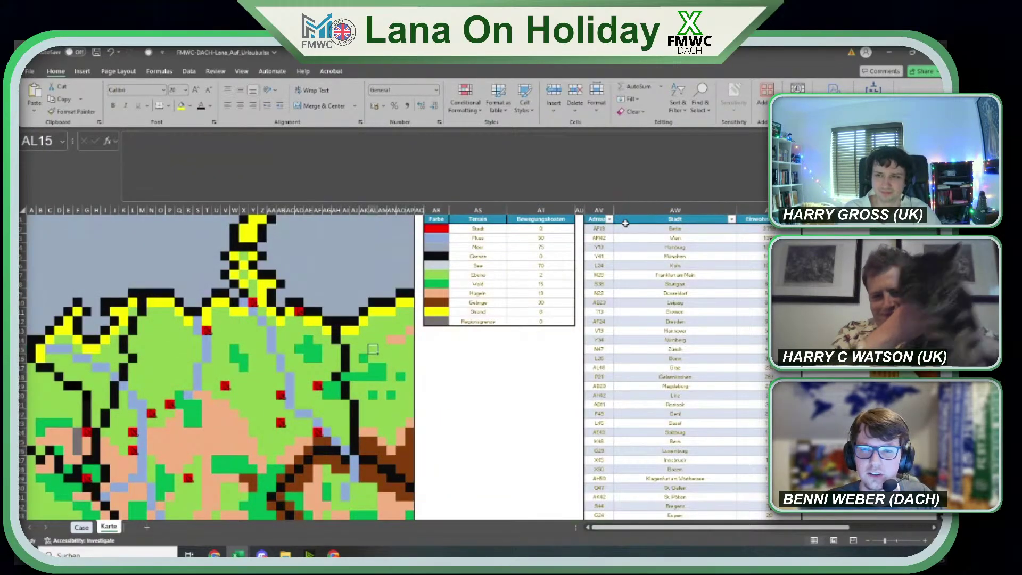
left_click_drag(630, 225, 643, 453)
left_click(645, 441)
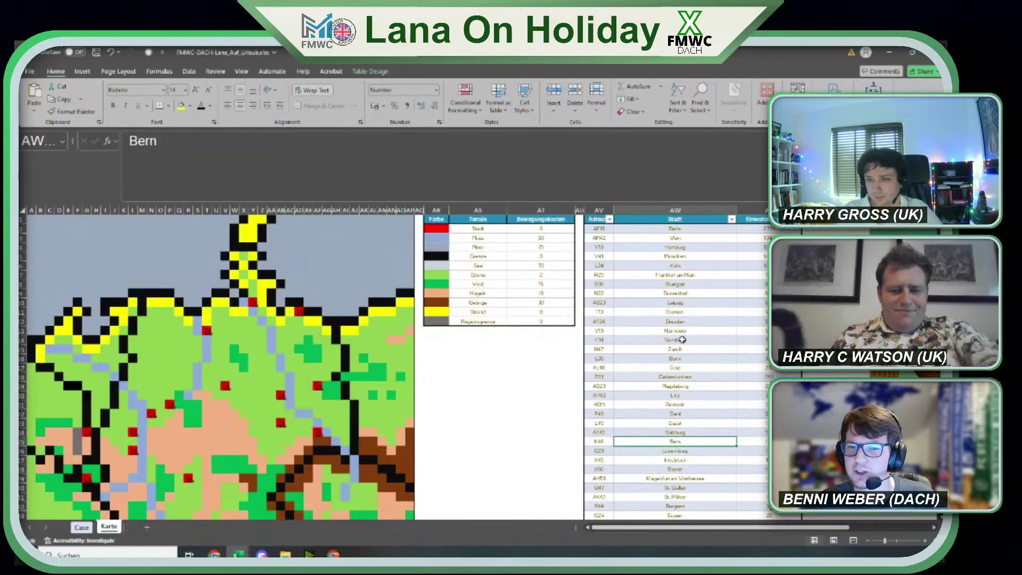
left_click(668, 229)
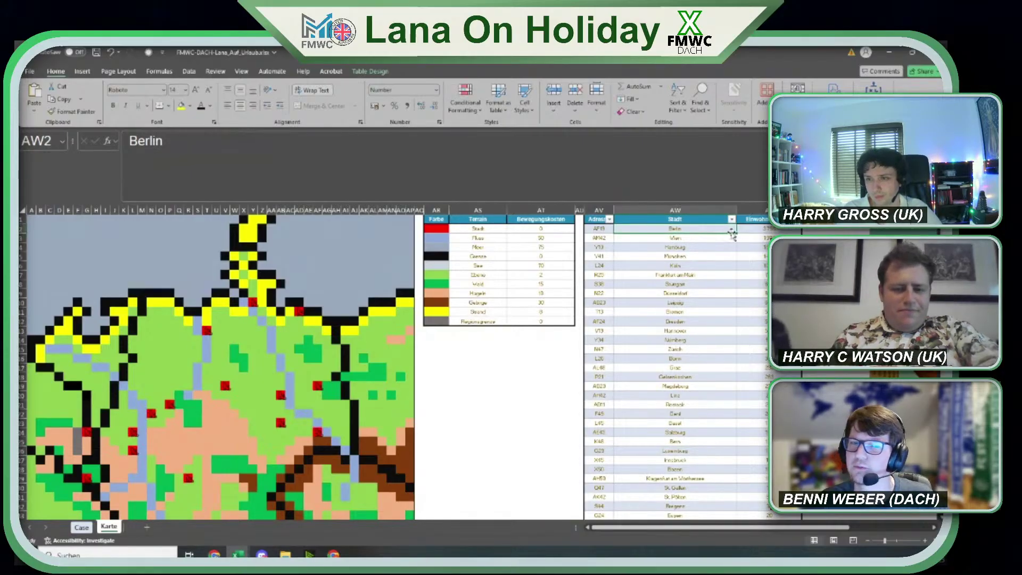
key("Tab")
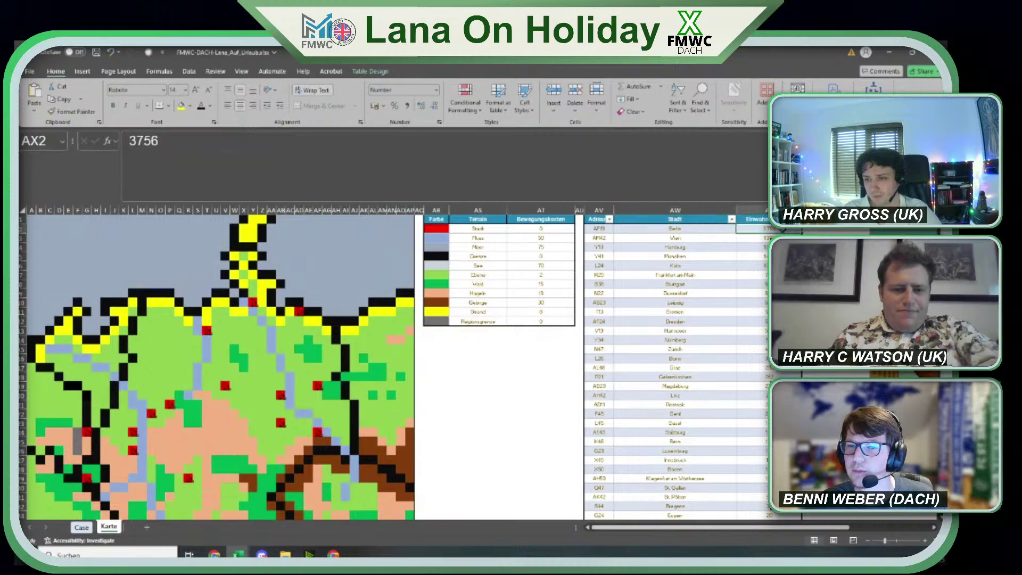
left_click(684, 237)
left_click(684, 229)
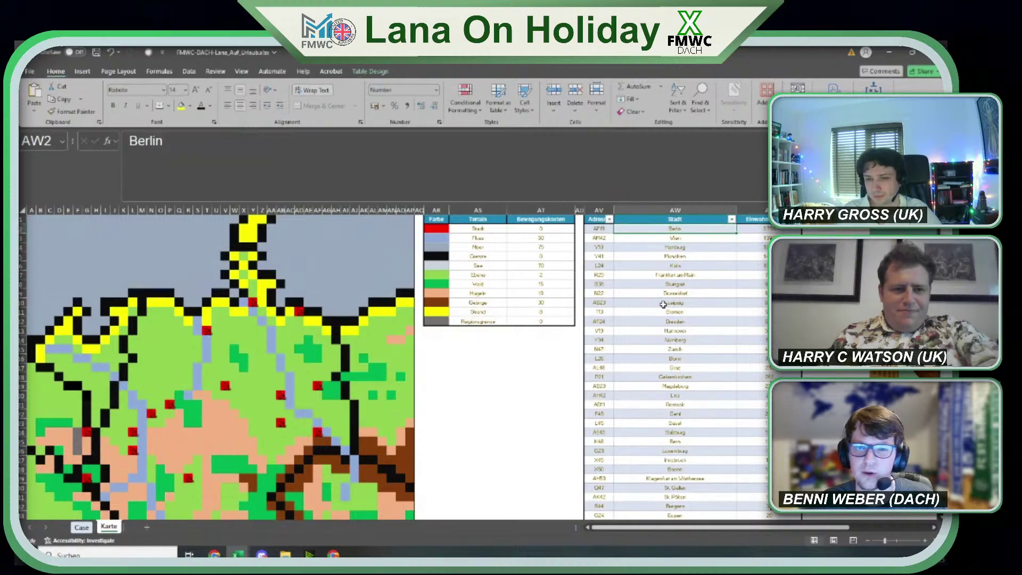
left_click(685, 313, "ctrl")
left_click(681, 359, "ctrl")
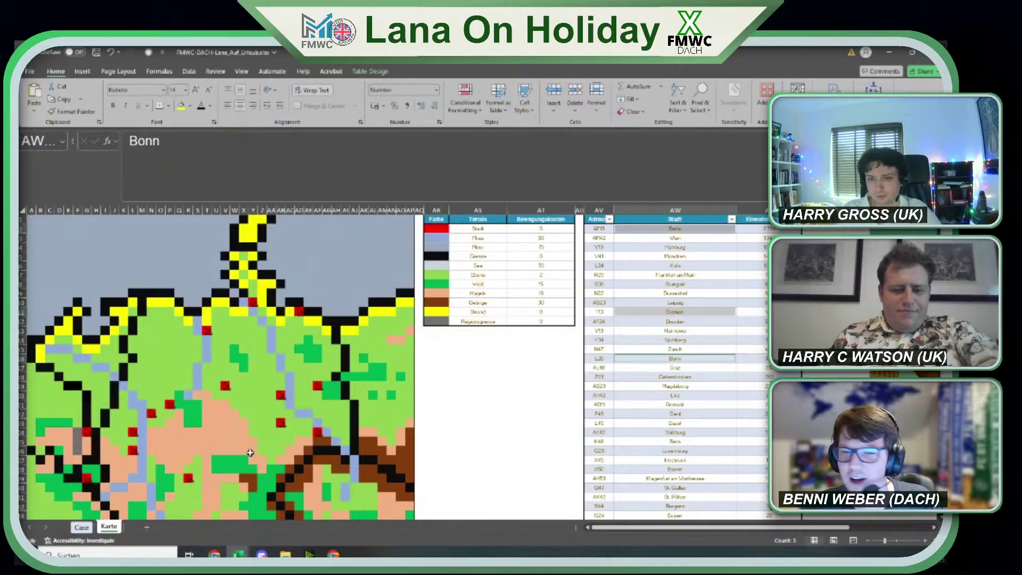
Enter B as the Bonus 2 answer in E26 of the Case sheet.
left_click(81, 527)
left_click(256, 380)
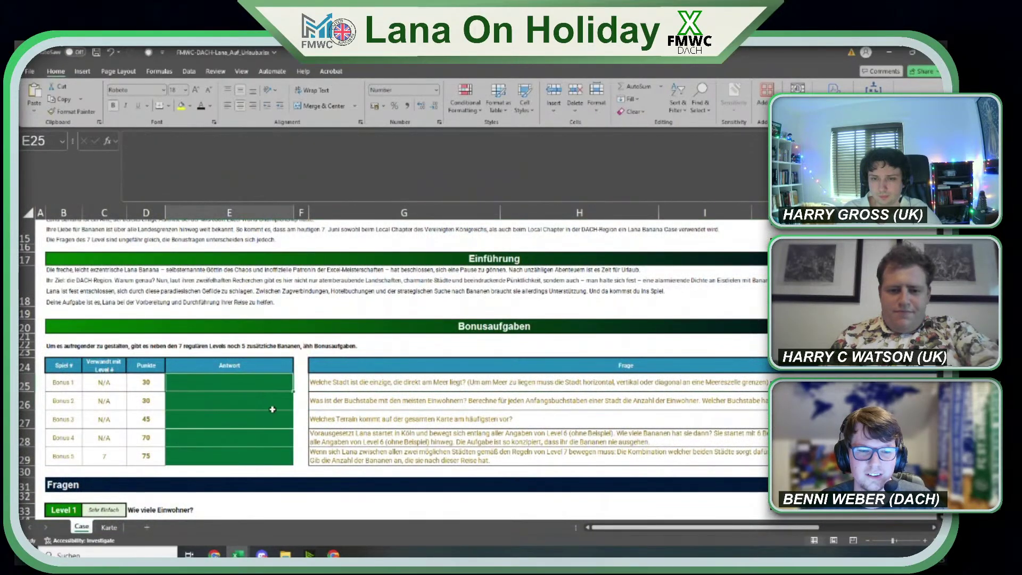
left_click(255, 403)
type("B")
key("Return")
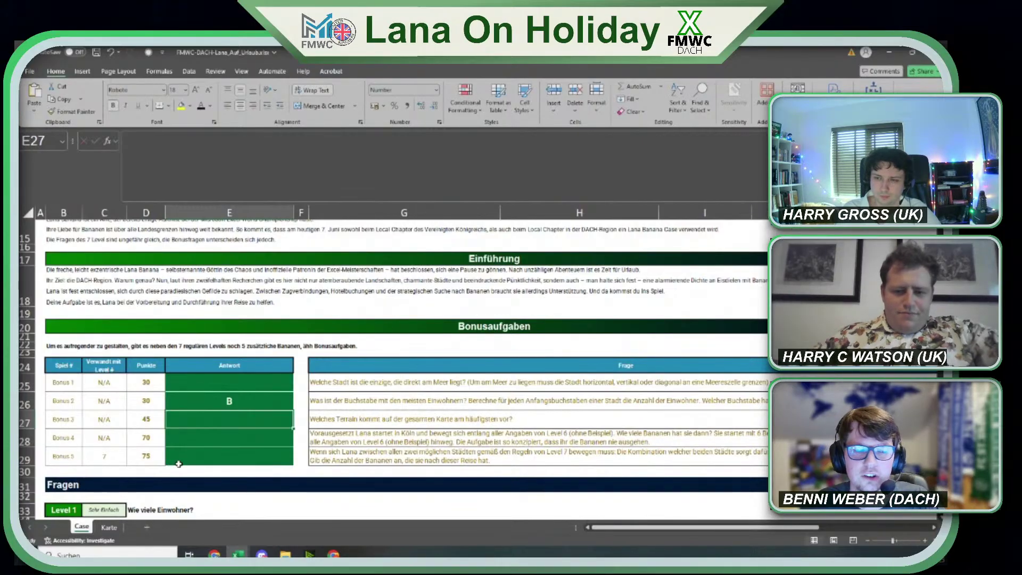
Examine the whole map on Karte, including the plains around Y21 and Z21, for the most common terrain.
left_click(113, 528)
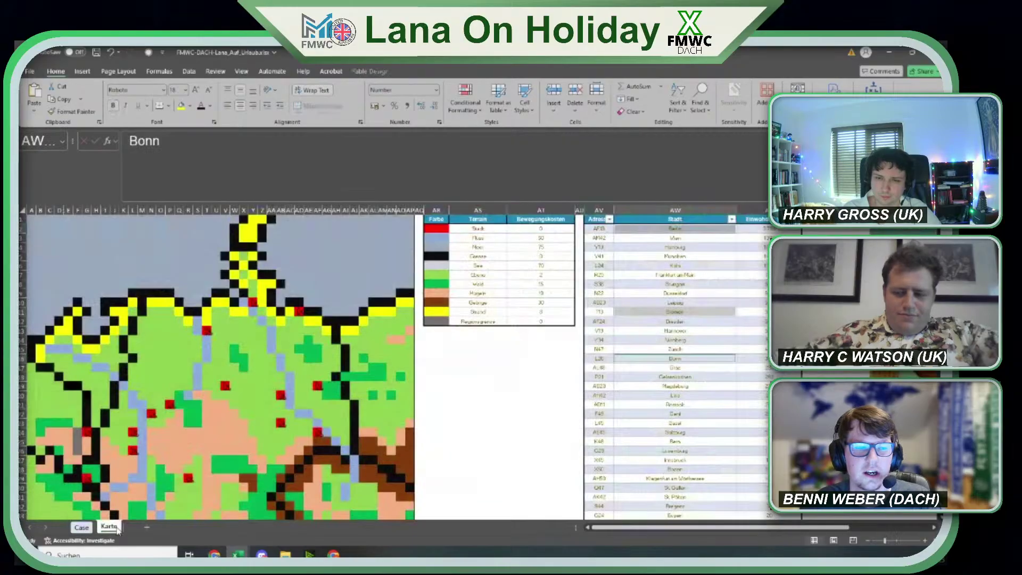
scroll(157, 458, "down", 2)
scroll(160, 454, "down", 1)
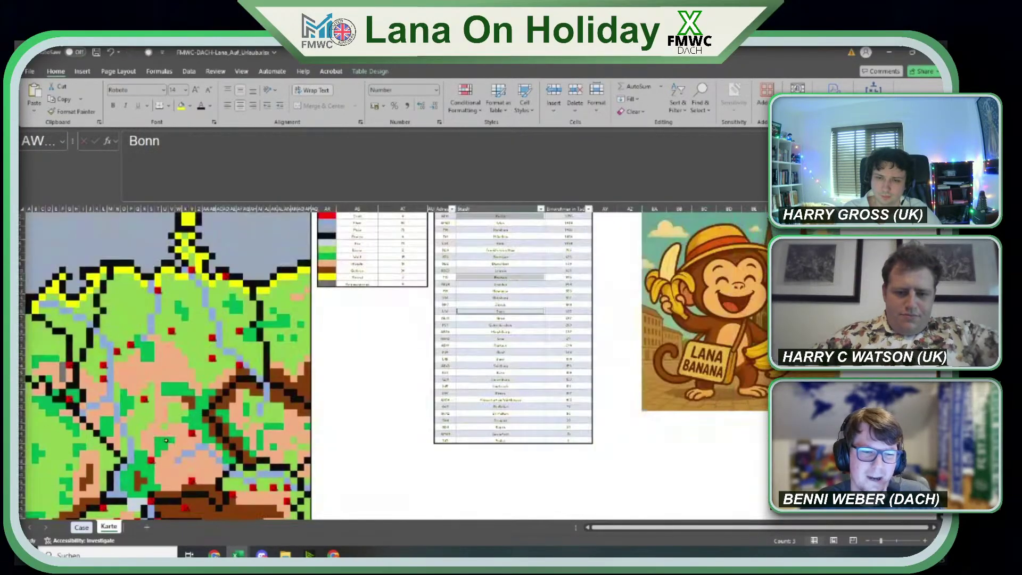
scroll(165, 442, "down", 1)
scroll(165, 440, "down", 1)
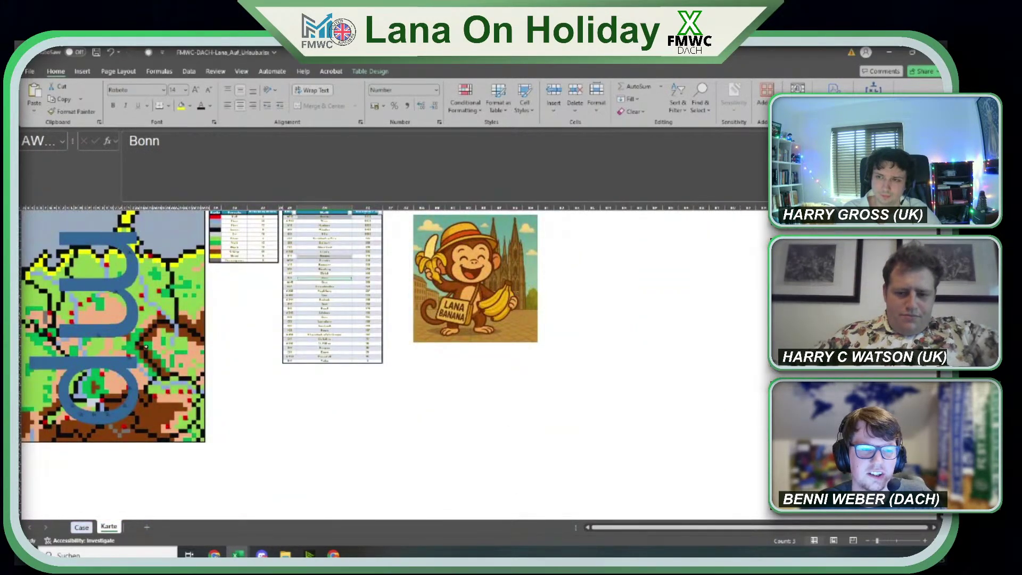
scroll(132, 363, "up", 1)
left_click(192, 346)
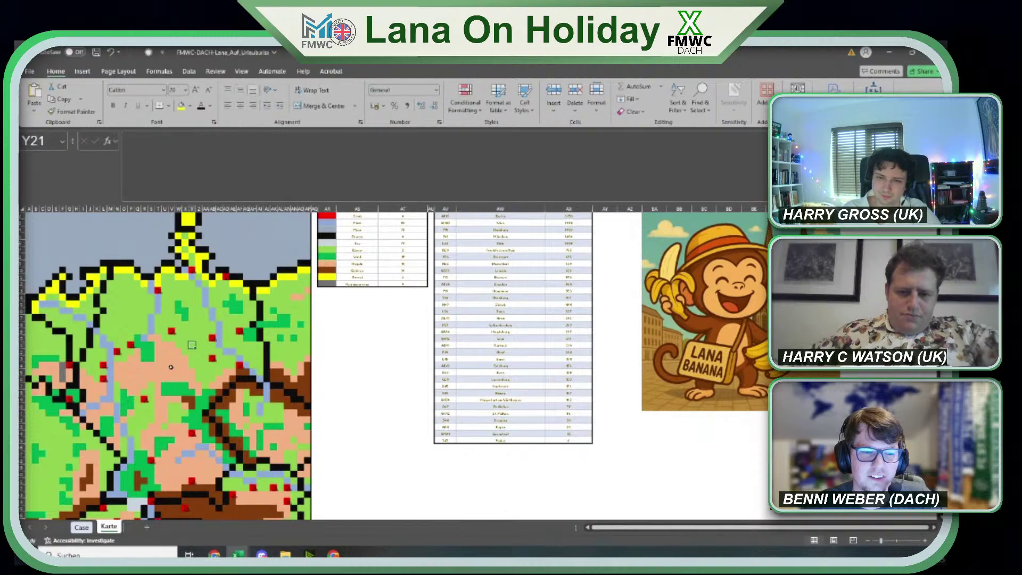
left_click(171, 365)
scroll(177, 366, "up", 1)
left_click(197, 355)
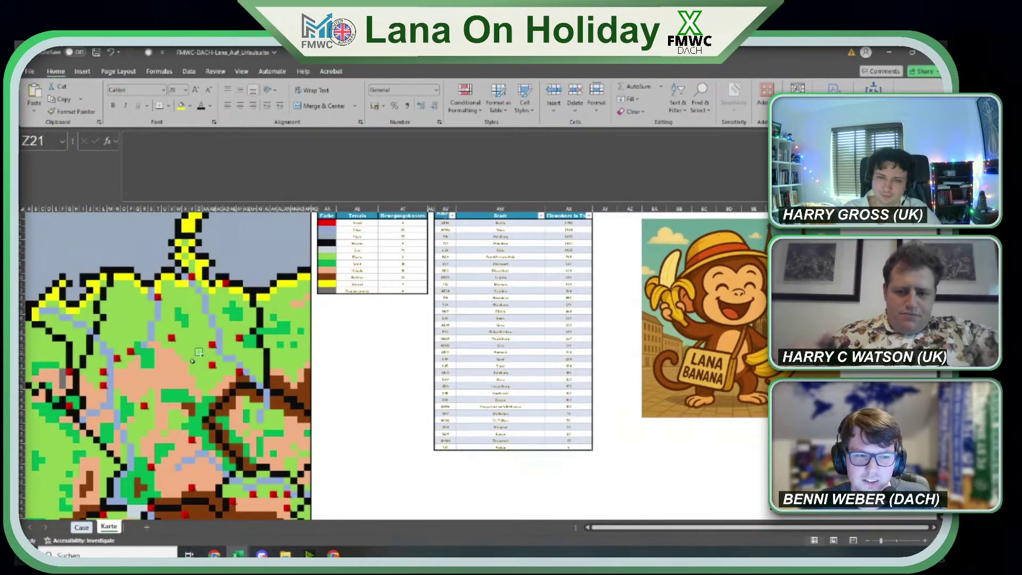
Enter Ebene as the Bonus 3 answer in E27 of the Case sheet.
left_click(81, 527)
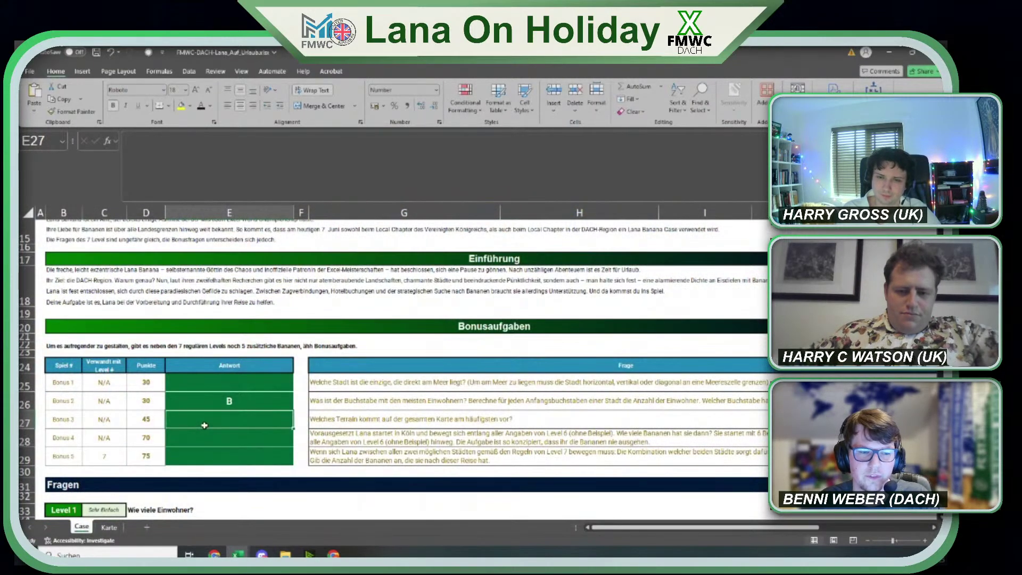
type("Ebene")
key("Return")
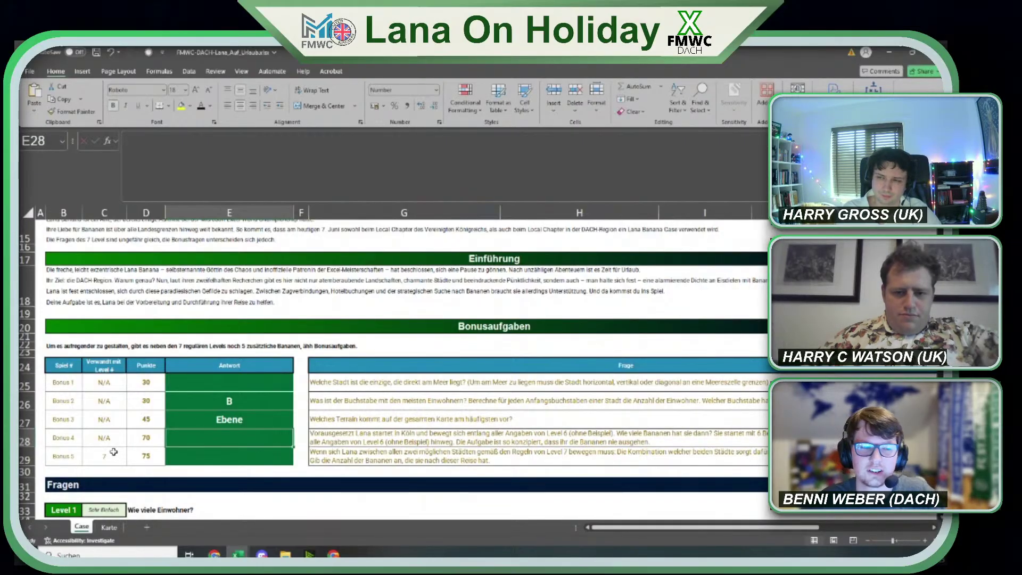
Read the Bonus 4 question in G28 and examine the directions and step counts in the example and first two game rows of Level 6.
left_click_drag(70, 443, 149, 439)
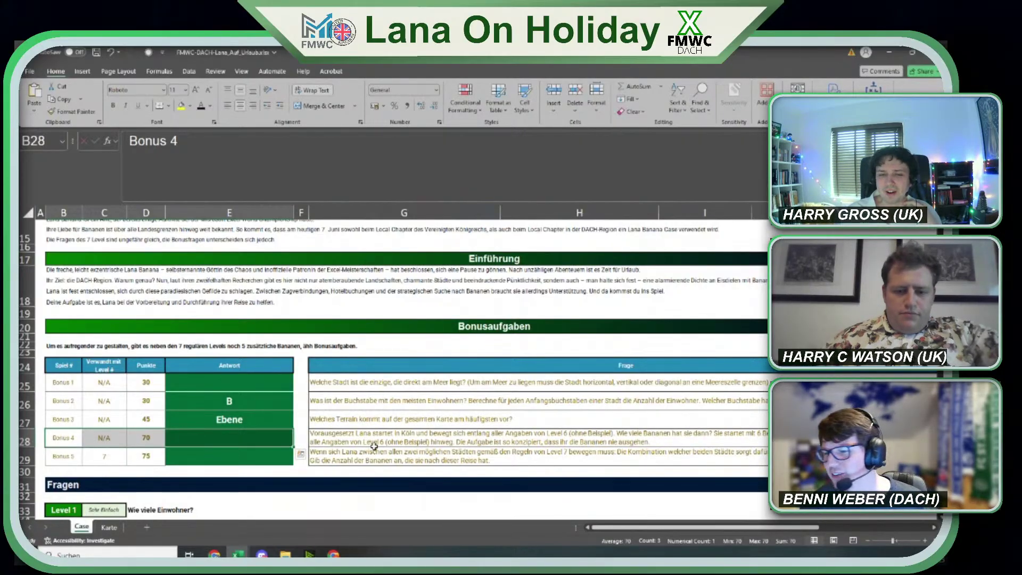
left_click(371, 441)
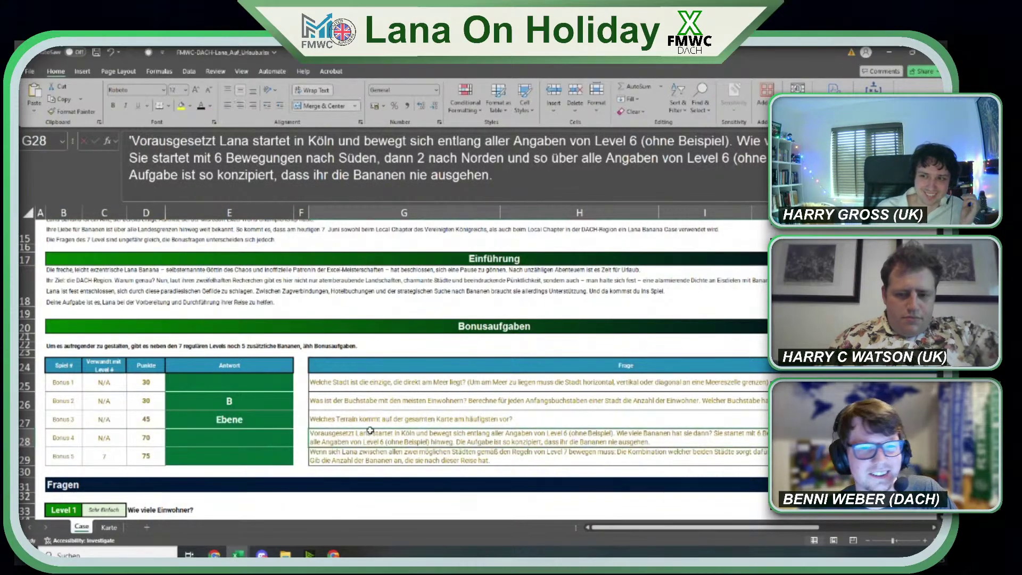
scroll(357, 417, "down", 6)
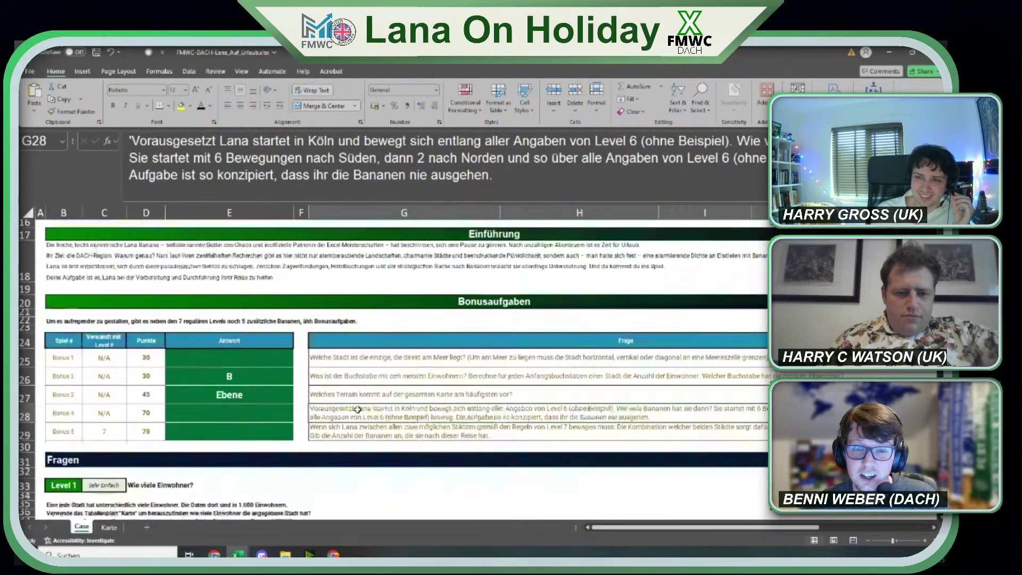
scroll(356, 418, "down", 20)
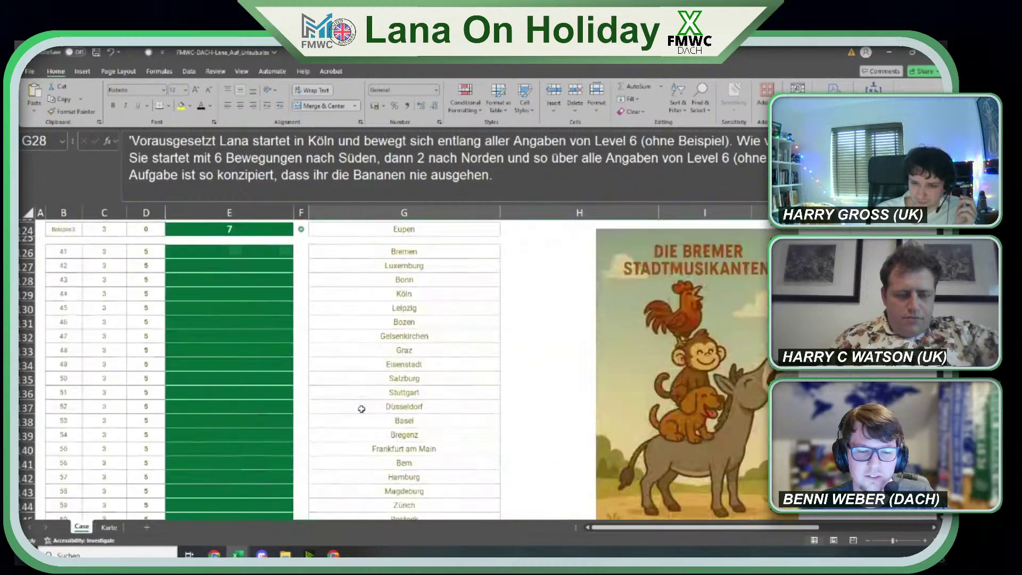
scroll(362, 408, "down", 20)
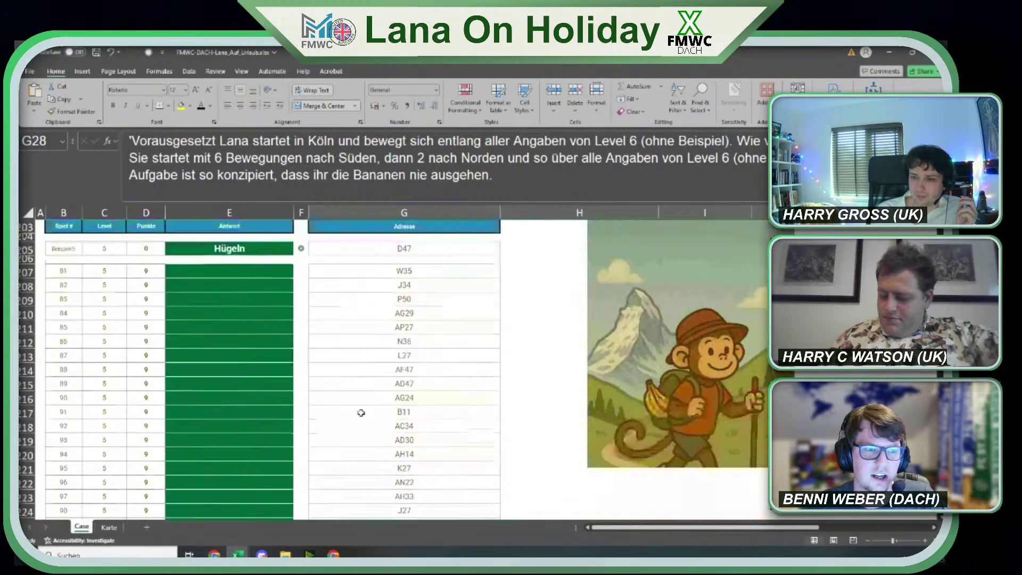
scroll(361, 408, "down", 1)
left_click(427, 308)
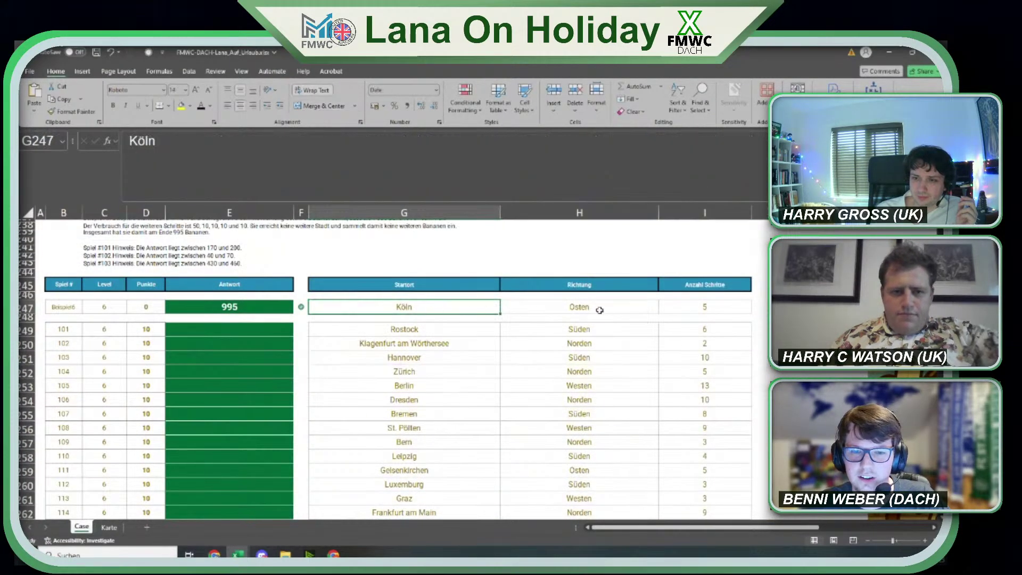
left_click_drag(582, 306, 713, 307)
left_click_drag(603, 330, 720, 328)
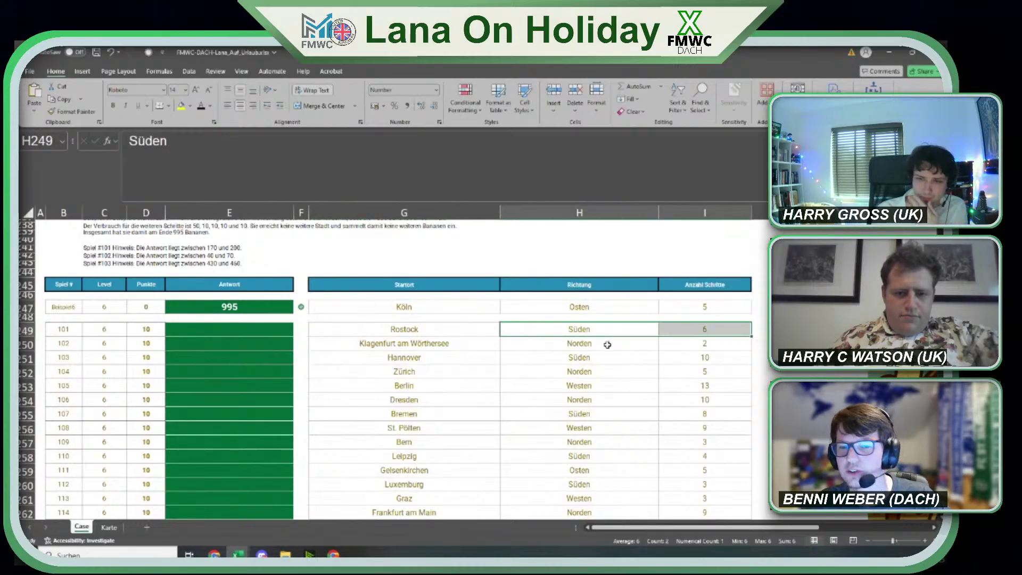
left_click_drag(605, 344, 689, 344)
left_click(224, 443)
Return to the Bonusaufgaben table and go over the Bonus 4 row and its question in G28 again.
scroll(258, 456, "up", 20)
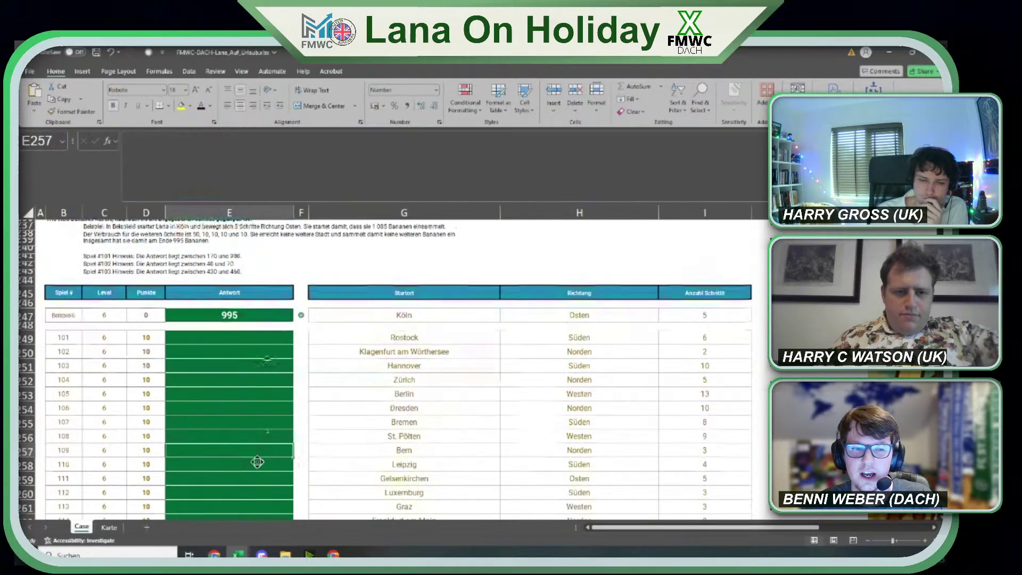
scroll(263, 467, "down", 5)
scroll(263, 467, "down", 1)
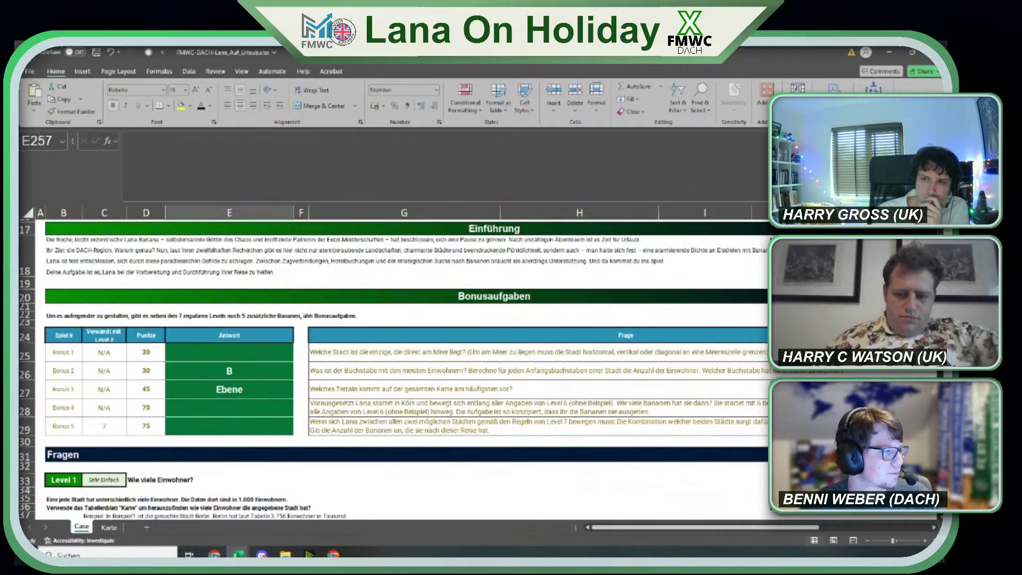
left_click(246, 426)
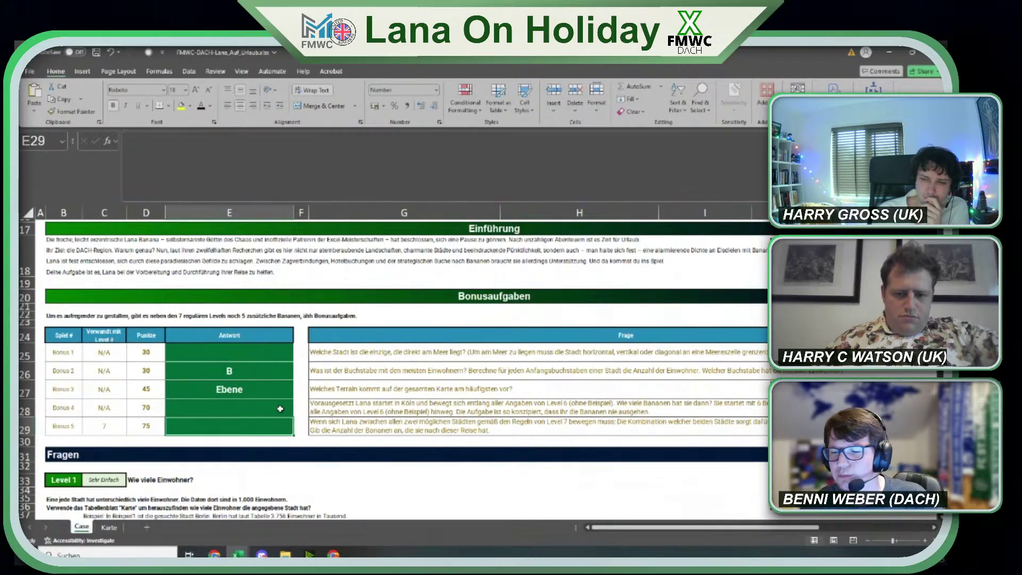
left_click(229, 407)
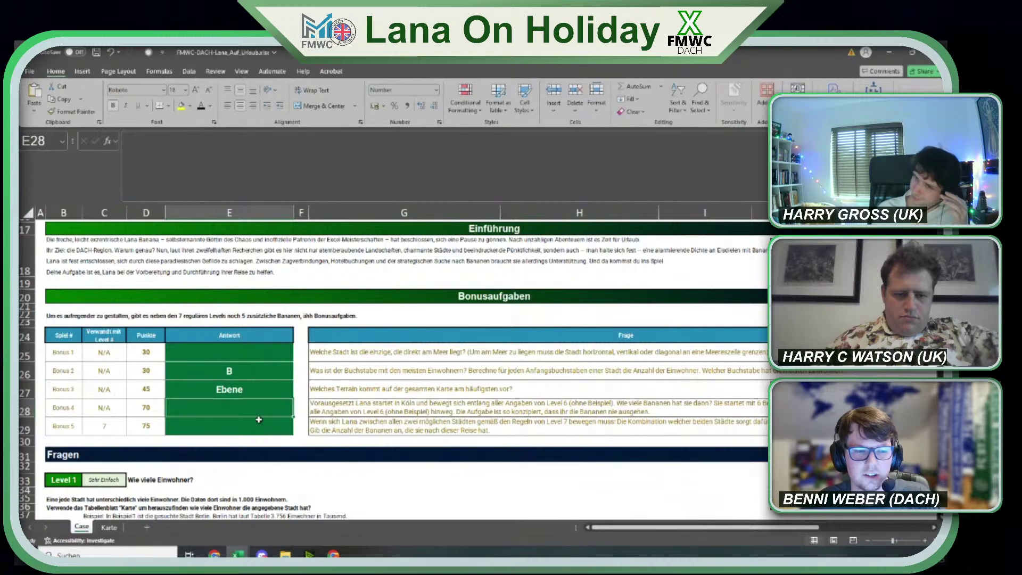
left_click(62, 407)
left_click(415, 414)
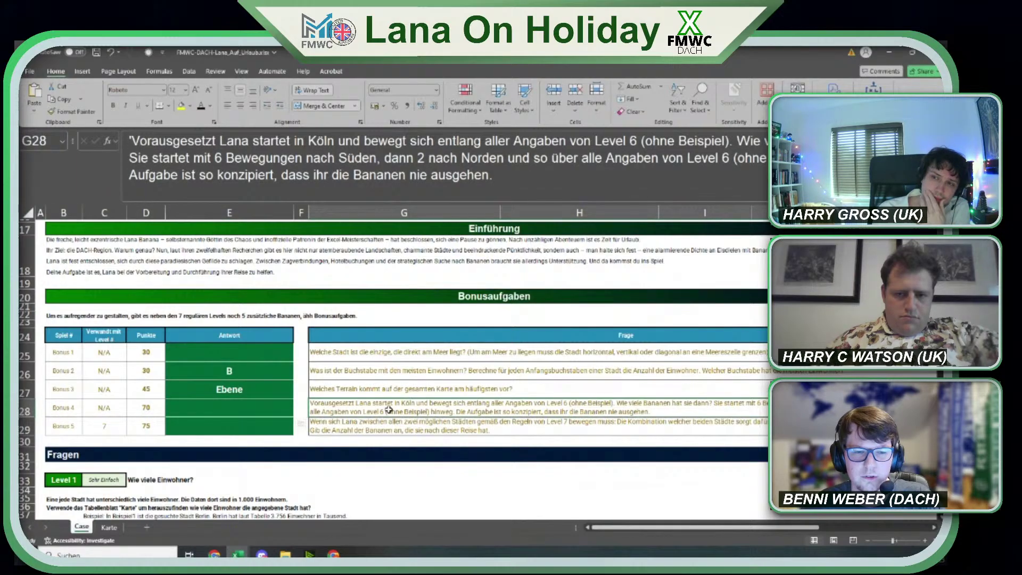
left_click(71, 407)
left_click(378, 465)
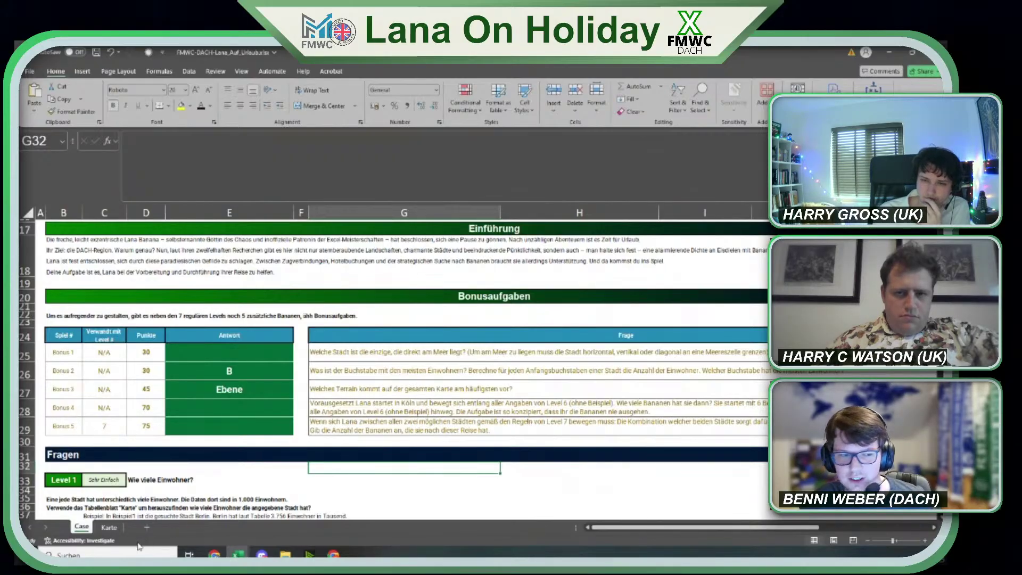
Highlight all city names in the Karte city table, and select Berlin and Wien as an example pair.
left_click(110, 527)
left_click_drag(514, 222, 504, 448)
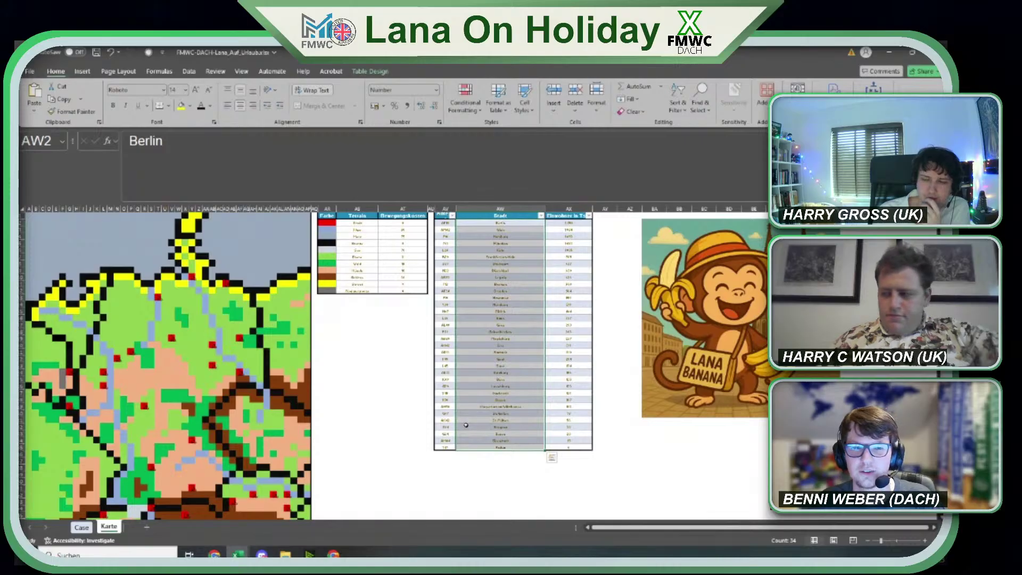
left_click(509, 223)
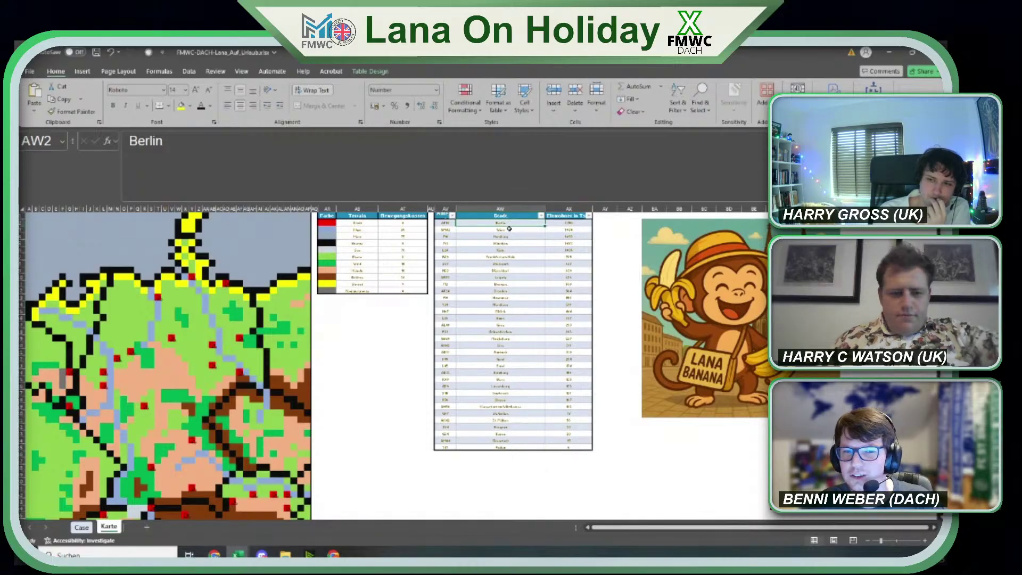
left_click(509, 231, "ctrl")
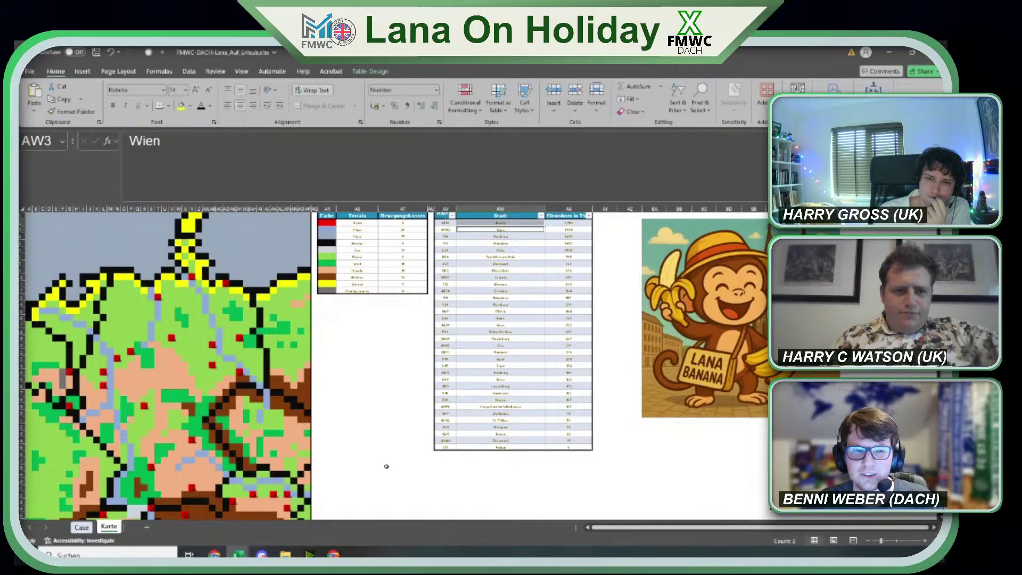
left_click(527, 231)
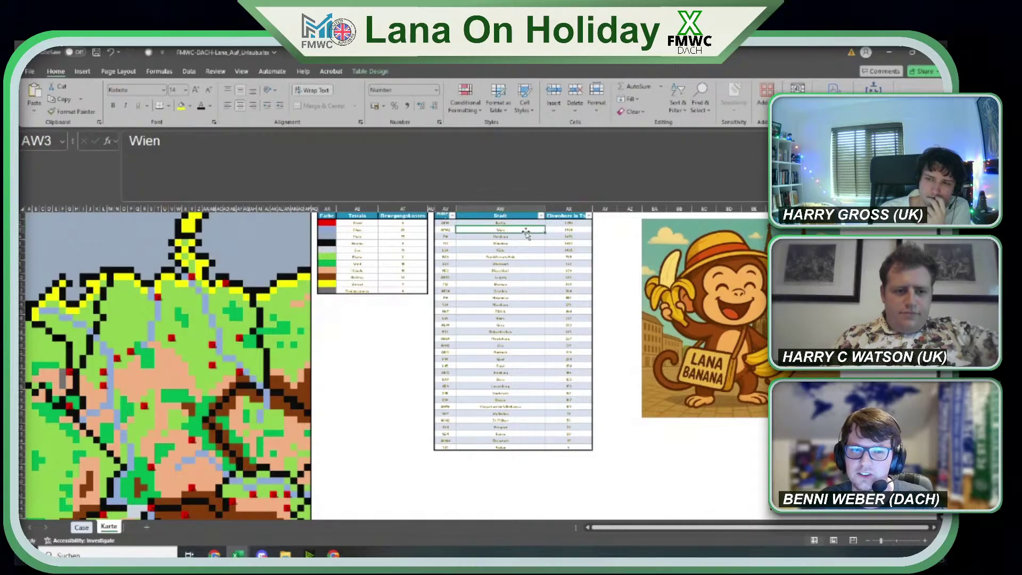
Add Berlin to the Wien selection, and mark the horizontal and vertical legs and the enclosing rectangle between the two cities on the Karte map.
left_click(524, 224, "ctrl")
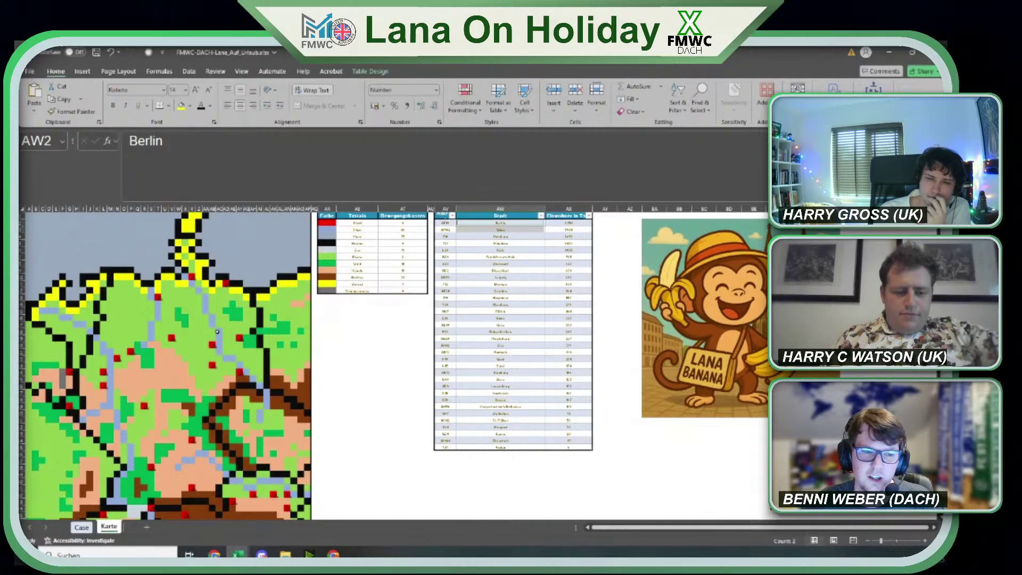
left_click_drag(211, 343, 291, 338)
left_click_drag(286, 487, 296, 338)
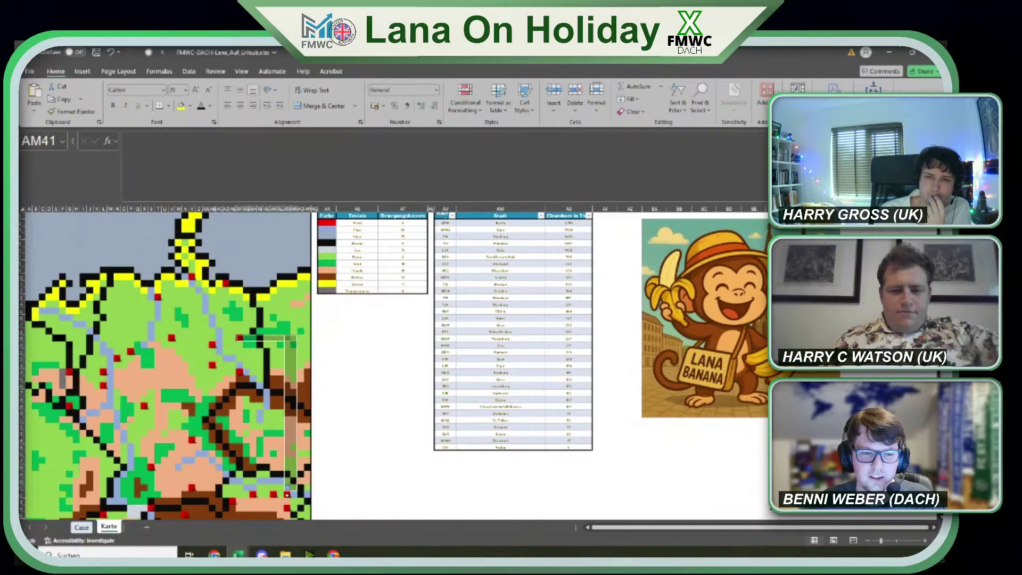
left_click_drag(288, 495, 238, 343)
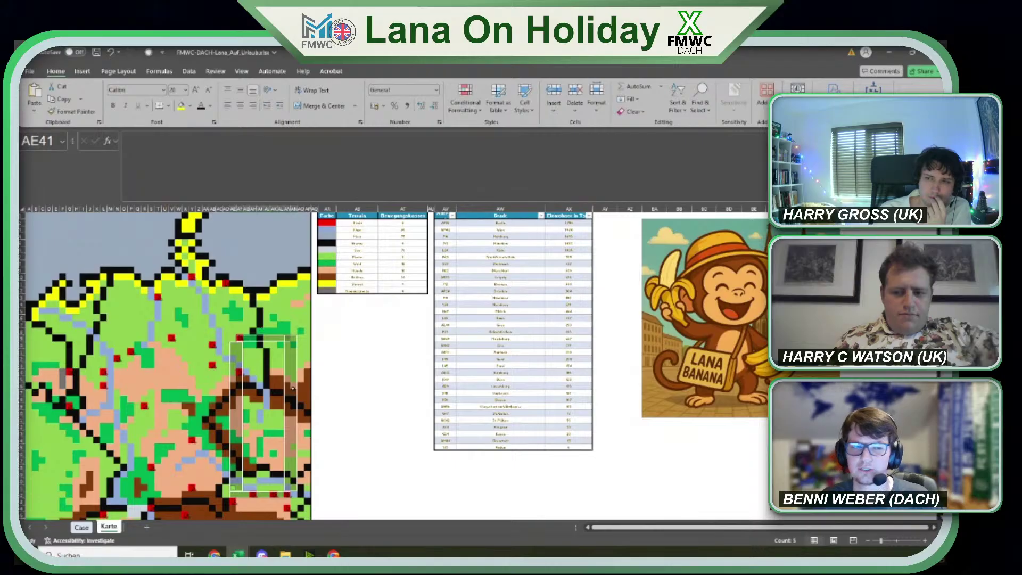
Return to the Case sheet and go back over the Bonusaufgaben table and the introduction up to the title.
left_click(81, 527)
scroll(179, 371, "up", 3)
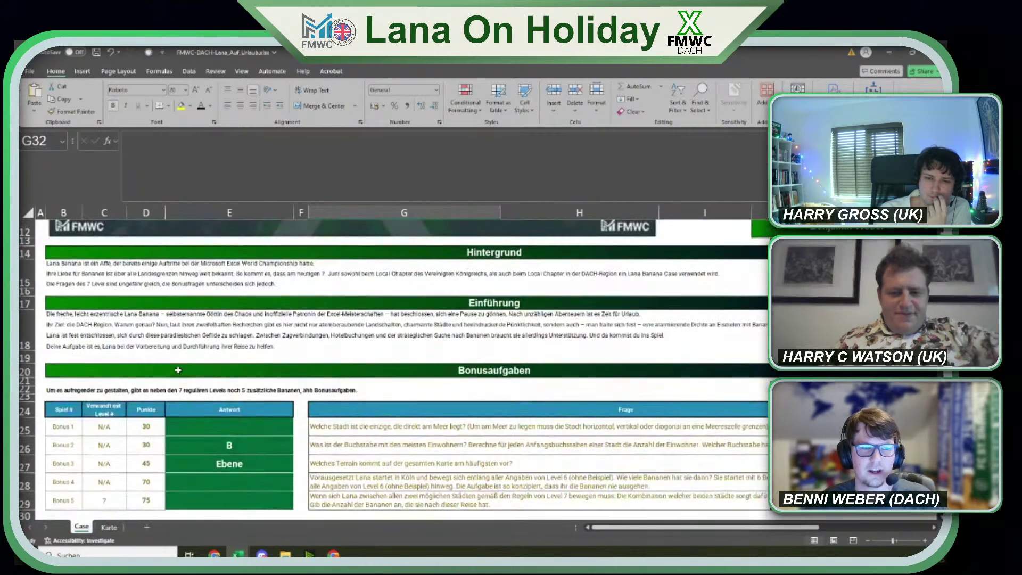
scroll(179, 371, "up", 2)
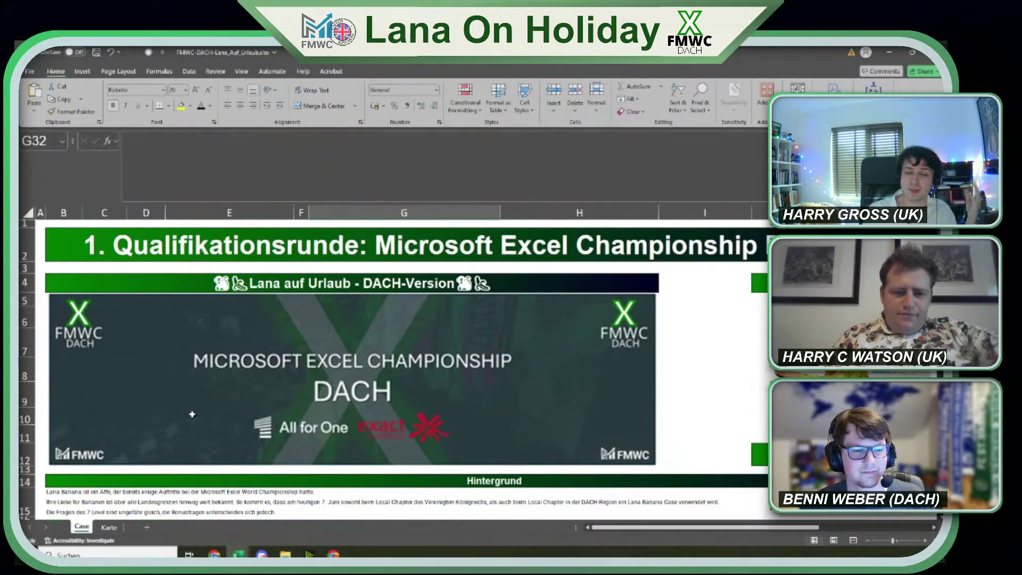
Delete the defined name mp, which covers the map range A1:AP53 on the Karte sheet, from the workbook.
left_click(109, 527)
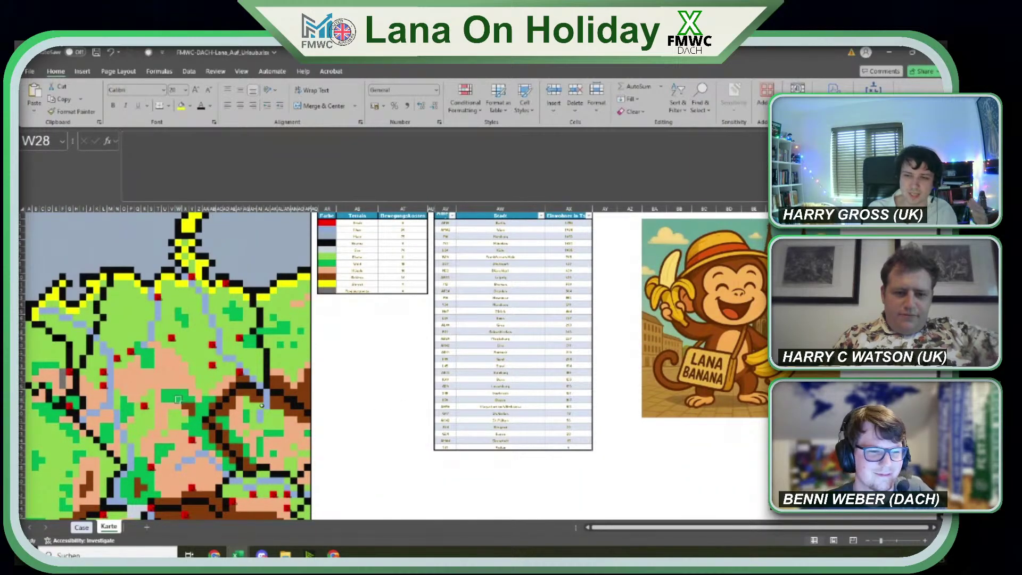
scroll(172, 418, "down", 2)
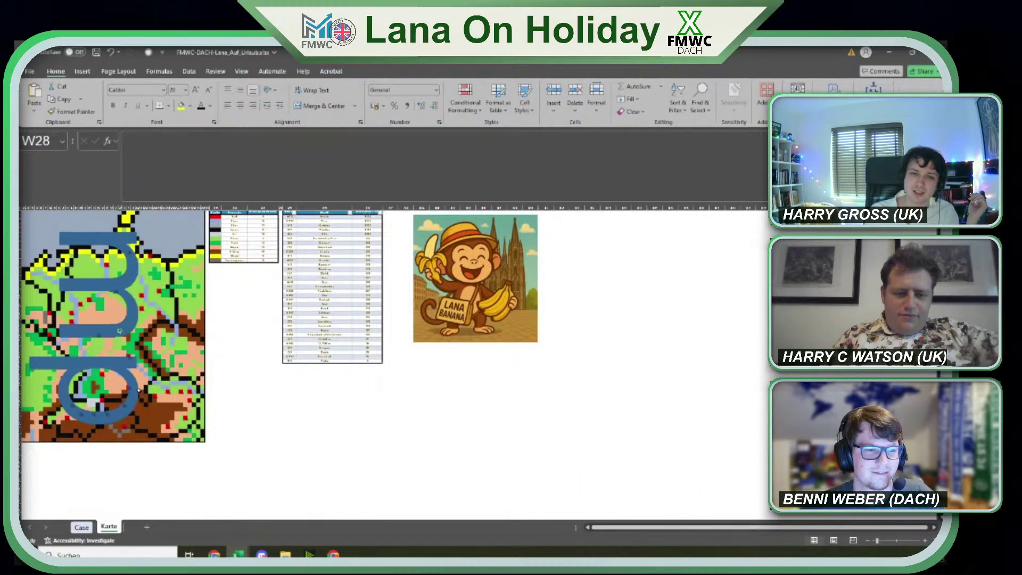
key("ctrl+F3")
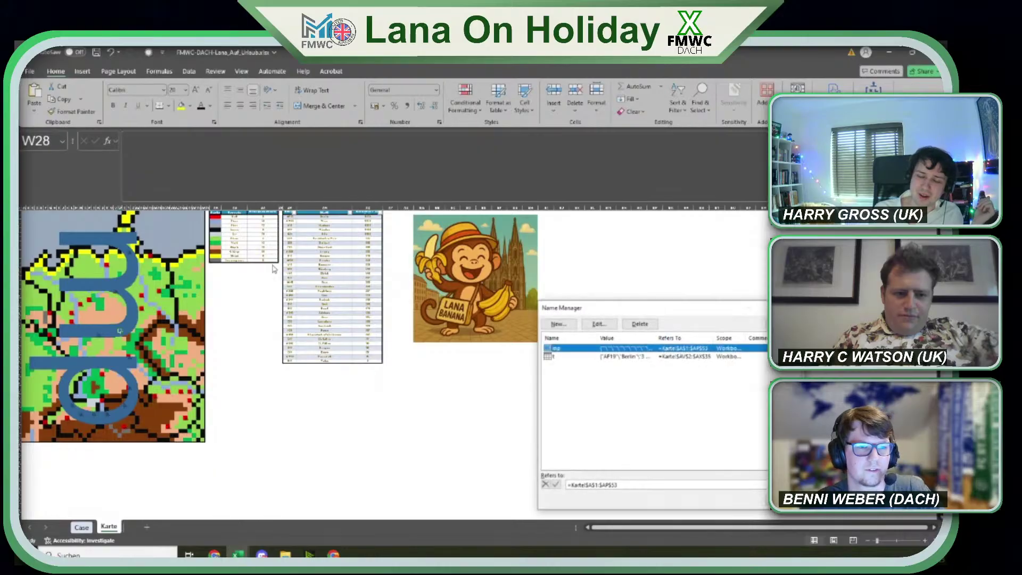
left_click(640, 324)
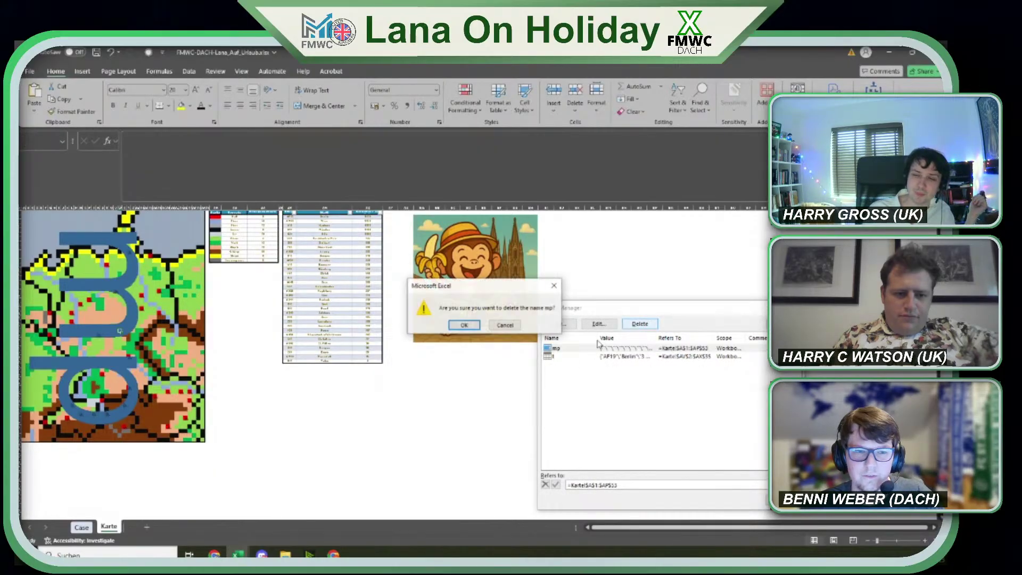
left_click(464, 325)
key("Escape")
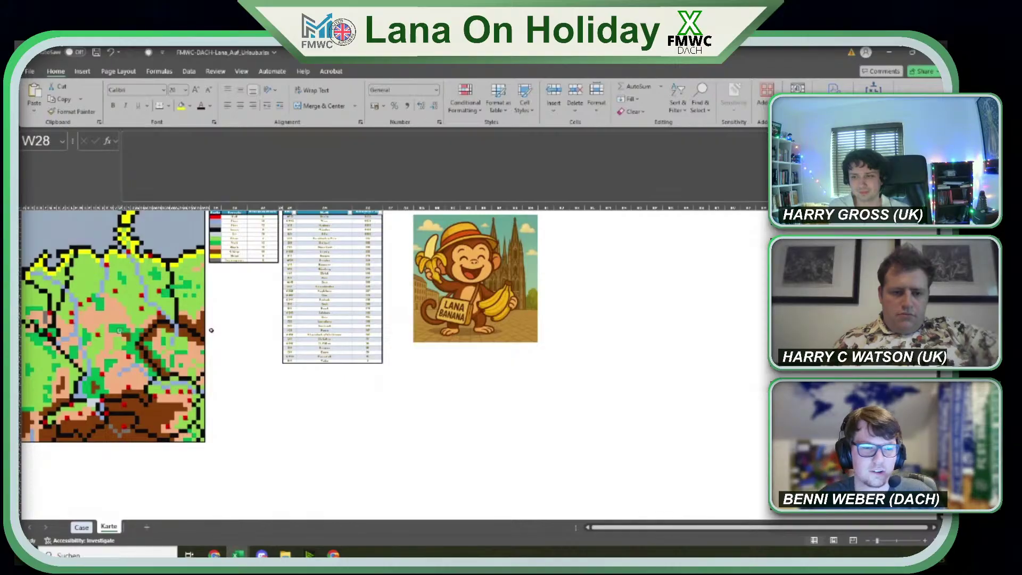
Switch to the Lana On Holiday (UK Case 2) workbook and look over the UK map with its terrain and city tables on the Map sheet.
left_click(236, 332)
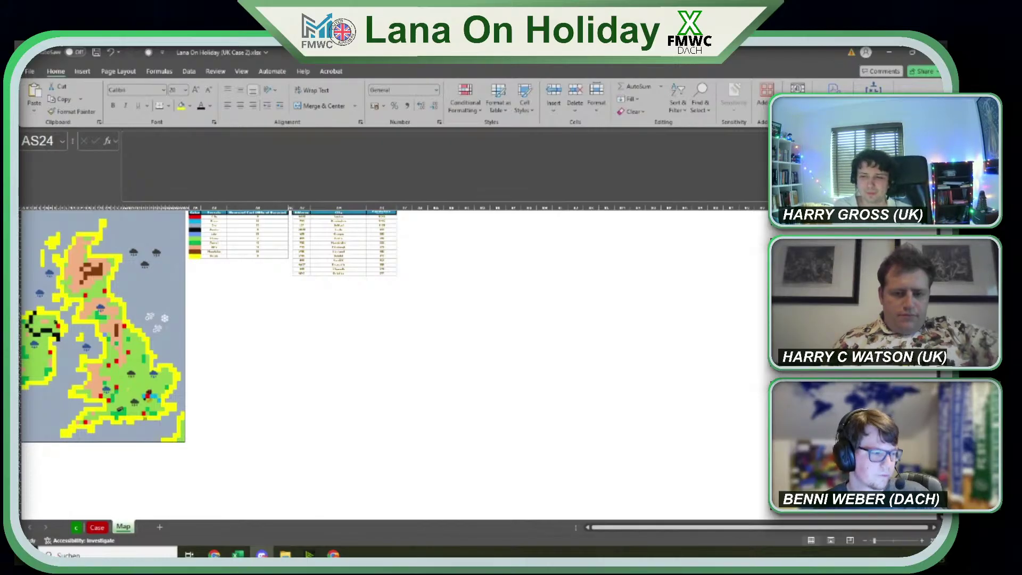
left_click(264, 350)
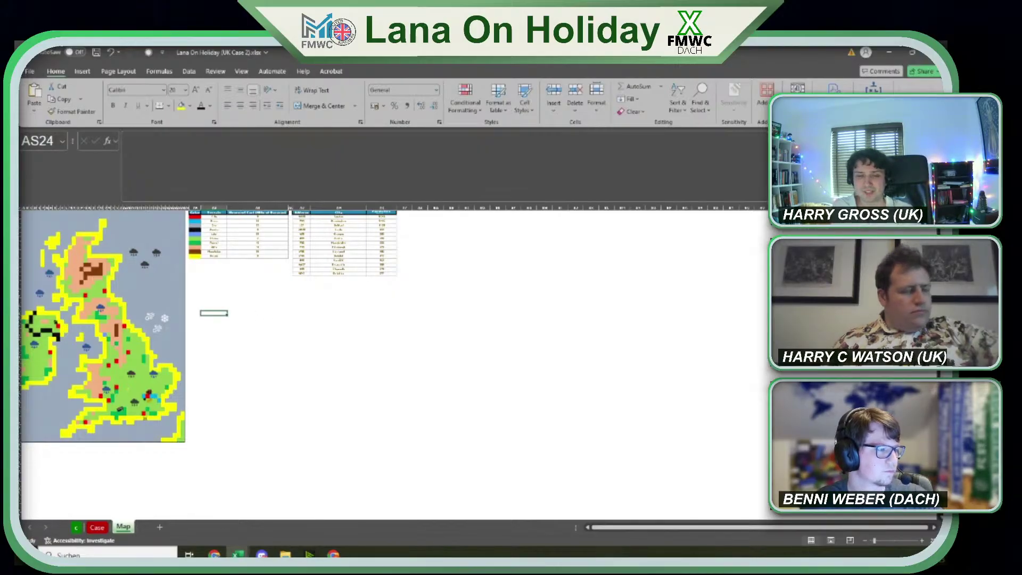
key("alt+Tab")
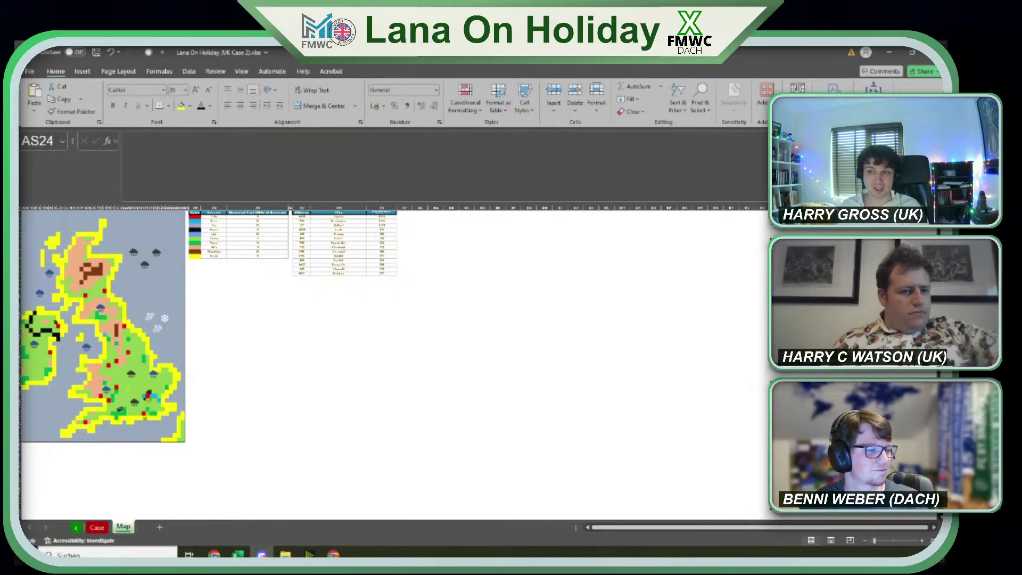
key("alt+Tab")
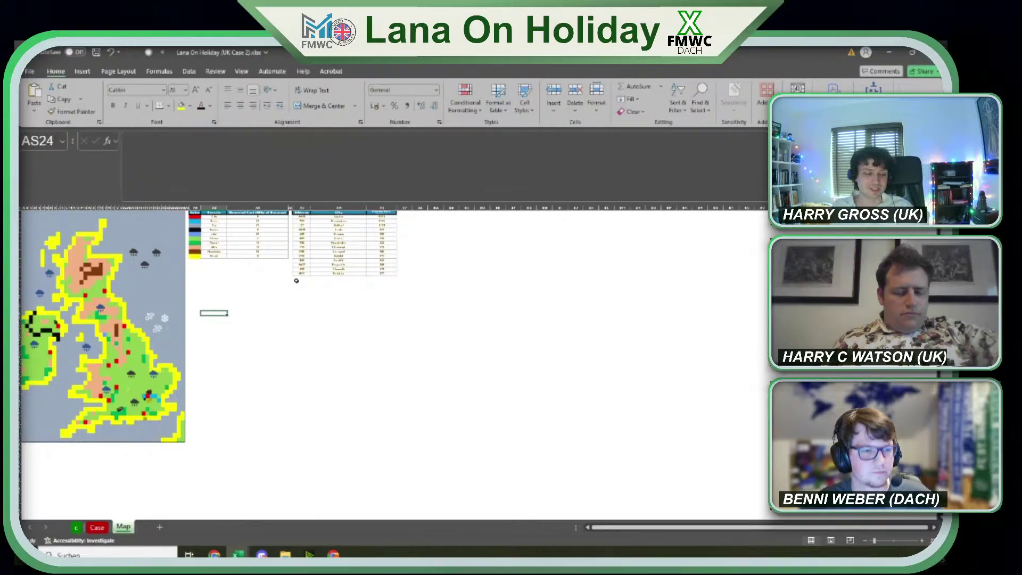
left_click(302, 314)
left_click(46, 219)
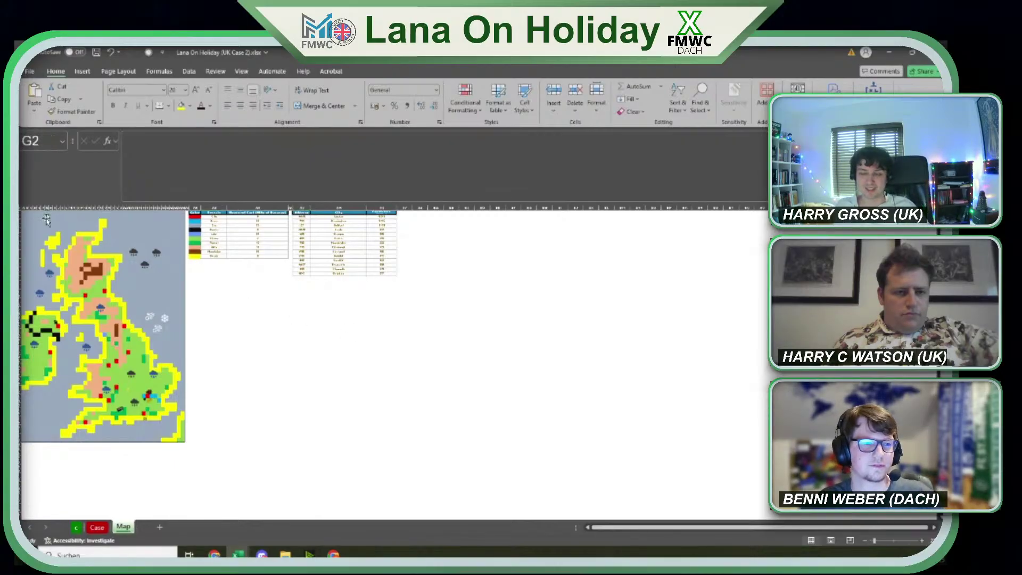